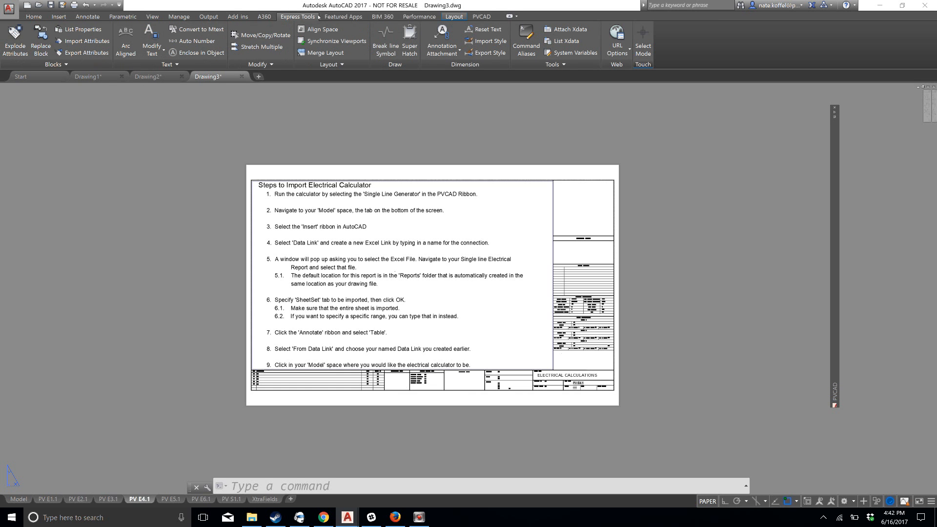
# Display the tool palettes and select the specialty blocks entry in the SLD Blocks palette
pyautogui.click(152, 17)
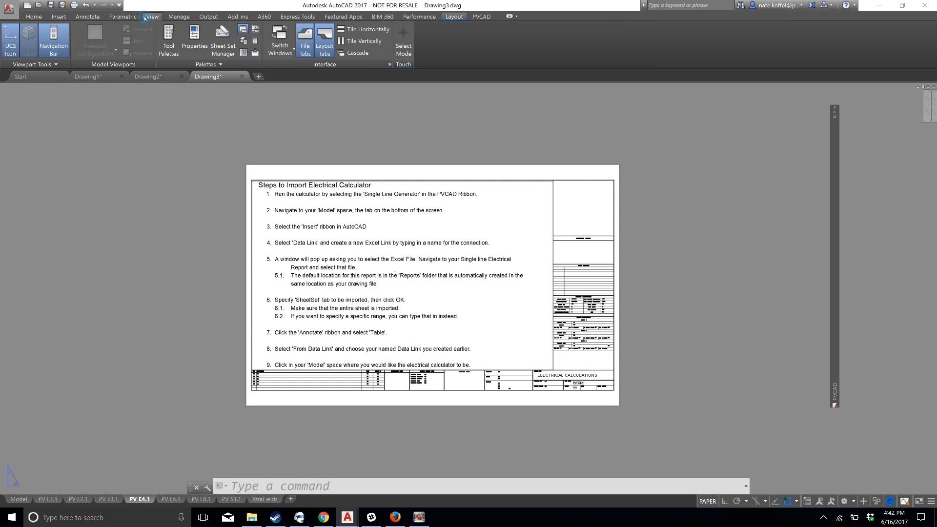
pyautogui.click(169, 42)
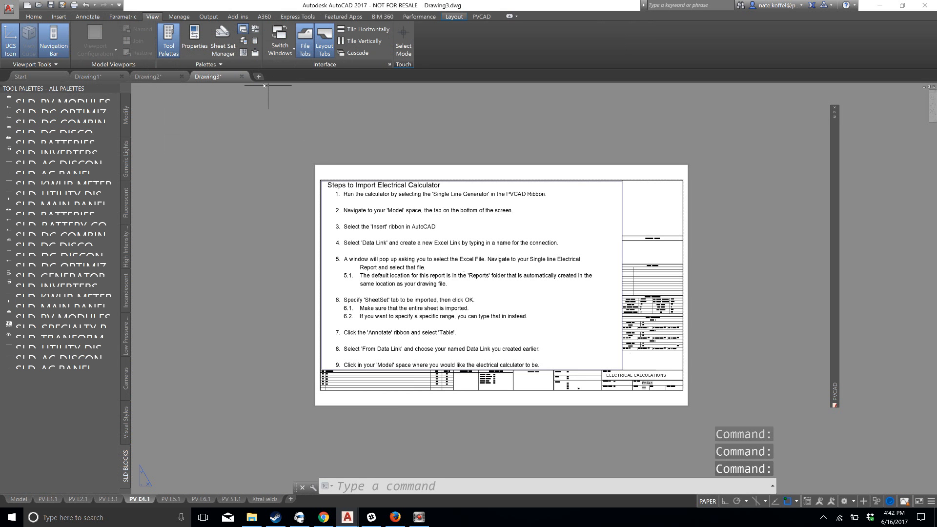
pyautogui.click(58, 324)
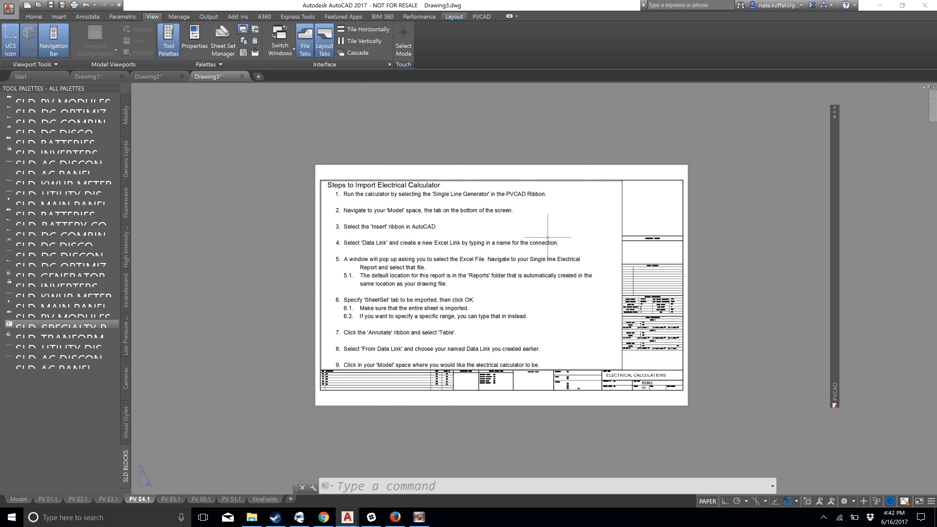
# Bring up the PVCAD commands and examine the electrical calculator import instructions on the PV E4.1 sheet
pyautogui.scroll(3, 547, 238)
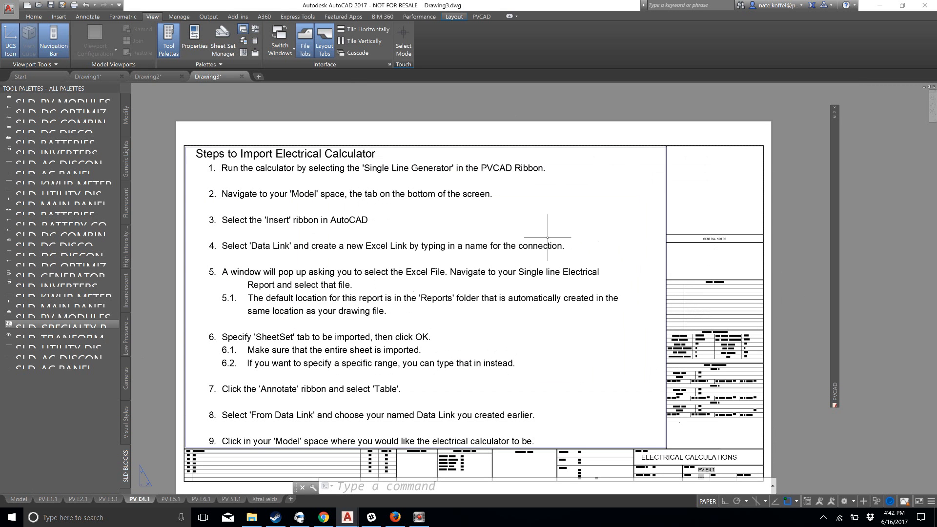
pyautogui.click(481, 16)
pyautogui.moveTo(515, 166); pyautogui.dragTo(501, 143, button='middle')
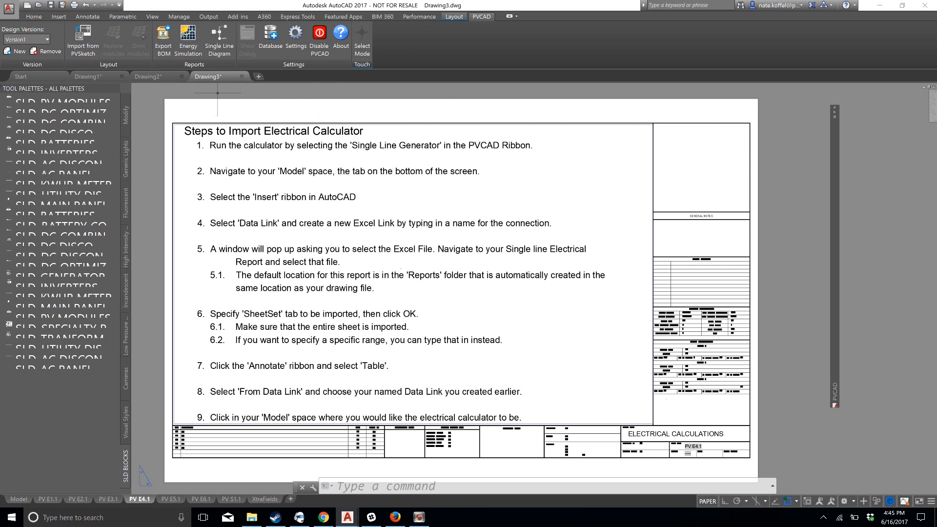
pyautogui.moveTo(227, 82)
# Look through the PV E1.1 site plan, PV E2.1 array layout and PV E3.1 single line diagram sheets
pyautogui.click(375, 122)
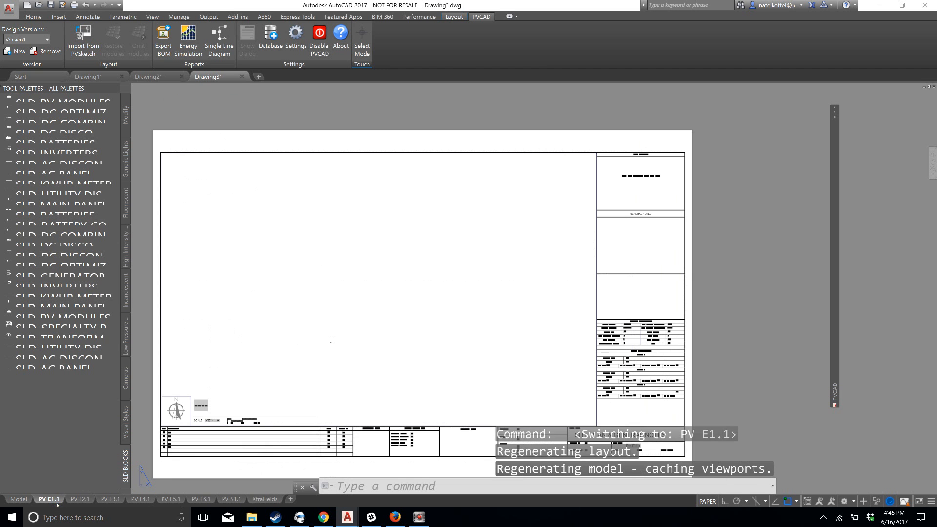
pyautogui.moveTo(581, 341); pyautogui.dragTo(601, 286, button='middle')
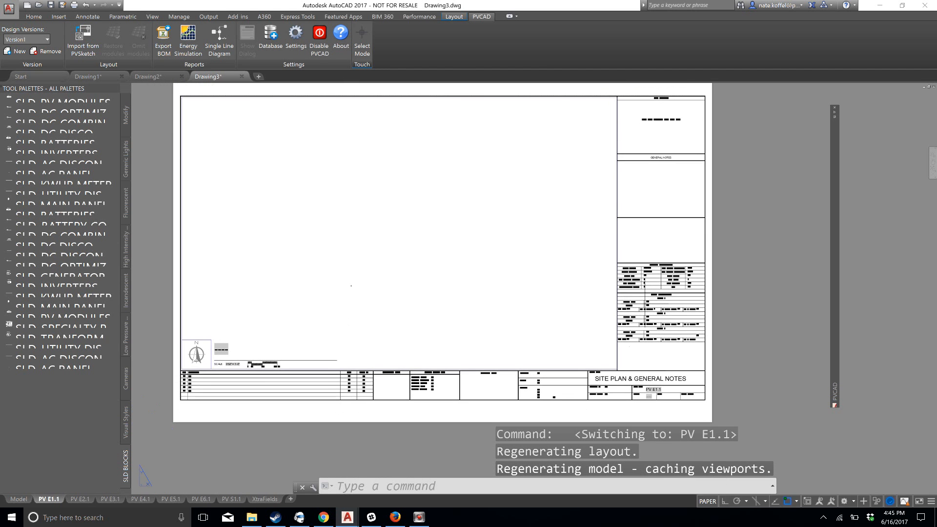
pyautogui.click(79, 499)
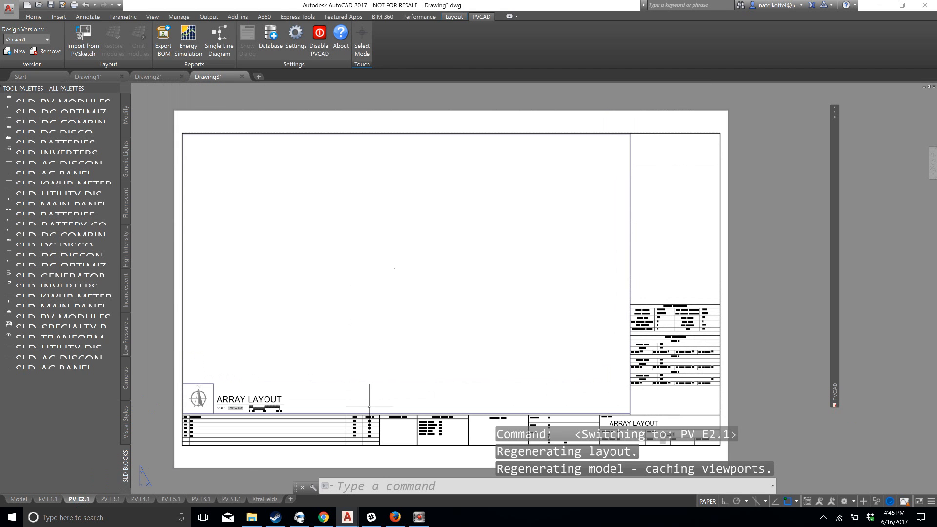
pyautogui.click(110, 499)
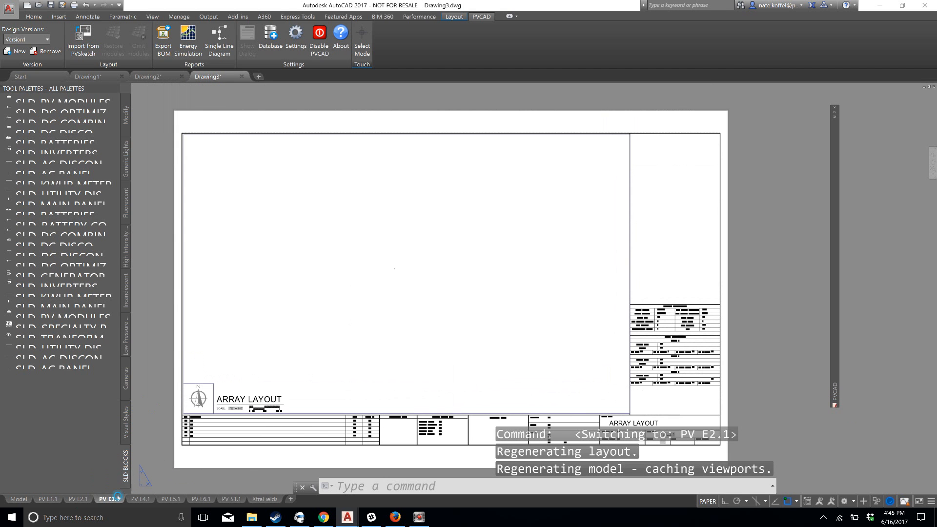
pyautogui.scroll(4, 415, 373)
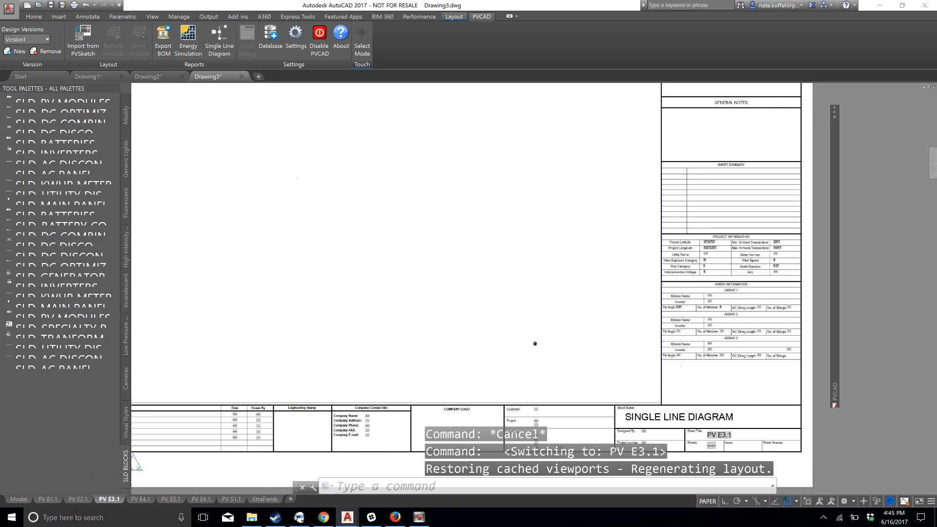
# Examine the Project Information and Array Information tables in the title block of the PV E4.1 sheet
pyautogui.click(140, 499)
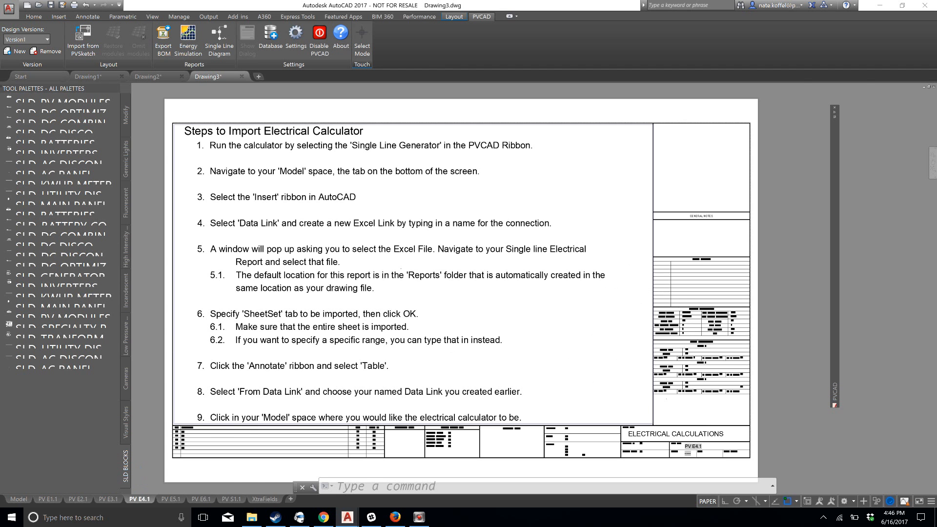
pyautogui.scroll(5, 742, 344)
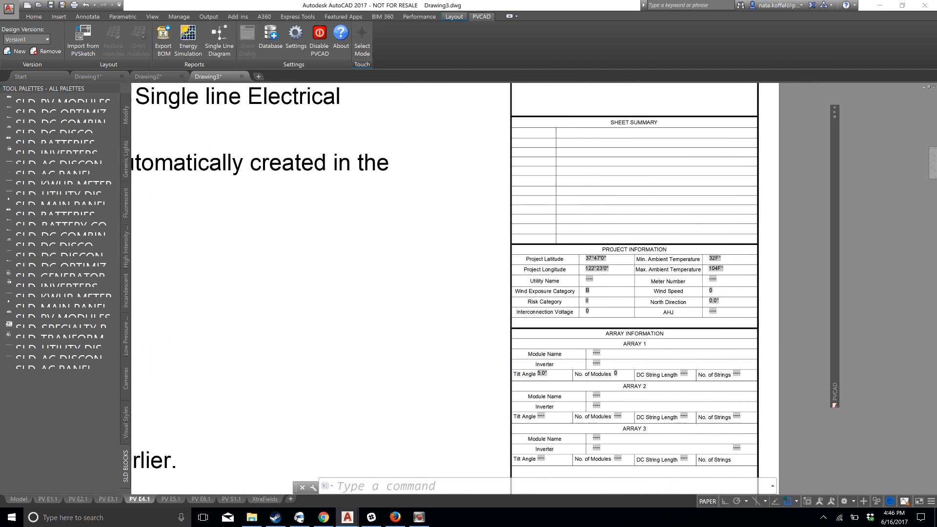
pyautogui.scroll(3, 673, 438)
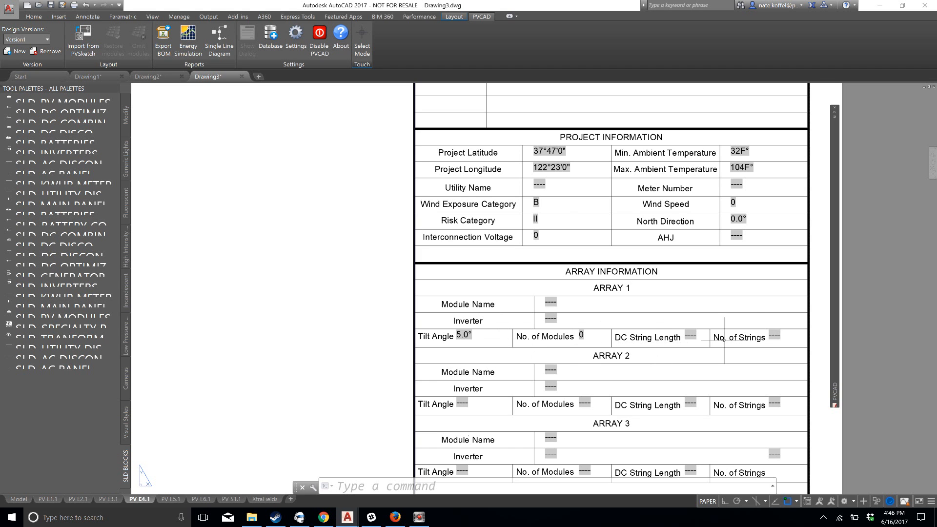
pyautogui.scroll(-3, 693, 301)
pyautogui.scroll(2, 694, 301)
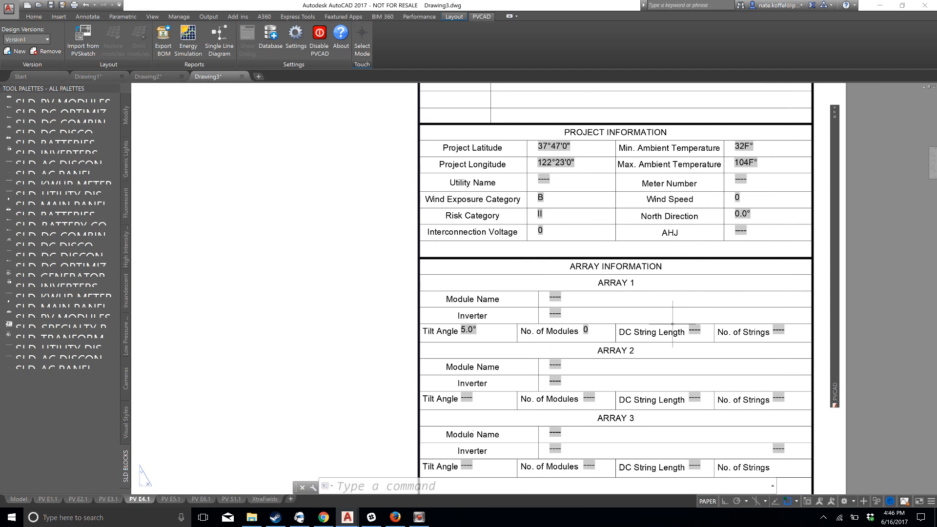
pyautogui.scroll(-6, 536, 321)
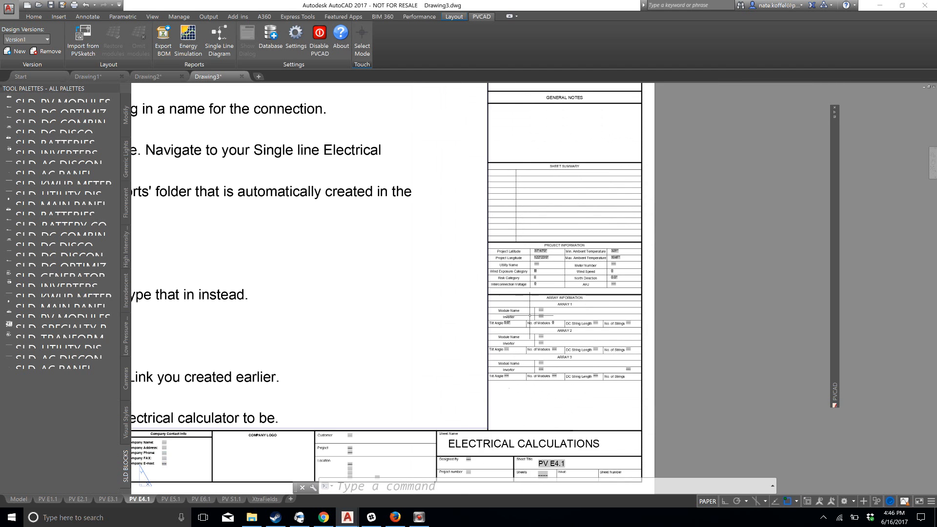
pyautogui.moveTo(519, 305); pyautogui.dragTo(600, 275, button='middle')
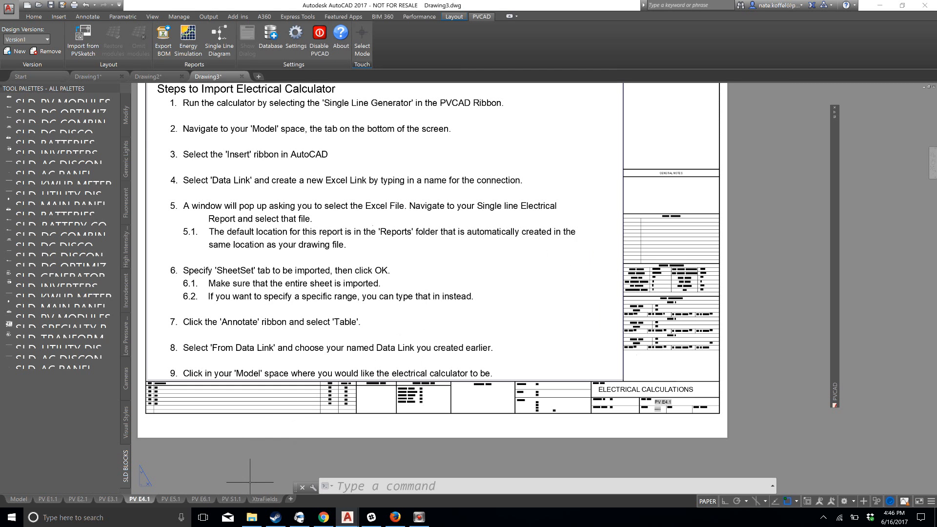
# Examine the whole table of preformatted fields on the XtraFields layout, from project latitude down to system size
pyautogui.click(263, 500)
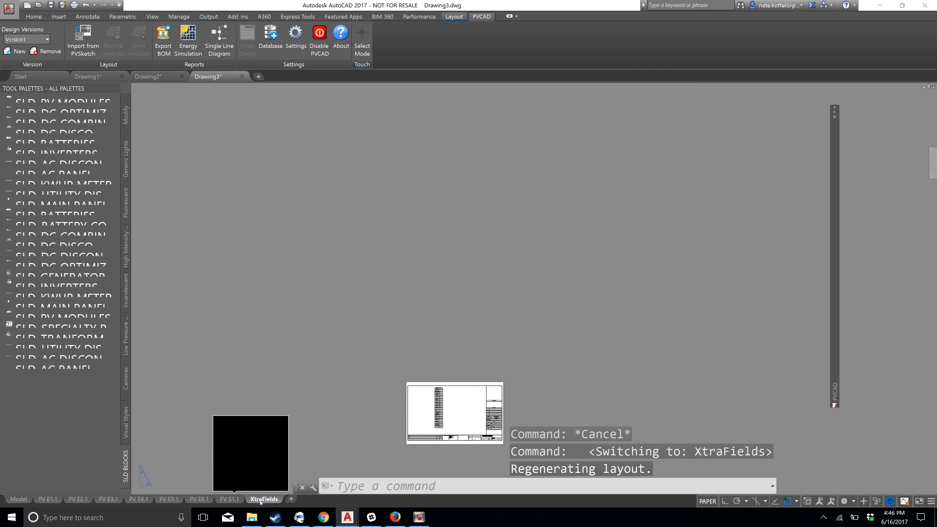
pyautogui.scroll(10, 425, 331)
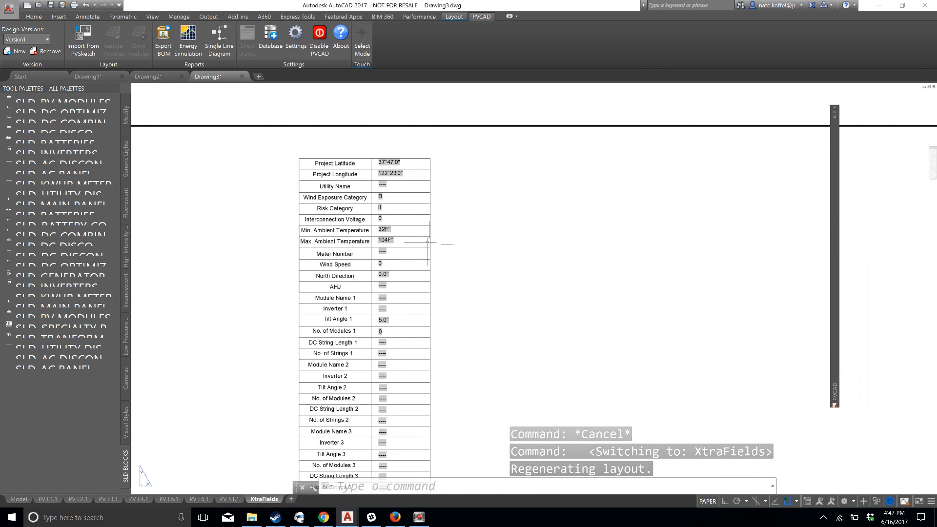
pyautogui.scroll(2, 428, 241)
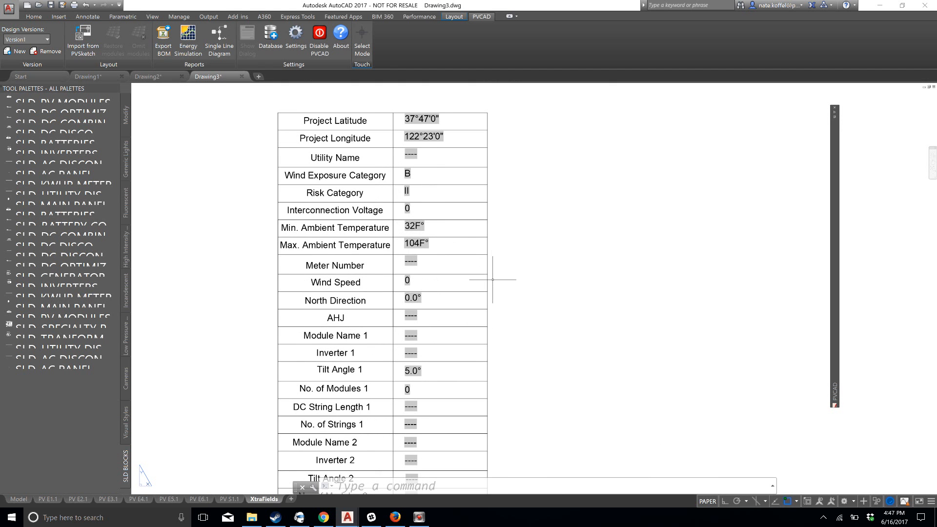
pyautogui.moveTo(493, 276); pyautogui.dragTo(504, 271, button='middle')
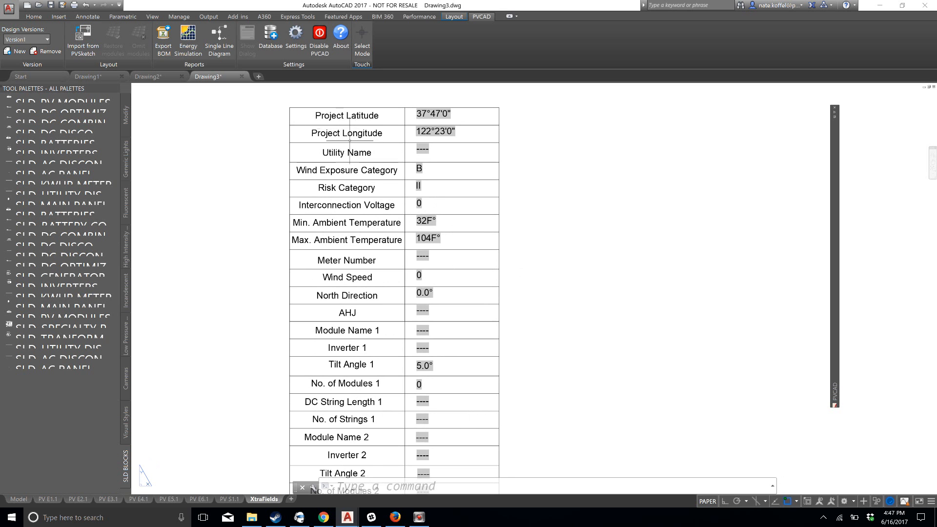
pyautogui.moveTo(442, 329); pyautogui.dragTo(453, 241, button='middle')
pyautogui.scroll(-8, 453, 241)
pyautogui.moveTo(425, 205); pyautogui.dragTo(415, 132, button='middle')
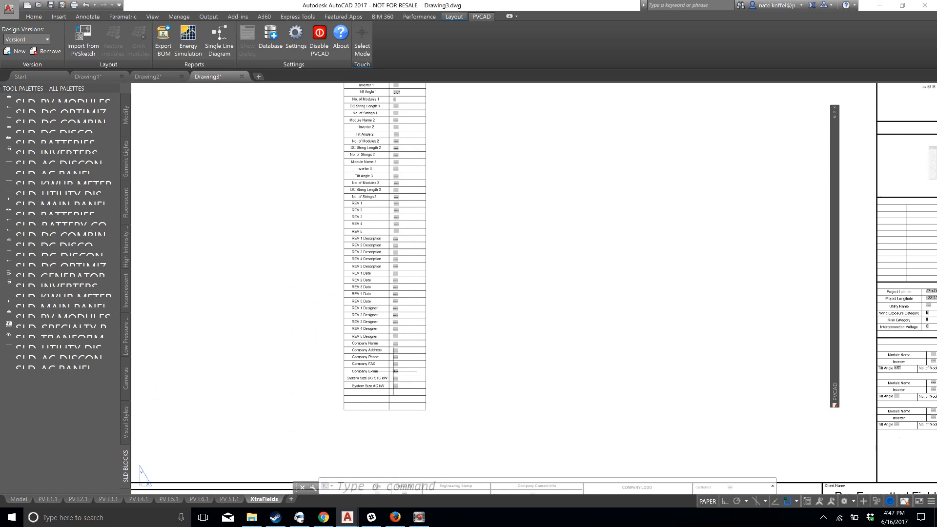
pyautogui.scroll(-2, 484, 346)
pyautogui.scroll(4, 480, 345)
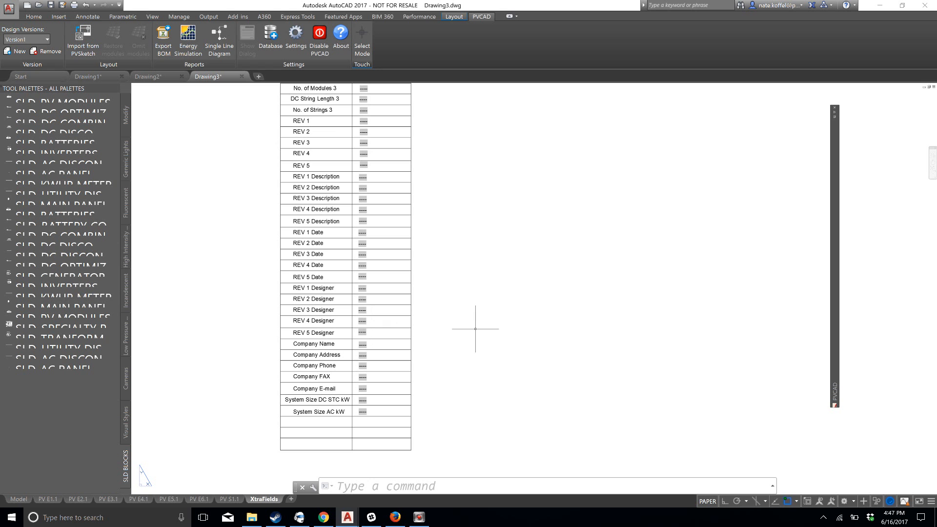
pyautogui.scroll(-2, 363, 342)
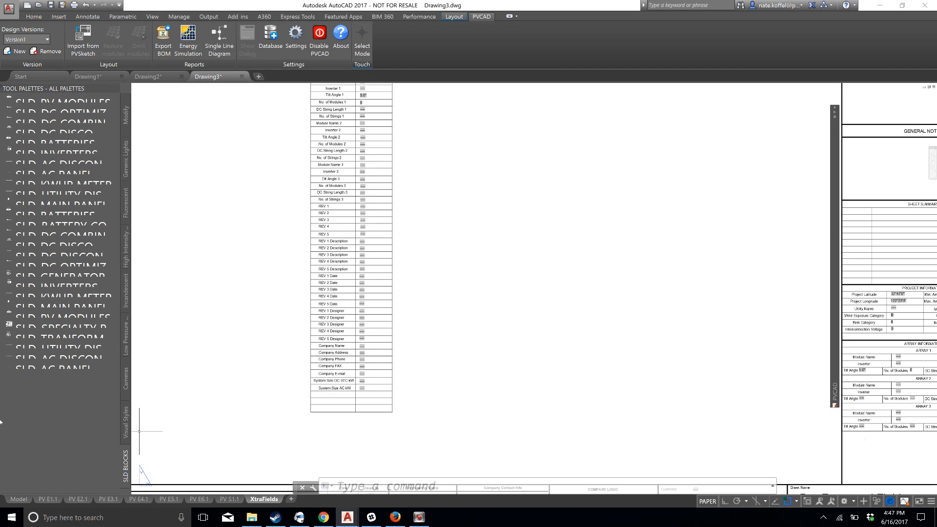
# Switch to model space and inspect the dimensioned side view of the two tilted module rows
pyautogui.click(18, 499)
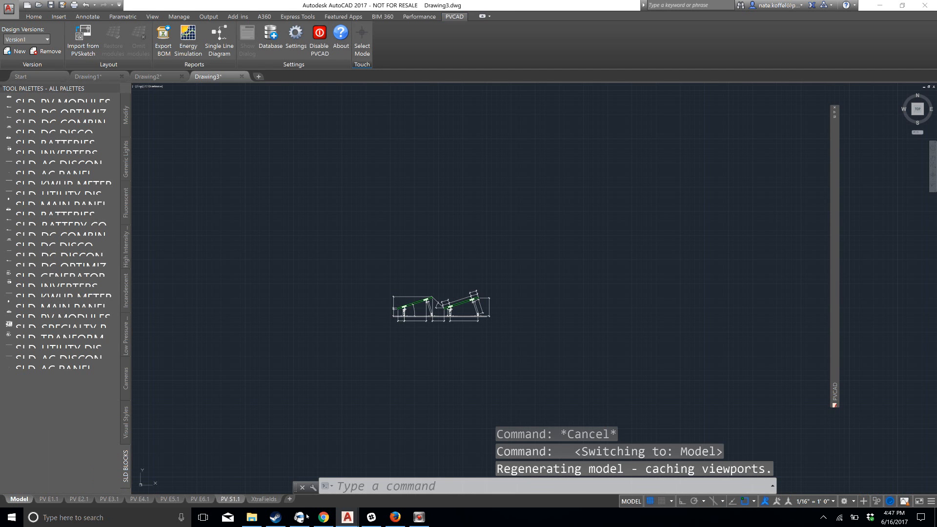
pyautogui.moveTo(468, 414)
pyautogui.mouseDown(button='middle')
pyautogui.moveTo(437, 396)
pyautogui.moveTo(362, 394)
pyautogui.mouseUp(button='middle')
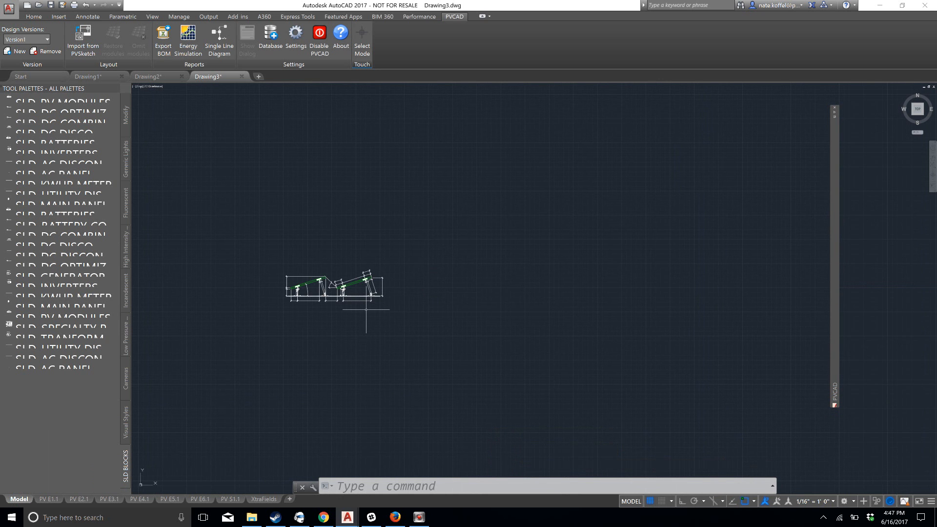
pyautogui.scroll(5, 336, 299)
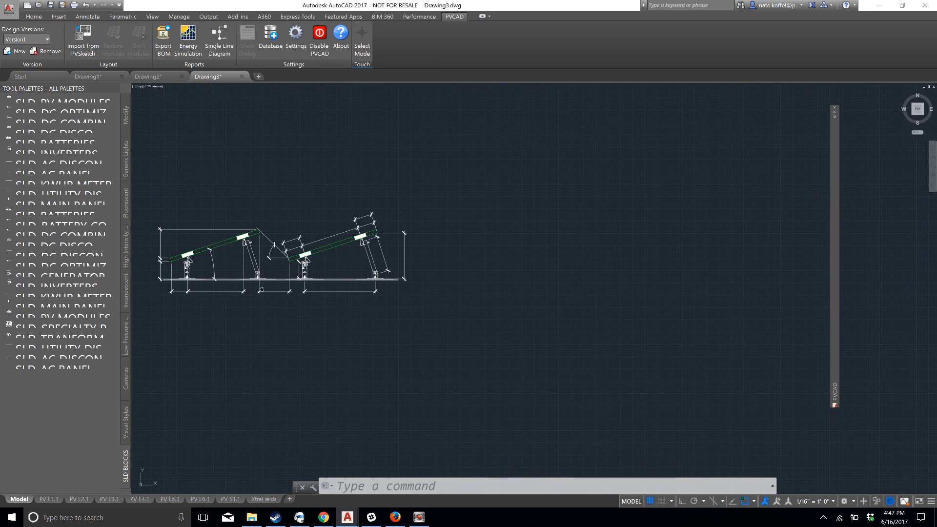
pyautogui.moveTo(261, 289); pyautogui.dragTo(304, 308, button='middle')
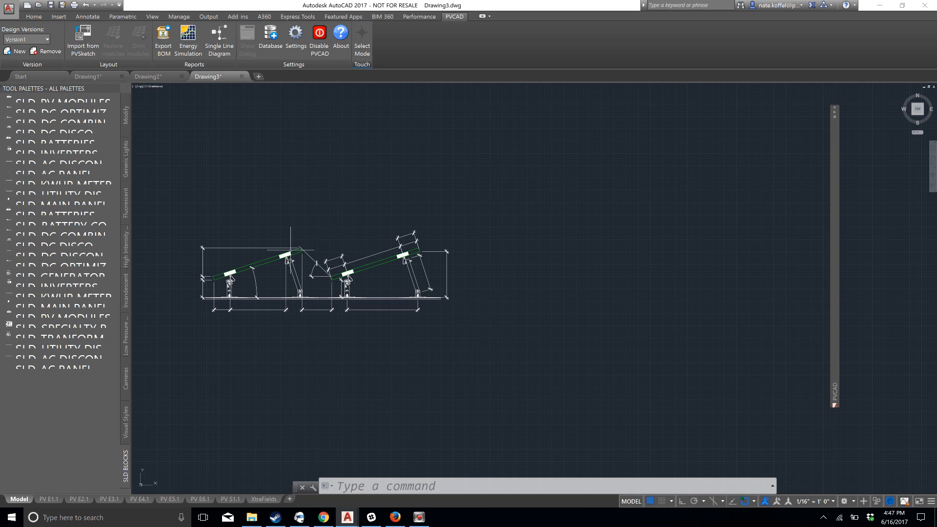
pyautogui.scroll(-2, 523, 220)
pyautogui.moveTo(532, 218); pyautogui.dragTo(481, 215, button='middle')
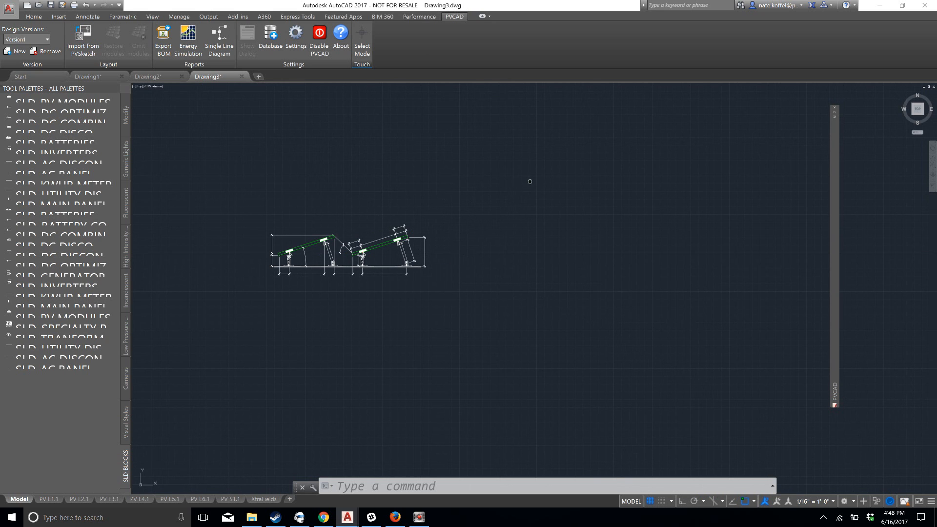
pyautogui.moveTo(532, 182); pyautogui.dragTo(511, 173, button='middle')
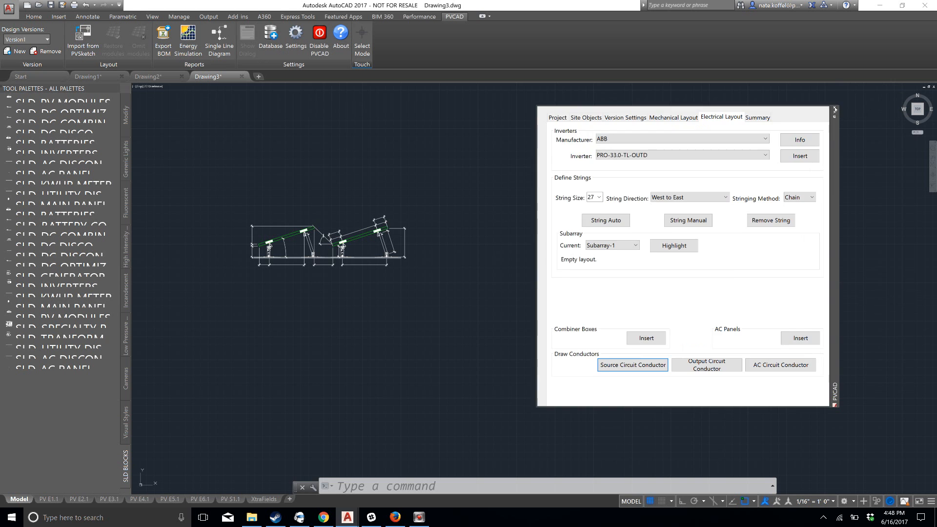
# Close the PVCAD palette and display it again
pyautogui.click(835, 108)
pyautogui.click(244, 38)
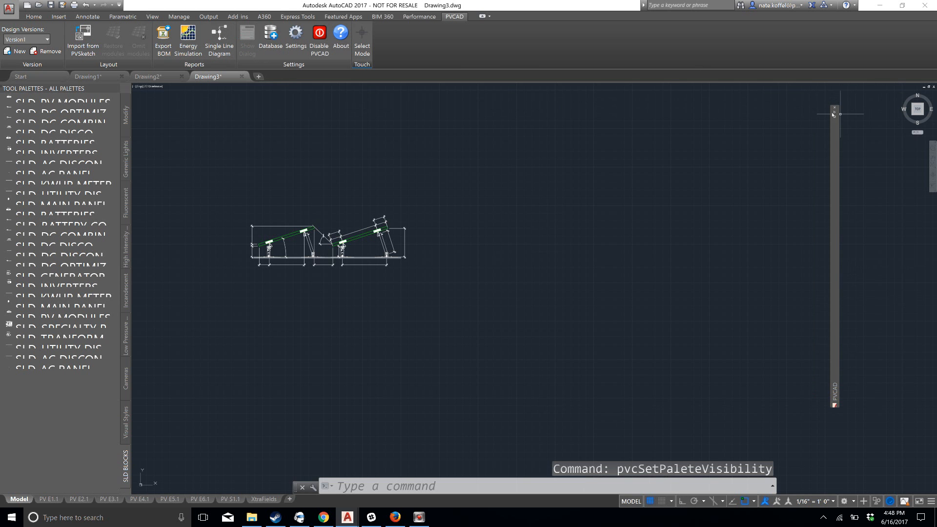
pyautogui.moveTo(834, 114)
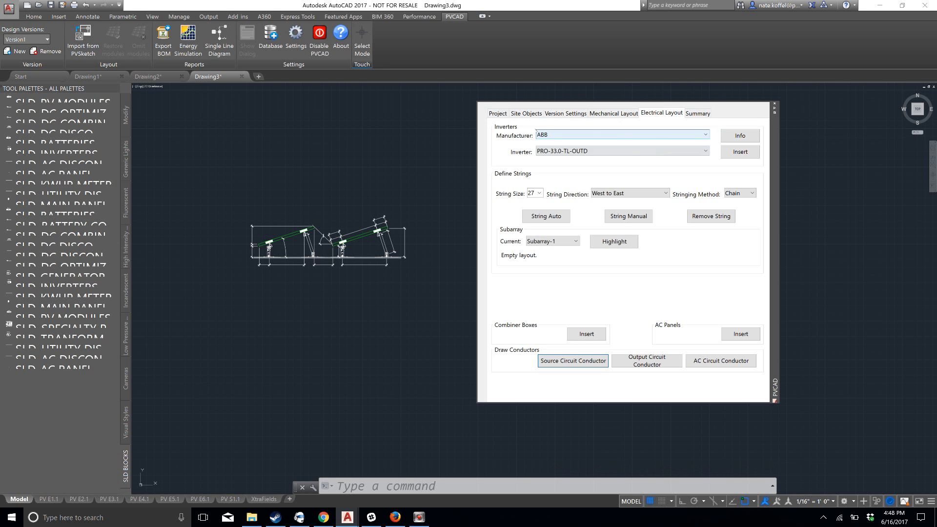
# Review the PVCAD palette's Site Objects, Version Settings, Mechanical Layout, Electrical Layout and Summary settings
pyautogui.click(526, 113)
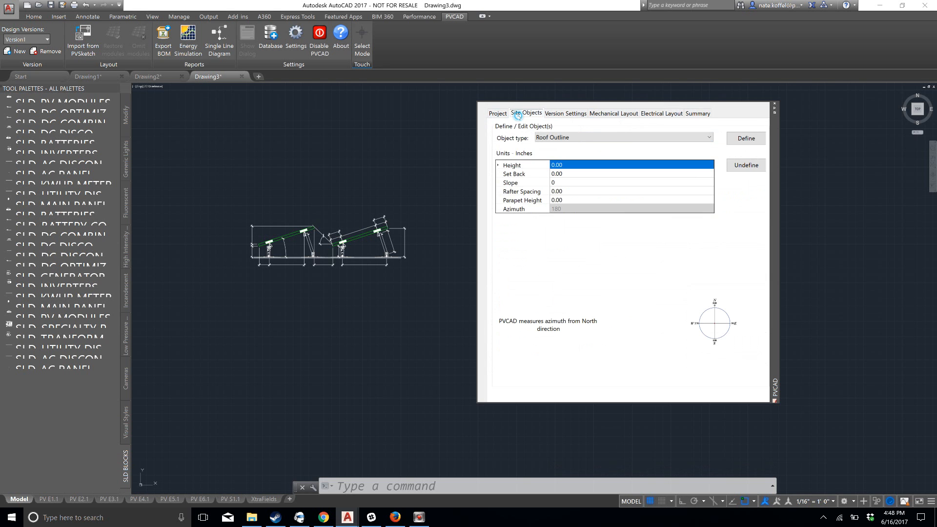
pyautogui.click(553, 113)
pyautogui.click(598, 113)
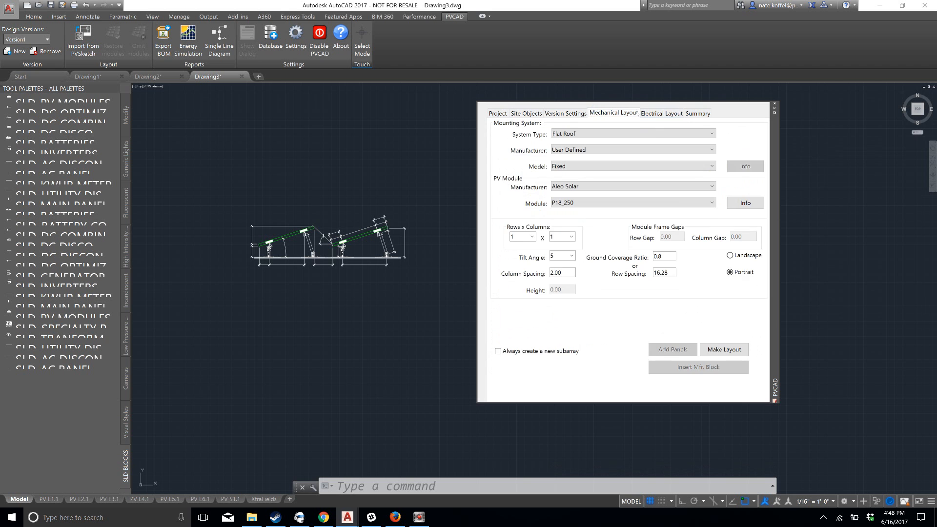
pyautogui.click(642, 111)
pyautogui.click(698, 113)
pyautogui.click(664, 113)
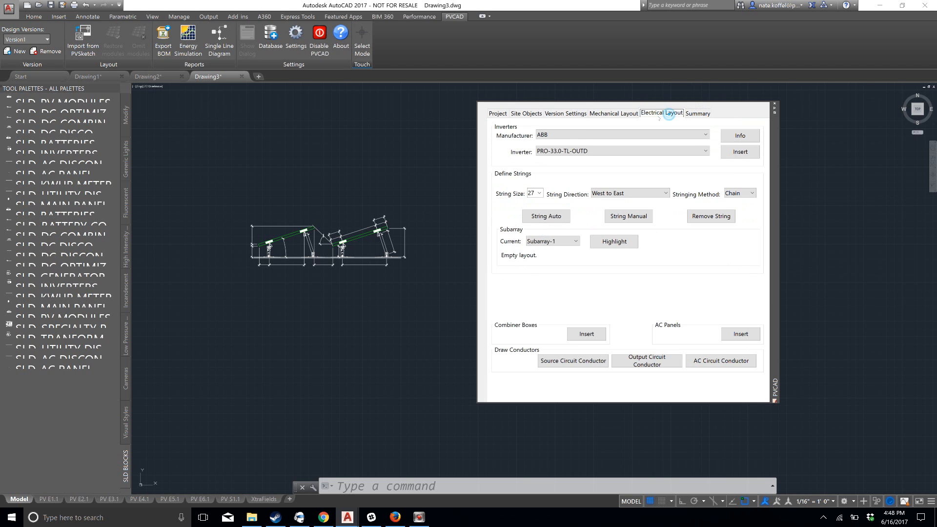
pyautogui.click(620, 116)
pyautogui.click(556, 114)
pyautogui.click(527, 113)
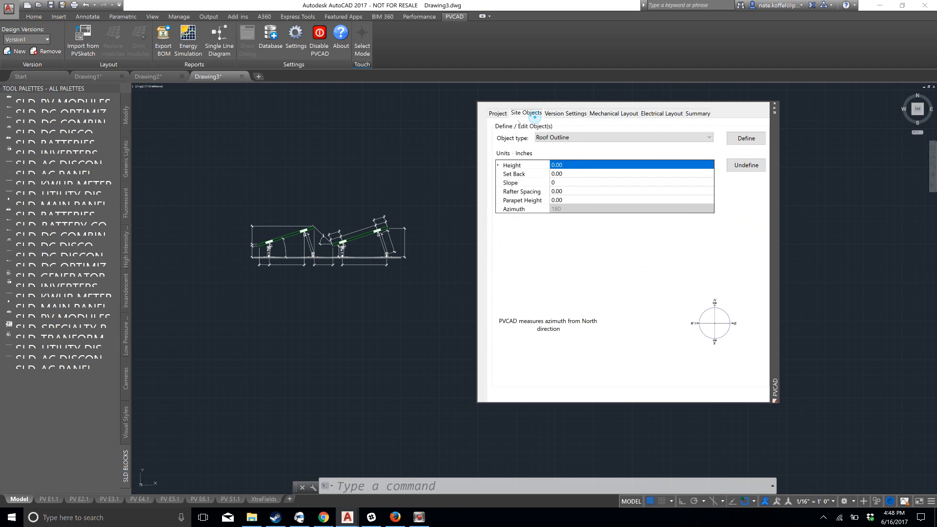
# Go through every PVCAD palette page again from Project to Summary, and return to the Project properties
pyautogui.click(497, 114)
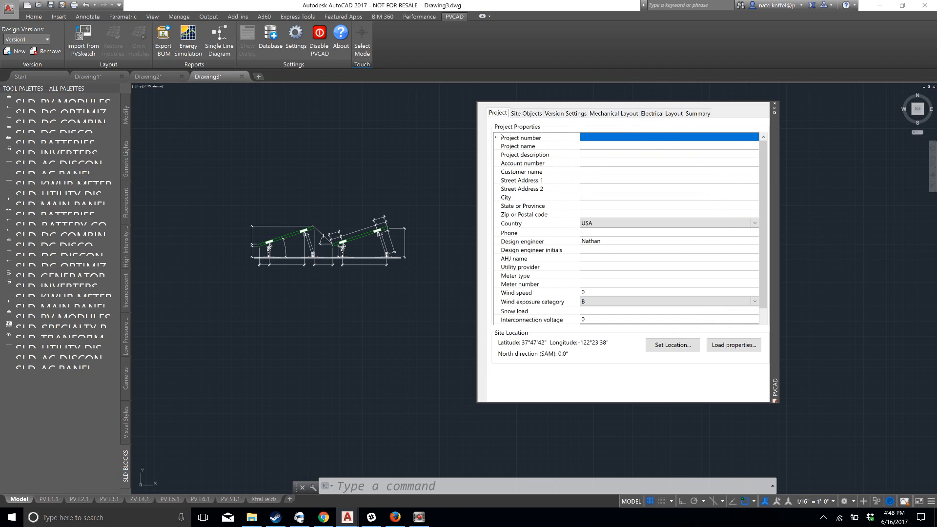
pyautogui.click(528, 113)
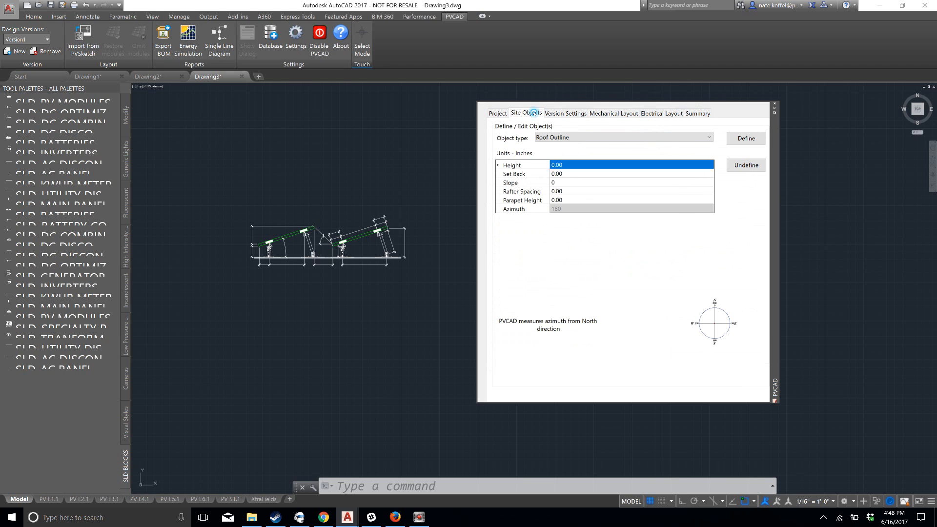
pyautogui.click(563, 115)
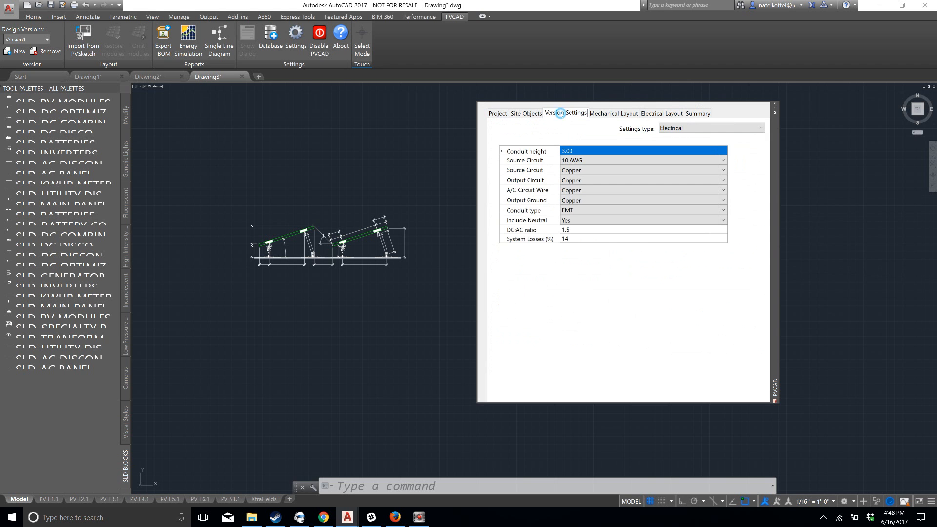
pyautogui.click(607, 115)
pyautogui.click(660, 115)
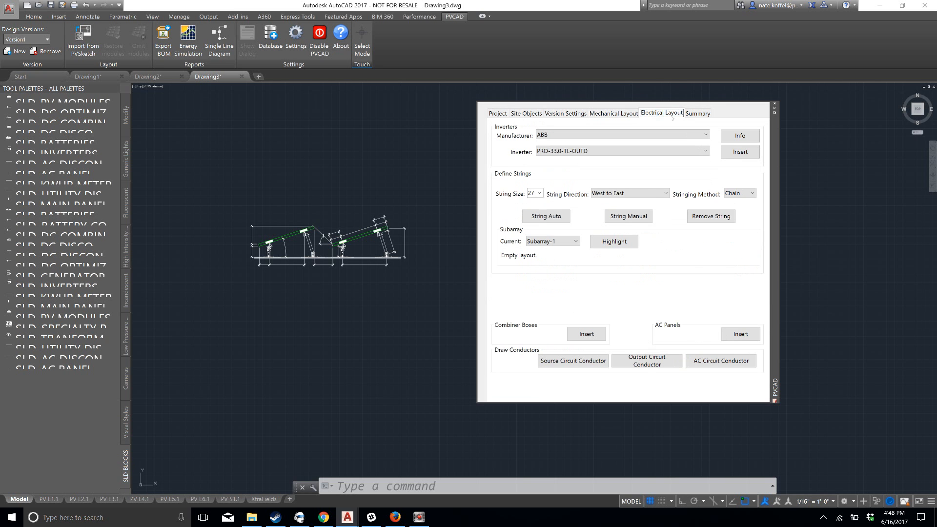
pyautogui.click(703, 113)
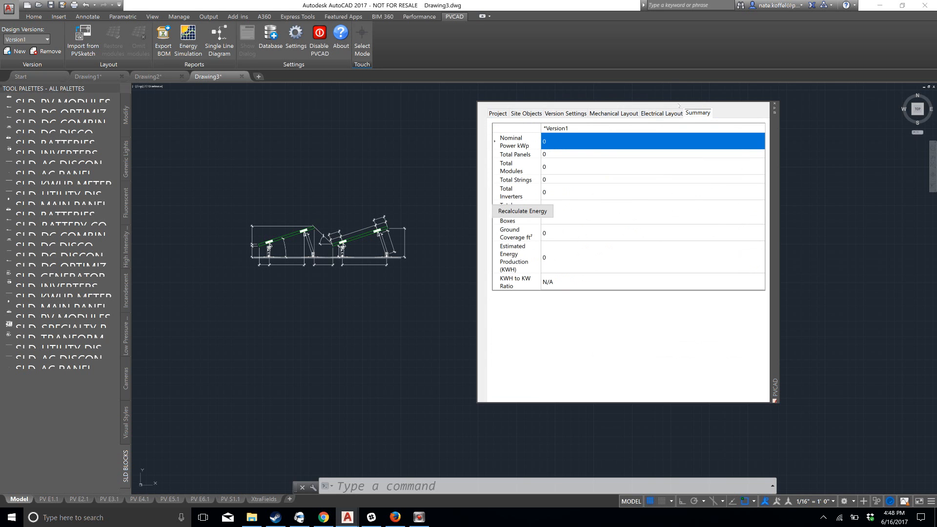
pyautogui.click(506, 114)
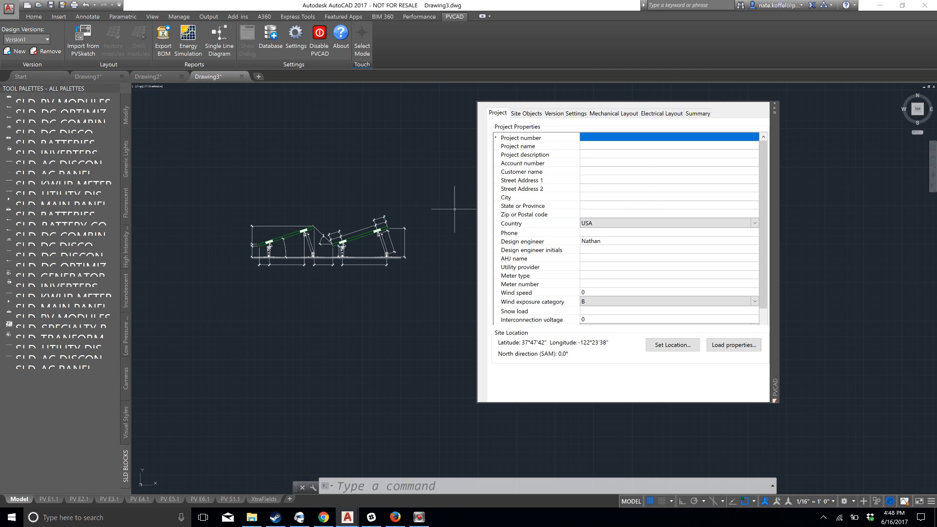
# Start setting the PVCAD site location from the map and search for Oakland, California
pyautogui.moveTo(467, 174); pyautogui.dragTo(403, 185, button='middle')
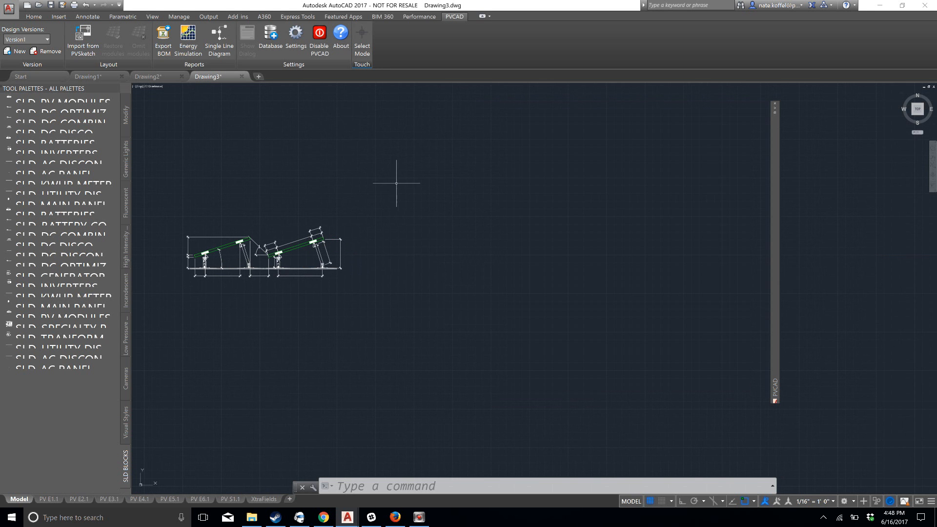
pyautogui.moveTo(772, 111)
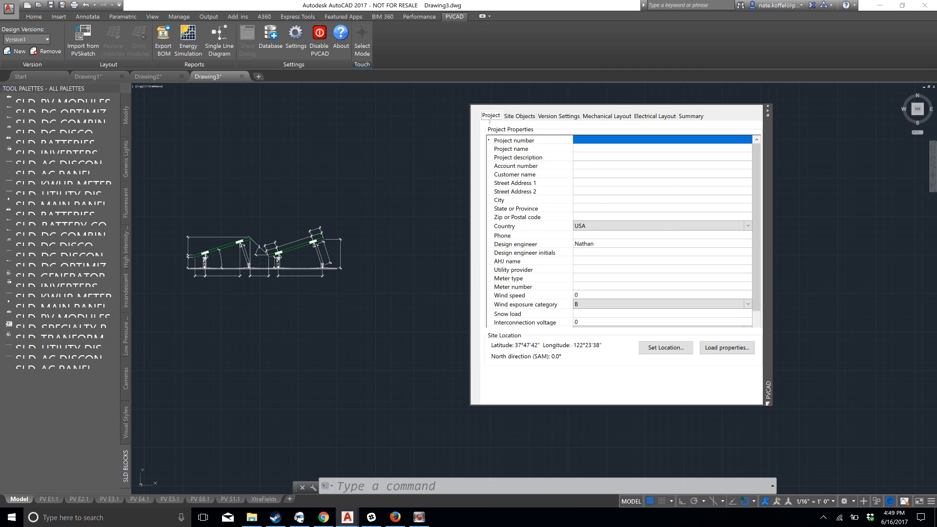
pyautogui.click(671, 350)
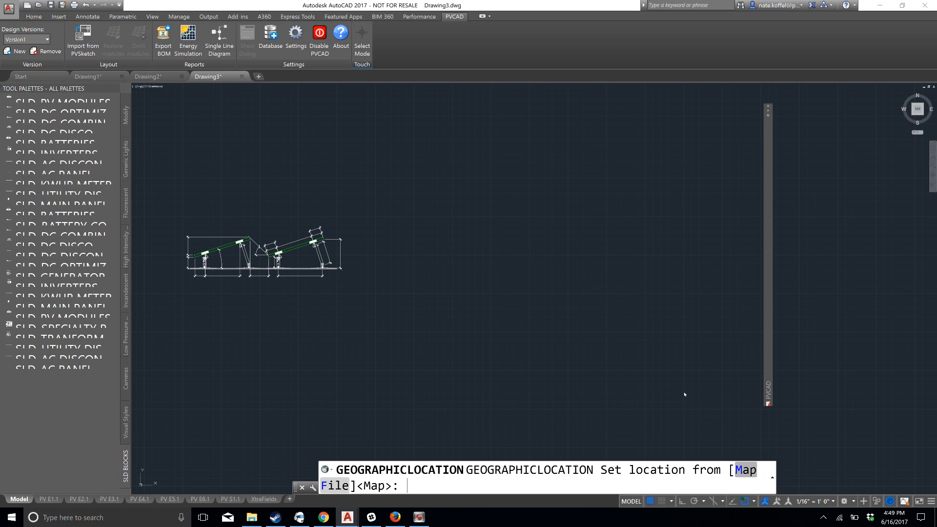
pyautogui.click(753, 466)
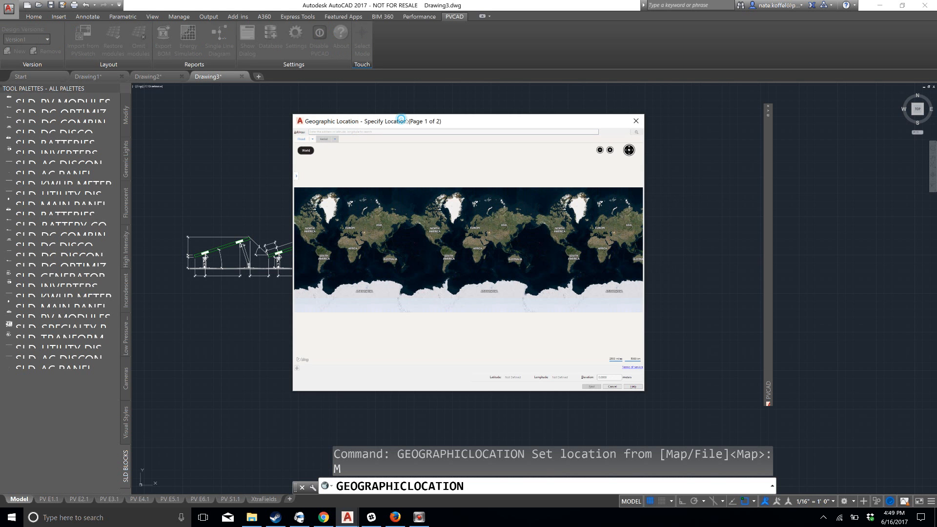
pyautogui.moveTo(401, 121); pyautogui.dragTo(451, 125)
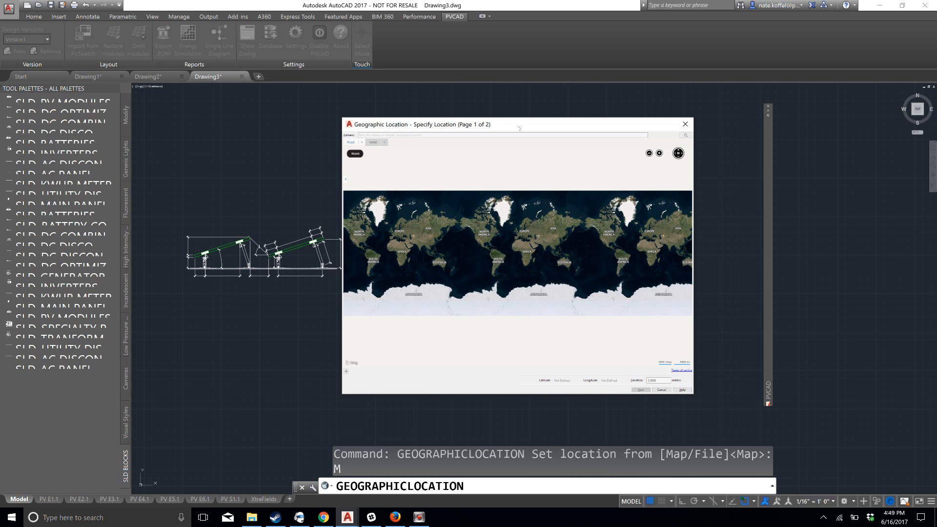
pyautogui.click(542, 138)
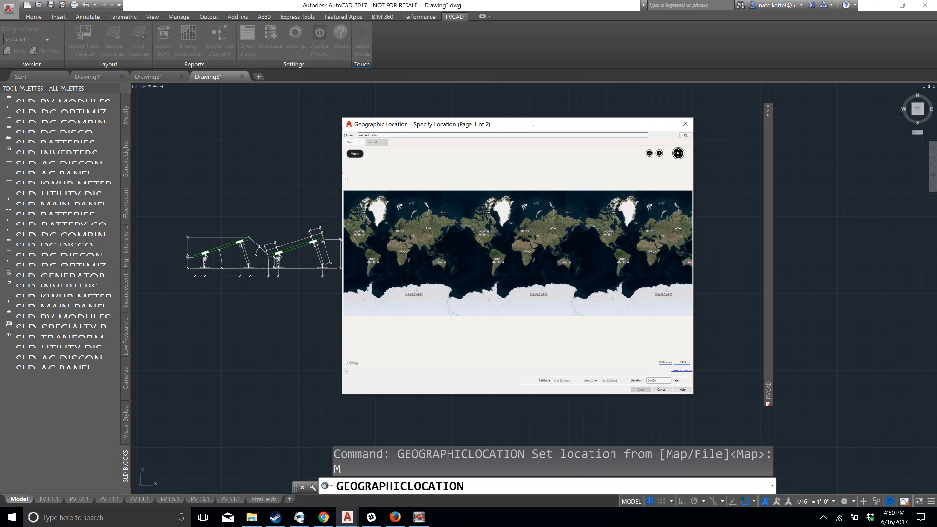
pyautogui.press('Return')
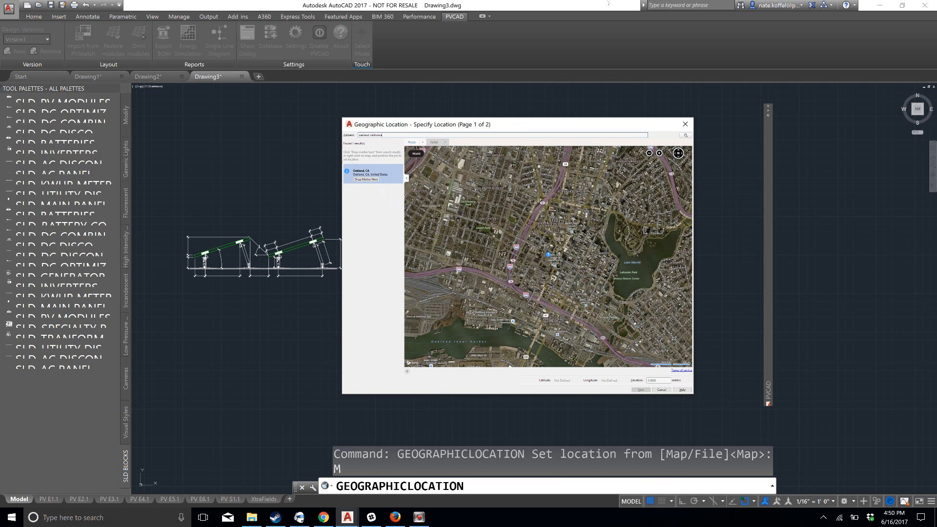
# Drop the location marker at the east edge of the large white-roofed building by the overpass and continue to the coordinate system
pyautogui.moveTo(462, 311); pyautogui.dragTo(494, 344)
pyautogui.moveTo(452, 171); pyautogui.dragTo(529, 268)
pyautogui.scroll(5, 529, 268)
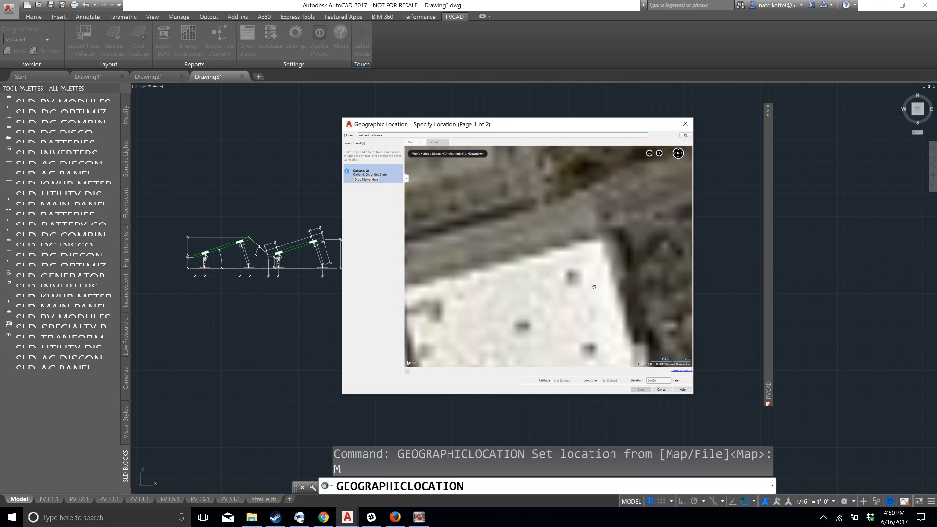
pyautogui.scroll(-3, 614, 240)
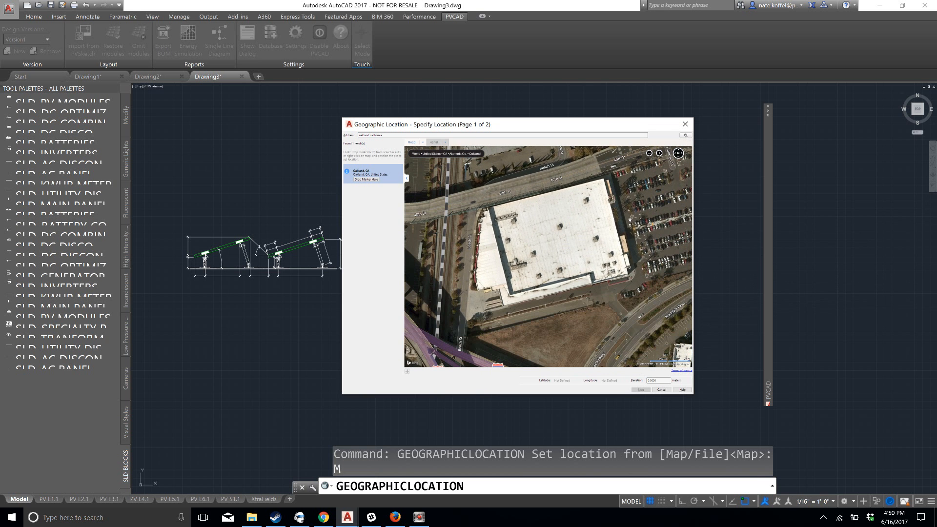
pyautogui.rightClick(624, 218)
pyautogui.click(630, 221)
pyautogui.click(641, 390)
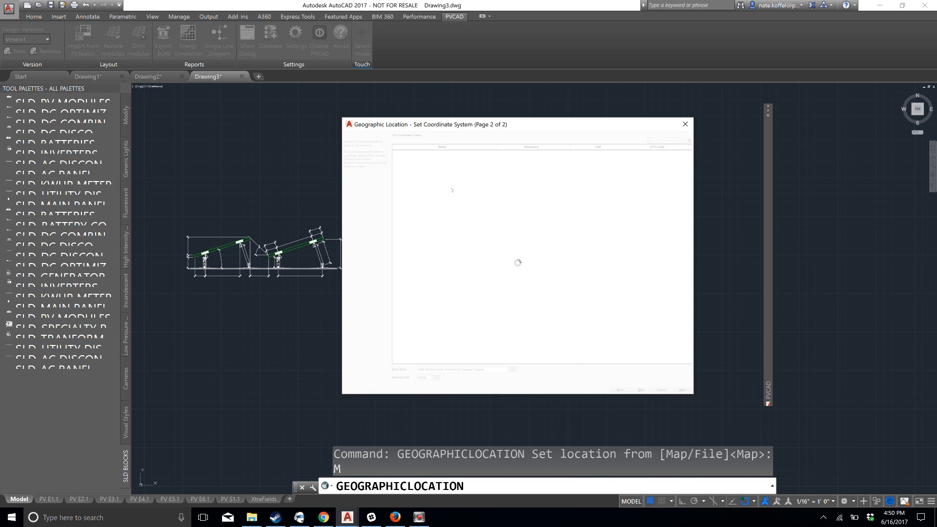
# Assign the NSRS11.SFO-CS13 coordinate system, place the location at the origin and accept the north direction angle of 90
pyautogui.click(427, 153)
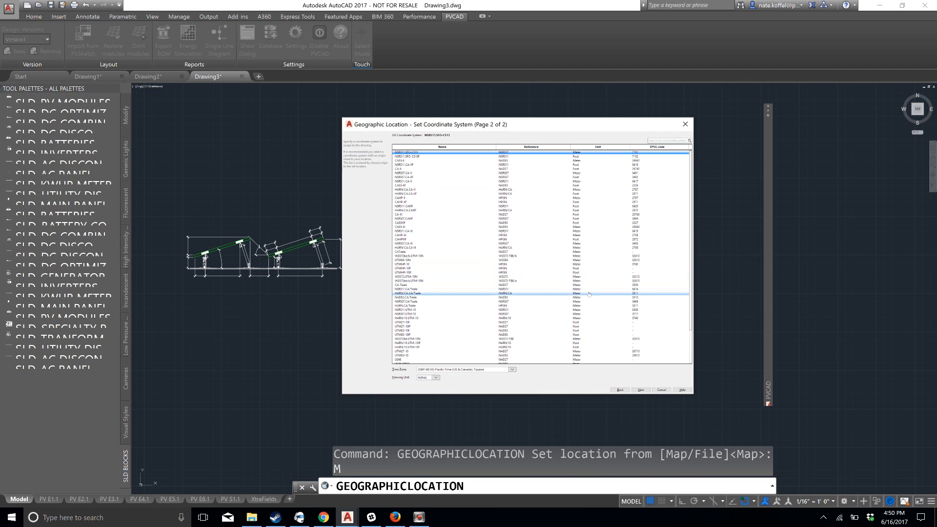
pyautogui.click(641, 390)
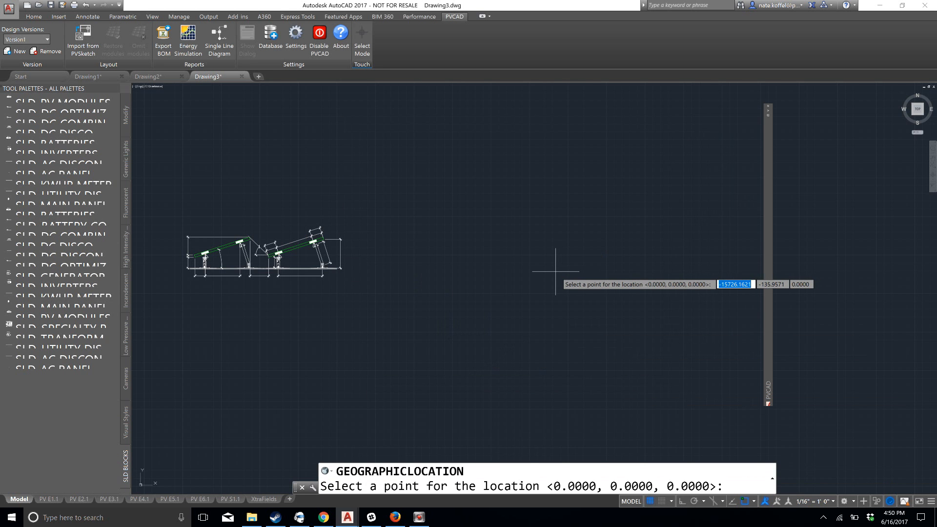
pyautogui.click(460, 449)
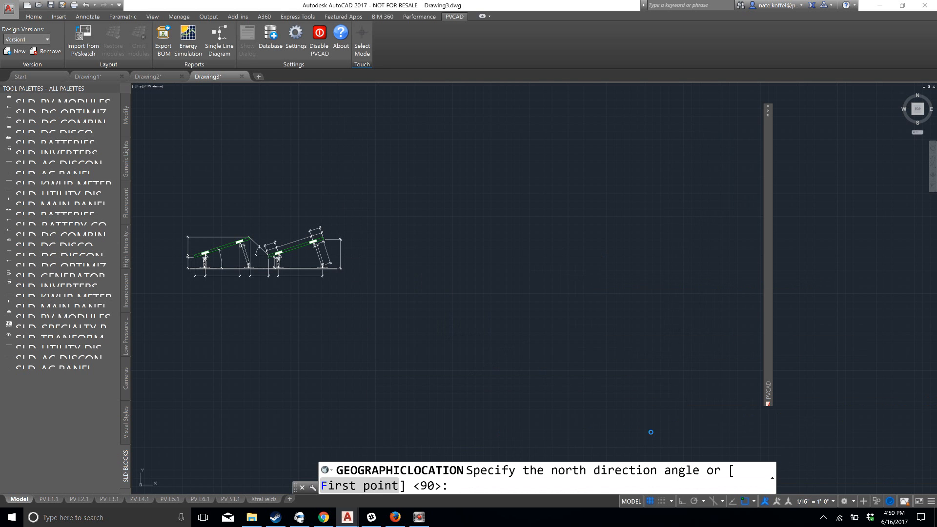
pyautogui.press('Return')
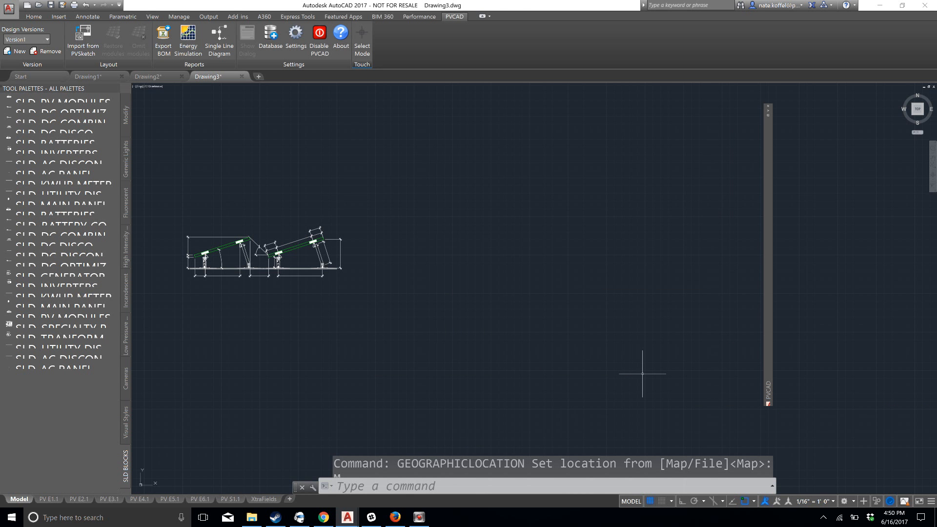
# Examine the aerial map in model space around the location marker and the large white-roofed building
pyautogui.scroll(-3, 669, 223)
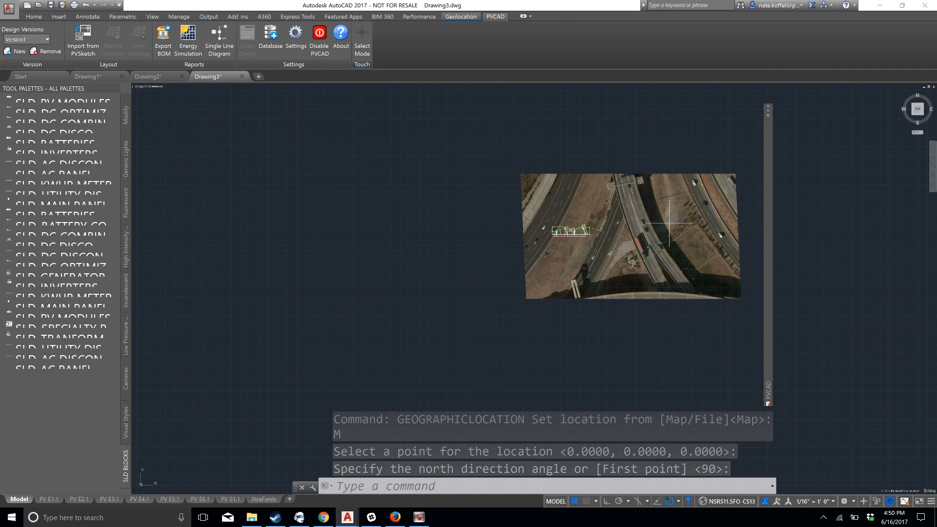
pyautogui.scroll(-2, 642, 235)
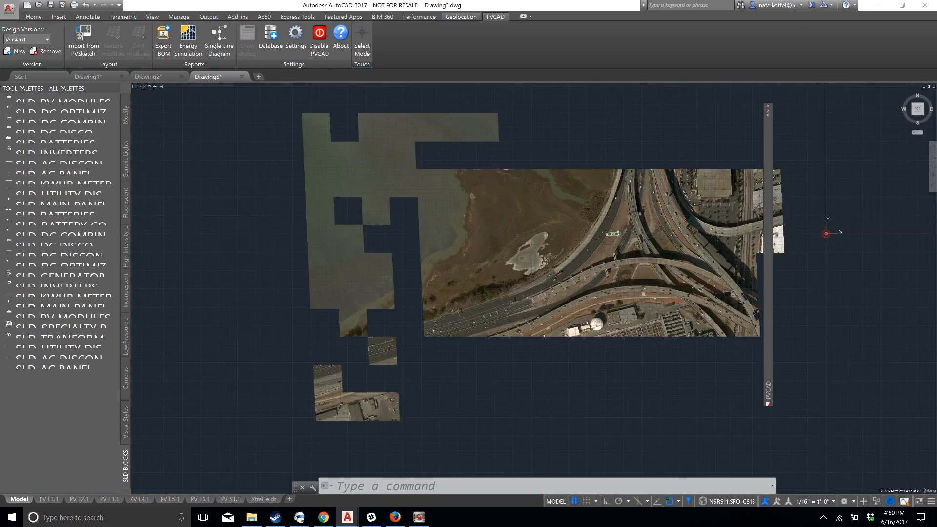
pyautogui.scroll(-1, 465, 252)
pyautogui.moveTo(689, 240)
pyautogui.mouseDown(button='middle')
pyautogui.moveTo(611, 243)
pyautogui.moveTo(542, 234)
pyautogui.moveTo(505, 285)
pyautogui.mouseUp(button='middle')
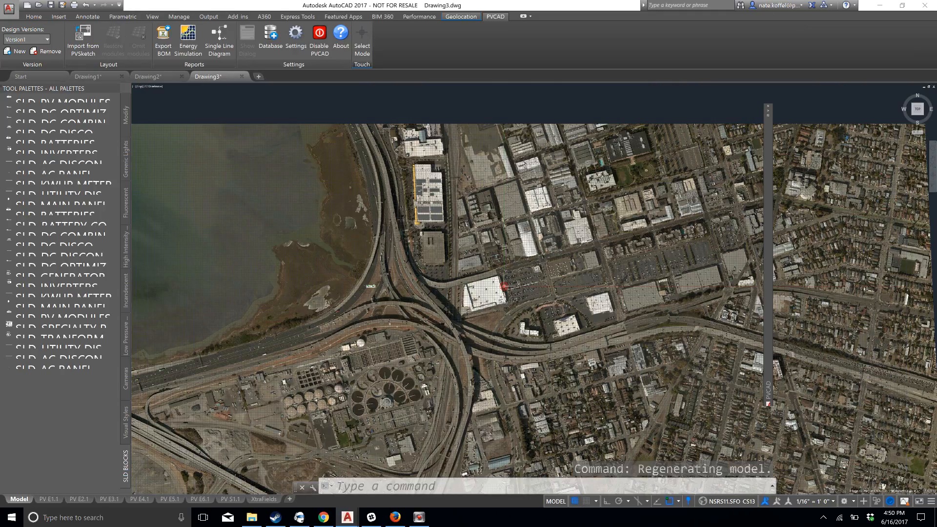
pyautogui.scroll(5, 504, 285)
pyautogui.moveTo(517, 341); pyautogui.dragTo(497, 245, button='middle')
pyautogui.scroll(-2, 461, 264)
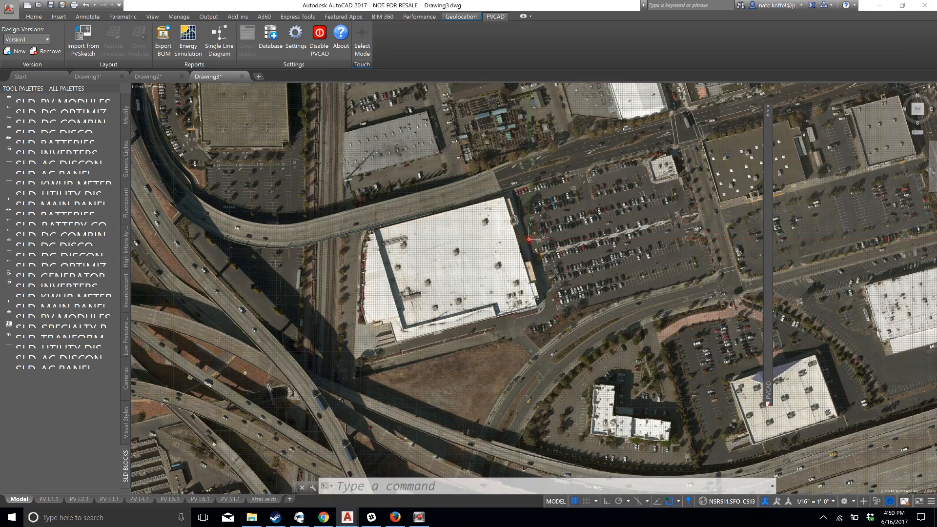
pyautogui.scroll(-3, 464, 239)
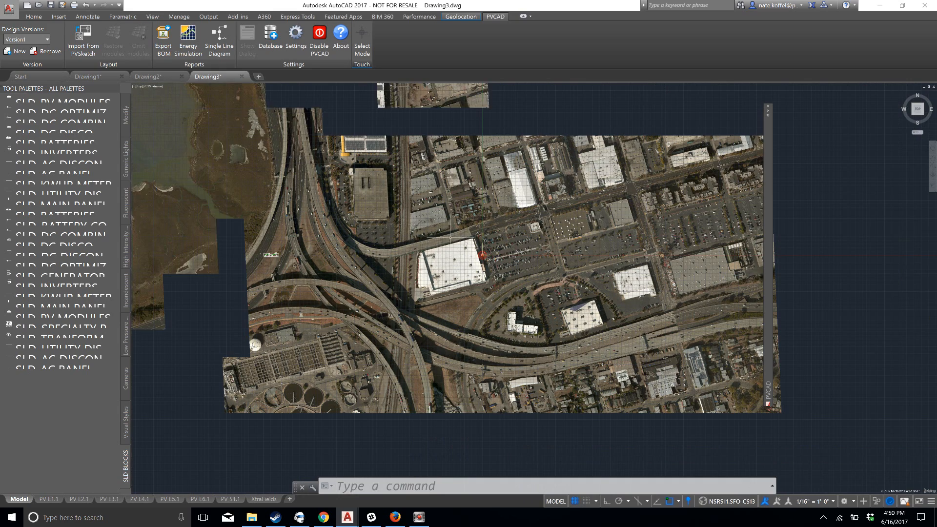
pyautogui.scroll(3, 483, 254)
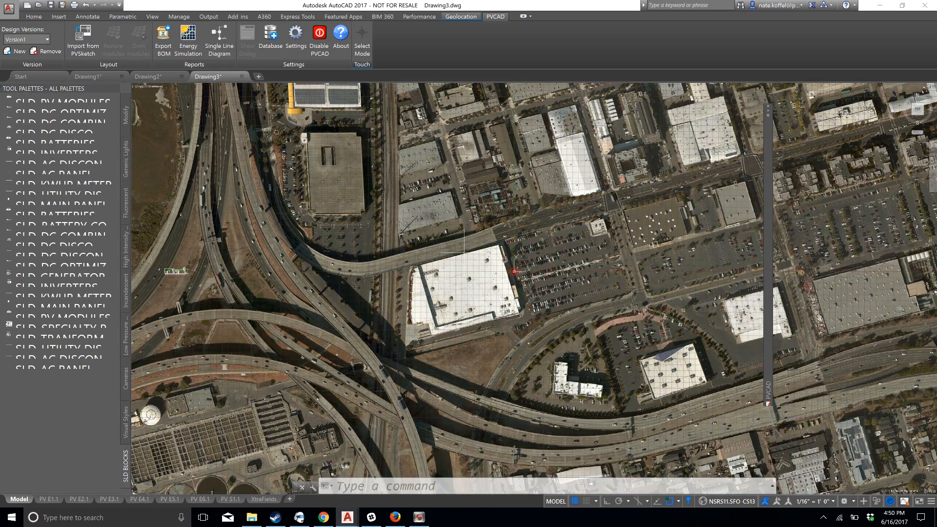
pyautogui.scroll(3, 514, 271)
pyautogui.moveTo(563, 239); pyautogui.dragTo(574, 213, button='middle')
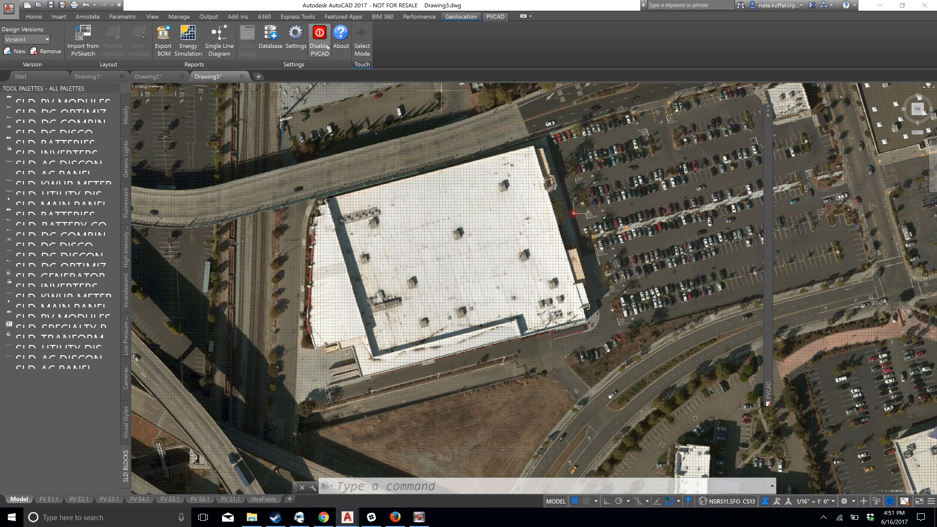
# Create a new drawing and switch it to model space
pyautogui.click(259, 77)
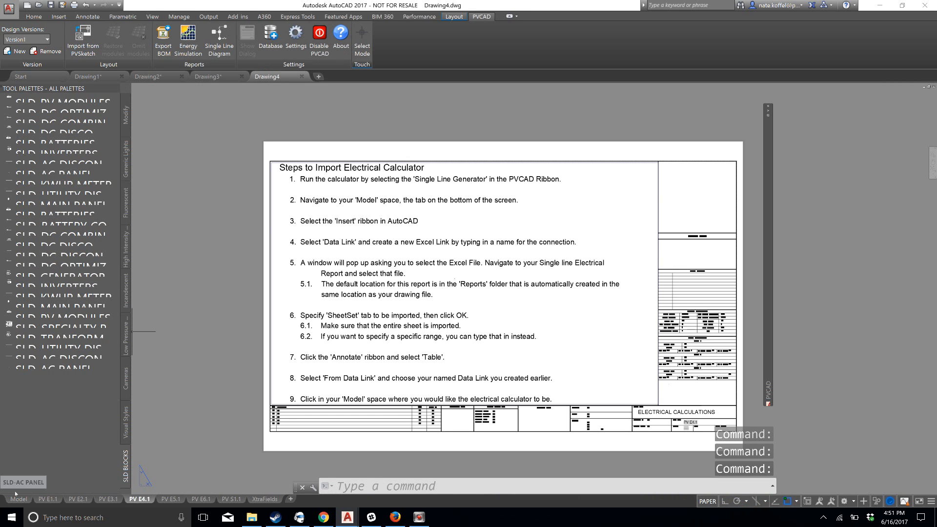
pyautogui.click(18, 499)
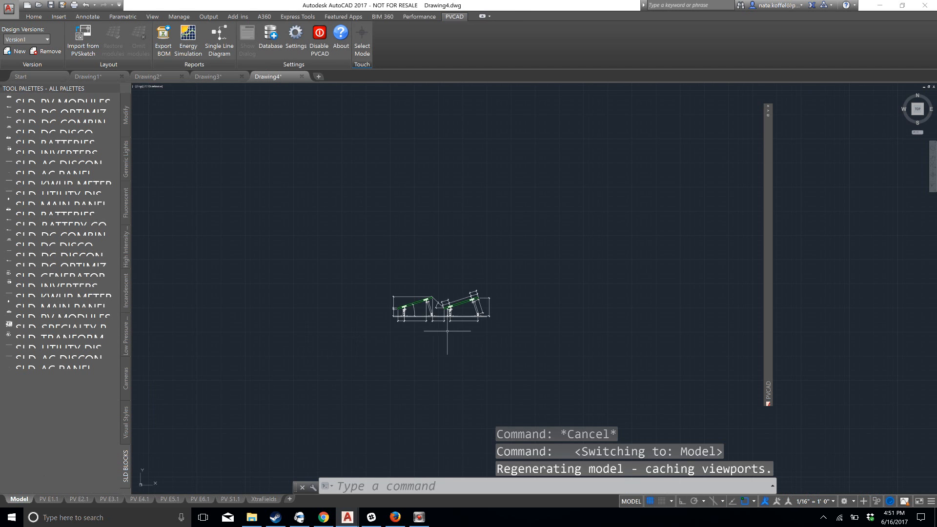
pyautogui.scroll(-2, 446, 330)
pyautogui.moveTo(511, 327); pyautogui.dragTo(426, 305, button='middle')
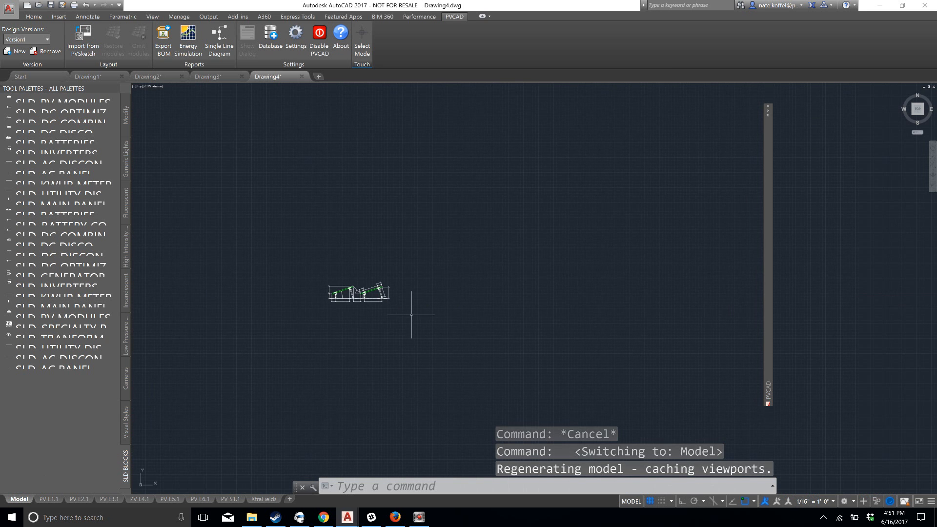
pyautogui.scroll(2, 454, 317)
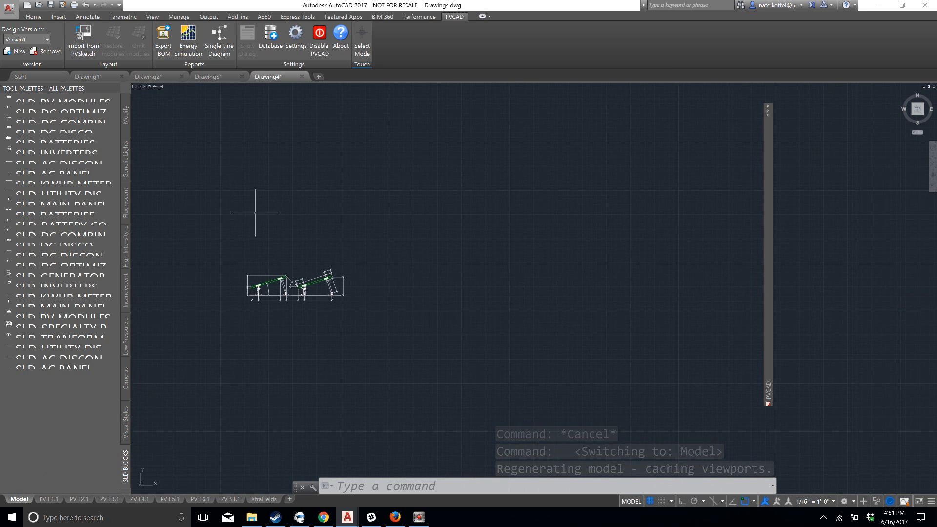
# Start attaching an image reference and choose beta1.PNG from the Pictures folder
pyautogui.click(34, 16)
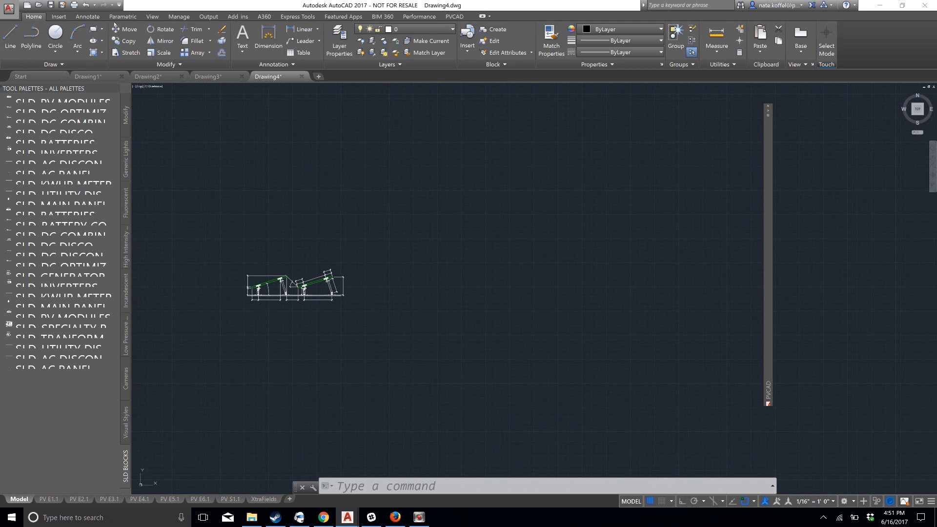
pyautogui.click(59, 16)
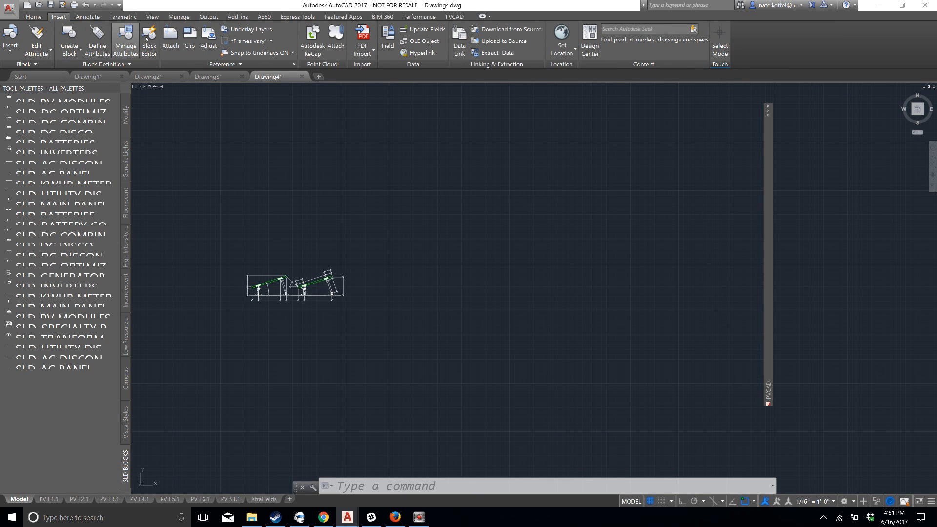
pyautogui.click(171, 38)
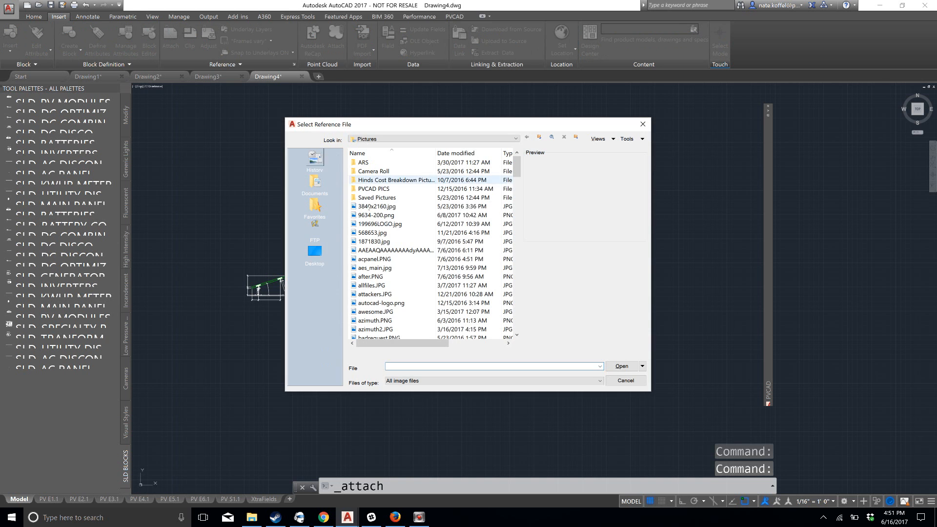
pyautogui.click(386, 223)
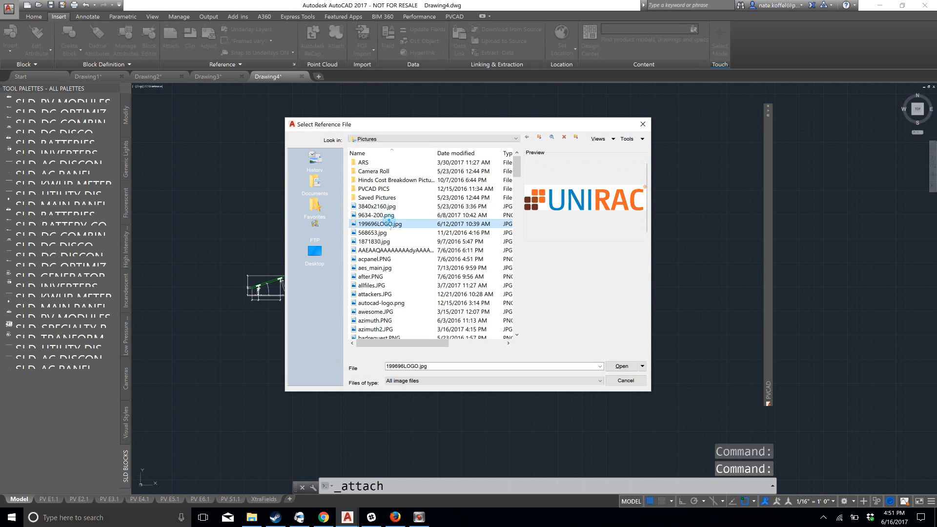
pyautogui.click(390, 224)
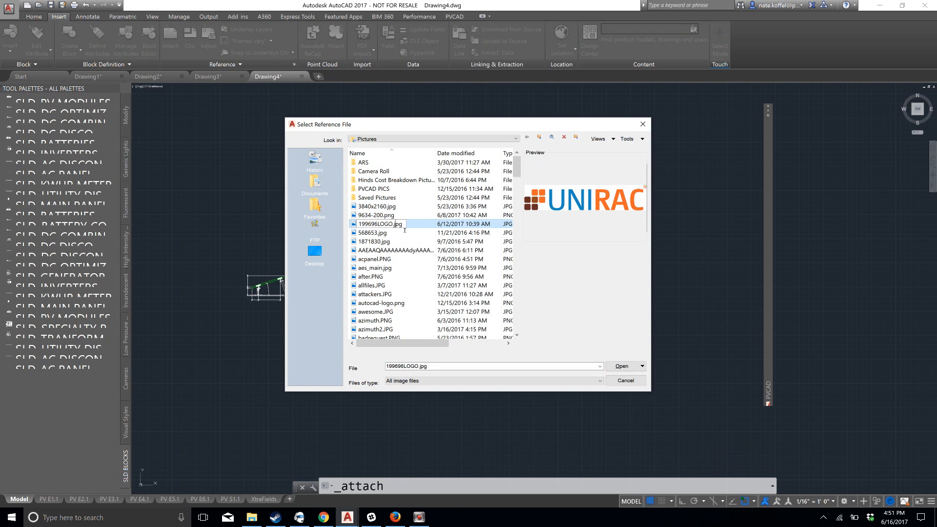
pyautogui.click(399, 233)
pyautogui.press('Down')
pyautogui.press('Down')
pyautogui.press('Down')
pyautogui.press('Down')
pyautogui.press('Down')
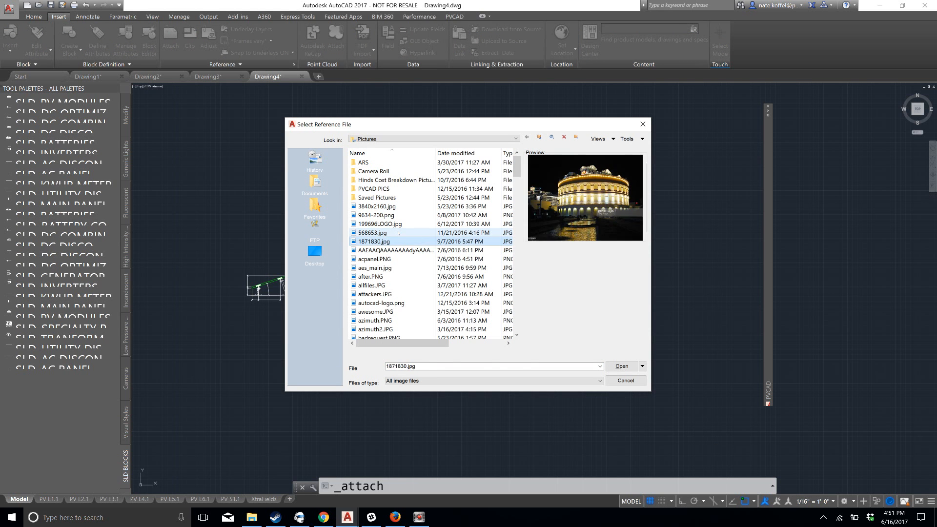
pyautogui.press('Down')
pyautogui.press('Down')
pyautogui.press('Down')
pyautogui.press('Down')
pyautogui.press('Down')
pyautogui.press('Down')
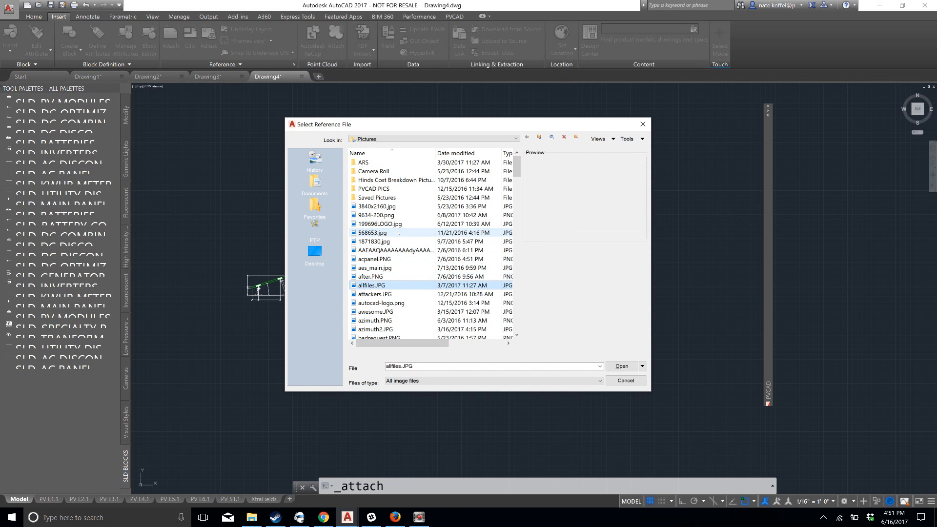
pyautogui.press('Down')
pyautogui.press('Down')
pyautogui.press('Down')
pyautogui.press('Up')
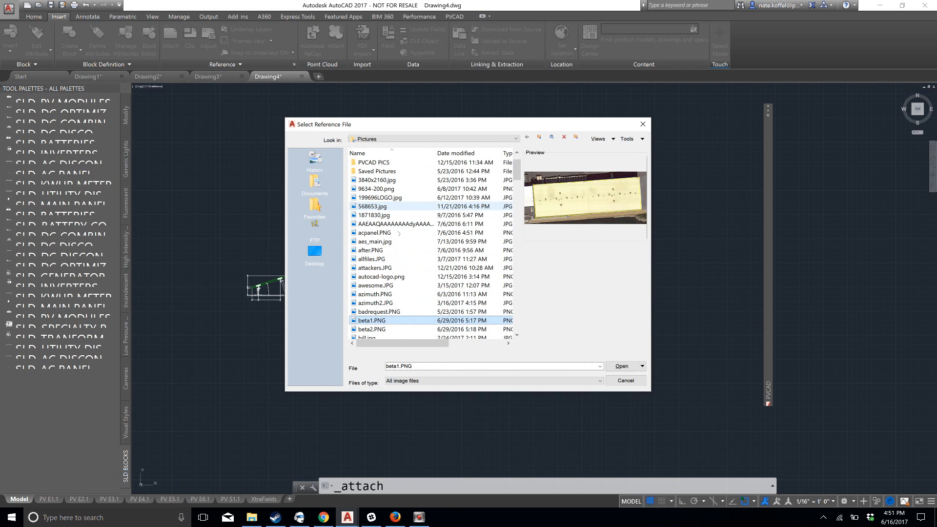
pyautogui.click(621, 366)
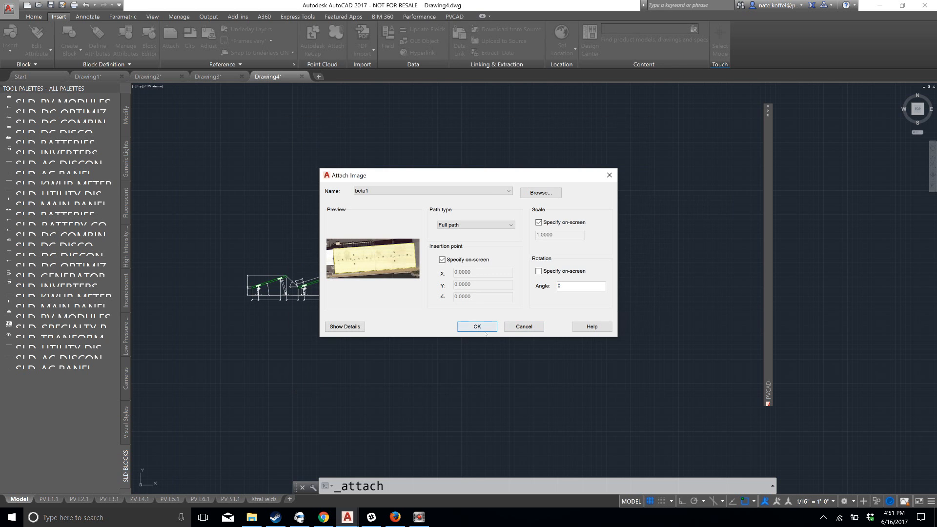
# Place the beta1 image in the empty area beside the racking detail at rotation 0, picking its insertion point and scale on screen
pyautogui.click(478, 326)
pyautogui.click(415, 246)
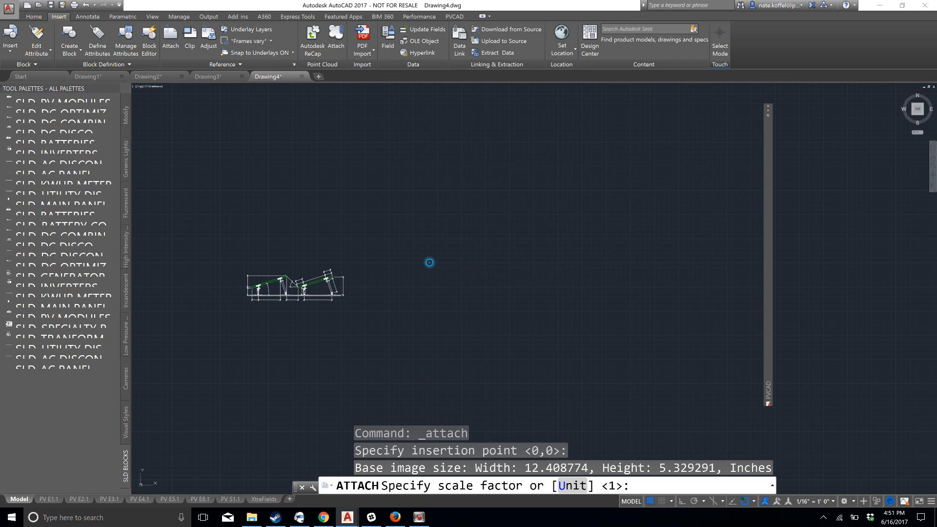
pyautogui.click(430, 263)
pyautogui.moveTo(471, 279); pyautogui.dragTo(409, 347, button='middle')
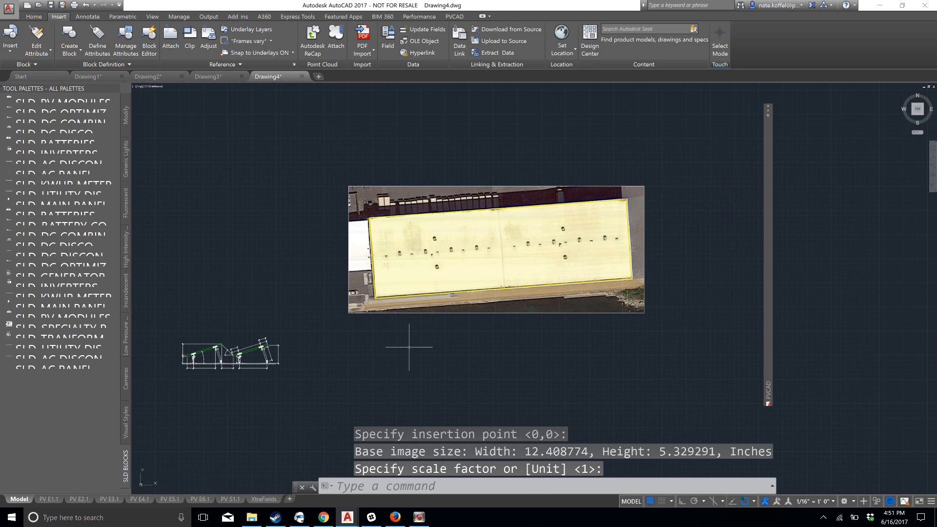
# Select the attached image and begin scaling it by reference from a base point just below its lower edge
pyautogui.click(495, 164)
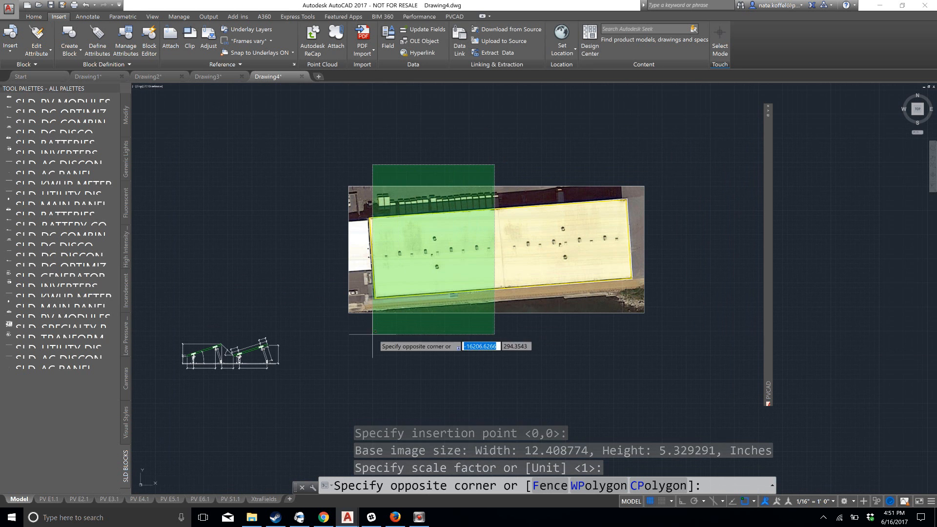
pyautogui.click(322, 340)
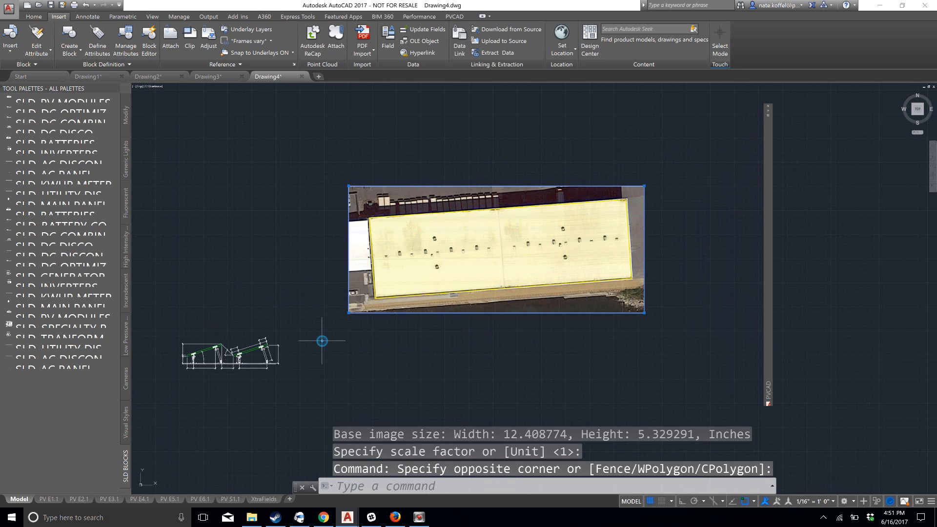
pyautogui.write('scale')
pyautogui.press('Return')
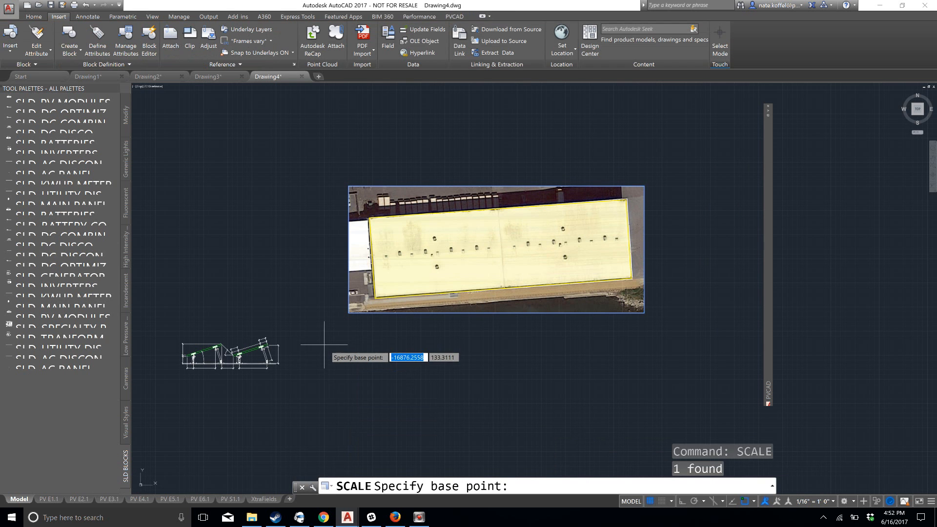
pyautogui.click(370, 365)
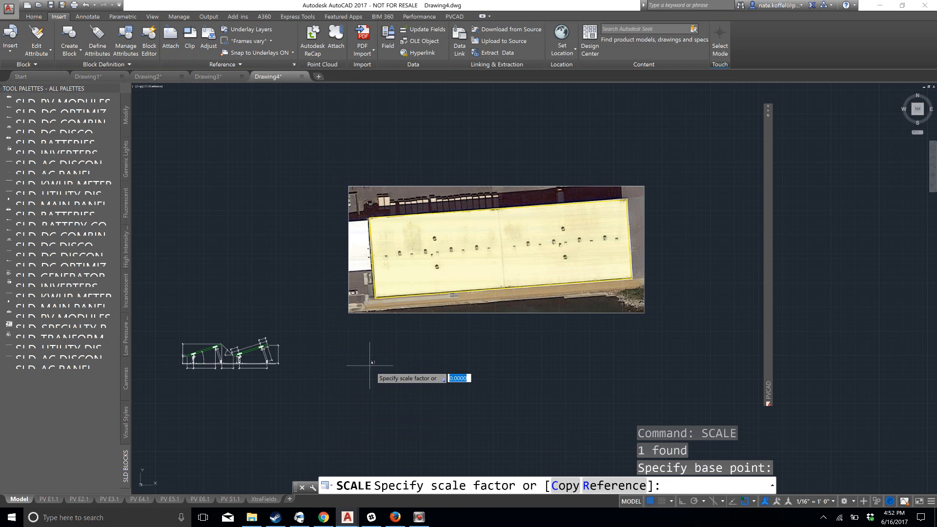
pyautogui.write('r')
pyautogui.press('Return')
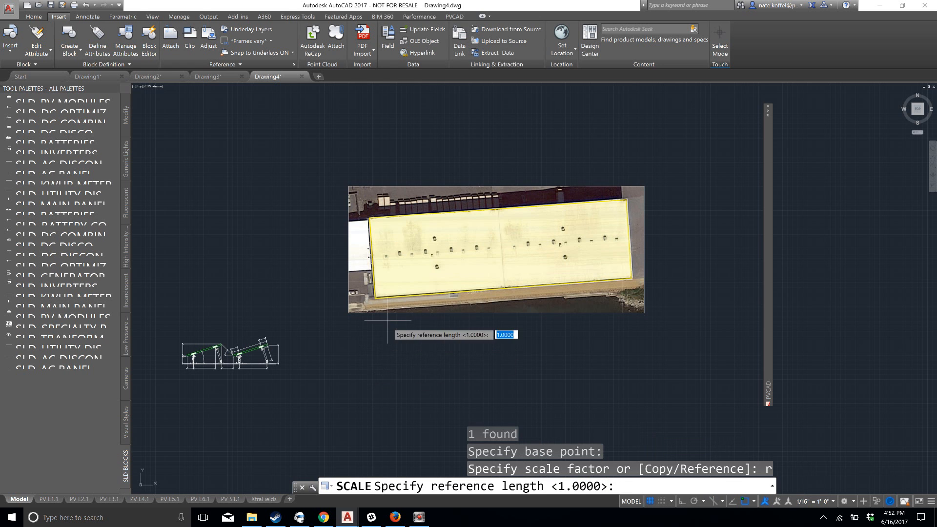
# Take the west edge of the yellow-outlined building as the reference length and set its new length to 2000
pyautogui.scroll(2, 377, 211)
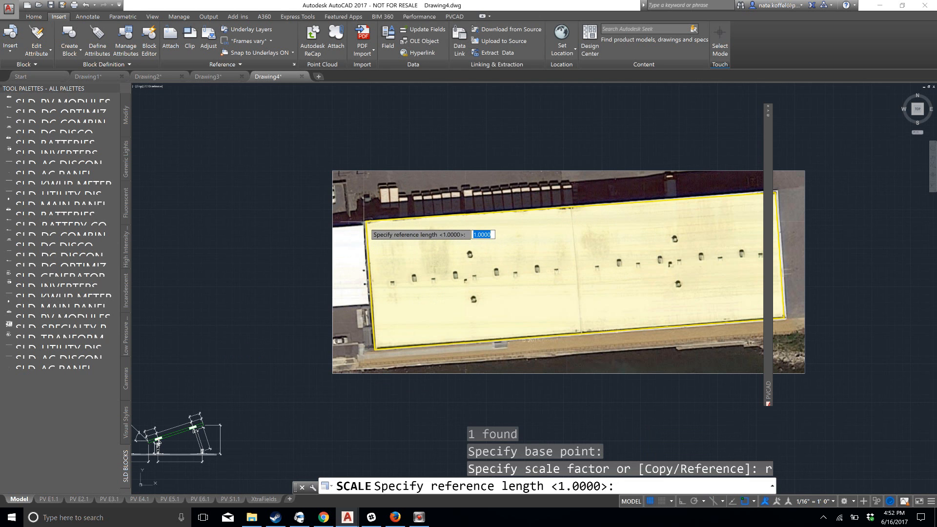
pyautogui.click(365, 223)
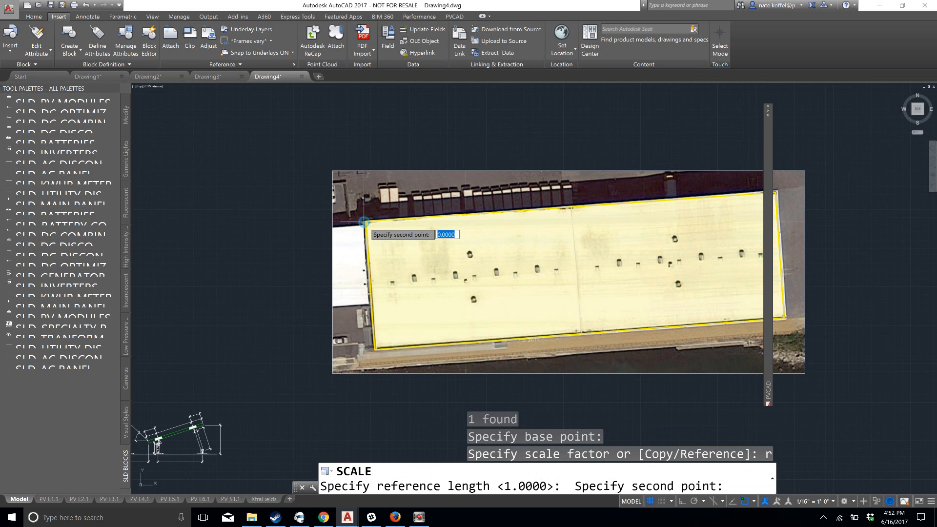
pyautogui.click(375, 350)
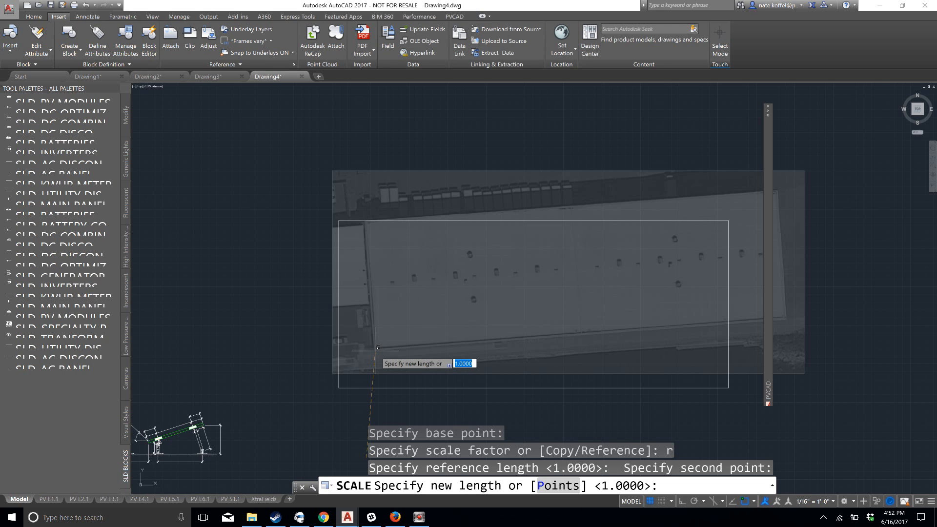
pyautogui.write('2')
pyautogui.press('Return')
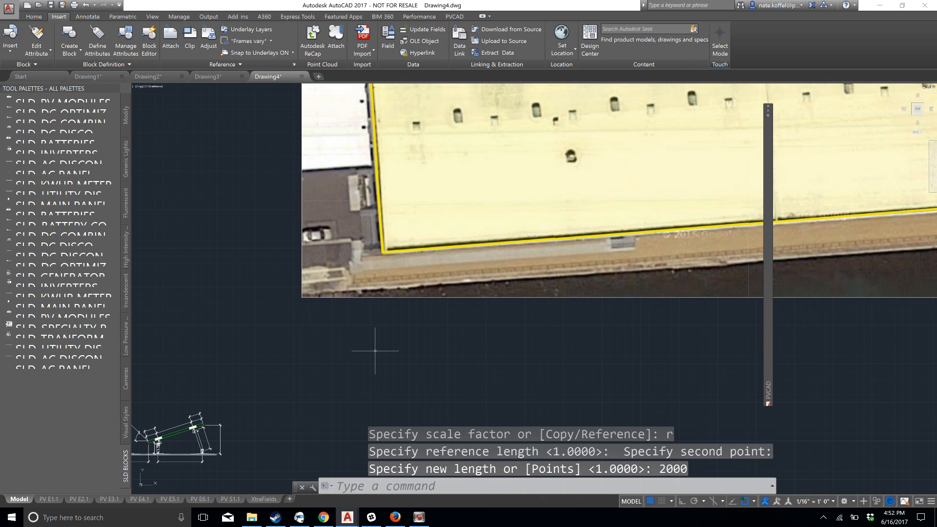
pyautogui.scroll(-3, 457, 311)
pyautogui.moveTo(456, 310); pyautogui.dragTo(412, 337, button='middle')
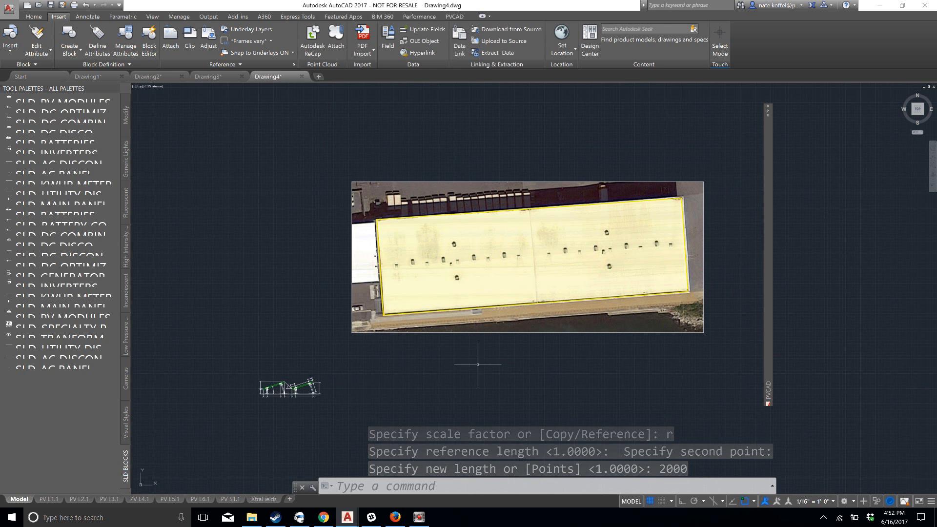
pyautogui.scroll(2, 420, 232)
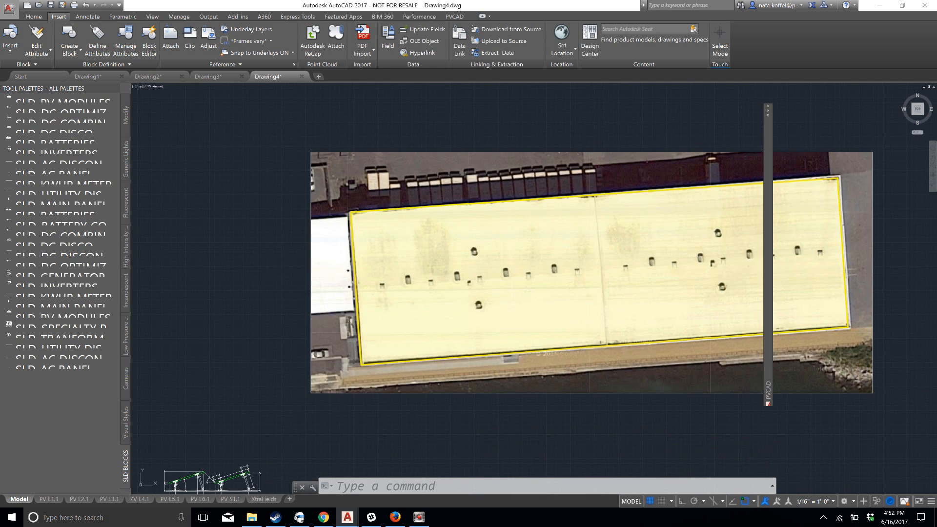
pyautogui.moveTo(514, 285); pyautogui.dragTo(425, 277, button='middle')
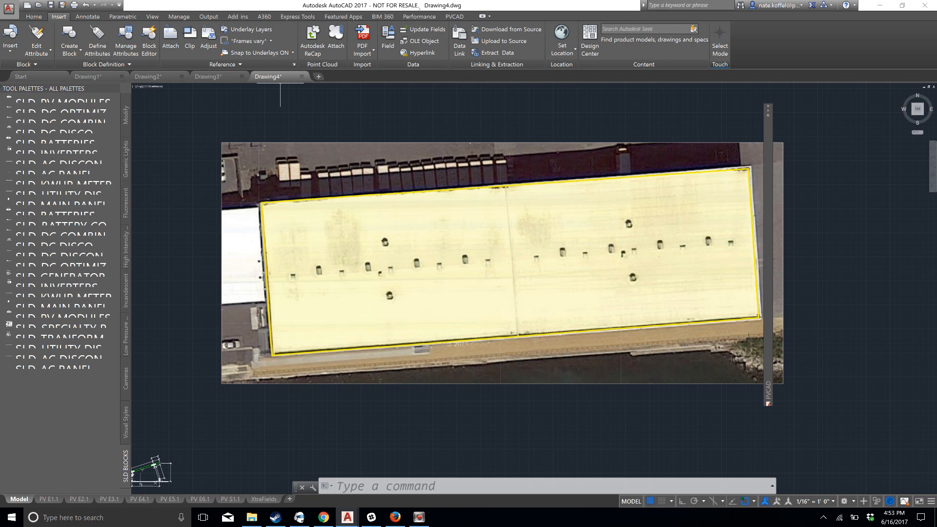
# Open the Layer Properties Manager, move it further aside and turn off the current layer 0
pyautogui.click(37, 17)
pyautogui.click(339, 37)
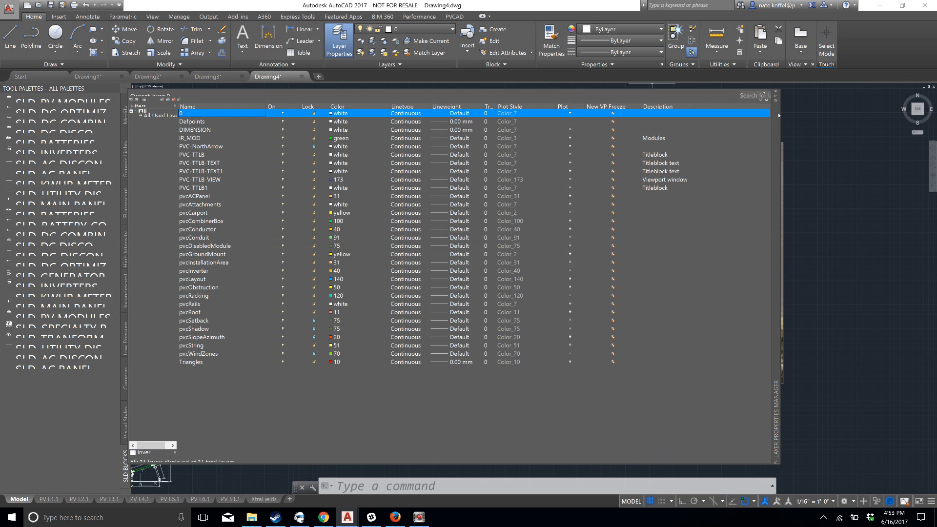
pyautogui.moveTo(776, 117); pyautogui.dragTo(879, 156)
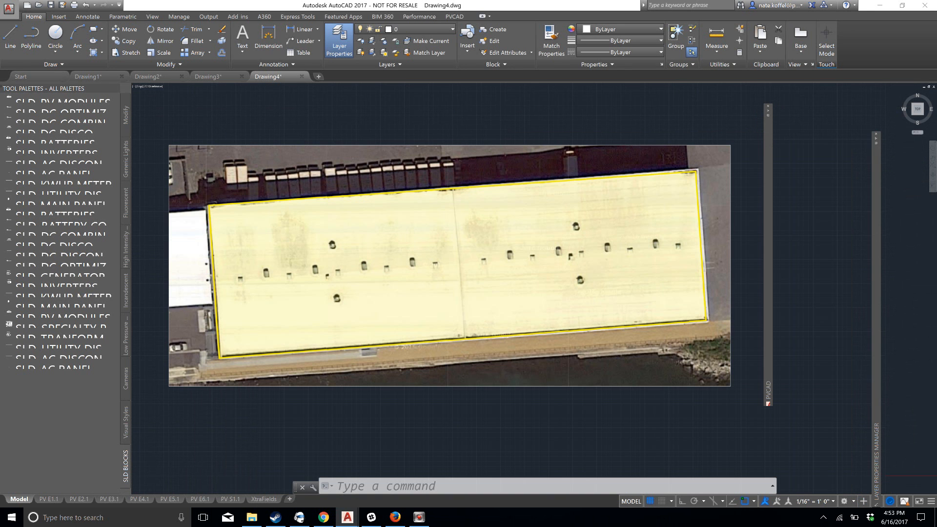
pyautogui.moveTo(878, 141)
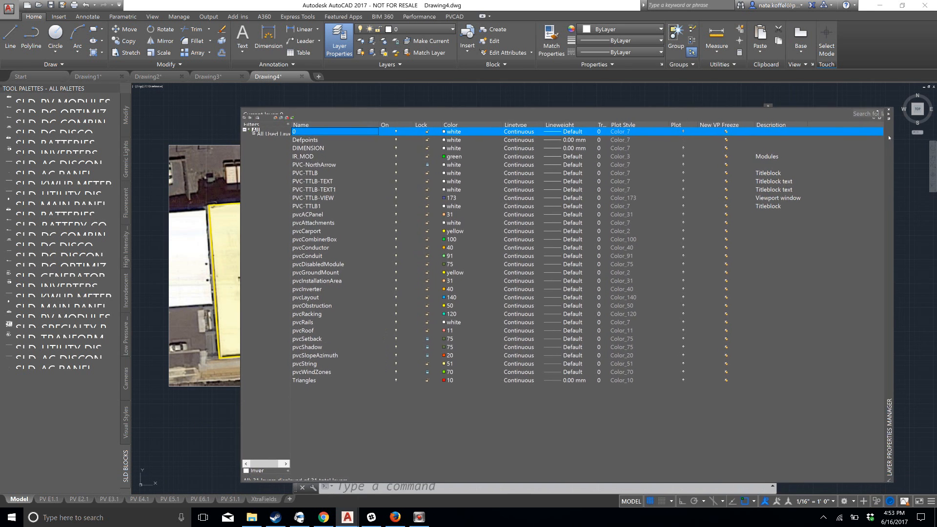
pyautogui.click(397, 131)
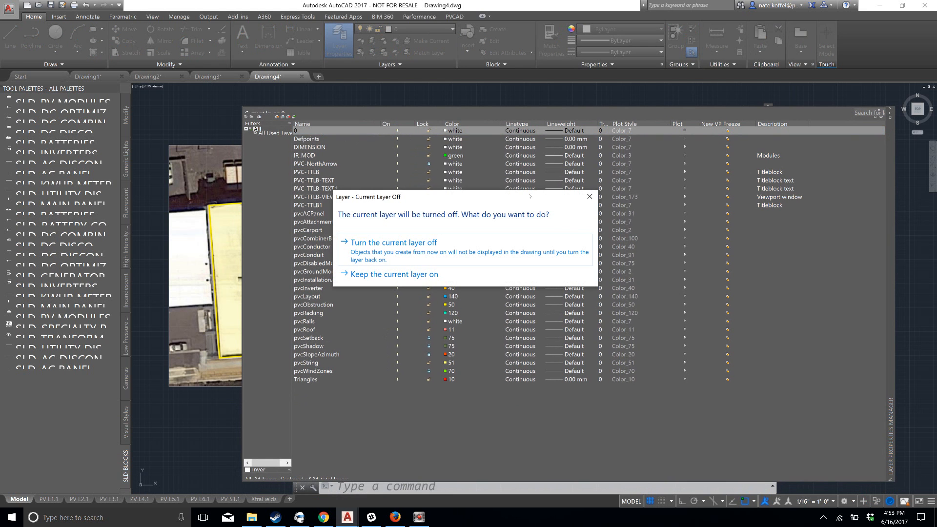
pyautogui.click(500, 252)
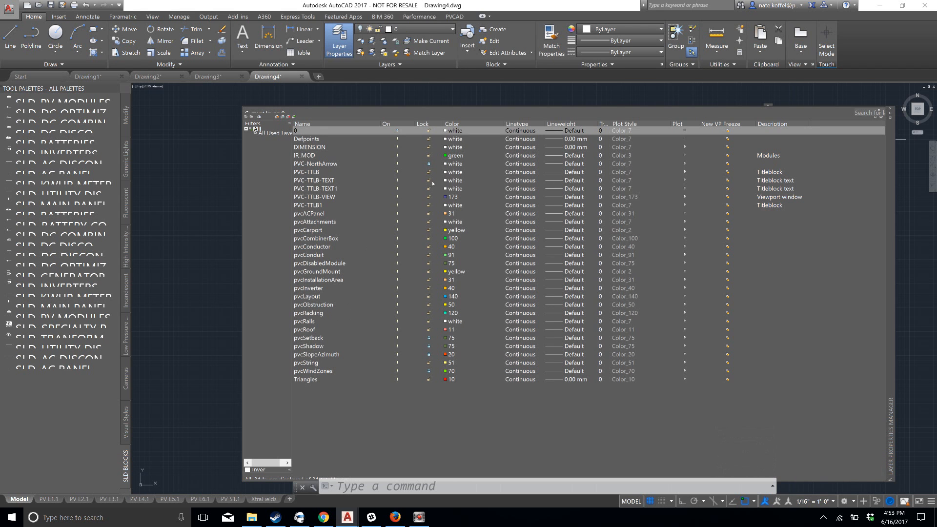
# Unlock the PVC-NorthArrow, pvcSetback, pvcShadow, pvcSlopeAzimuth and pvcWindZones layers
pyautogui.click(432, 164)
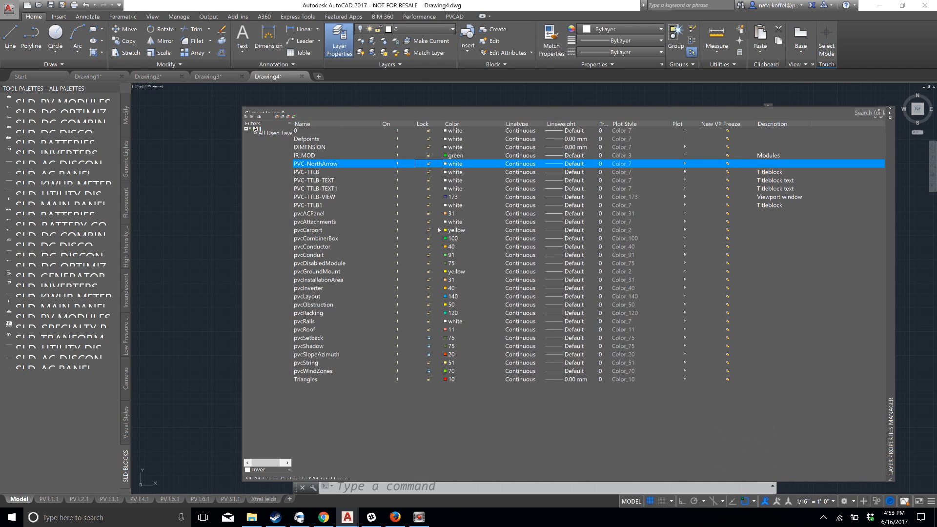
pyautogui.click(429, 338)
pyautogui.click(430, 346)
pyautogui.click(430, 355)
pyautogui.click(429, 372)
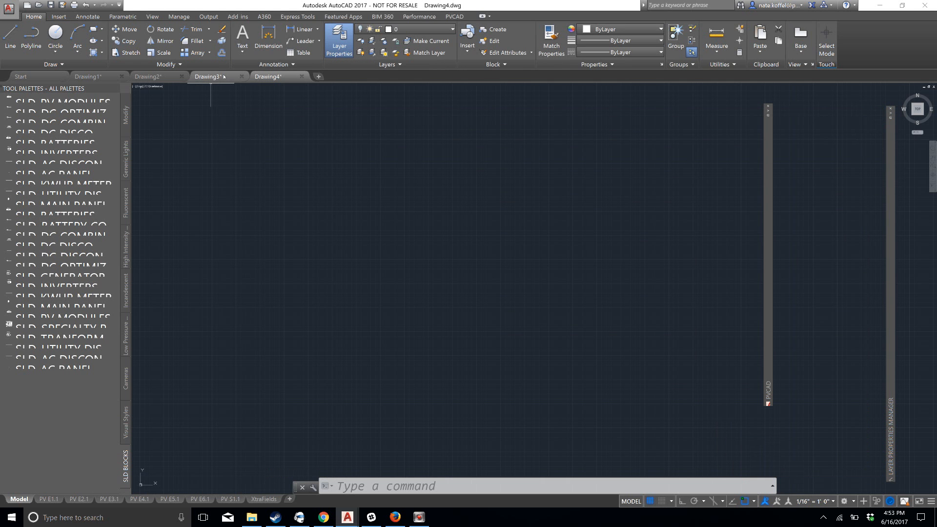
# Switch to Drawing3 and search its aerial map along the bay shoreline for open, undeveloped land on the peninsula
pyautogui.click(208, 77)
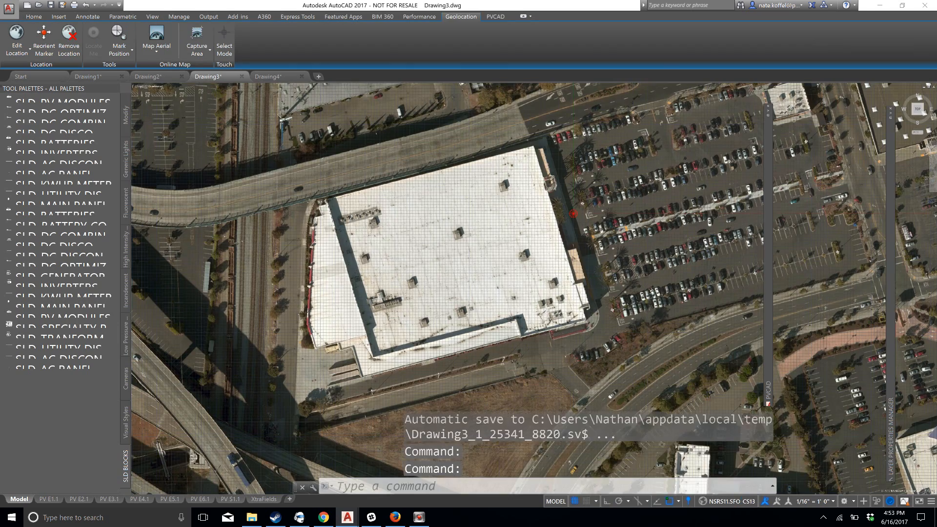
pyautogui.scroll(-4, 398, 222)
pyautogui.scroll(-2, 296, 178)
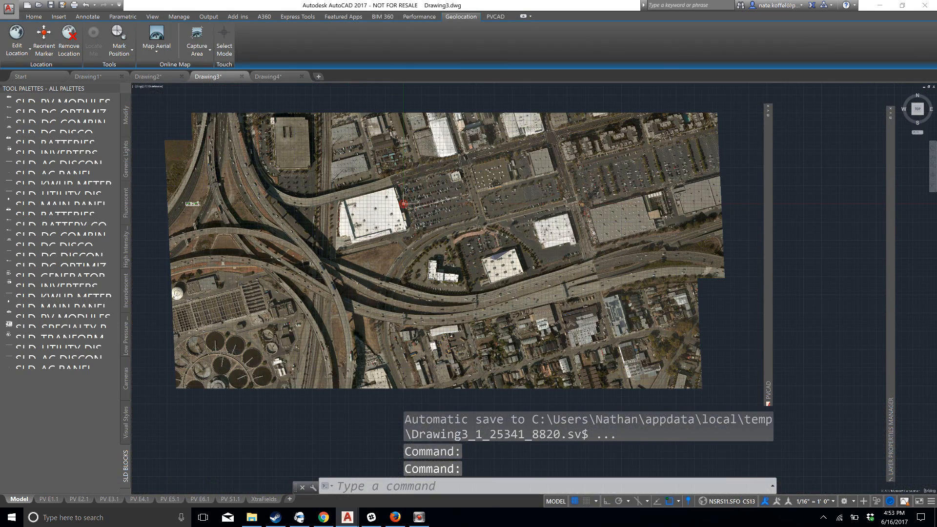
pyautogui.moveTo(295, 178); pyautogui.dragTo(441, 263, button='middle')
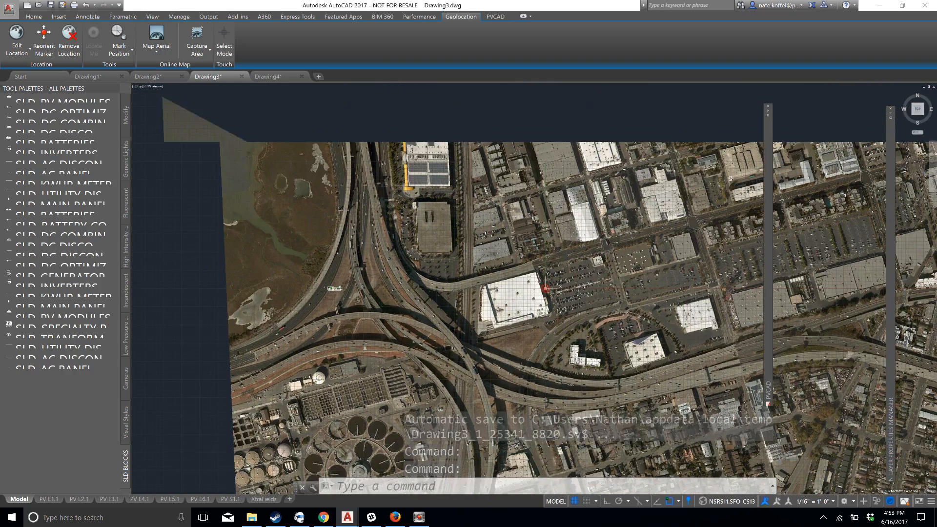
pyautogui.moveTo(333, 170); pyautogui.dragTo(430, 328, button='middle')
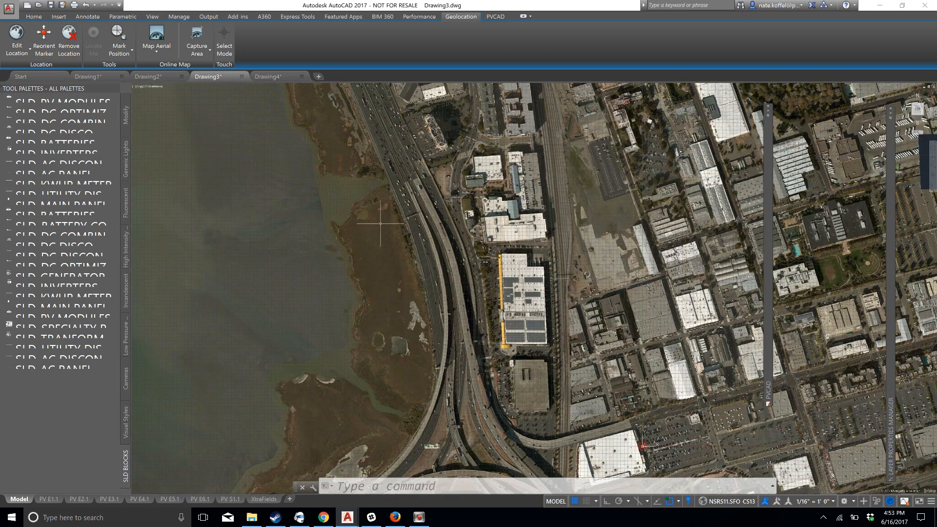
pyautogui.moveTo(332, 154); pyautogui.dragTo(449, 318, button='middle')
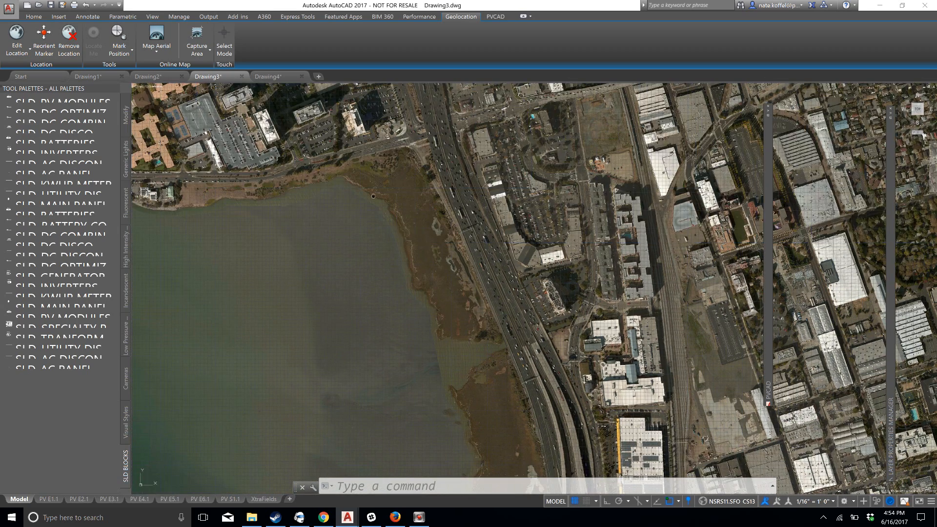
pyautogui.moveTo(352, 171); pyautogui.dragTo(459, 294, button='middle')
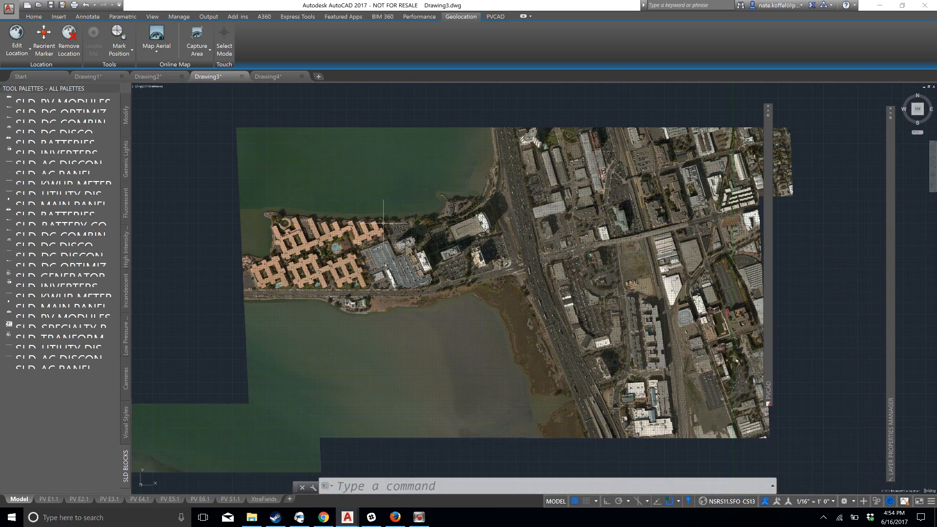
pyautogui.moveTo(348, 111); pyautogui.dragTo(423, 220, button='middle')
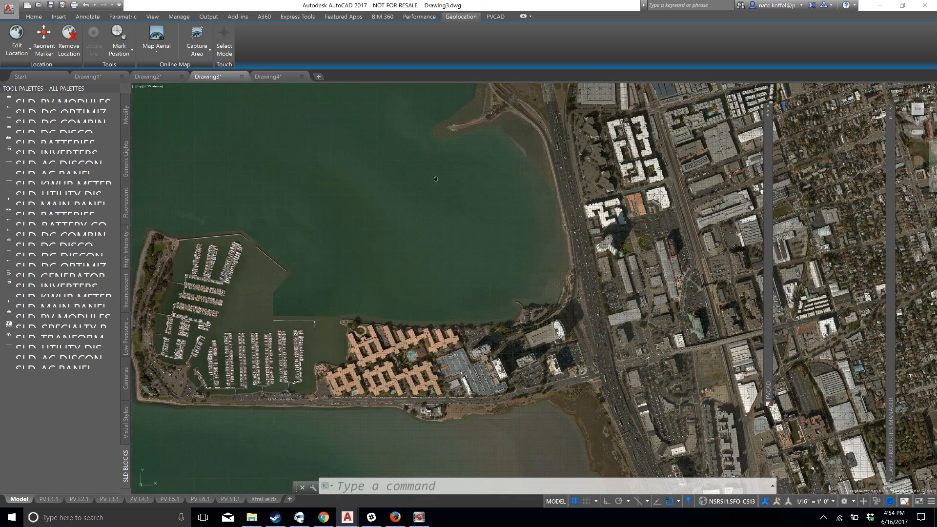
pyautogui.moveTo(438, 184); pyautogui.dragTo(419, 302, button='middle')
pyautogui.moveTo(341, 200); pyautogui.dragTo(354, 332, button='middle')
pyautogui.moveTo(431, 171); pyautogui.dragTo(461, 319, button='middle')
pyautogui.scroll(-2, 461, 318)
pyautogui.moveTo(381, 162); pyautogui.dragTo(442, 350, button='middle')
pyautogui.moveTo(334, 203); pyautogui.dragTo(484, 303, button='middle')
pyautogui.moveTo(385, 219); pyautogui.dragTo(437, 229, button='middle')
pyautogui.scroll(3, 416, 201)
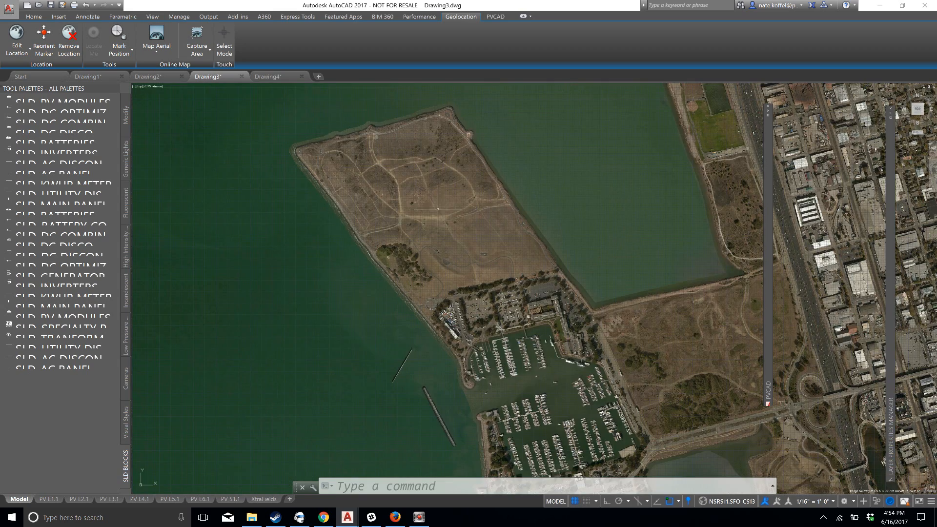
pyautogui.scroll(3, 425, 205)
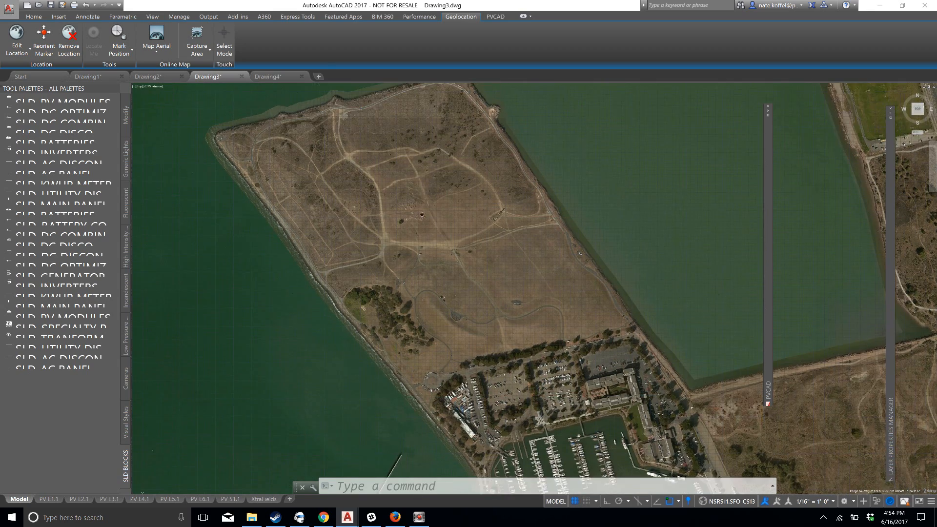
pyautogui.moveTo(419, 156); pyautogui.dragTo(425, 219, button='middle')
pyautogui.scroll(4, 425, 219)
pyautogui.scroll(-3, 425, 219)
pyautogui.scroll(2, 434, 179)
pyautogui.scroll(-2, 426, 231)
pyautogui.scroll(1, 437, 224)
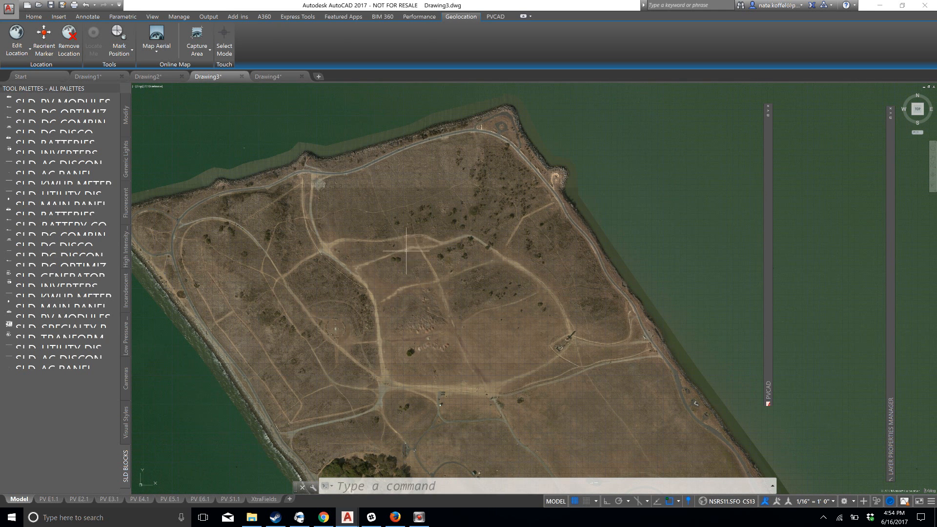
# Trace the northeastern part of the open peninsula field with a polyline that returns to its start point
pyautogui.click(40, 19)
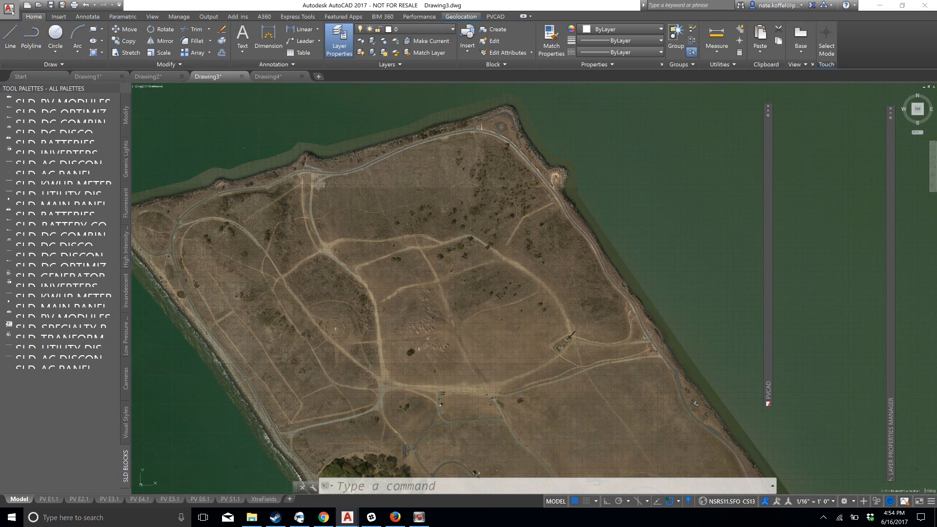
pyautogui.click(31, 31)
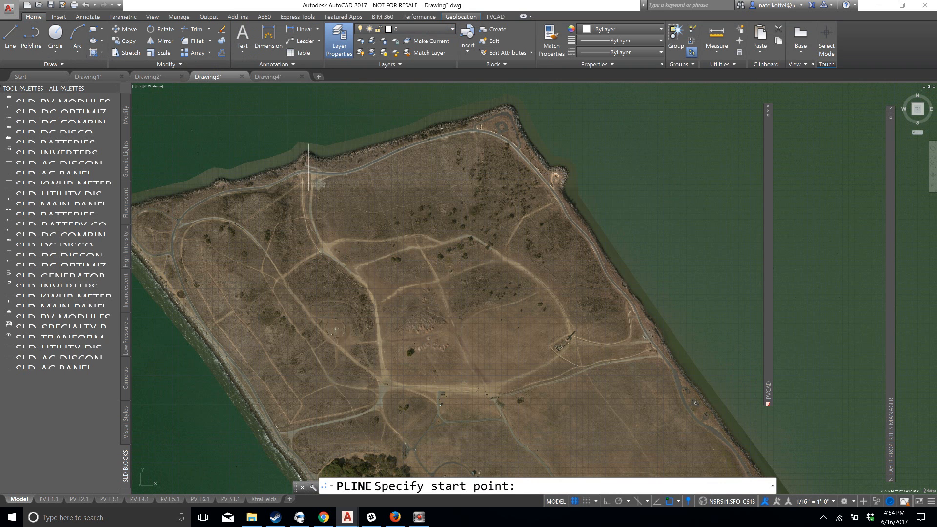
pyautogui.click(328, 184)
pyautogui.click(361, 179)
pyautogui.click(412, 157)
pyautogui.click(486, 138)
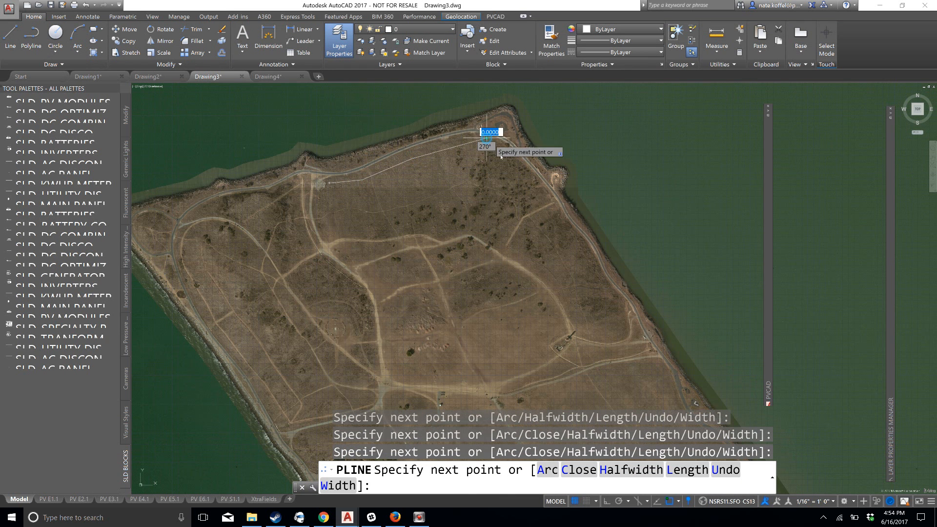
pyautogui.click(540, 190)
pyautogui.click(618, 299)
pyautogui.click(626, 337)
pyautogui.click(560, 325)
pyautogui.click(394, 367)
pyautogui.click(382, 287)
pyautogui.click(322, 222)
pyautogui.click(317, 181)
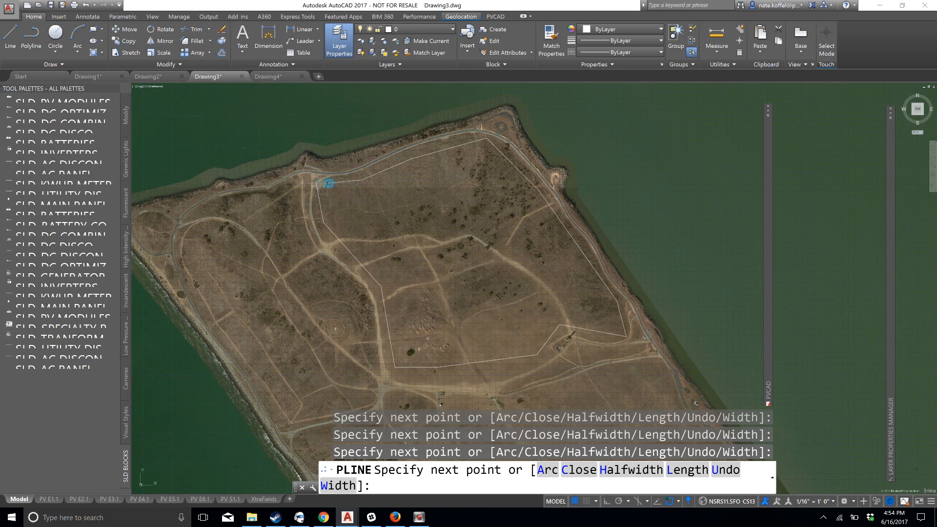
pyautogui.press('Escape')
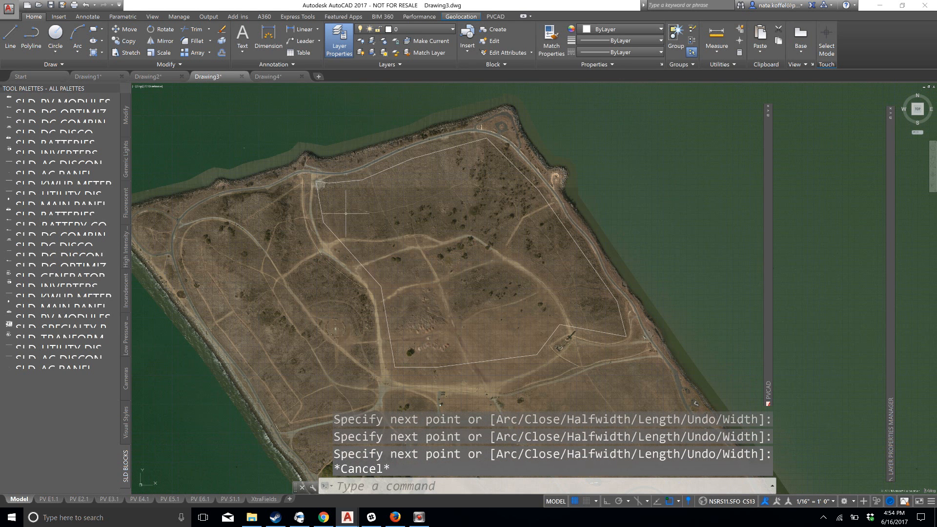
# Select the field's polyline outline, then widen the PVCAD palette and review its project properties
pyautogui.scroll(2, 347, 215)
pyautogui.click(397, 225)
pyautogui.click(396, 225)
pyautogui.scroll(-3, 498, 271)
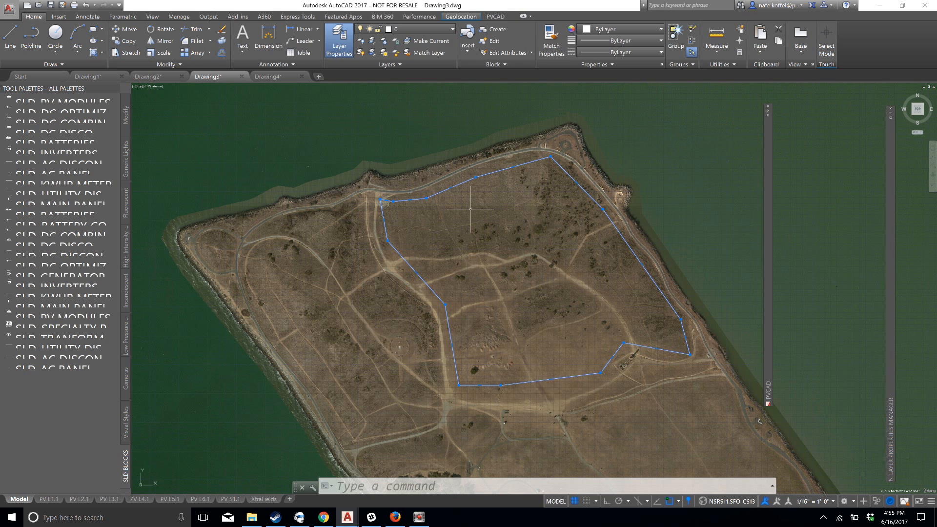
pyautogui.moveTo(769, 128)
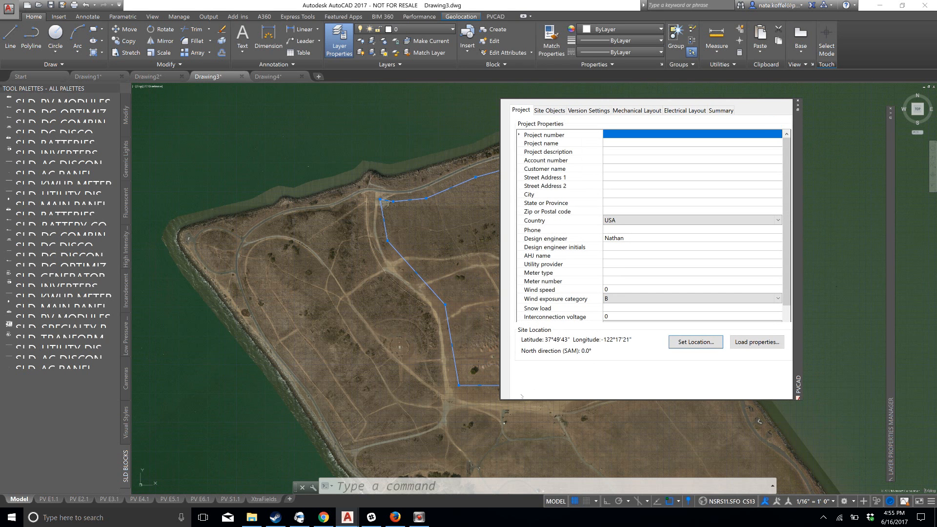
pyautogui.moveTo(502, 401); pyautogui.dragTo(435, 405)
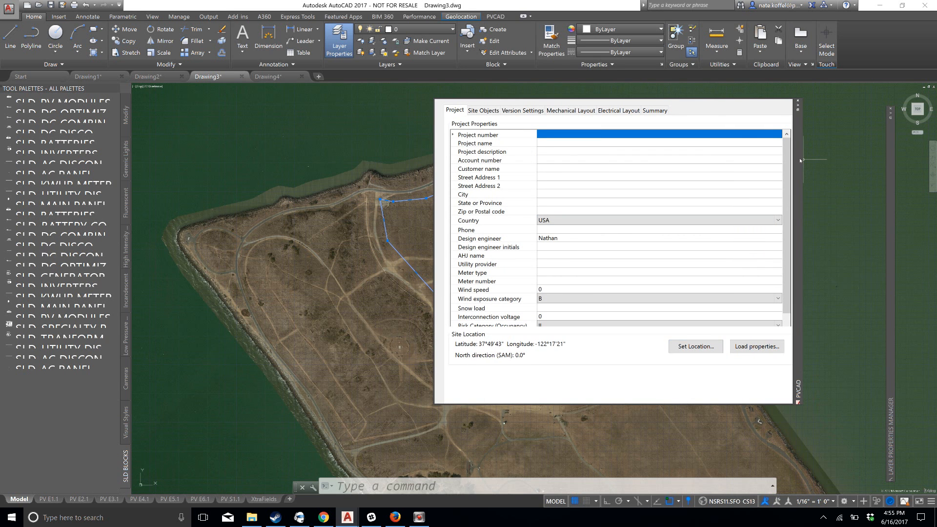
pyautogui.scroll(-2, 656, 164)
pyautogui.scroll(2, 665, 169)
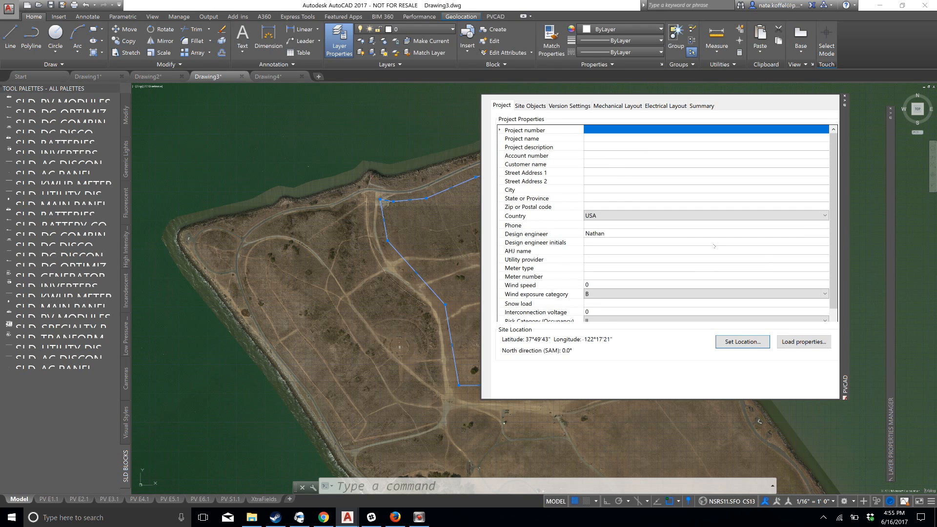
# Define the selected polyline as a Ground Mount Outline with a 120-inch setback, then clear the selection
pyautogui.click(530, 106)
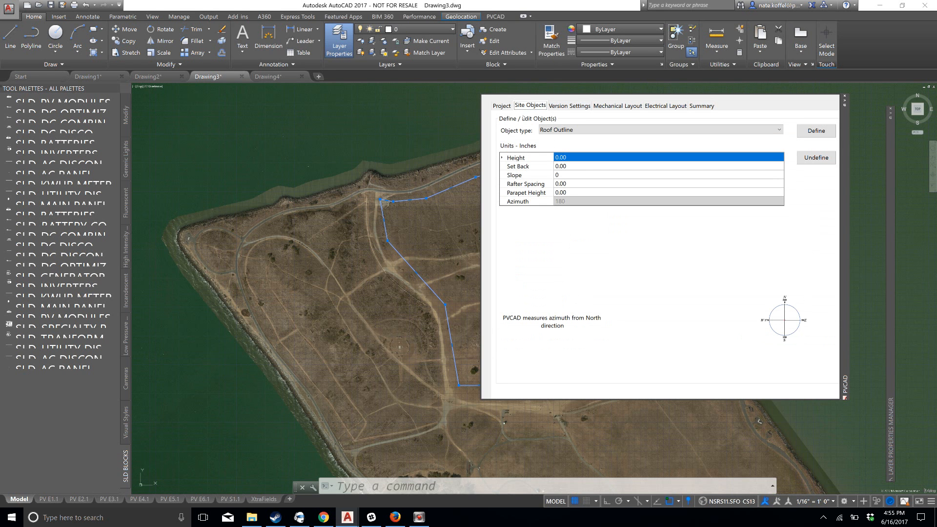
pyautogui.click(556, 131)
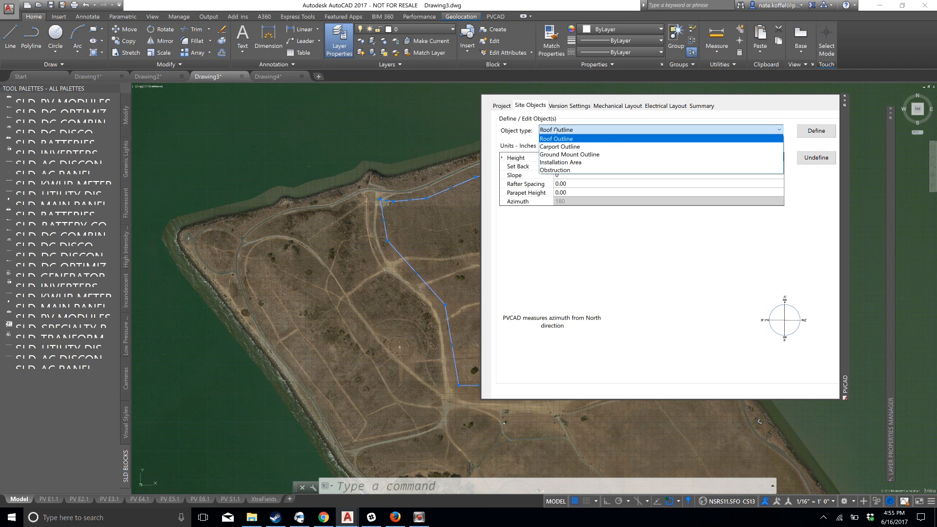
pyautogui.click(608, 154)
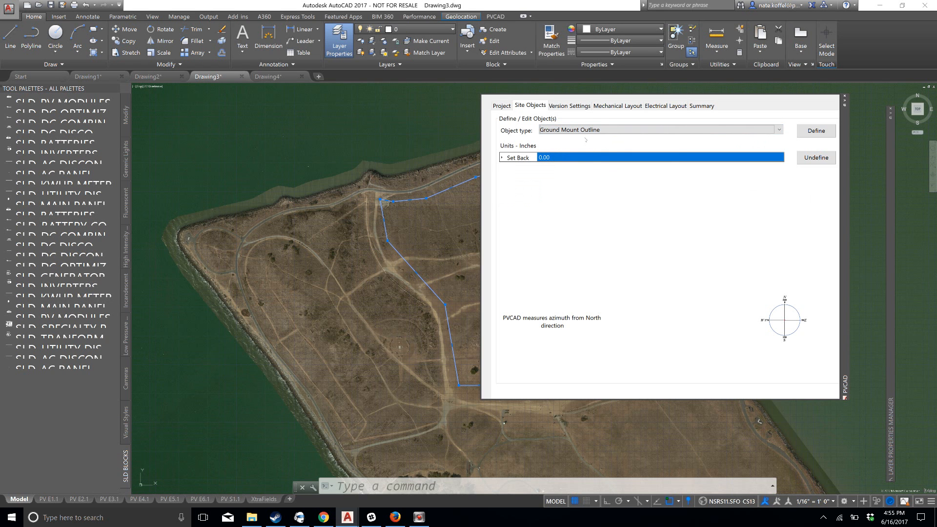
pyautogui.click(580, 157)
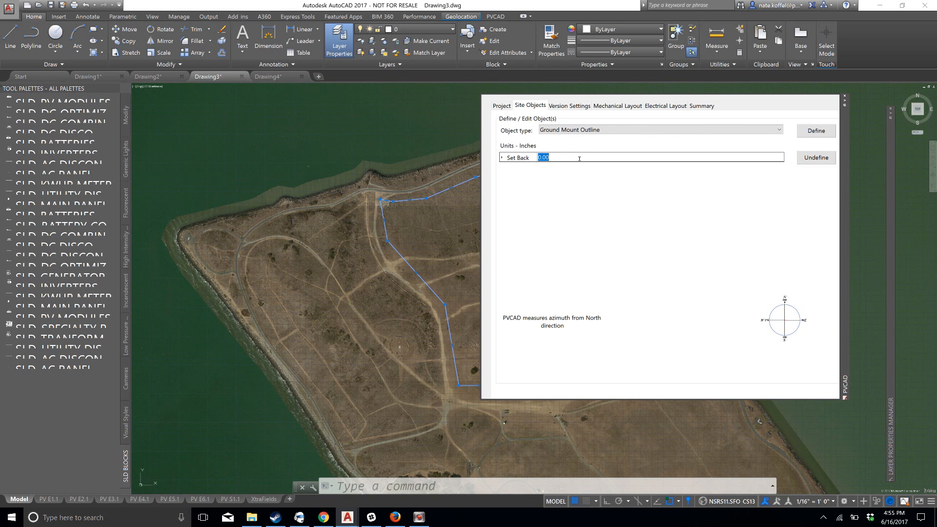
pyautogui.write('120')
pyautogui.press('Return')
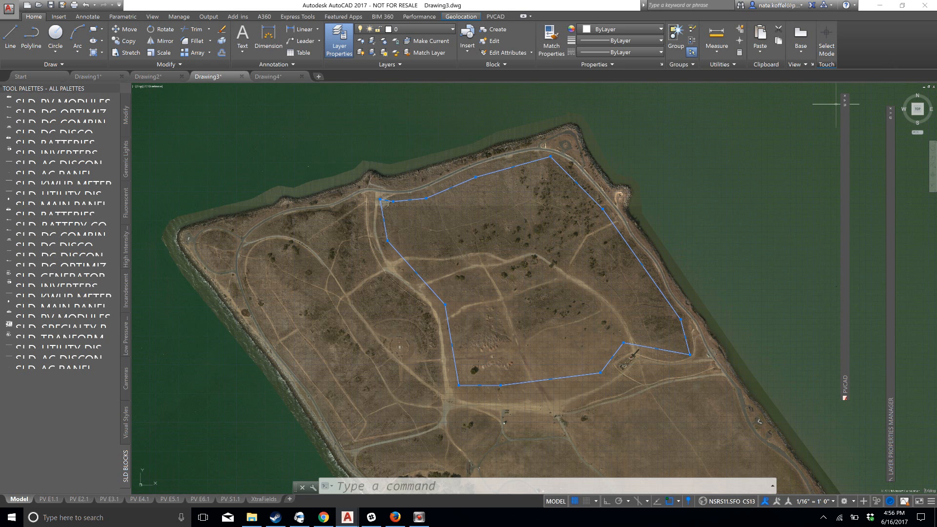
pyautogui.moveTo(847, 99)
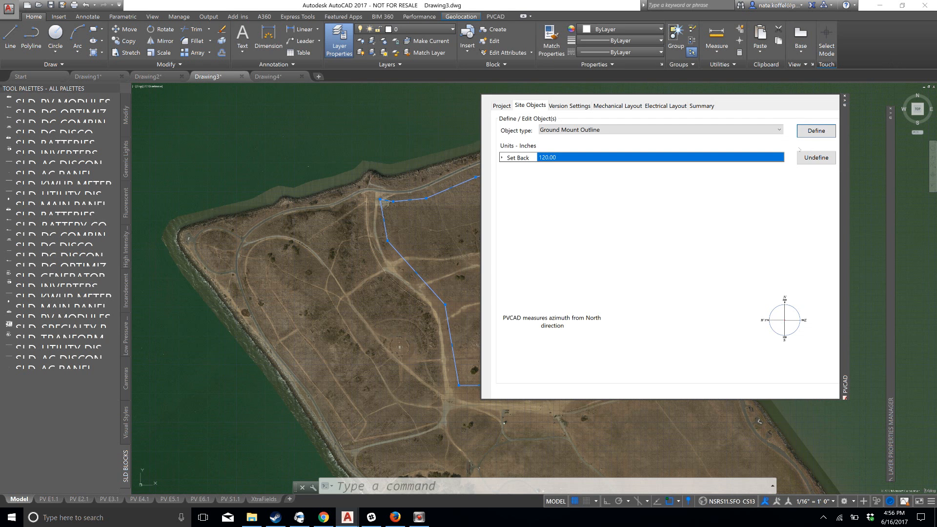
pyautogui.click(817, 130)
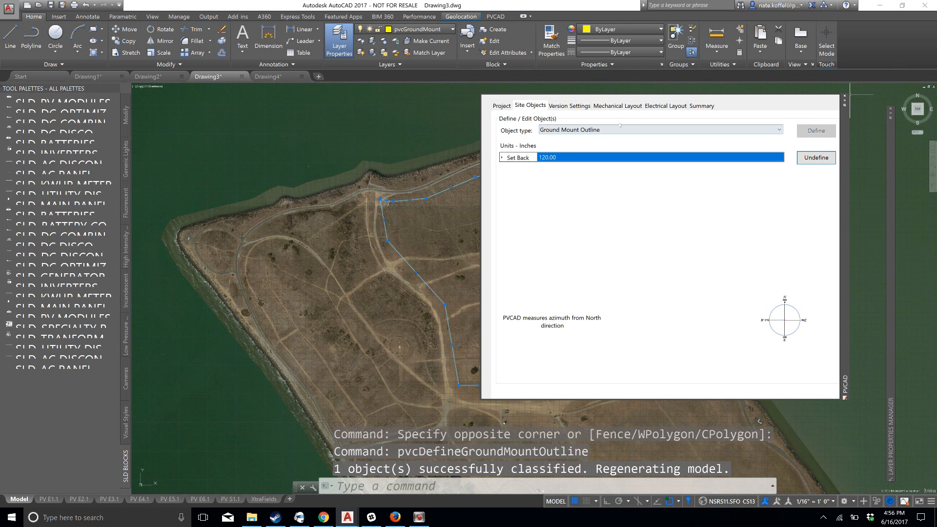
pyautogui.moveTo(432, 213); pyautogui.dragTo(354, 218, button='middle')
pyautogui.press('Escape')
# Draw a long, narrow north-south rectangle through the middle of the ground mount outline, extending past its north and south edges
pyautogui.scroll(2, 379, 237)
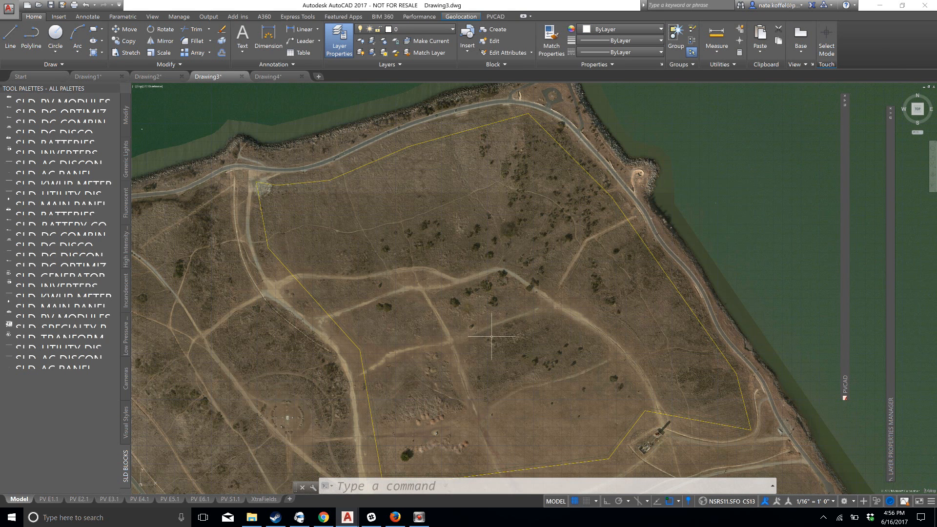
pyautogui.scroll(-2, 491, 340)
pyautogui.moveTo(499, 338); pyautogui.dragTo(495, 327, button='middle')
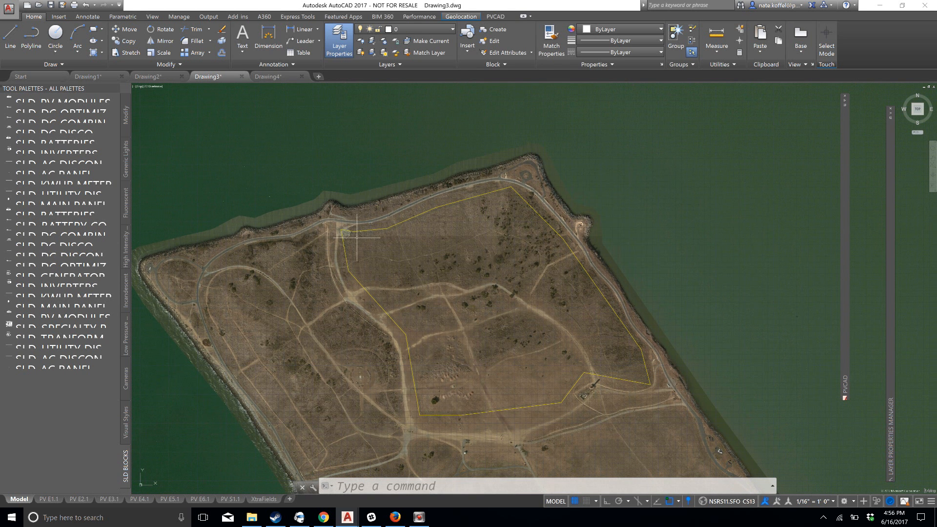
pyautogui.moveTo(503, 327); pyautogui.dragTo(487, 305, button='middle')
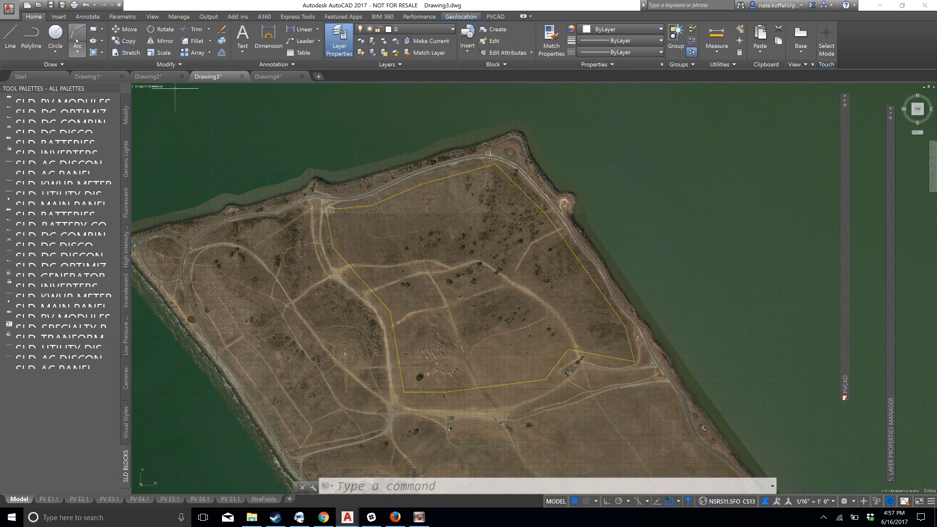
pyautogui.click(93, 29)
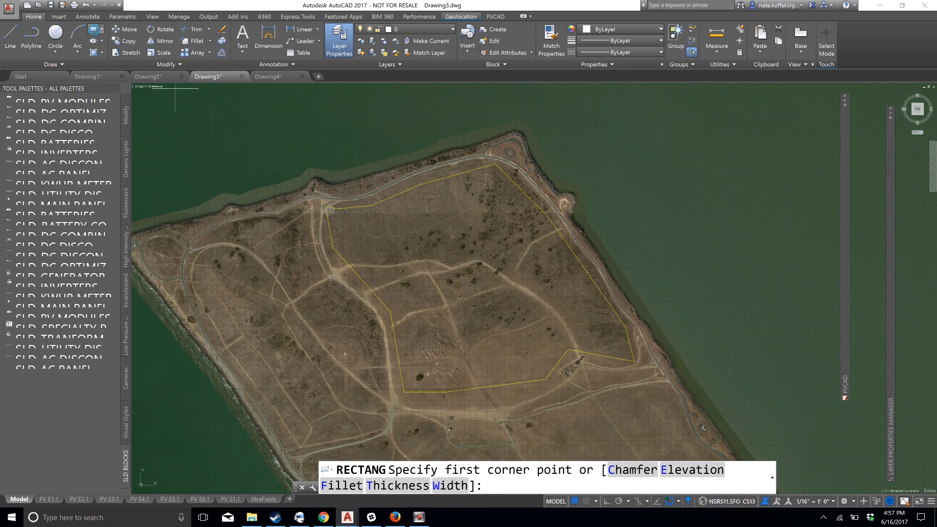
pyautogui.click(460, 160)
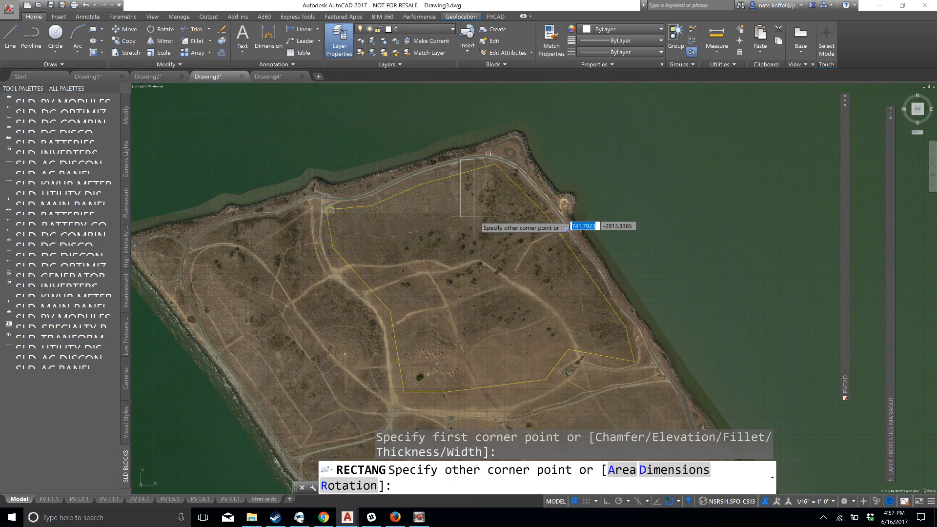
pyautogui.click(474, 404)
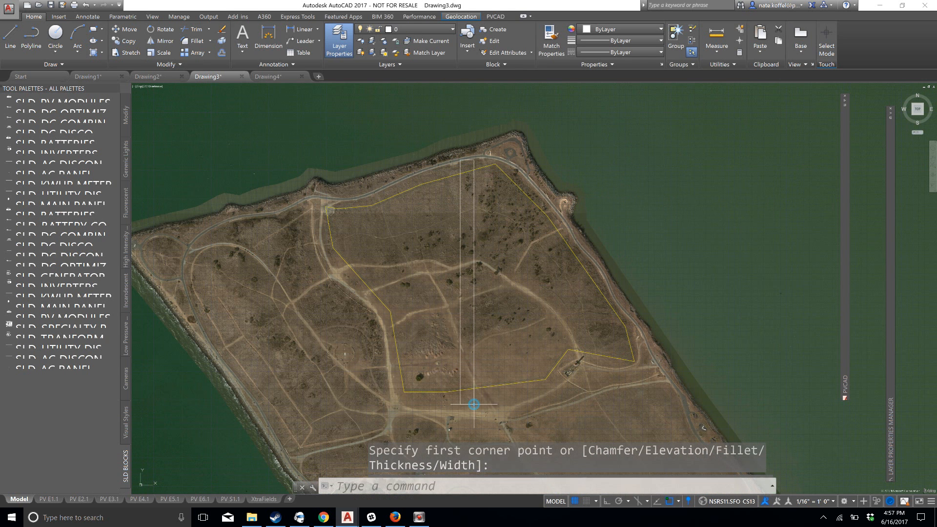
# Define the long north-south rectangle as an Obstruction with a height of 0 and a 24-inch setback, then clear the selection
pyautogui.click(487, 301)
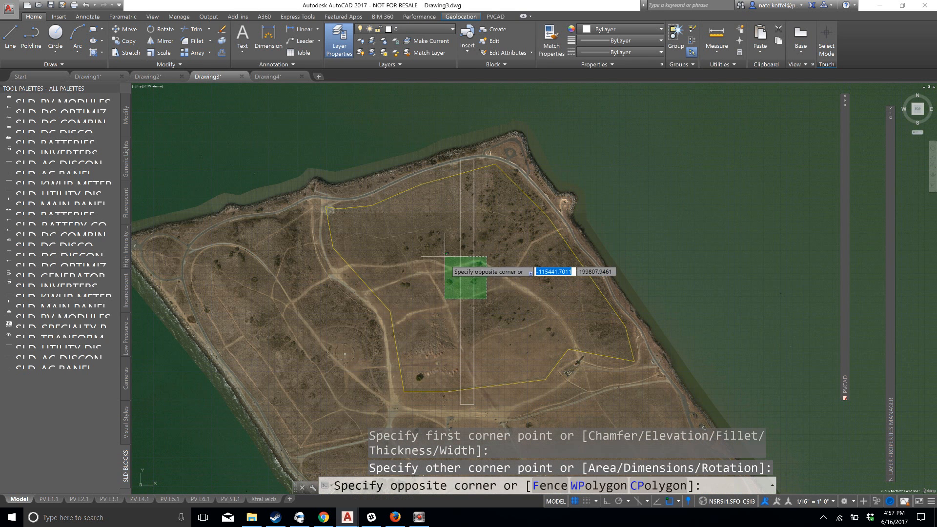
pyautogui.click(435, 227)
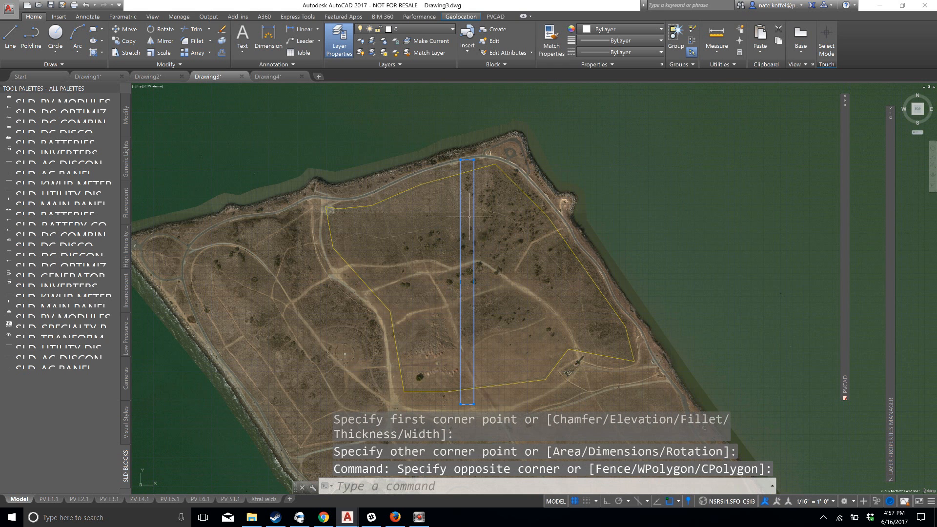
pyautogui.moveTo(846, 100)
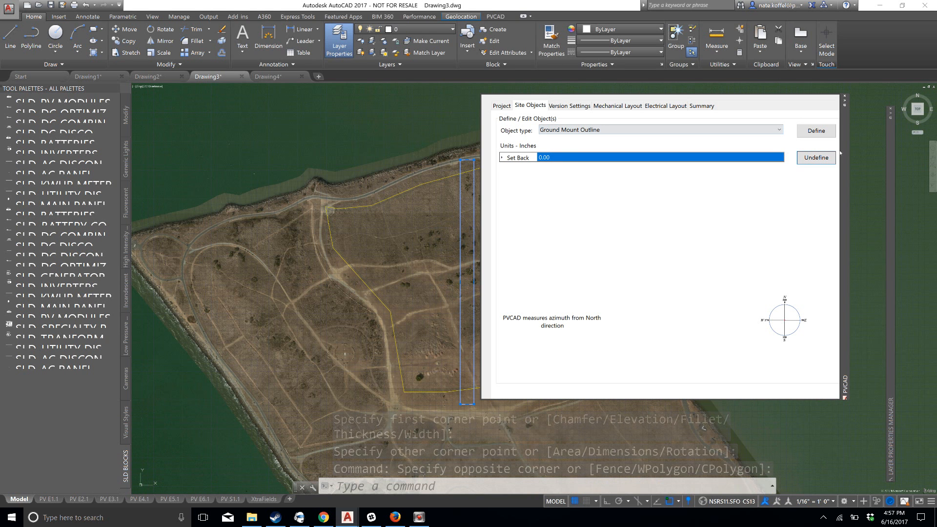
pyautogui.moveTo(844, 148); pyautogui.dragTo(881, 150)
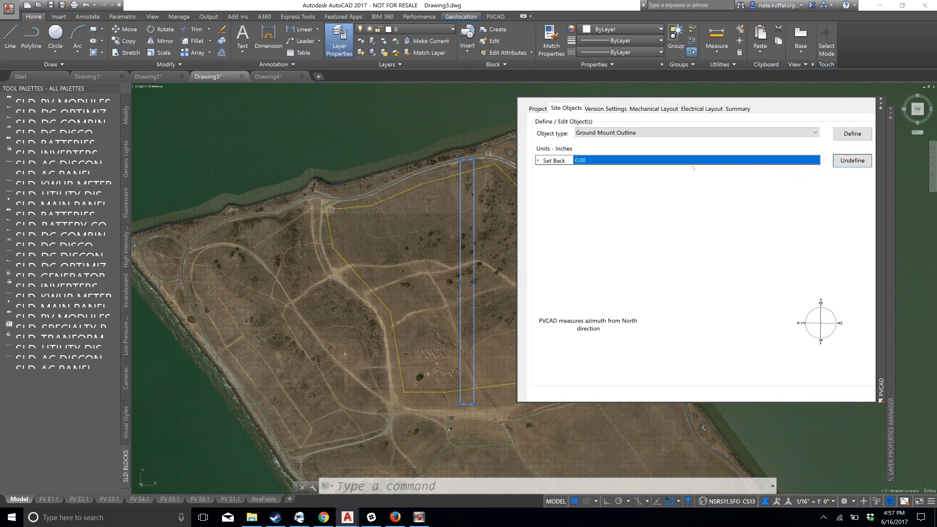
pyautogui.click(629, 137)
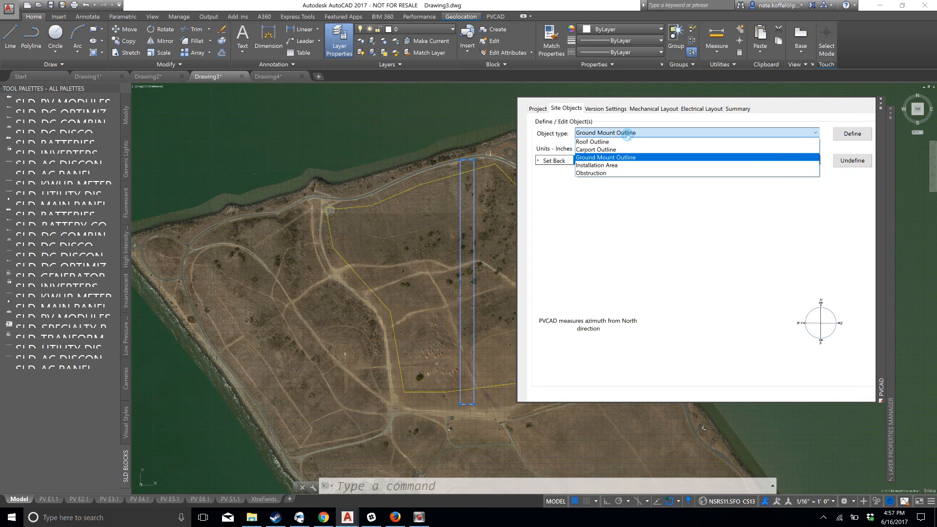
pyautogui.click(622, 174)
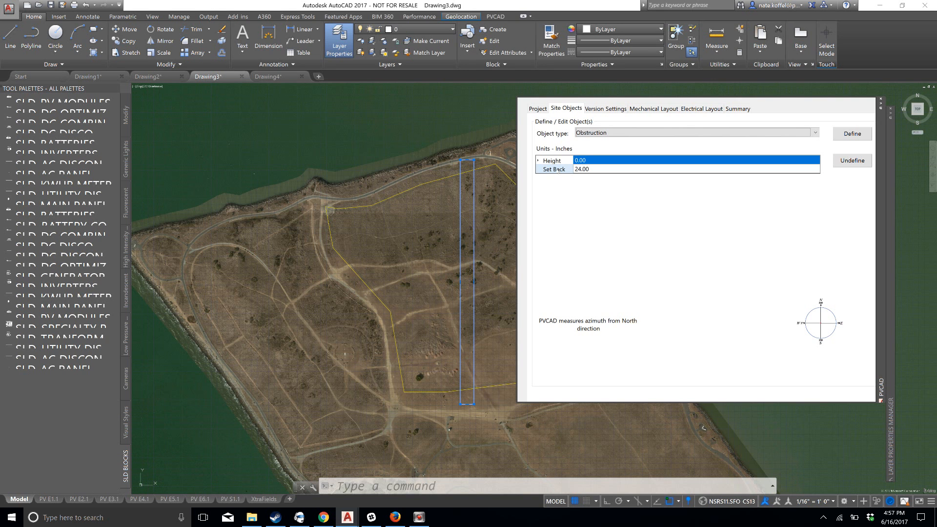
pyautogui.click(580, 171)
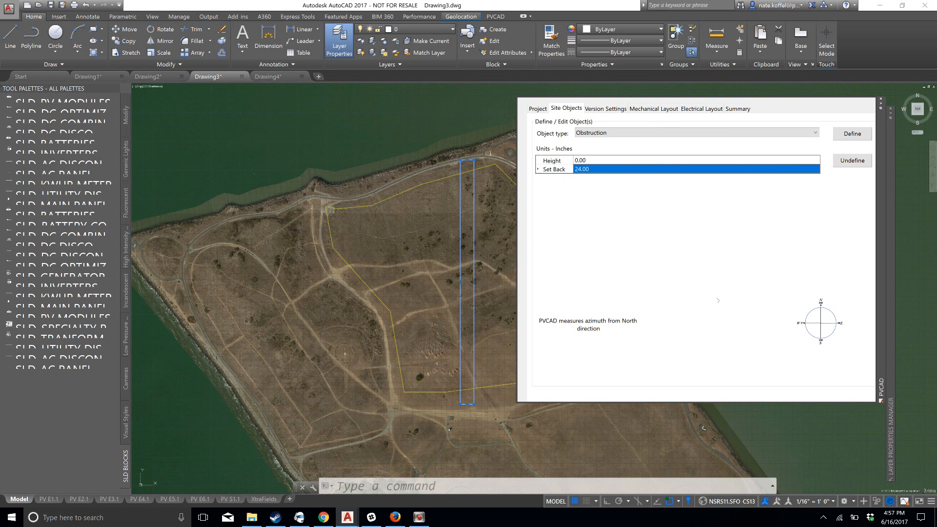
pyautogui.click(850, 136)
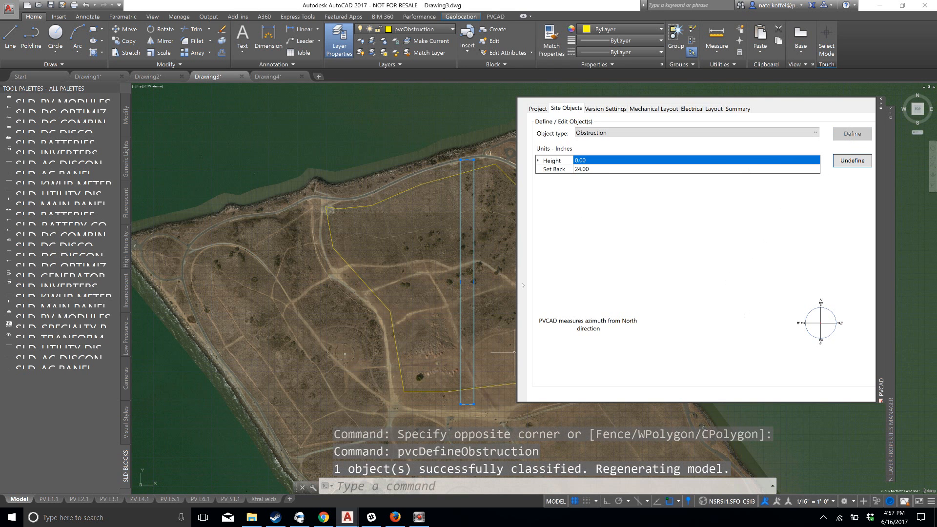
pyautogui.press('Escape')
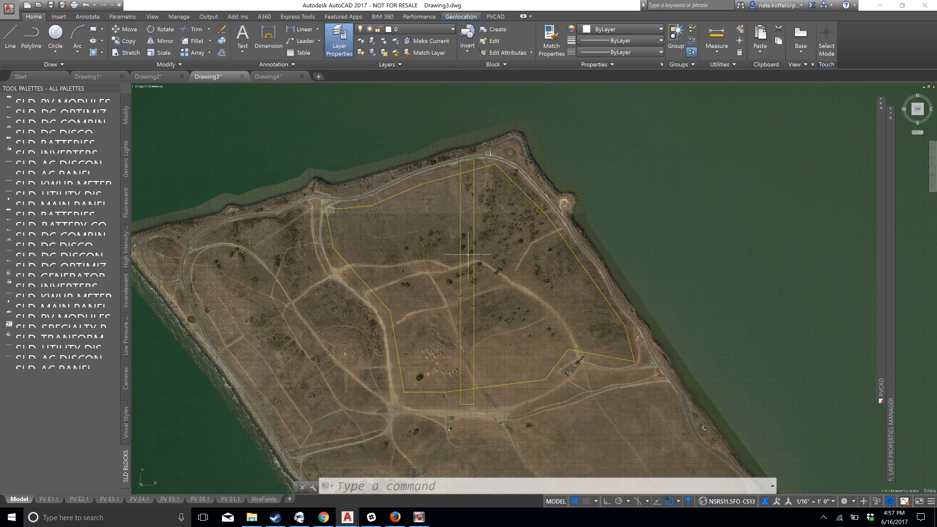
# Draw a circle with a radius of about 340 inches in the open ground east of the rectangle, inside the ground mount outline
pyautogui.scroll(2, 522, 313)
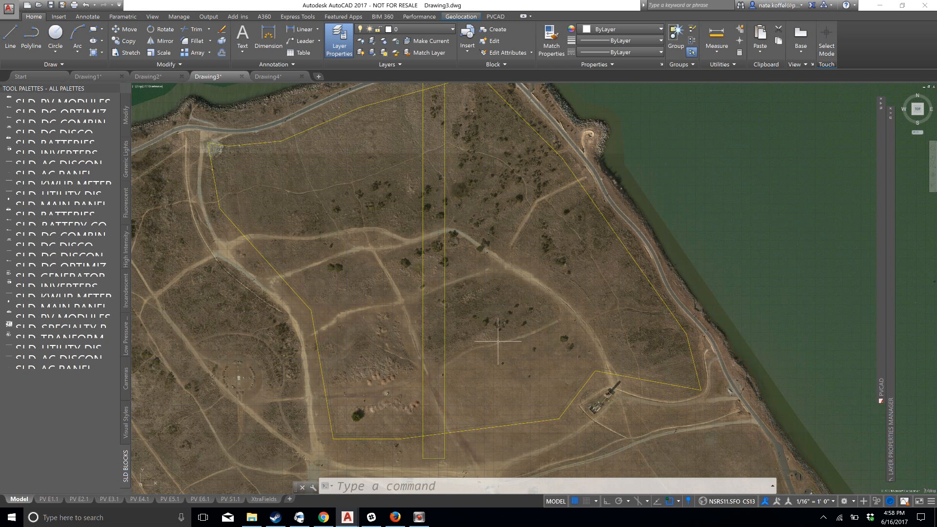
pyautogui.moveTo(522, 291); pyautogui.dragTo(507, 222, button='middle')
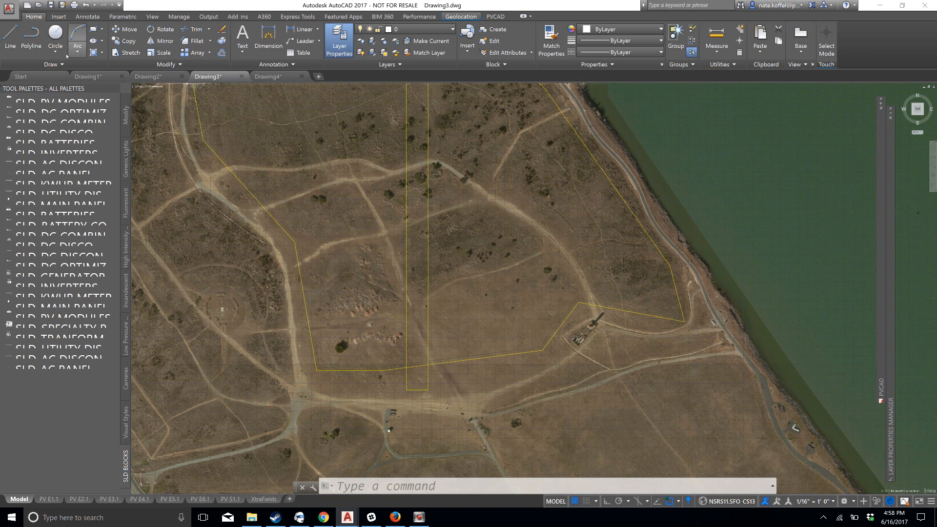
pyautogui.click(55, 35)
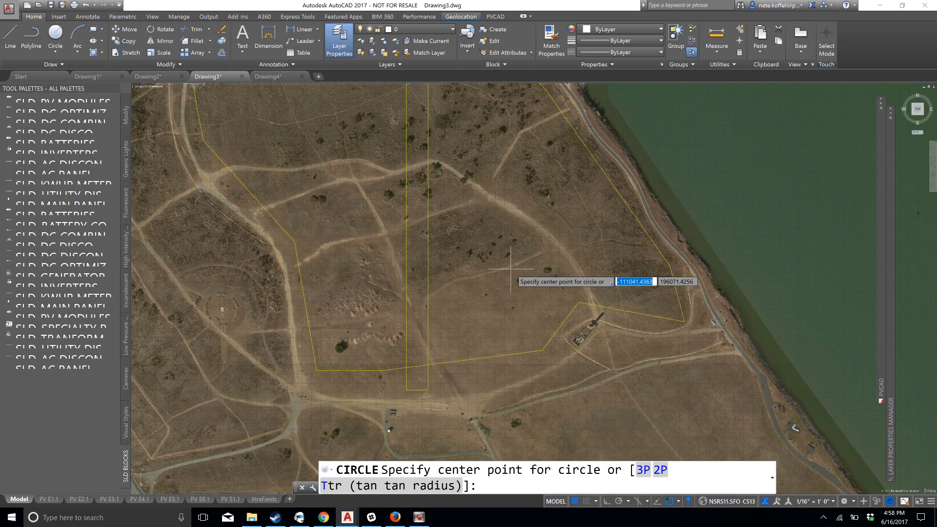
pyautogui.click(493, 290)
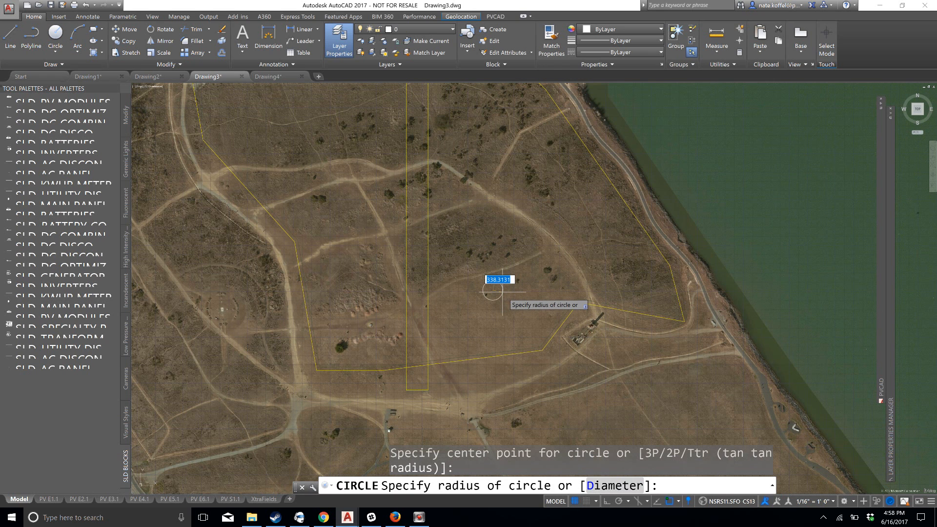
pyautogui.click(502, 292)
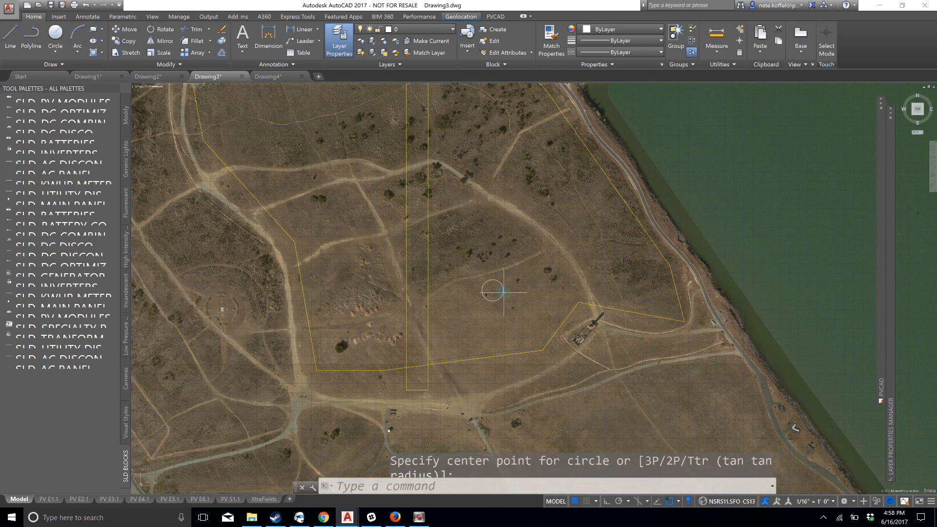
# Define the circle as an Obstruction with a height of 270 inches and a 24-inch setback, then clear the selection
pyautogui.scroll(2, 508, 312)
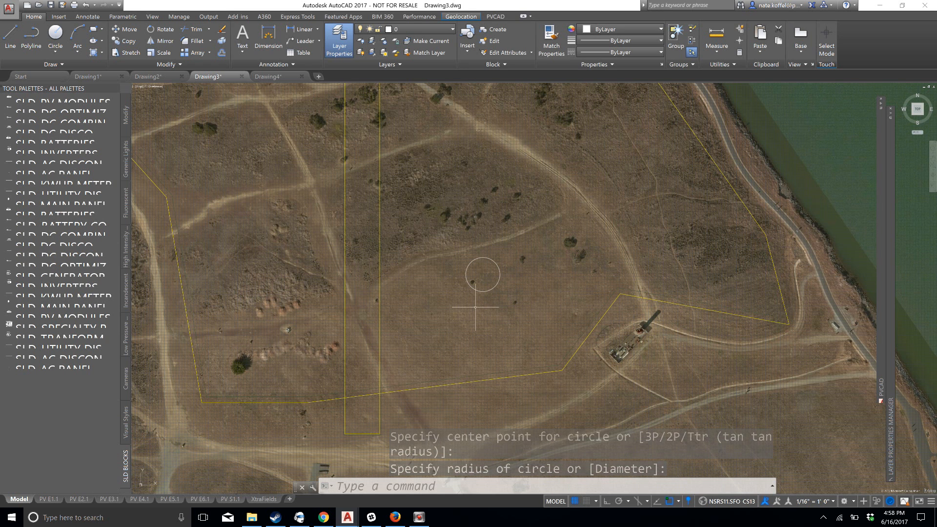
pyautogui.click(515, 306)
pyautogui.click(478, 258)
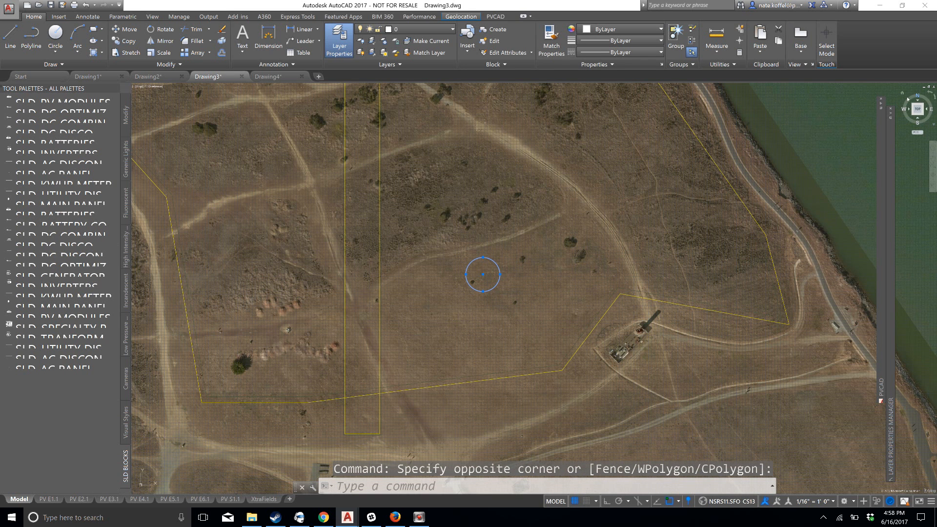
pyautogui.moveTo(879, 110)
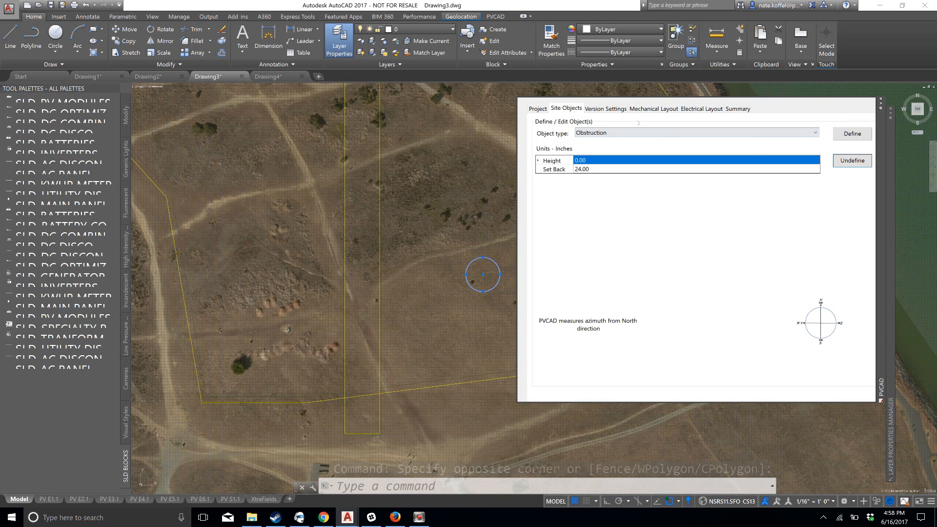
pyautogui.click(600, 164)
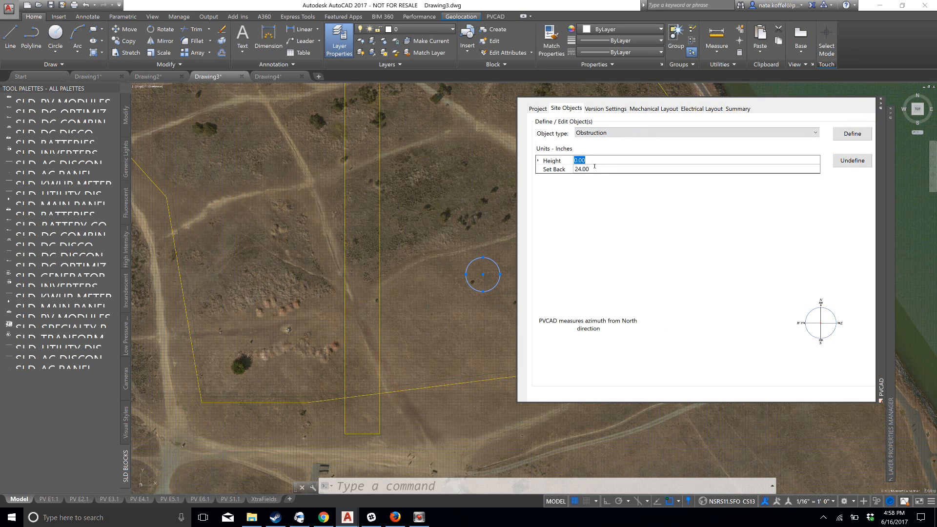
pyautogui.write('270')
pyautogui.click(852, 134)
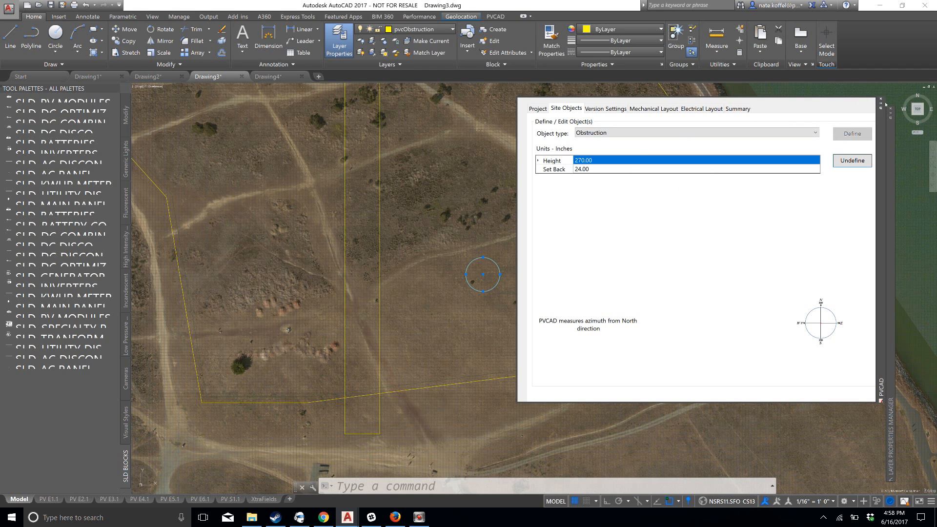
pyautogui.press('Escape')
# Examine the area around the circular obstruction up close, followed by the whole ground mount outline on the peninsula
pyautogui.scroll(4, 481, 271)
pyautogui.scroll(4, 481, 271)
pyautogui.moveTo(533, 184)
pyautogui.mouseDown(button='middle')
pyautogui.moveTo(532, 247)
pyautogui.moveTo(519, 282)
pyautogui.mouseUp(button='middle')
pyautogui.moveTo(537, 183); pyautogui.dragTo(538, 266, button='middle')
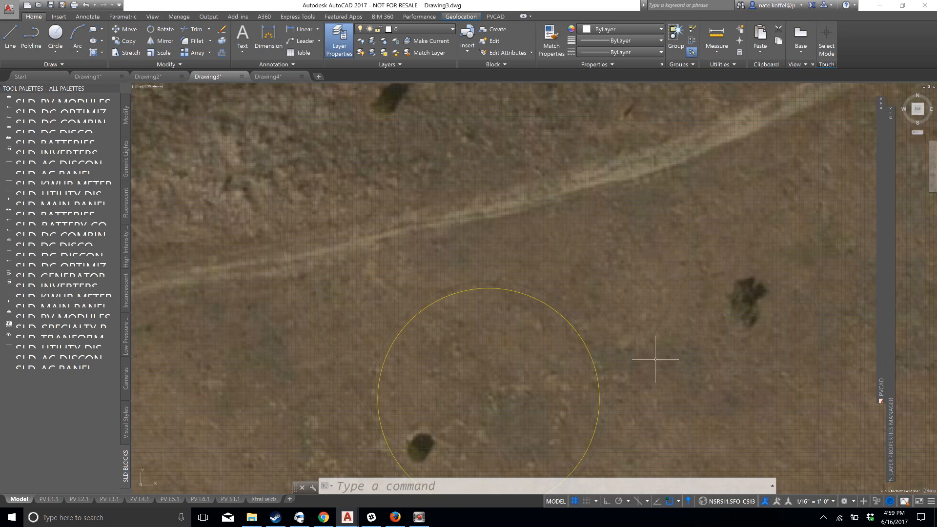
pyautogui.scroll(-4, 498, 214)
pyautogui.scroll(-4, 498, 215)
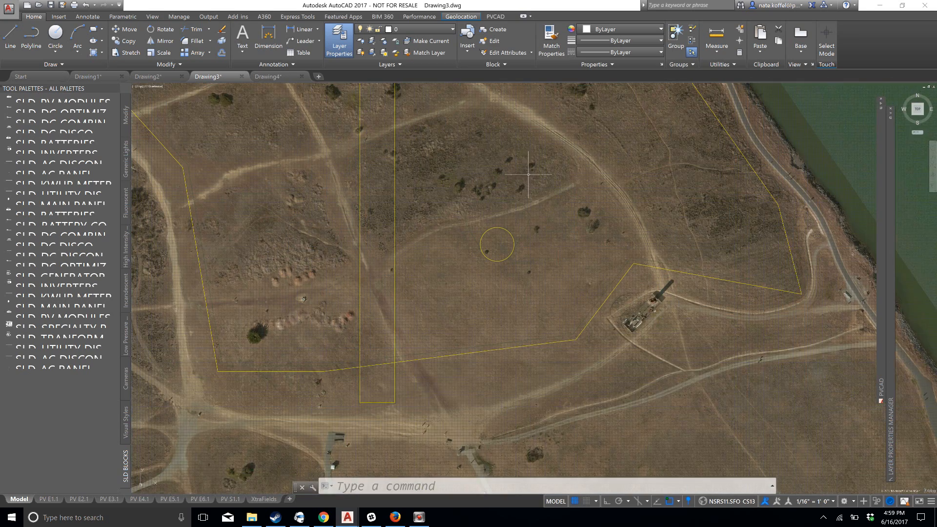
pyautogui.moveTo(525, 172)
pyautogui.mouseDown(button='middle')
pyautogui.moveTo(534, 210)
pyautogui.moveTo(521, 274)
pyautogui.mouseUp(button='middle')
pyautogui.scroll(-3, 485, 203)
pyautogui.scroll(-3, 520, 245)
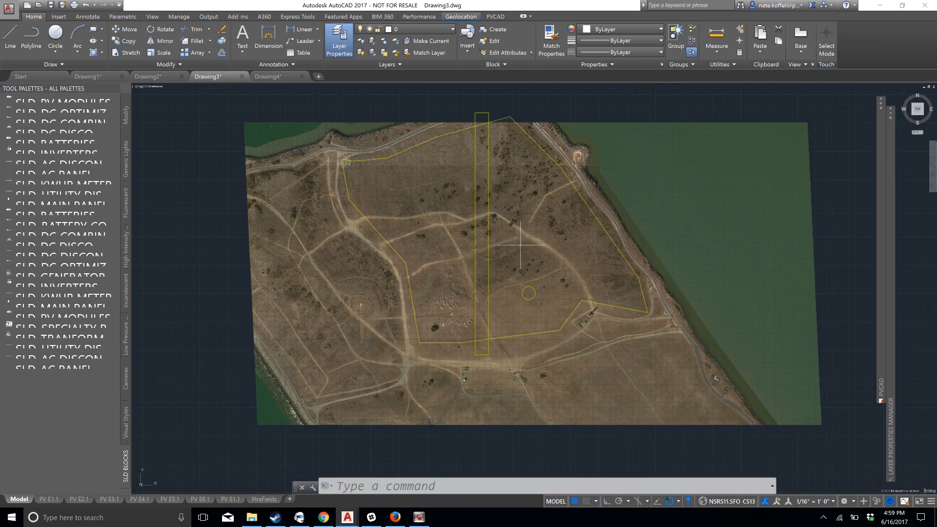
pyautogui.moveTo(518, 191); pyautogui.dragTo(524, 204, button='middle')
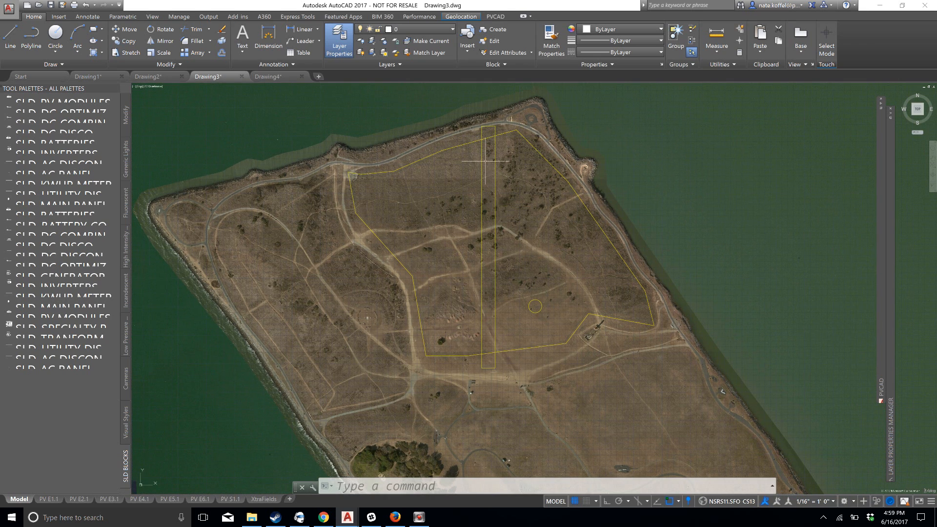
# Review the shadow parameters in the PVCAD settings, keeping Winter Solstice as solar position and 10:00am to 2:00pm as time interval
pyautogui.click(495, 17)
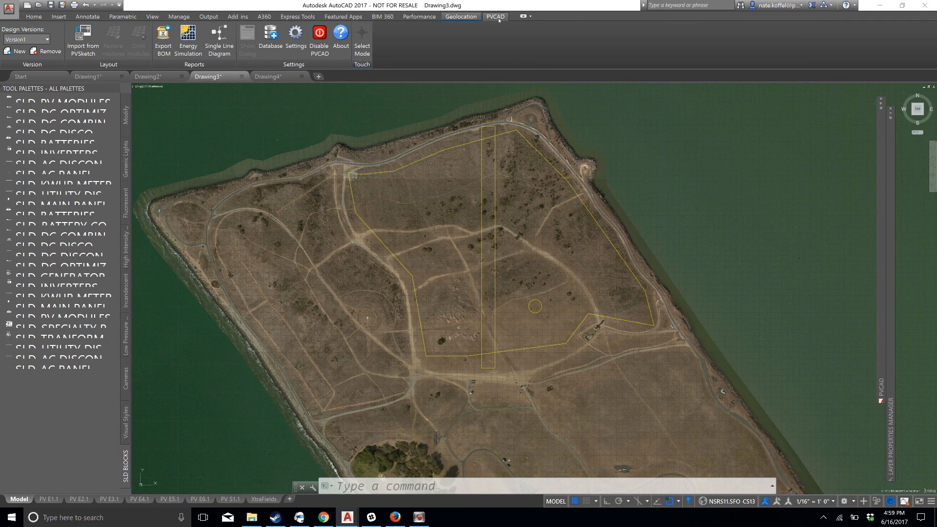
pyautogui.click(296, 34)
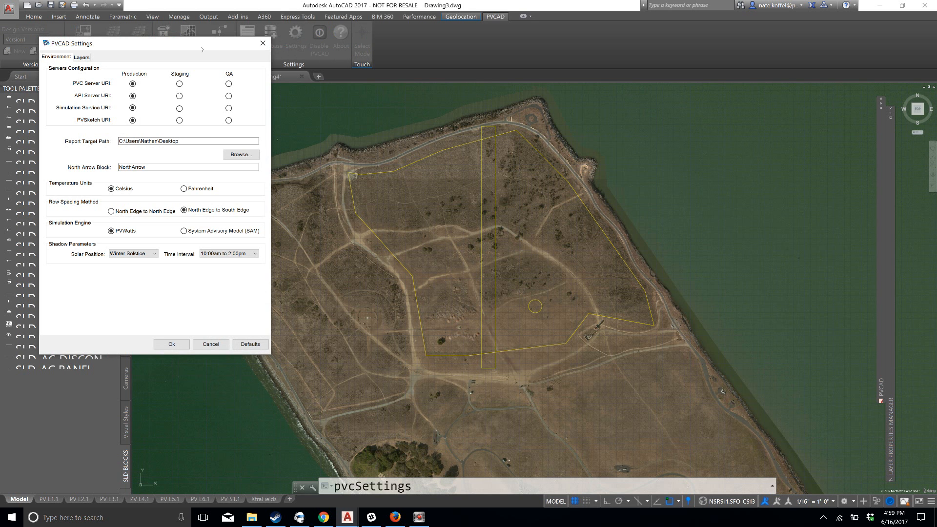
pyautogui.moveTo(186, 48)
pyautogui.mouseDown()
pyautogui.moveTo(550, 72)
pyautogui.moveTo(711, 53)
pyautogui.moveTo(784, 58)
pyautogui.mouseUp()
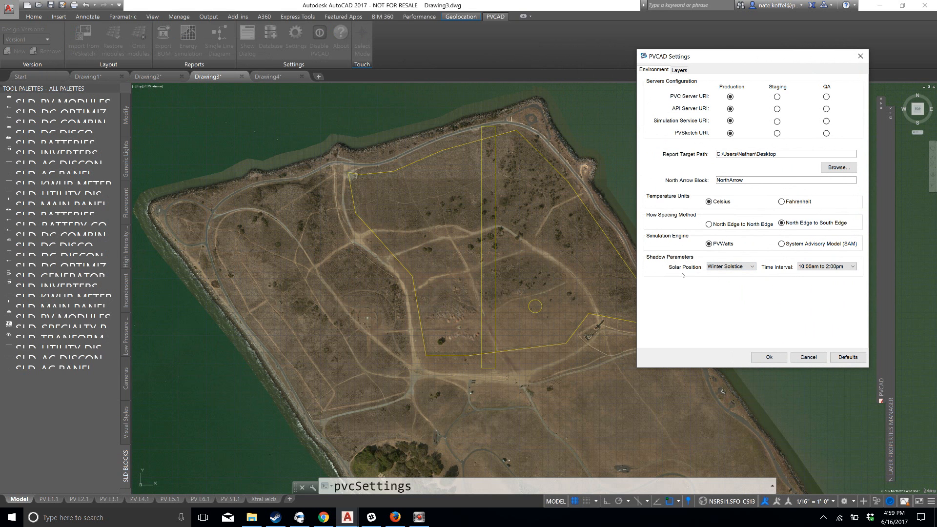
pyautogui.click(752, 267)
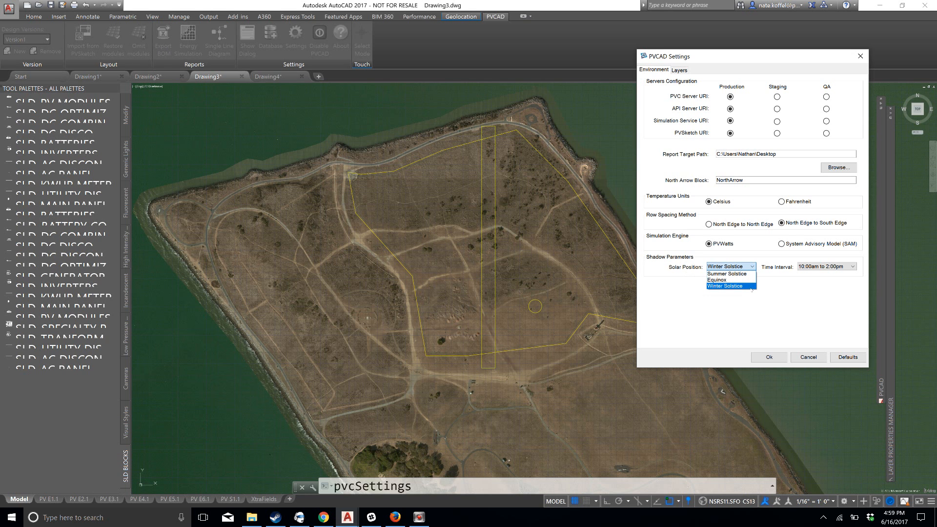
pyautogui.click(752, 287)
pyautogui.click(854, 267)
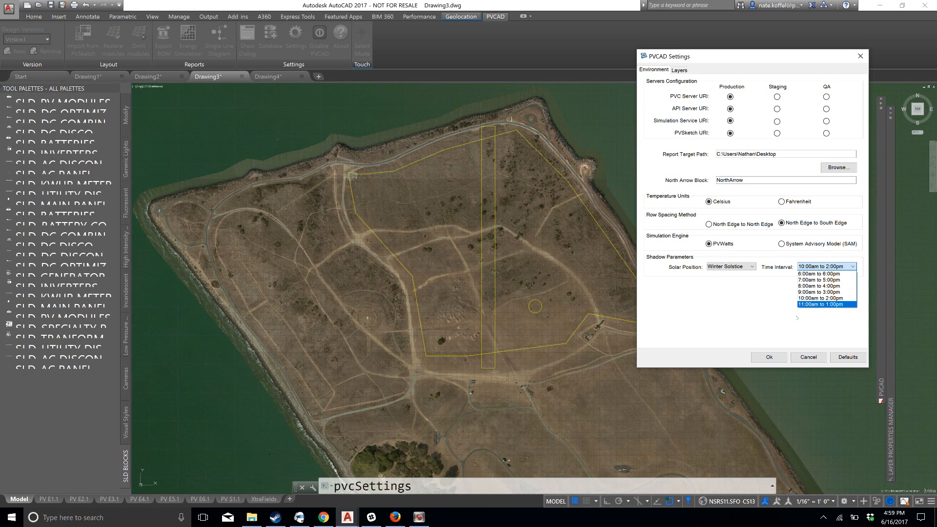
pyautogui.click(743, 304)
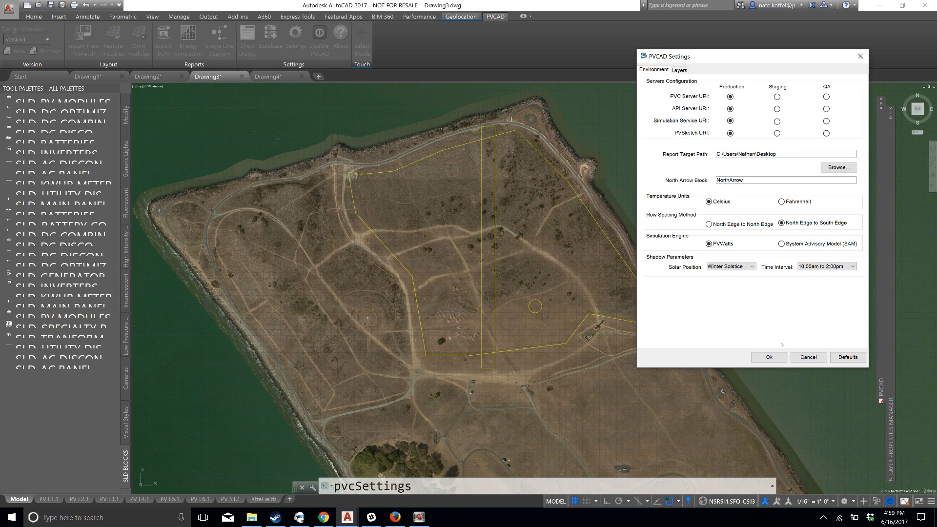
pyautogui.click(769, 356)
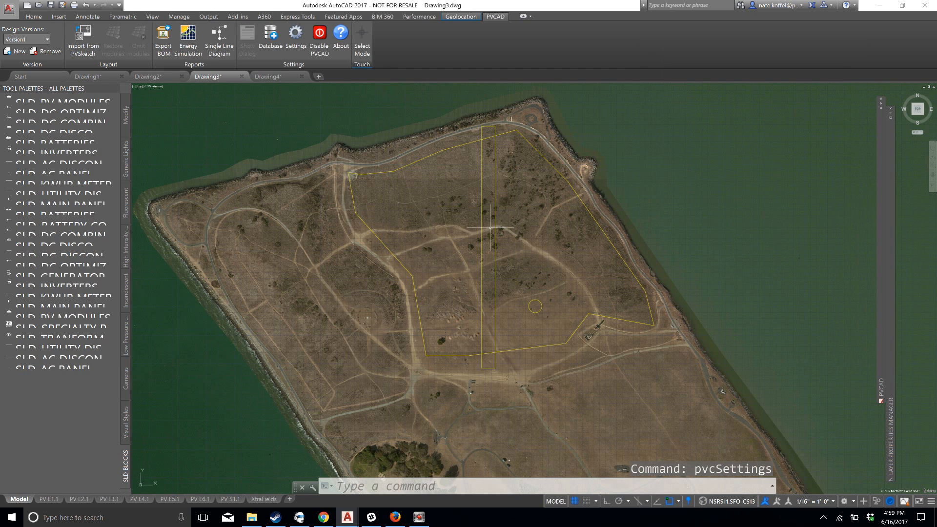
# Turn off the aerial map and inspect the shadow outline around the circular obstruction
pyautogui.scroll(3, 449, 270)
pyautogui.scroll(-3, 452, 272)
pyautogui.moveTo(523, 227); pyautogui.dragTo(517, 232, button='middle')
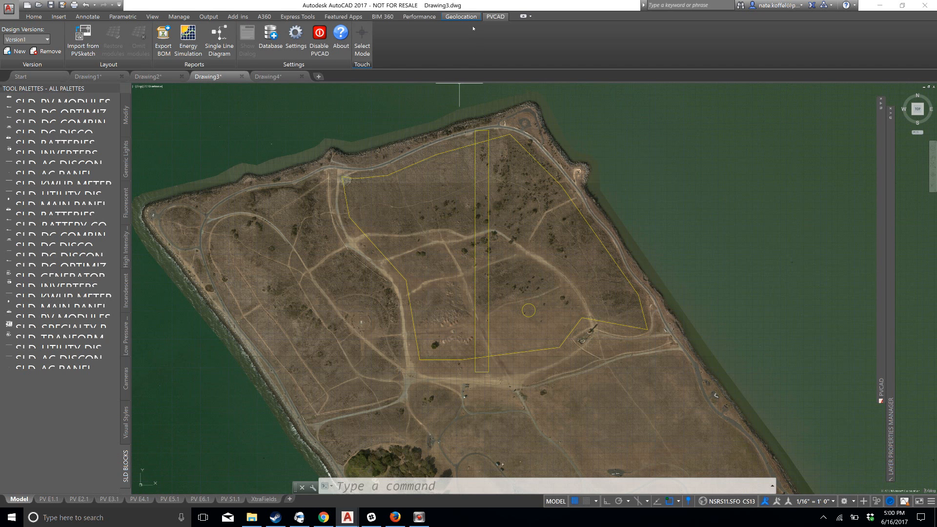
pyautogui.click(462, 17)
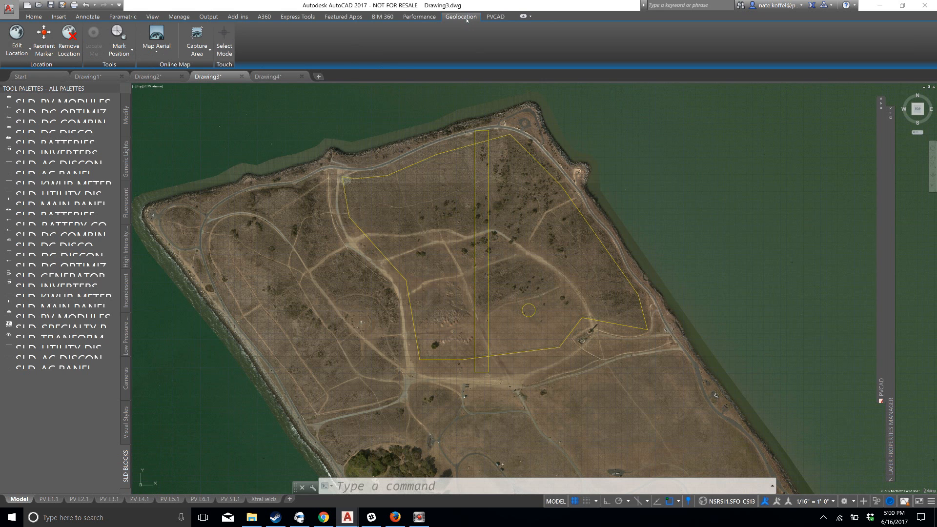
pyautogui.click(166, 51)
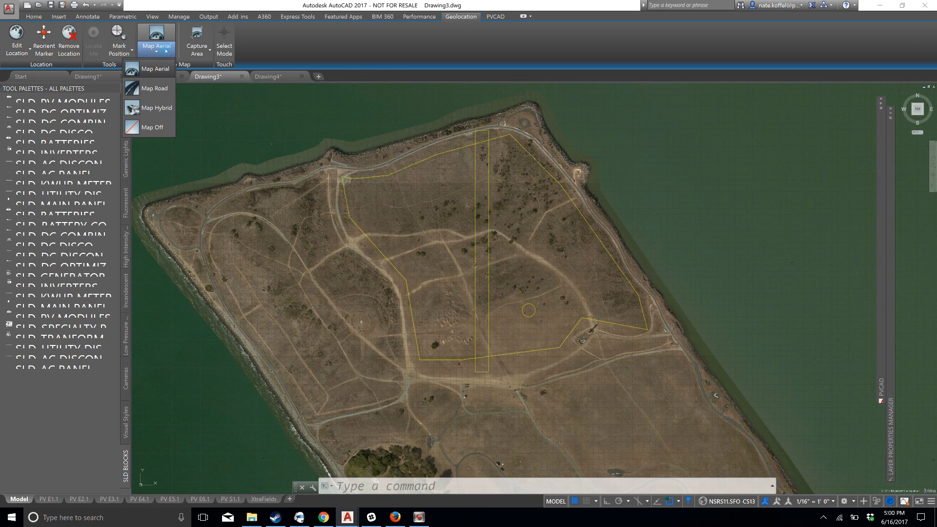
pyautogui.click(155, 128)
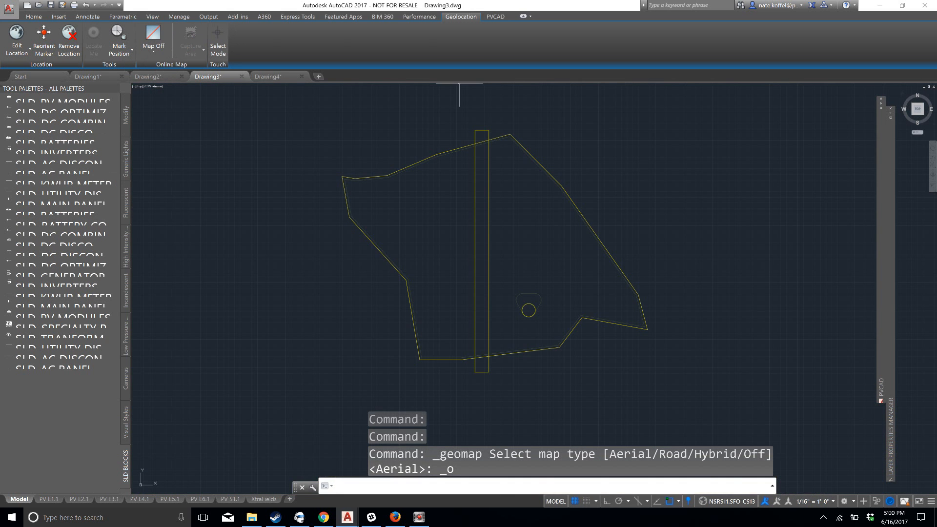
pyautogui.scroll(6, 512, 313)
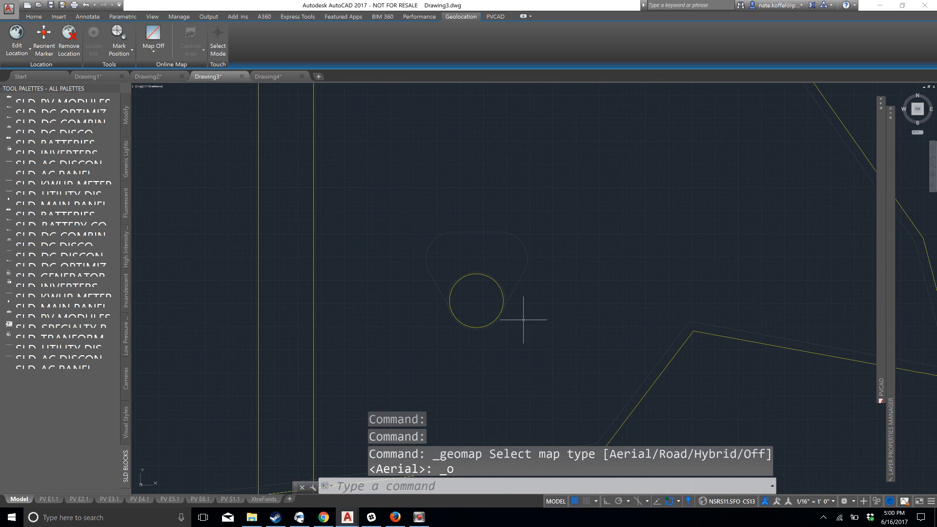
# Copy the circular obstruction together with its shadow outline and paste two copies above it within the ground mount outline
pyautogui.scroll(2, 513, 316)
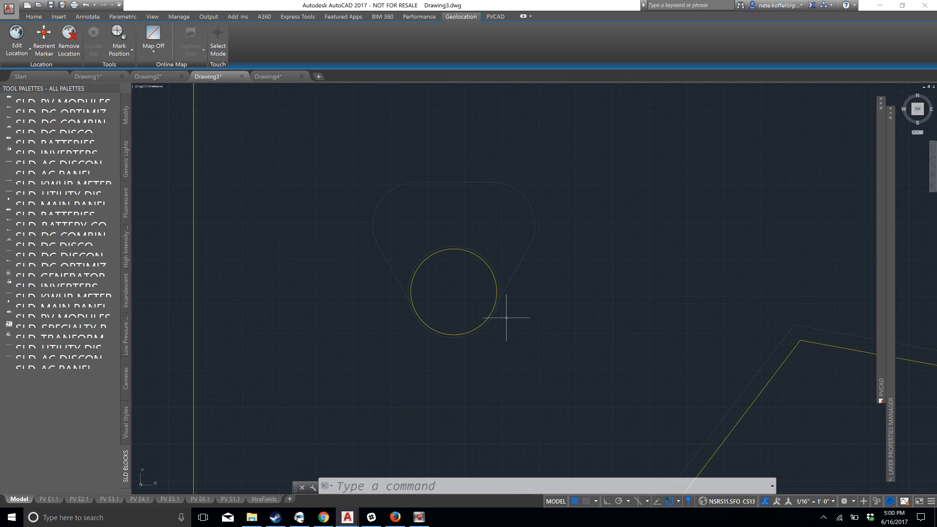
pyautogui.scroll(-5, 456, 323)
pyautogui.scroll(3, 454, 320)
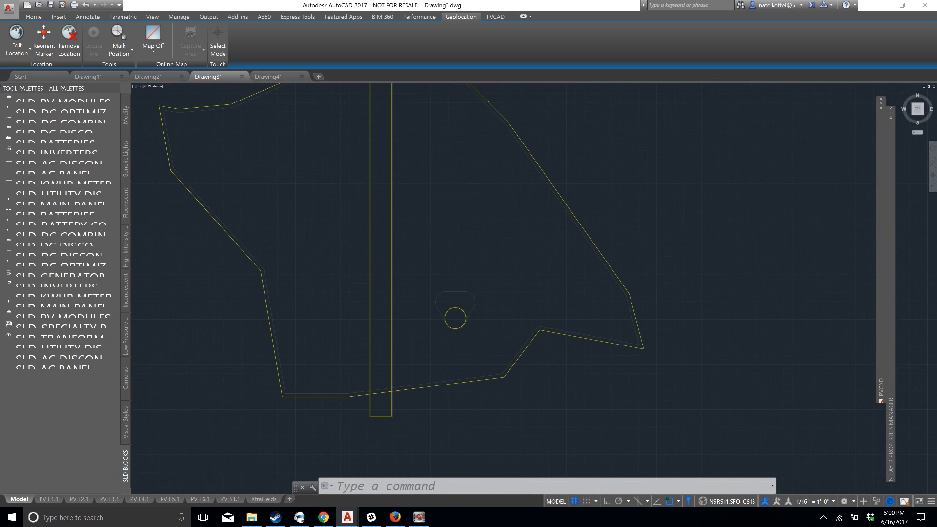
pyautogui.click(501, 262)
pyautogui.click(429, 335)
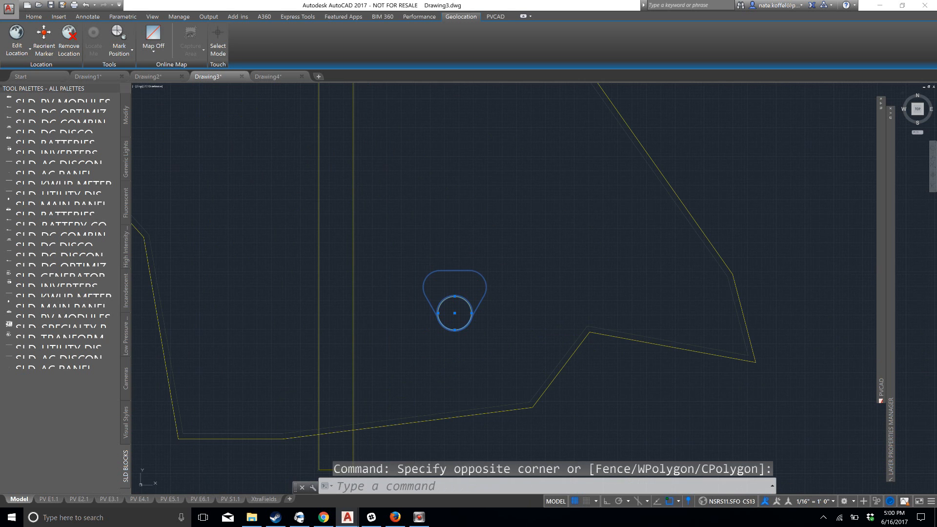
pyautogui.hotkey('ctrl', 'c')
pyautogui.scroll(-3, 446, 243)
pyautogui.hotkey('ctrl', 'v')
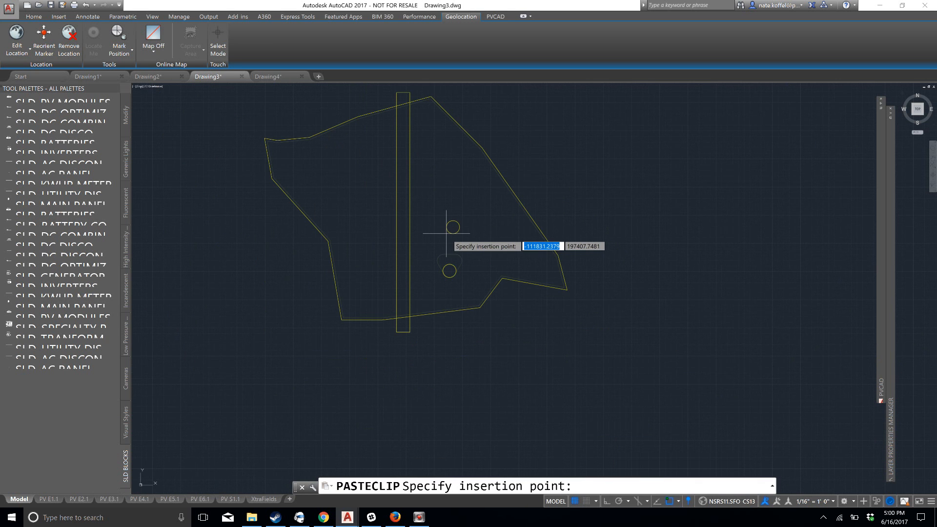
pyautogui.hotkey('ctrl', 'v')
pyautogui.click(444, 189)
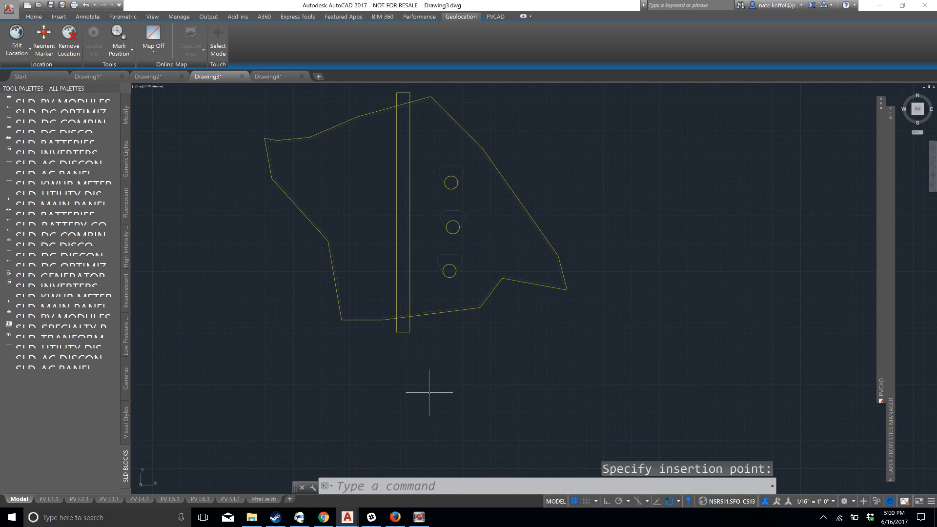
# Set the ground mount outline's setback to 400 inches and clear the selection
pyautogui.moveTo(368, 240); pyautogui.dragTo(387, 270, button='middle')
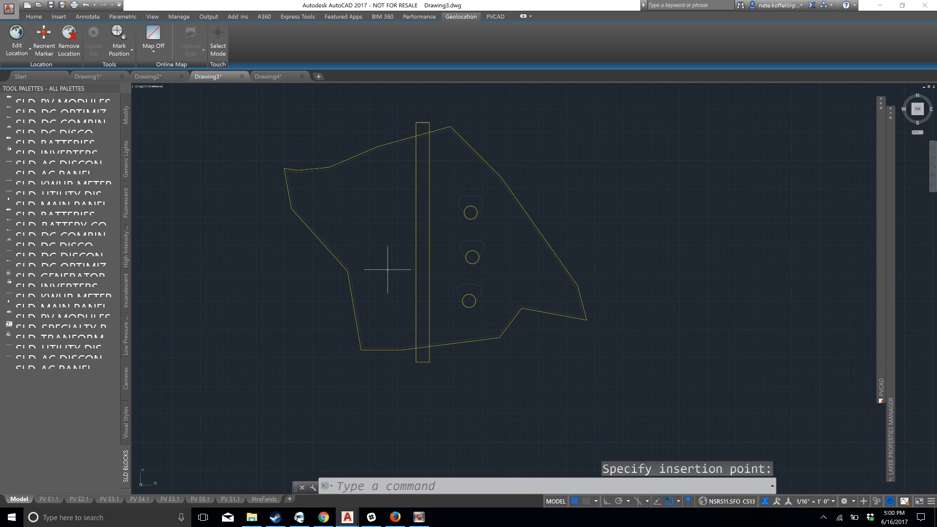
pyautogui.scroll(2, 376, 278)
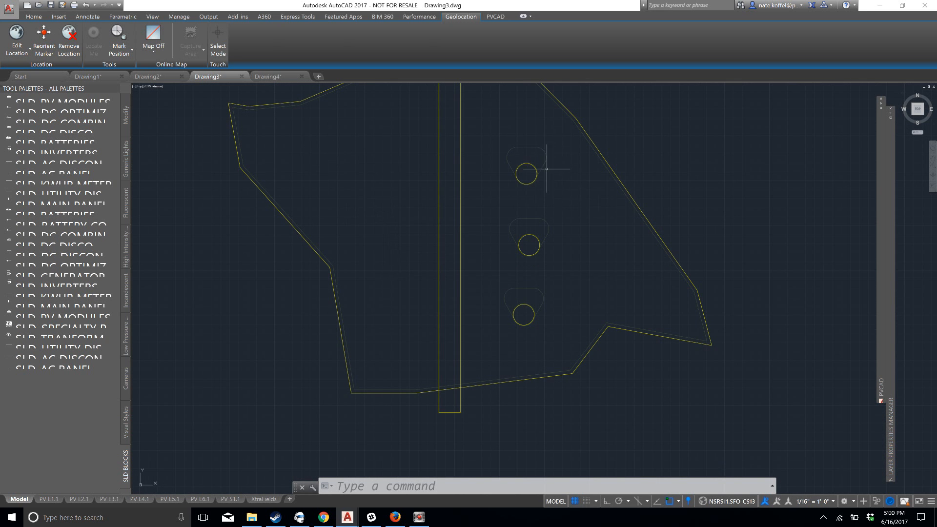
pyautogui.scroll(-2, 482, 176)
pyautogui.moveTo(482, 176); pyautogui.dragTo(483, 202, button='middle')
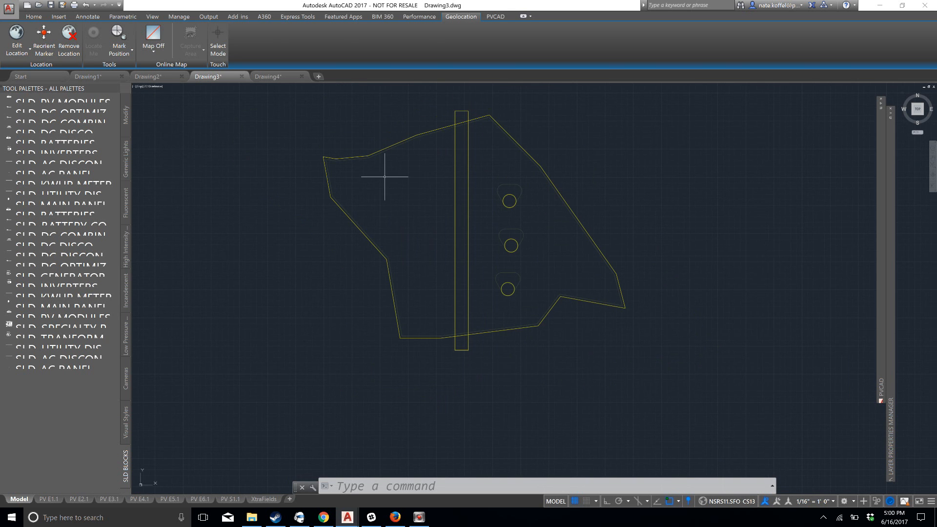
pyautogui.scroll(4, 358, 158)
pyautogui.scroll(2, 440, 164)
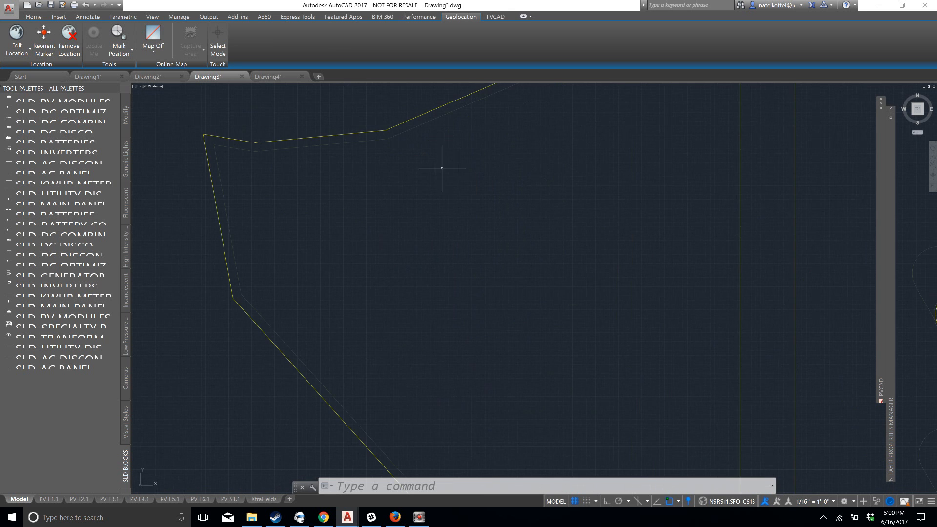
pyautogui.moveTo(425, 190); pyautogui.dragTo(414, 261, button='middle')
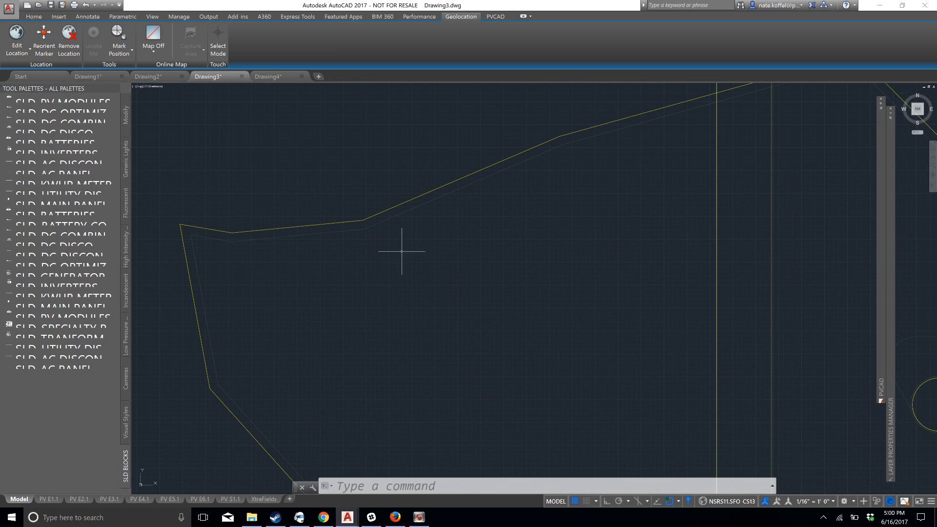
pyautogui.click(389, 209)
pyautogui.moveTo(884, 105)
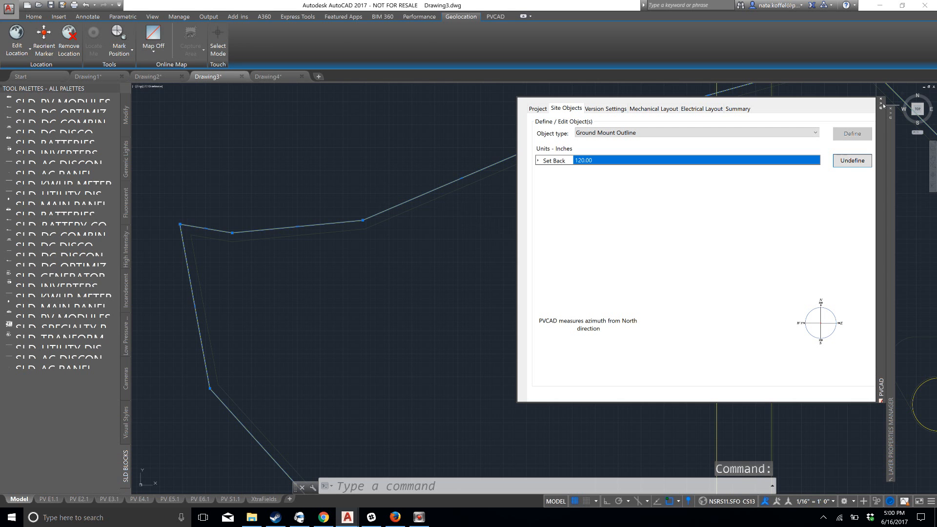
pyautogui.click(634, 160)
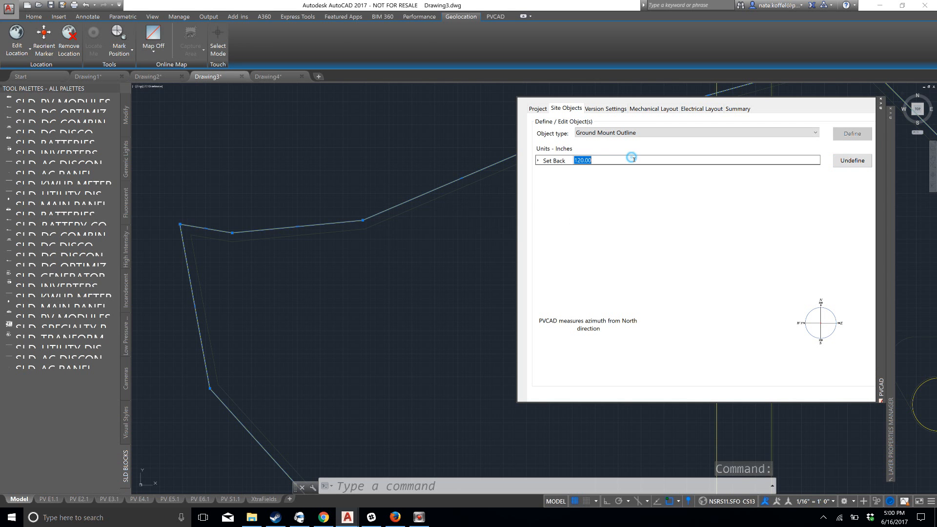
pyautogui.write('4')
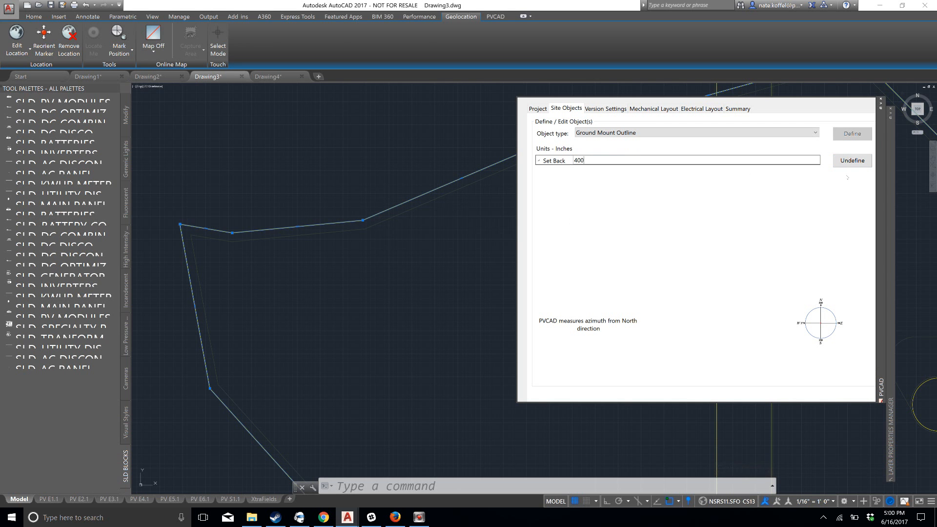
pyautogui.write('00')
pyautogui.press('Return')
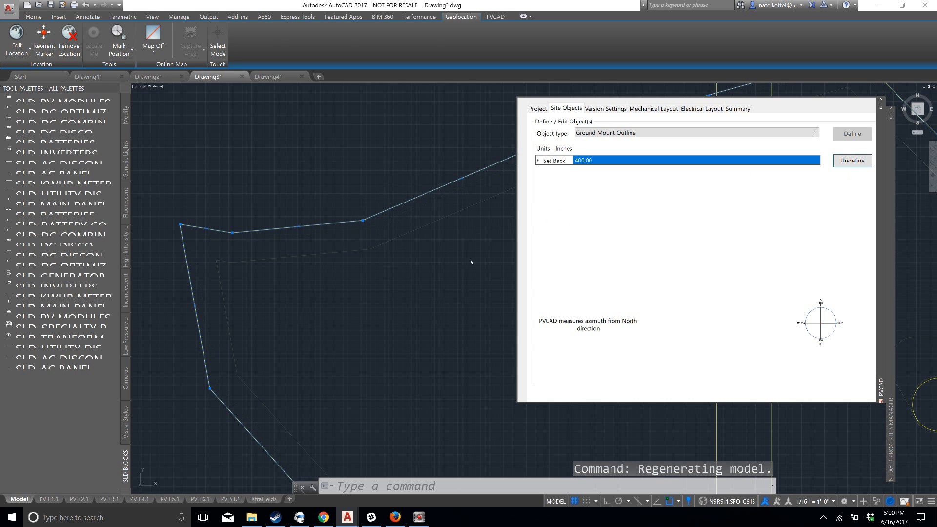
pyautogui.press('Escape')
# Inspect the outline's setback line, and review the electrical version settings including the source circuit wire size
pyautogui.scroll(-2, 537, 264)
pyautogui.scroll(-2, 562, 274)
pyautogui.scroll(-1, 512, 207)
pyautogui.scroll(1, 556, 266)
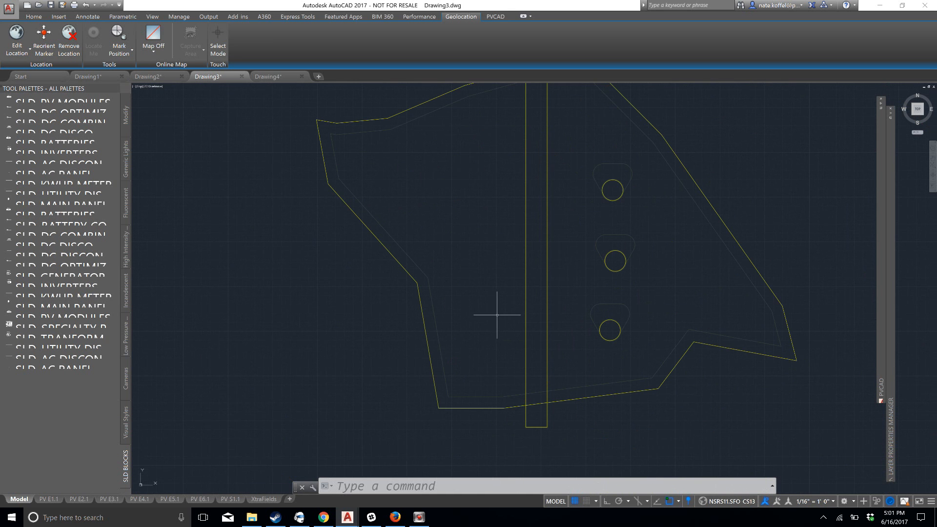
pyautogui.scroll(-2, 660, 236)
pyautogui.moveTo(660, 236); pyautogui.dragTo(558, 246, button='middle')
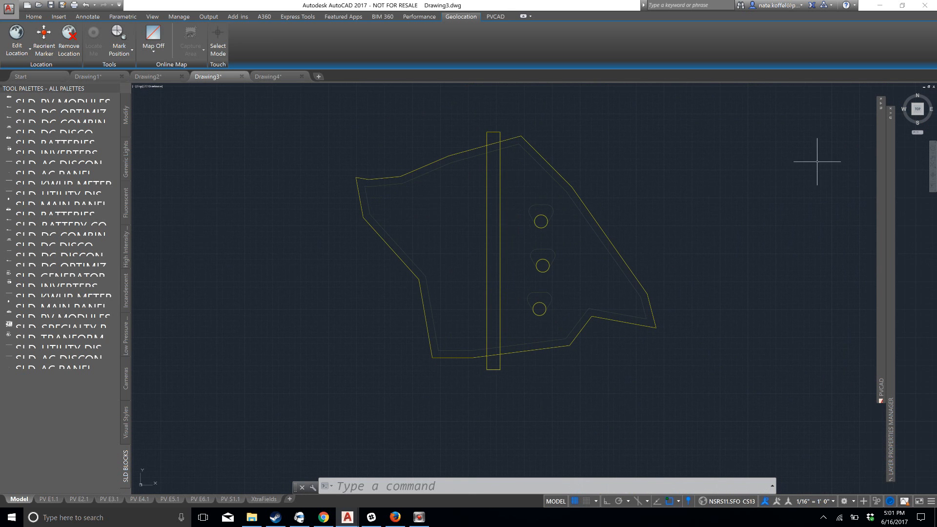
pyautogui.moveTo(881, 109)
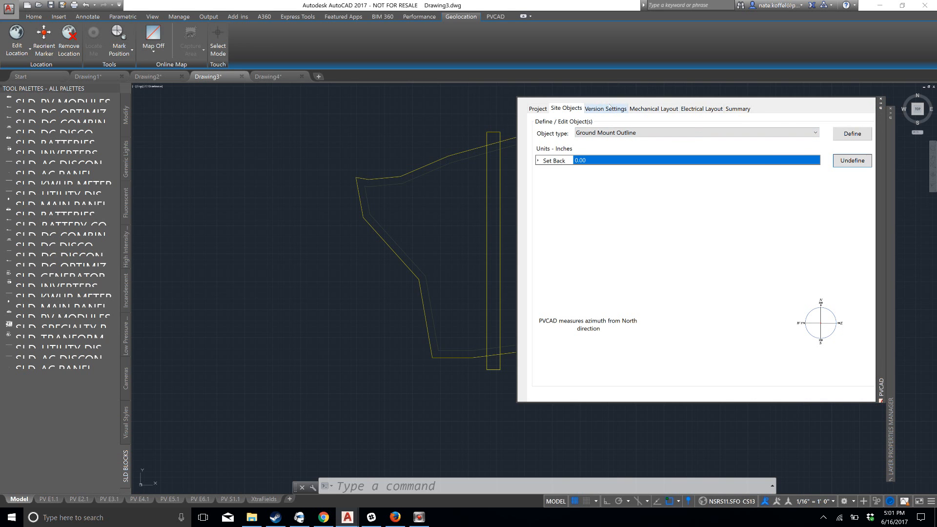
pyautogui.click(609, 106)
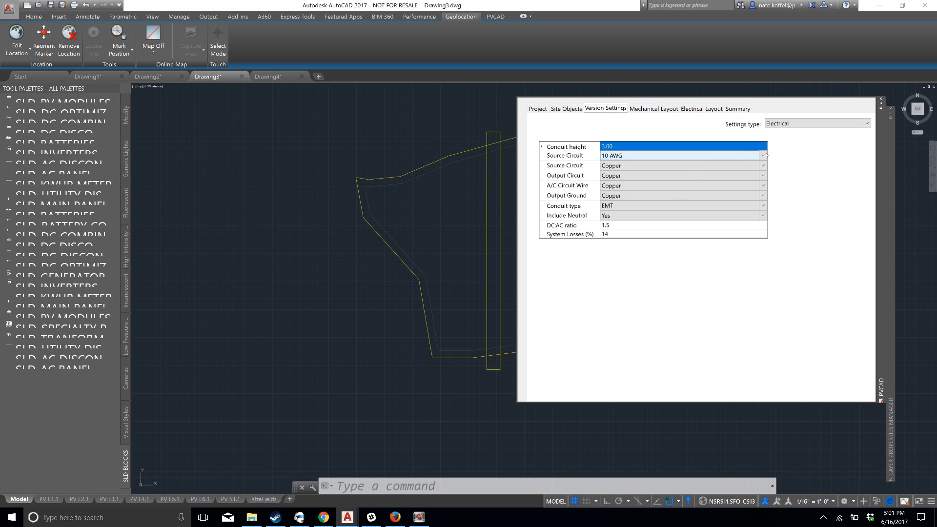
pyautogui.click(764, 156)
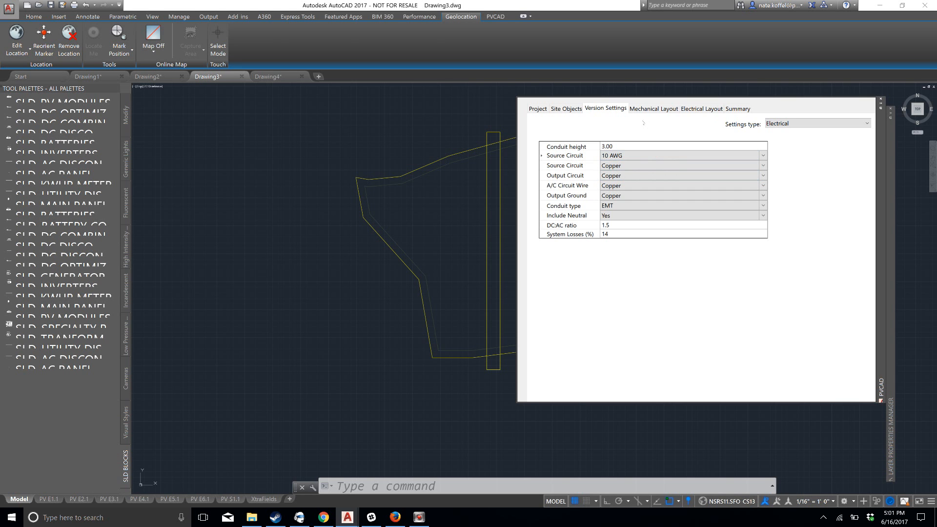
# Bring up the mechanical layout settings beside the site outline and choose Ground Mounted as the mounting system type
pyautogui.click(654, 109)
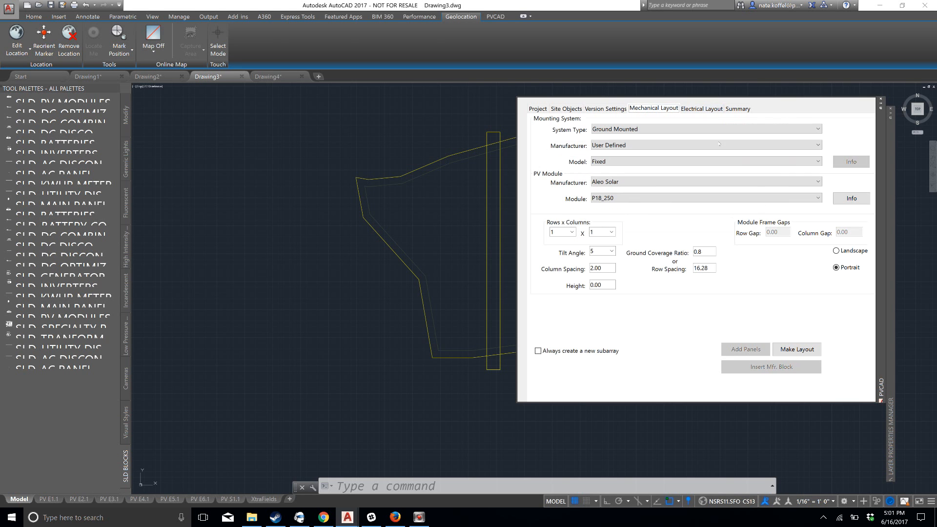
pyautogui.moveTo(483, 127); pyautogui.dragTo(289, 128, button='middle')
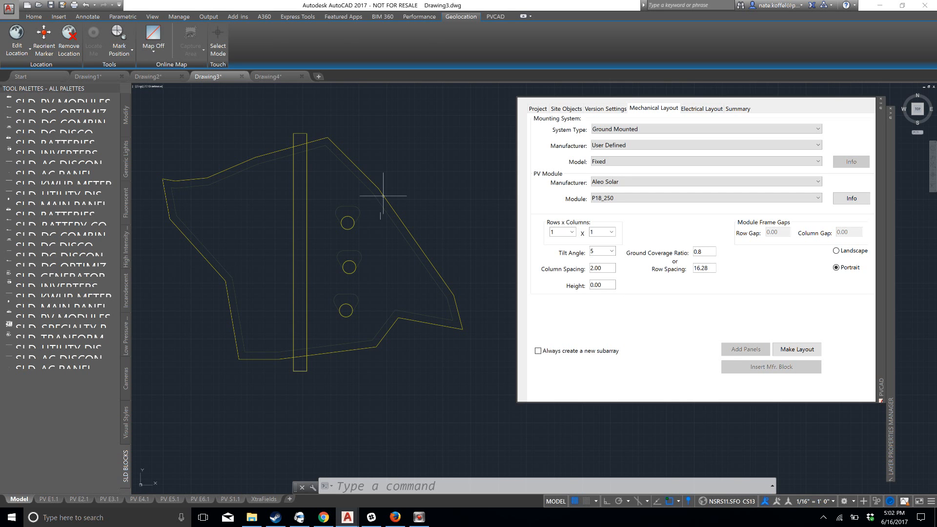
pyautogui.click(649, 128)
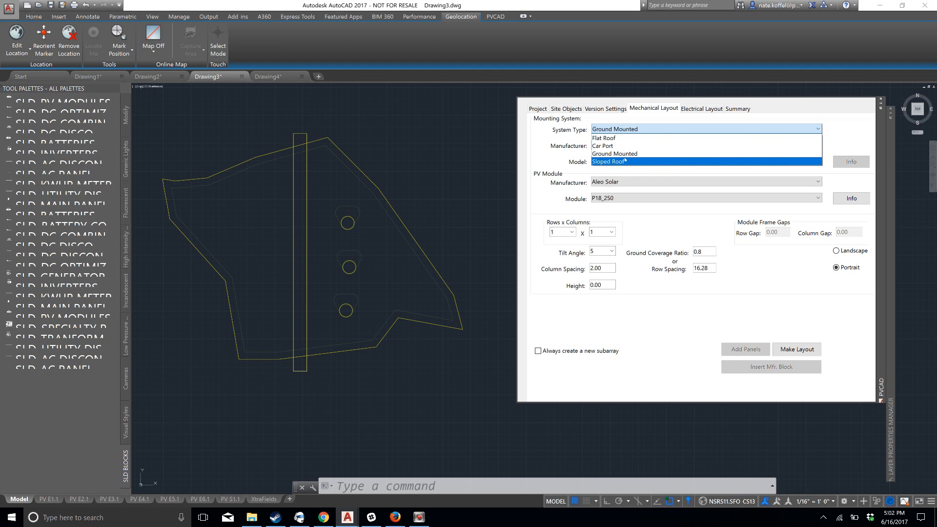
pyautogui.click(622, 154)
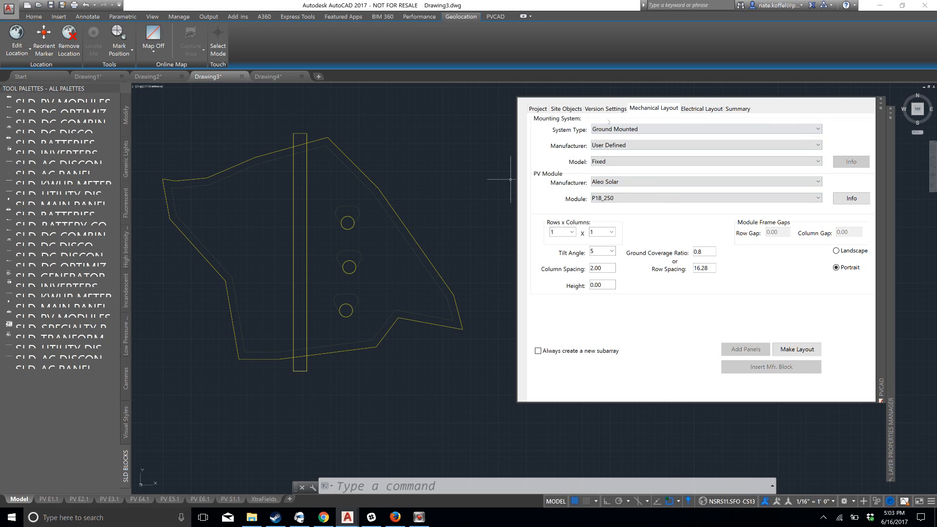
# Choose Canadian Solar as PV module manufacturer and CS6K-270P as module, and check the module's specifications
pyautogui.click(805, 184)
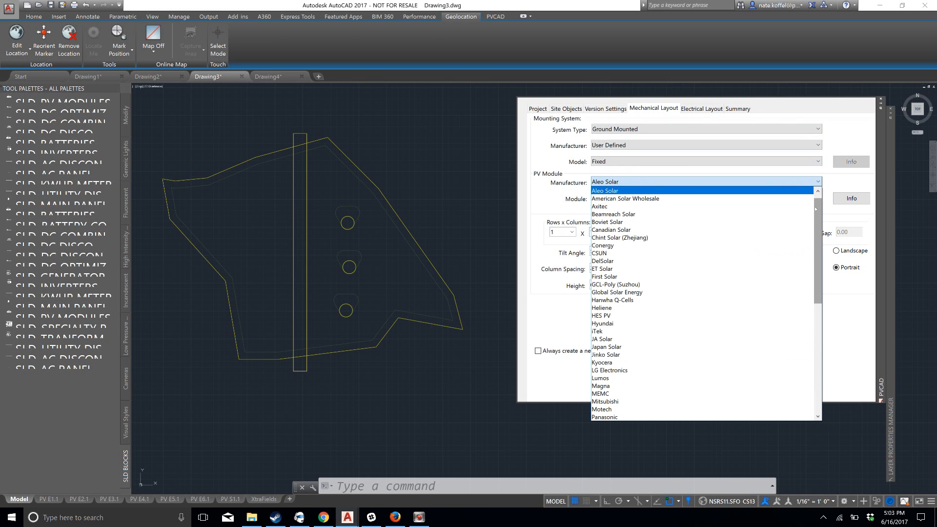
pyautogui.moveTo(815, 209); pyautogui.dragTo(819, 267)
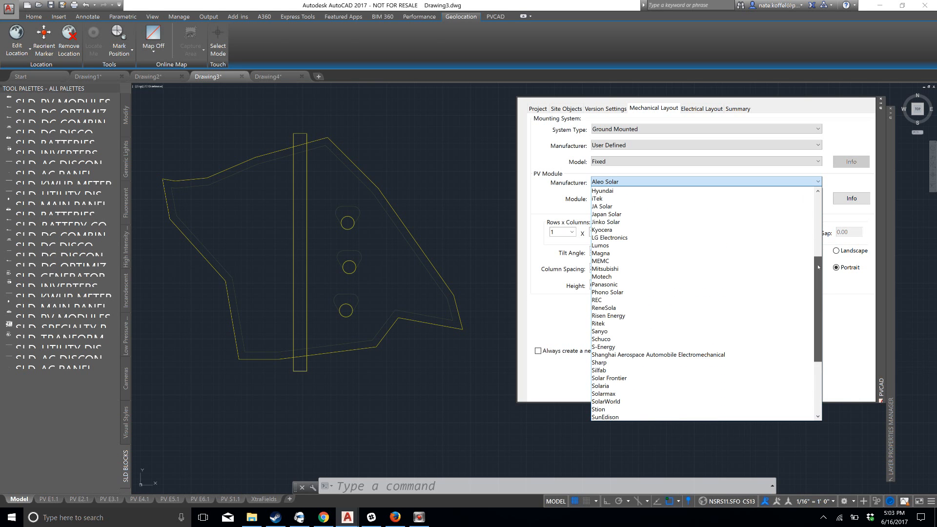
pyautogui.scroll(3, 721, 253)
pyautogui.scroll(1, 722, 253)
pyautogui.click(691, 191)
pyautogui.click(691, 198)
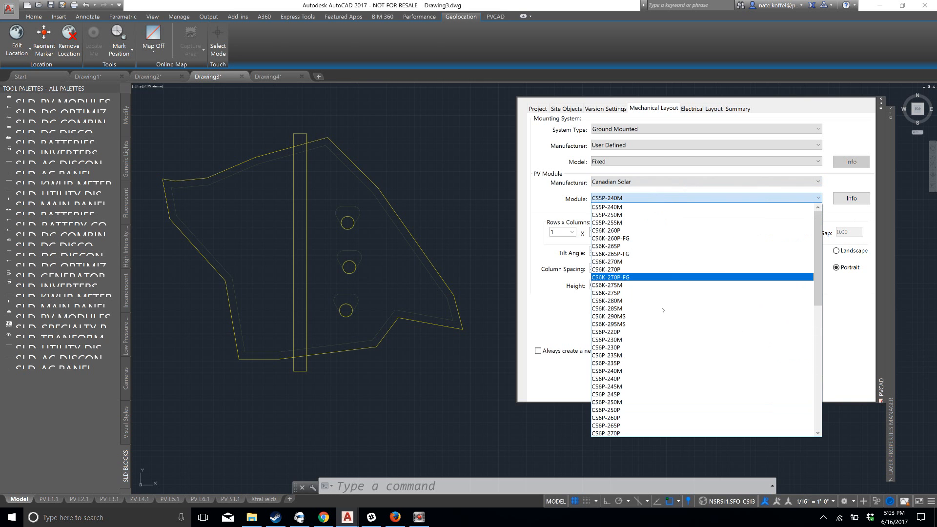
pyautogui.click(659, 269)
pyautogui.click(856, 198)
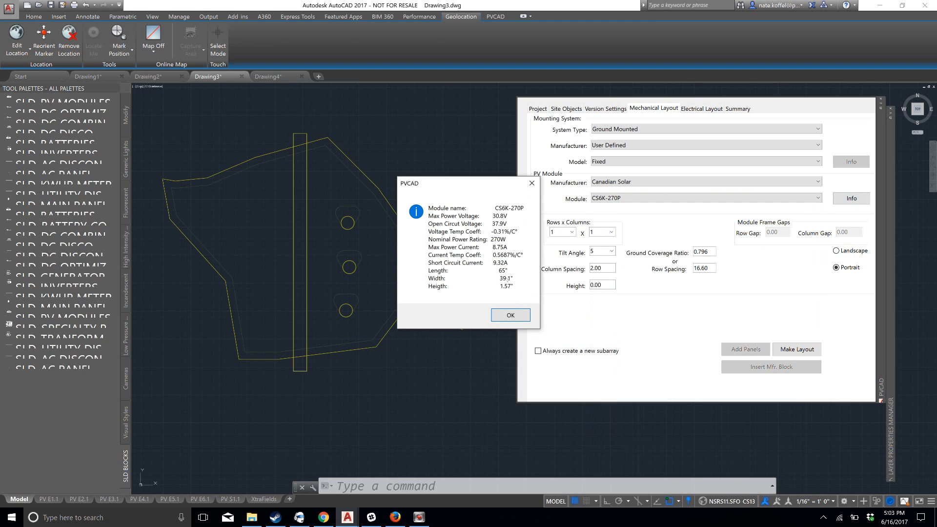
pyautogui.click(519, 317)
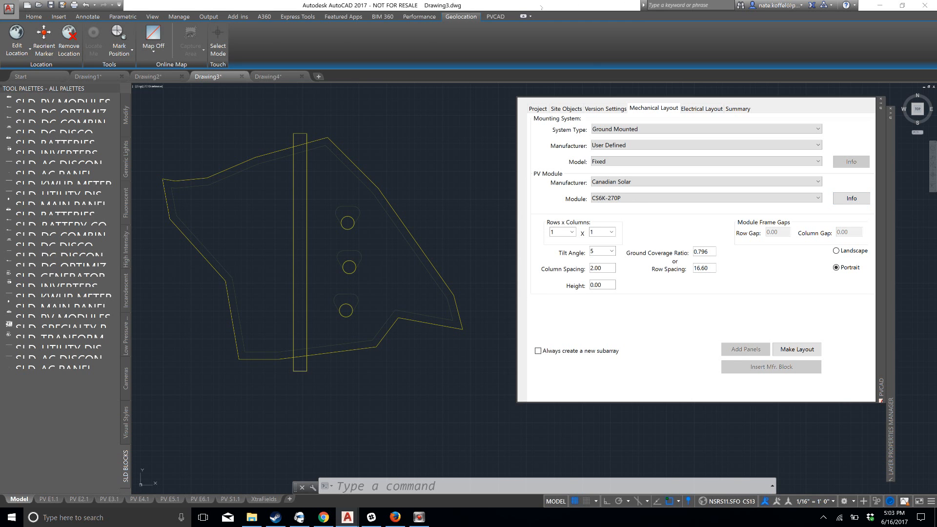
# Restore the full PVCAD ribbon by switching the workspace to 3D Modeling and back to Drafting & Annotation
pyautogui.click(500, 14)
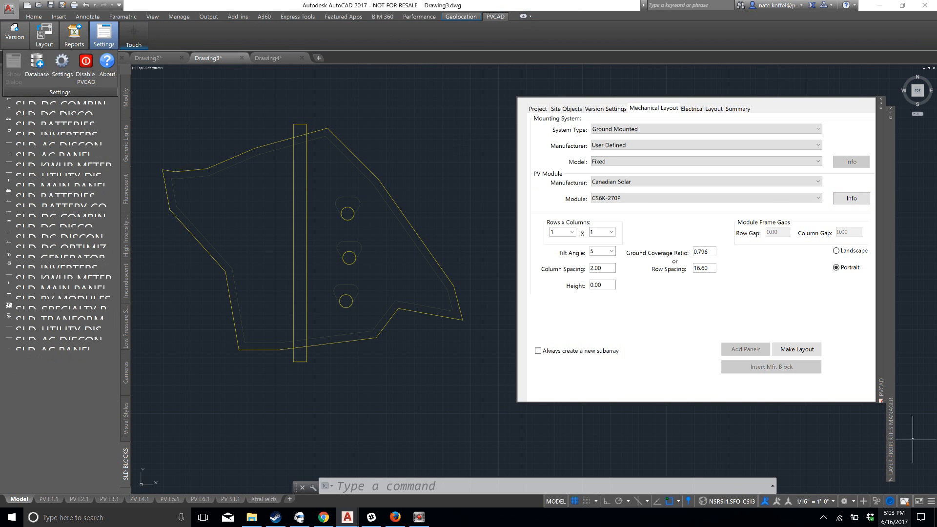
pyautogui.click(116, 42)
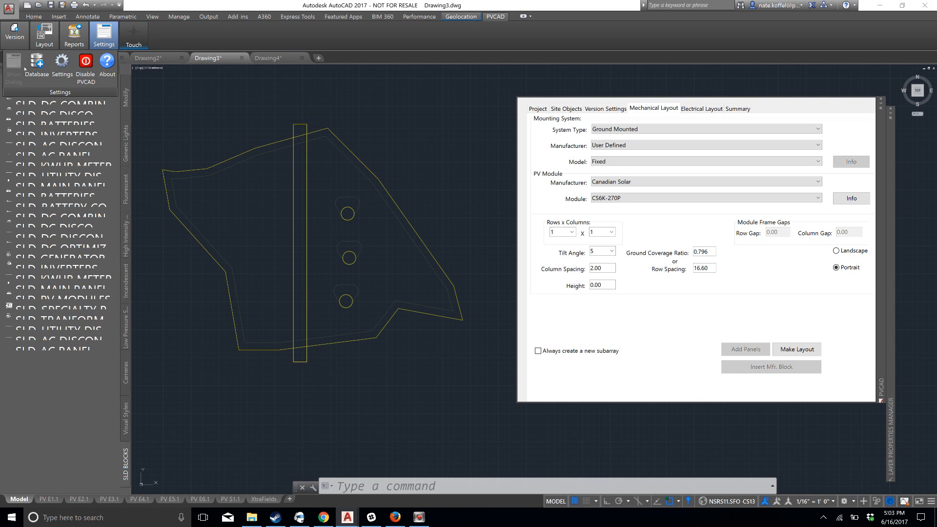
pyautogui.click(201, 38)
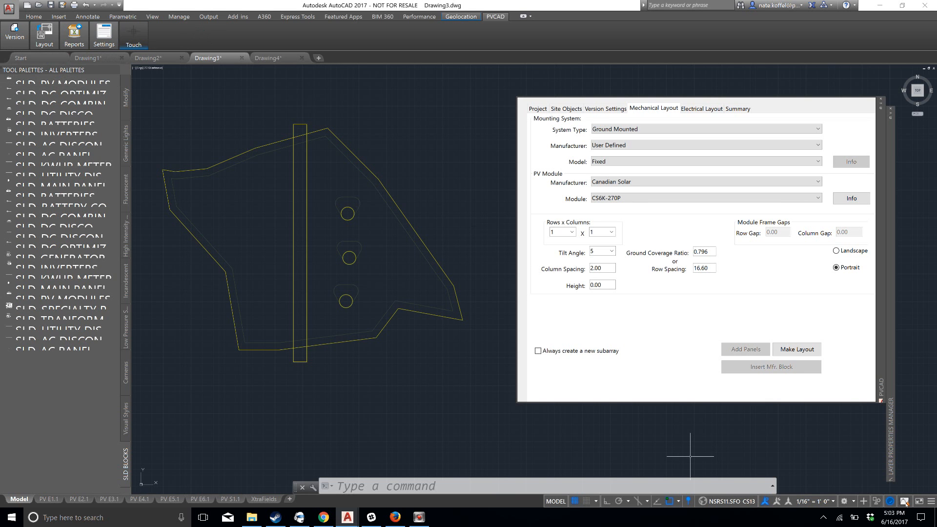
pyautogui.click(856, 502)
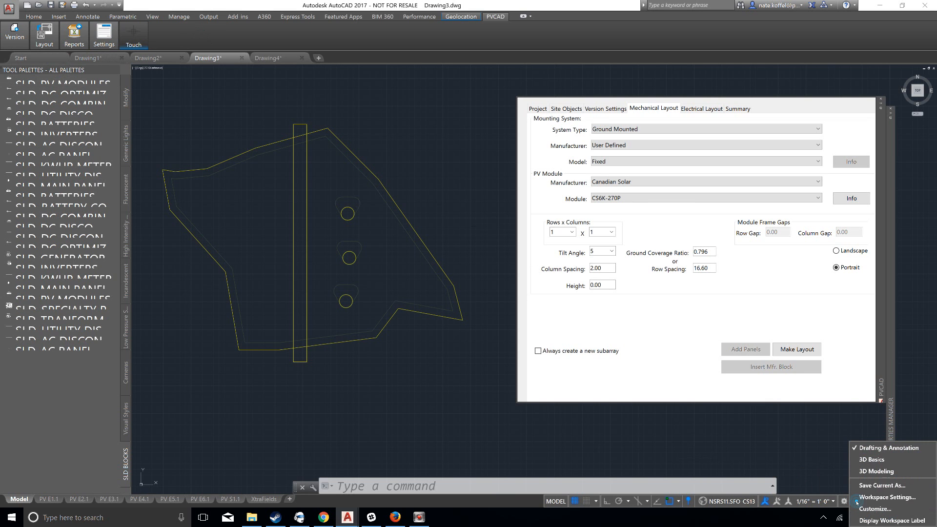
pyautogui.click(878, 471)
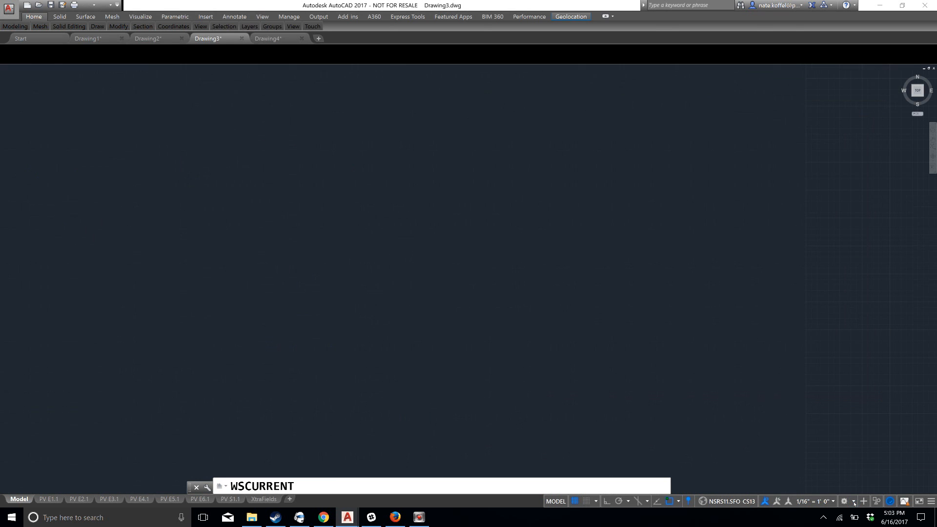
pyautogui.click(855, 502)
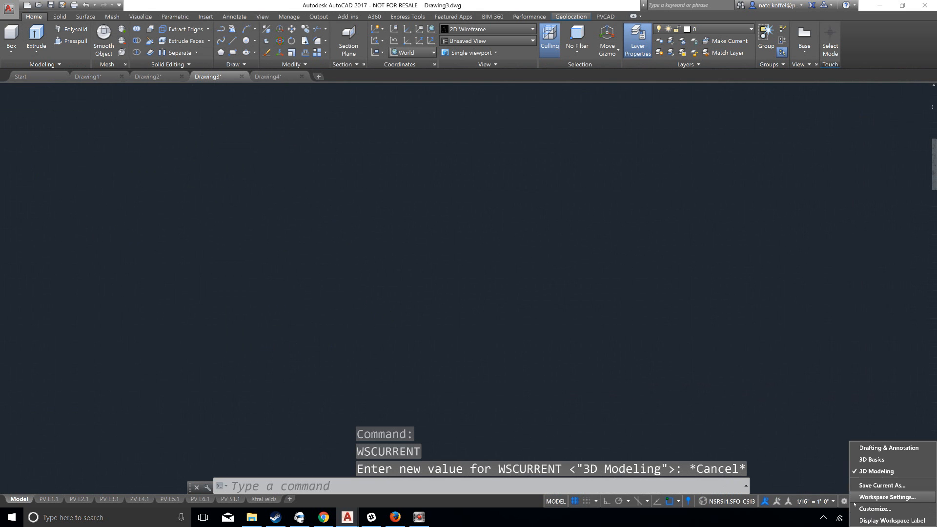
pyautogui.click(874, 448)
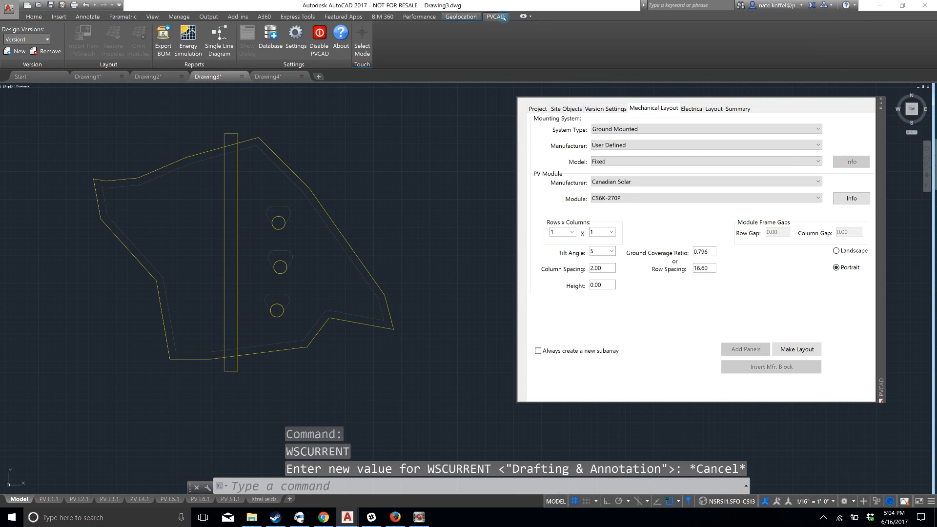
# Shift the PVCAD palette and reframe the drawing so the whole site outline is in view beside it
pyautogui.moveTo(337, 129); pyautogui.dragTo(393, 129, button='middle')
pyautogui.scroll(2, 393, 129)
pyautogui.moveTo(385, 162); pyautogui.dragTo(414, 163, button='middle')
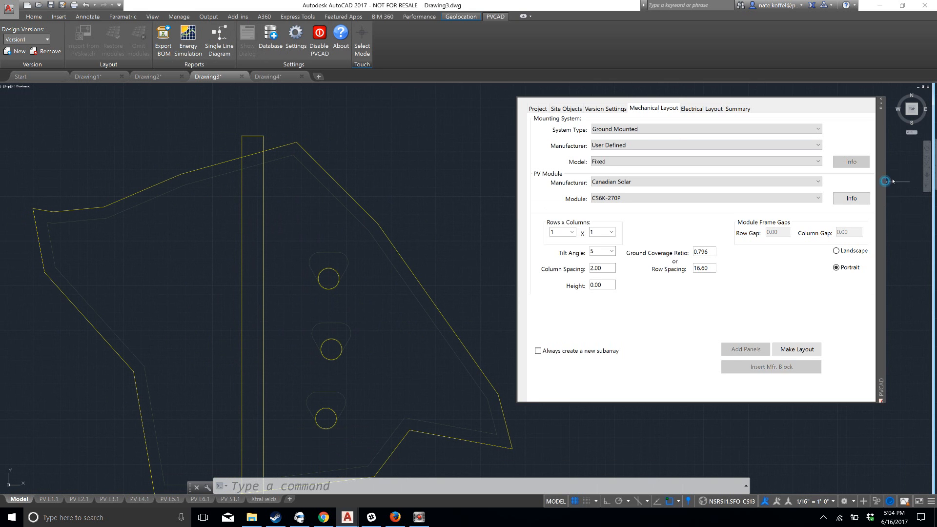
pyautogui.moveTo(882, 180); pyautogui.dragTo(897, 175)
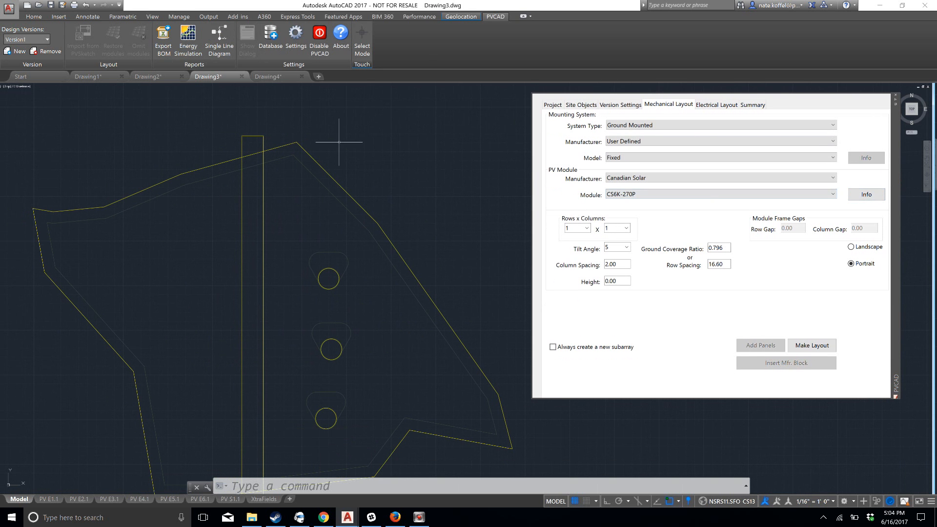
pyautogui.moveTo(224, 140)
pyautogui.mouseDown(button='middle')
pyautogui.moveTo(261, 118)
pyautogui.moveTo(231, 113)
pyautogui.moveTo(243, 110)
pyautogui.mouseUp(button='middle')
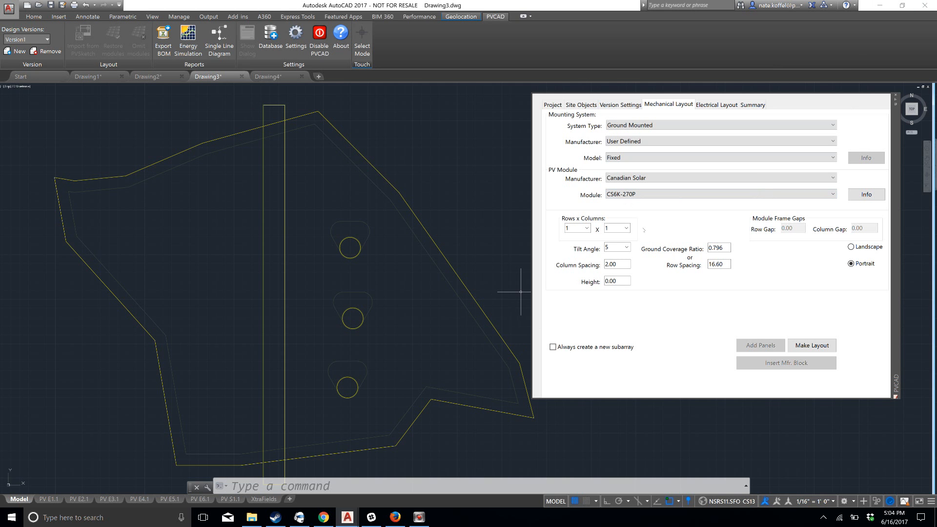
pyautogui.moveTo(444, 195); pyautogui.dragTo(403, 172, button='middle')
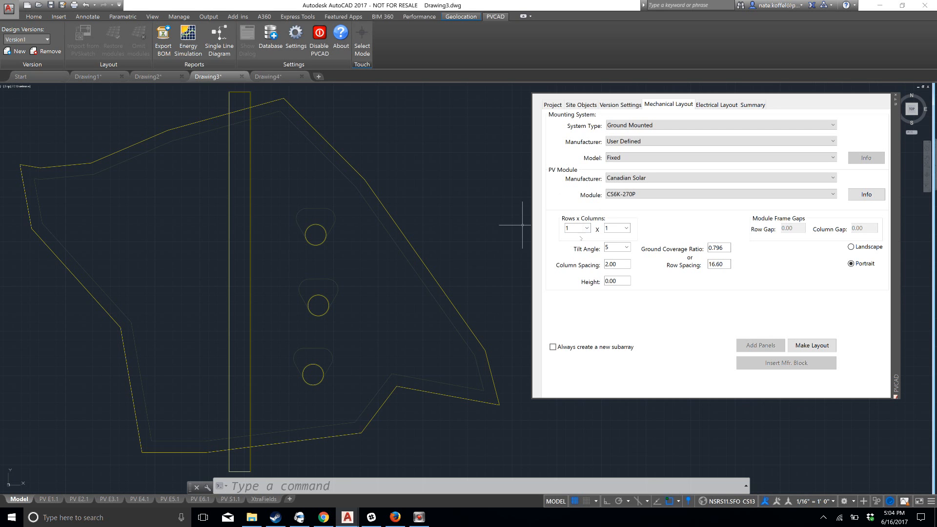
# Set the module table size to 4 rows by 20 columns and the tilt angle to 15
pyautogui.click(586, 229)
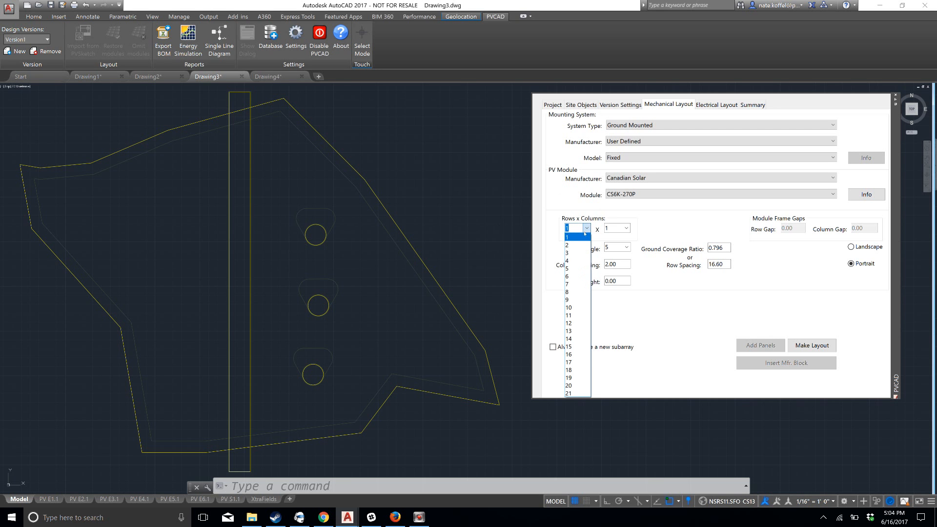
pyautogui.click(577, 261)
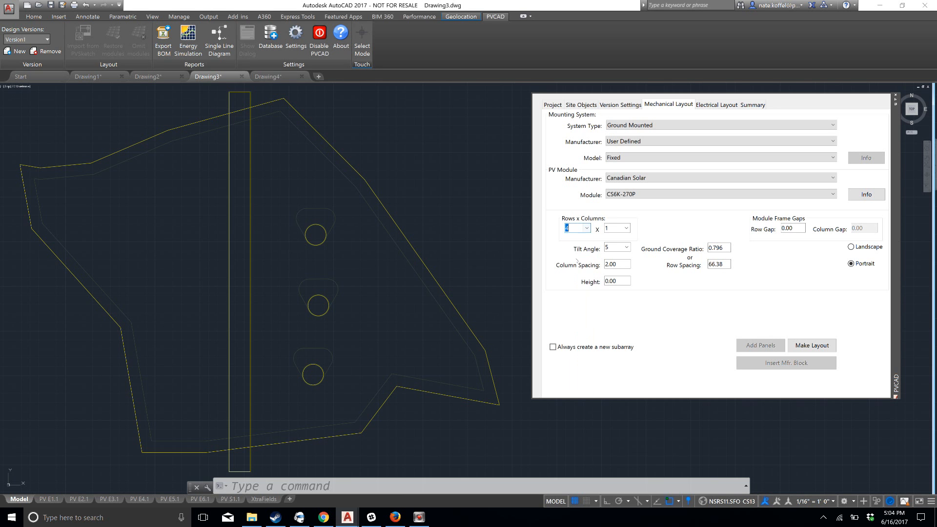
pyautogui.click(626, 228)
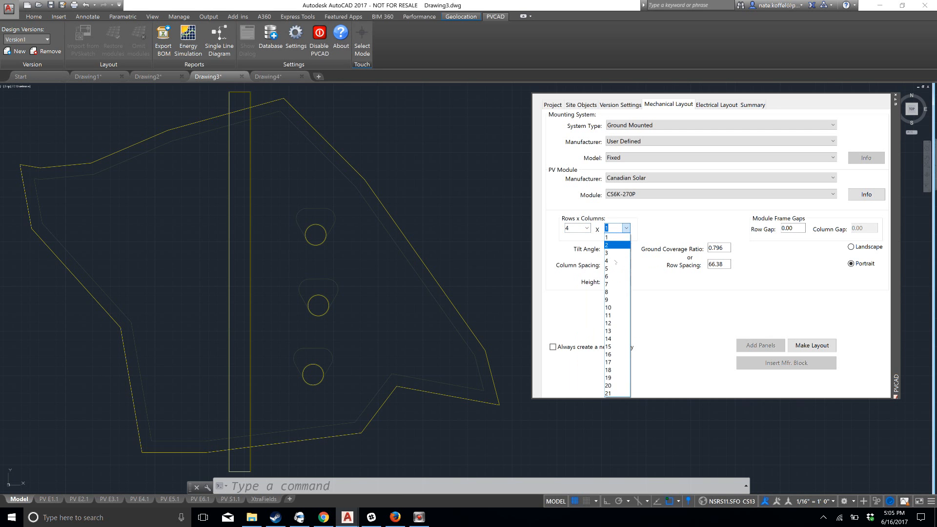
pyautogui.click(615, 385)
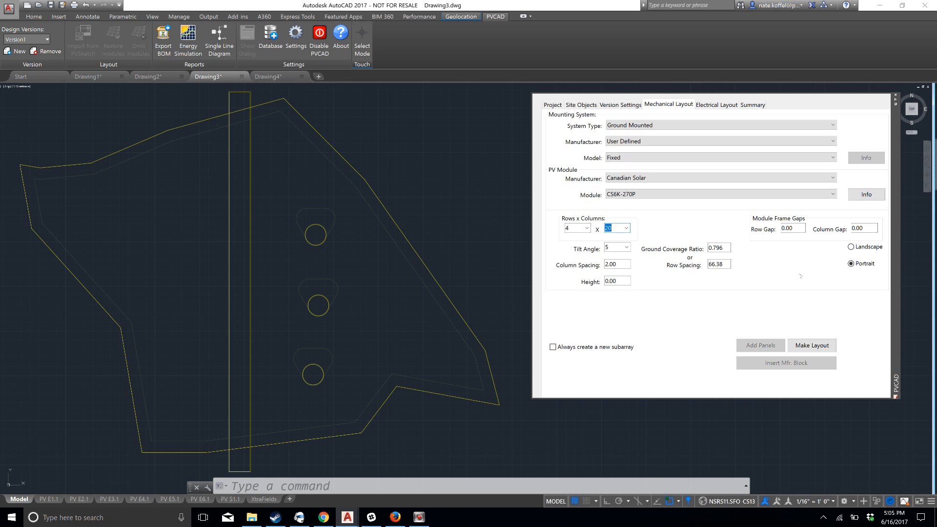
pyautogui.click(626, 247)
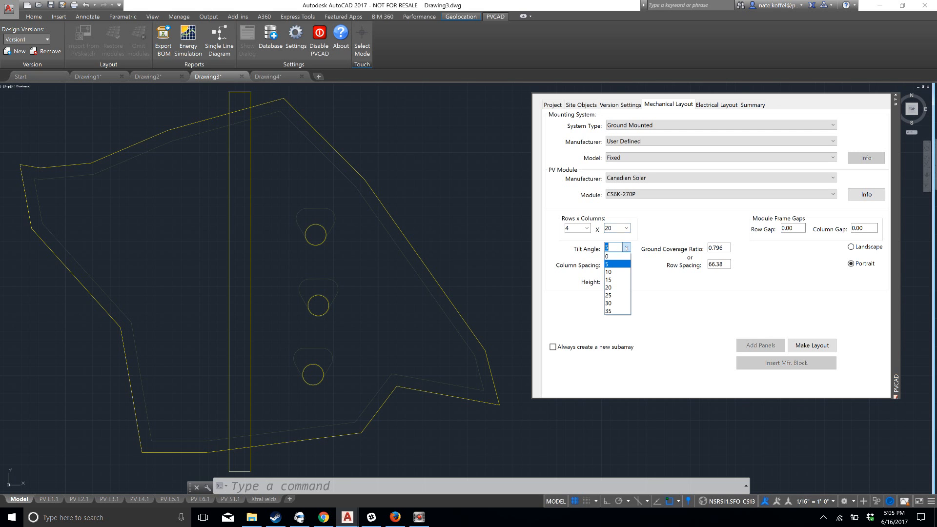
pyautogui.click(621, 281)
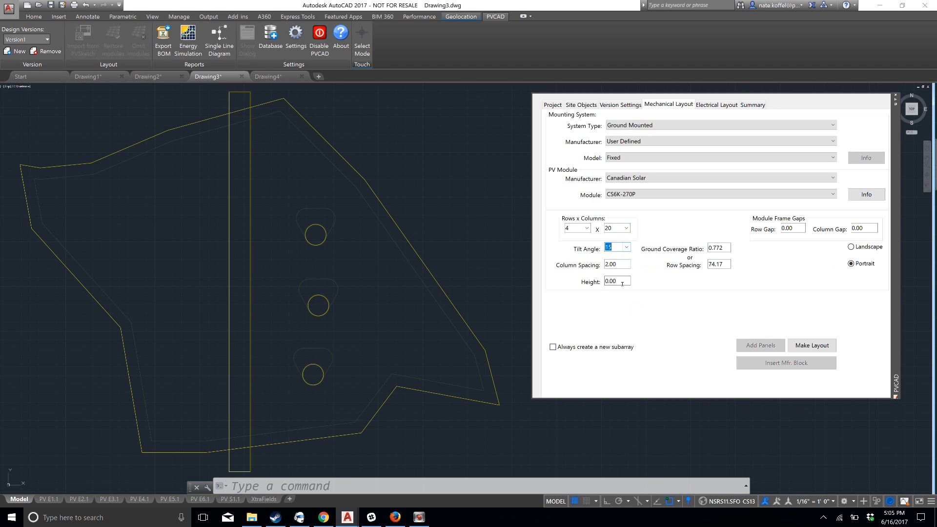
# Set the column spacing to 72 and the row spacing to 120
pyautogui.press('Tab')
pyautogui.write('72')
pyautogui.press('Tab')
pyautogui.press('Tab')
pyautogui.press('Tab')
pyautogui.write('120')
pyautogui.click(815, 343)
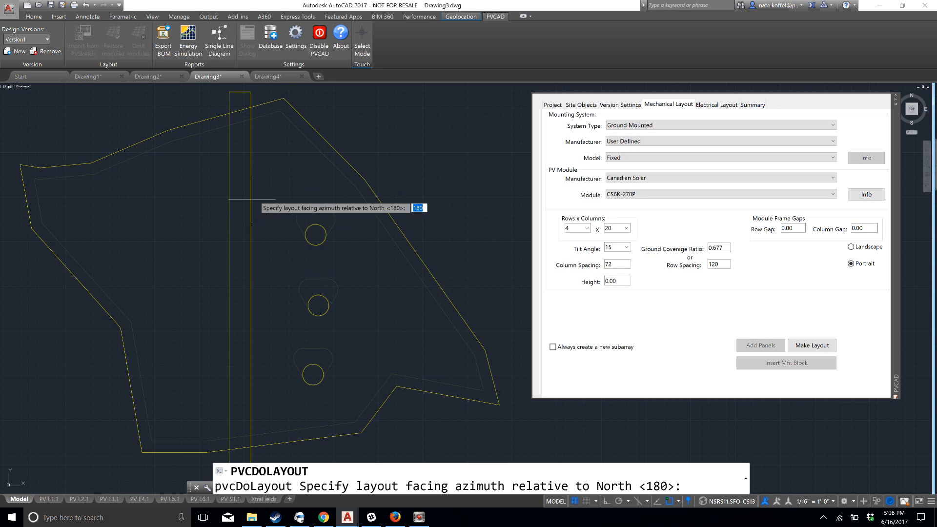
pyautogui.click(413, 224)
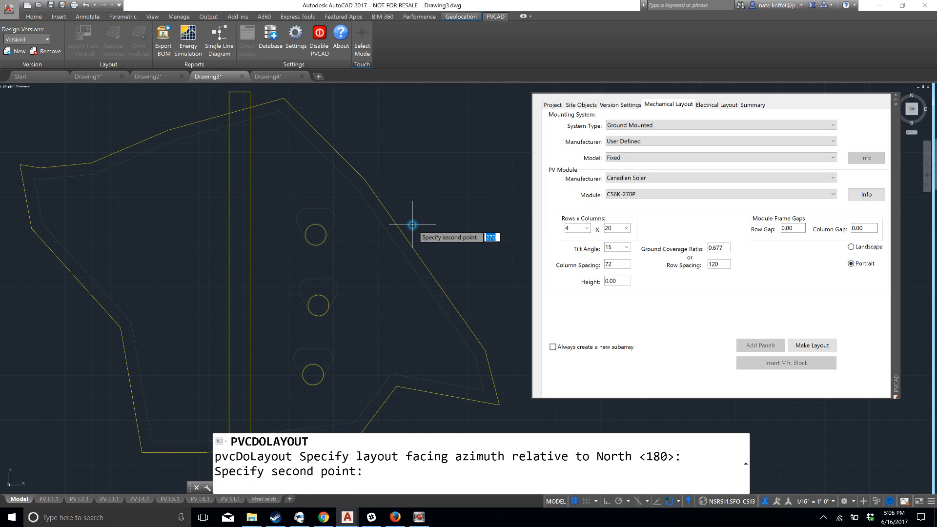
pyautogui.click(384, 192)
pyautogui.scroll(5, 381, 210)
pyautogui.scroll(-4, 379, 221)
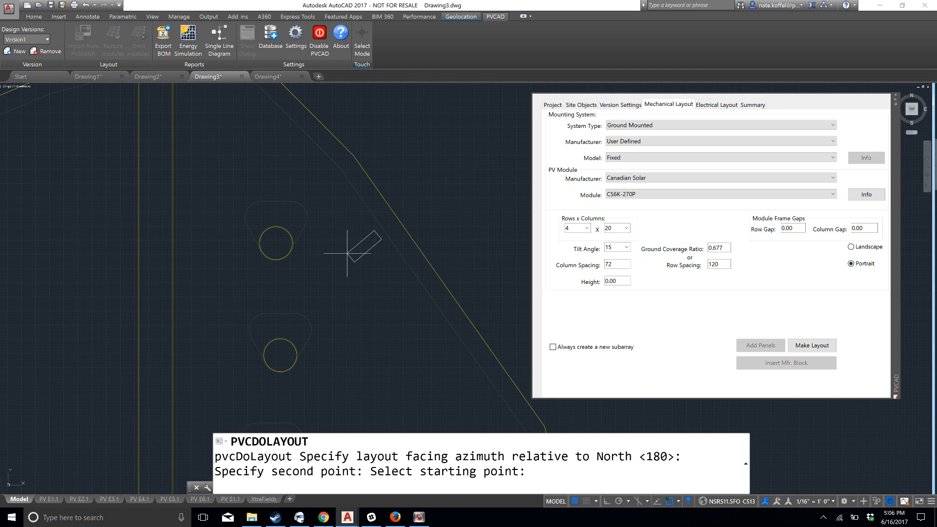
pyautogui.press('Escape')
pyautogui.scroll(-5, 347, 254)
pyautogui.scroll(1, 237, 220)
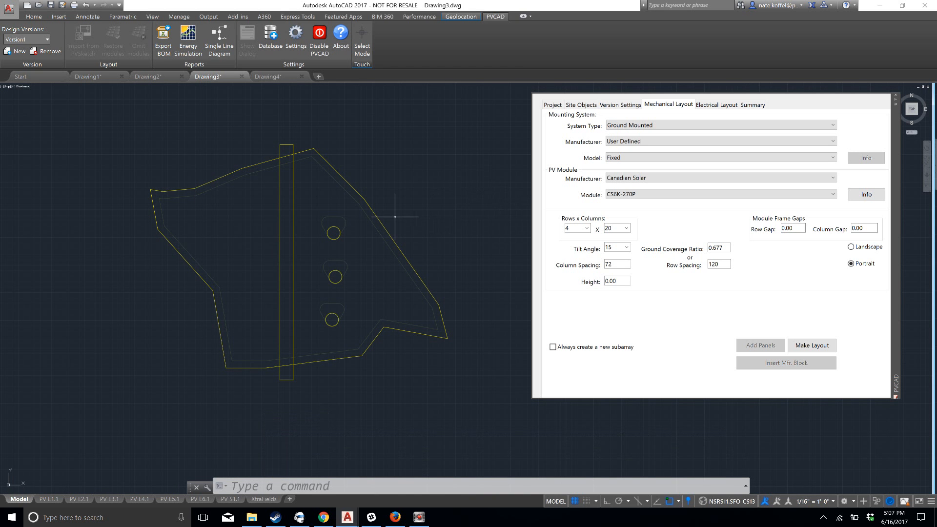
# Generate the module layout with the default facing azimuth of 180 and a starting point on the site's southwestern setback line
pyautogui.click(820, 346)
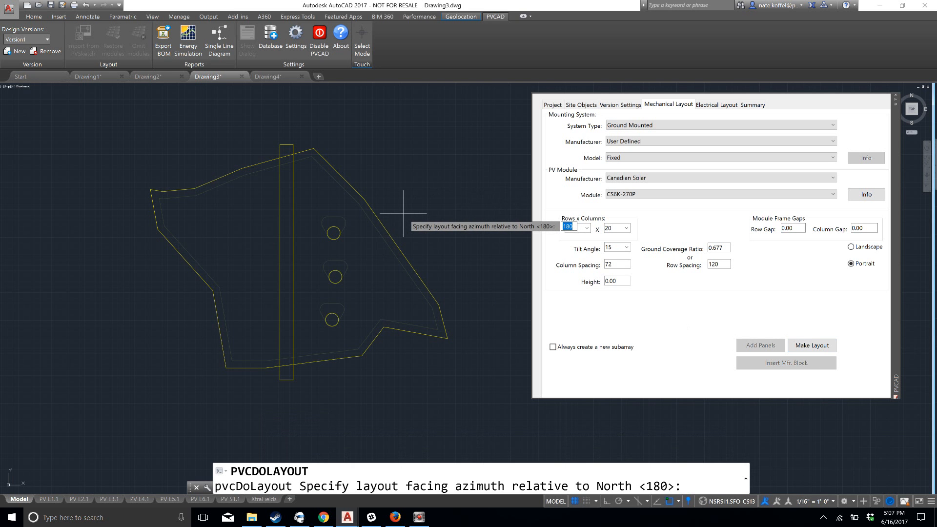
pyautogui.press('Return')
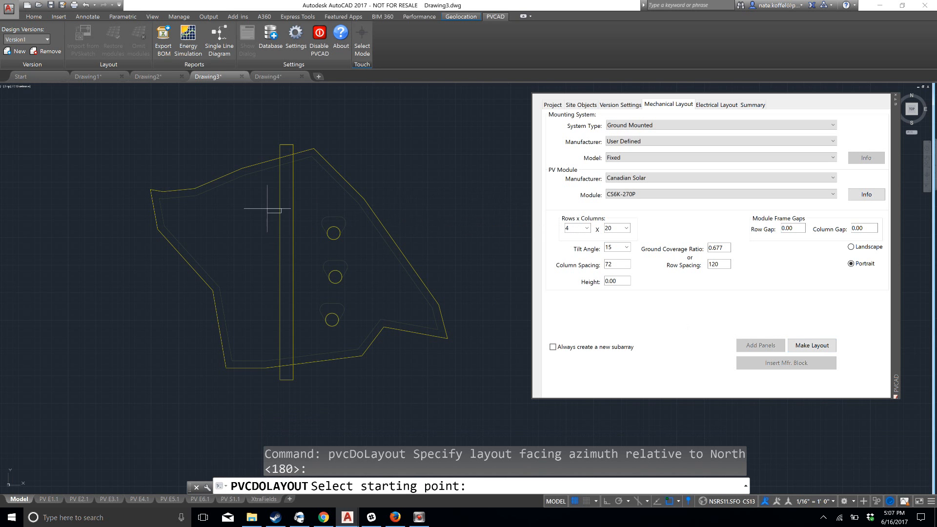
pyautogui.scroll(4, 238, 205)
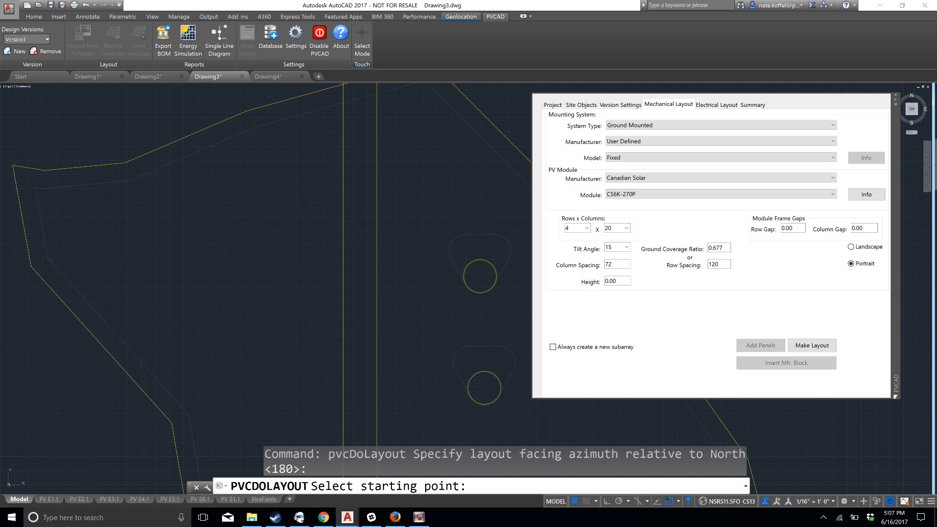
pyautogui.click(201, 369)
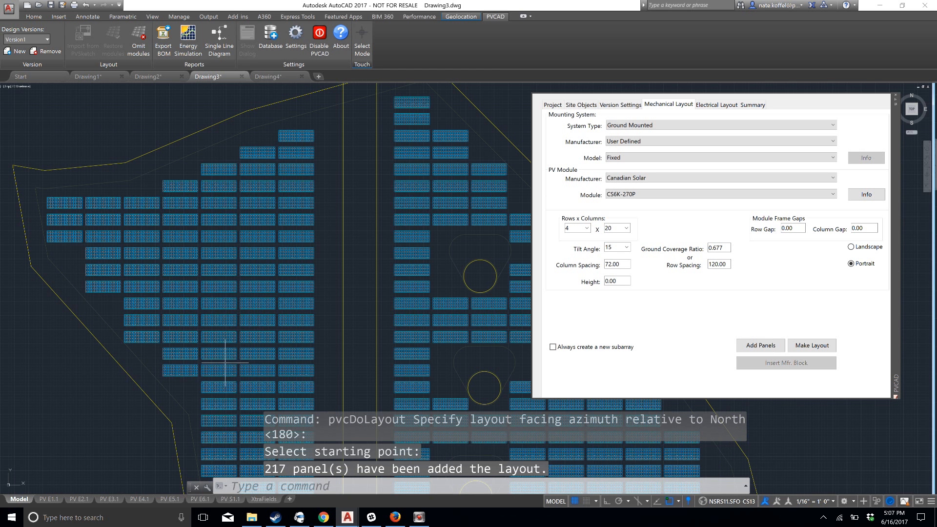
pyautogui.scroll(-2, 247, 253)
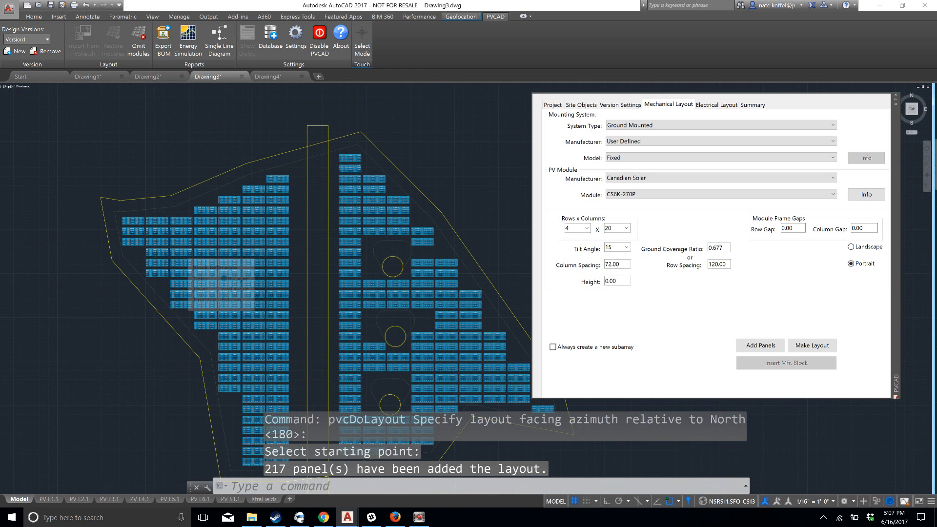
pyautogui.scroll(-2, 247, 251)
pyautogui.moveTo(277, 295); pyautogui.dragTo(258, 267, button='middle')
pyautogui.scroll(2, 288, 270)
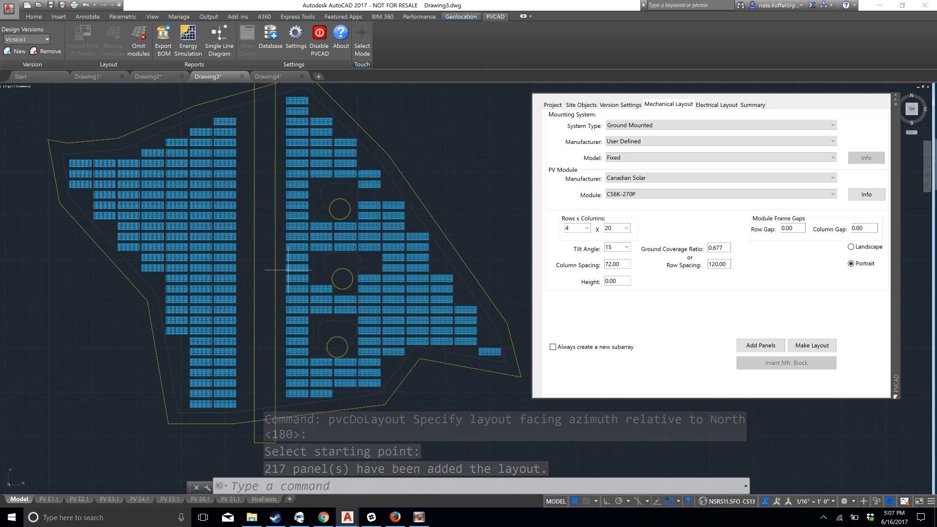
# Erase the lower protruding table northeast of the northernmost circular obstruction and the isolated table in the site's southeast corner
pyautogui.scroll(2, 323, 249)
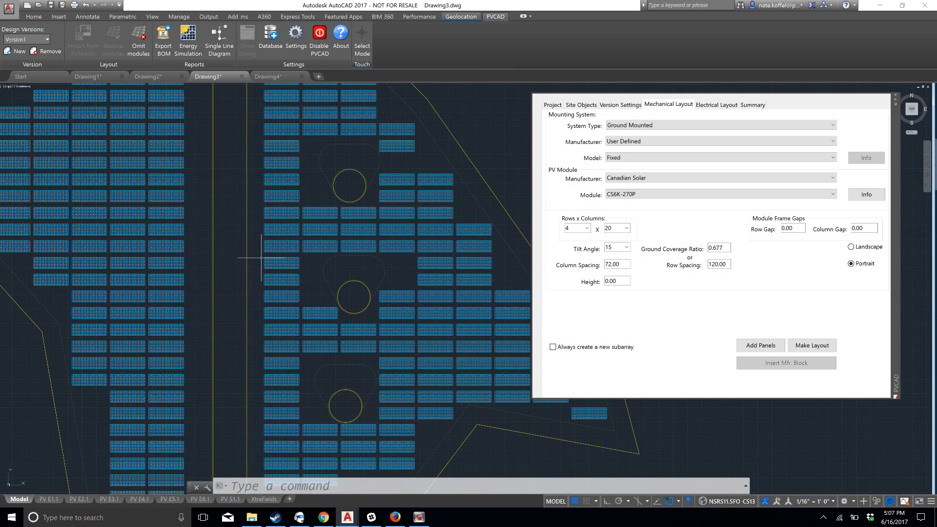
pyautogui.moveTo(181, 234); pyautogui.dragTo(133, 221, button='middle')
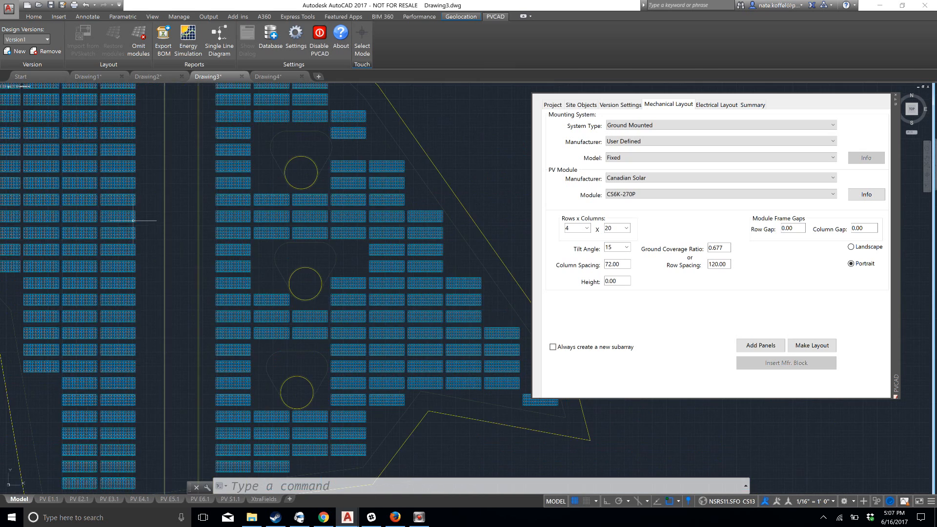
pyautogui.scroll(-2, 133, 220)
pyautogui.scroll(2, 196, 203)
pyautogui.click(287, 176)
pyautogui.click(274, 158)
pyautogui.press('Delete')
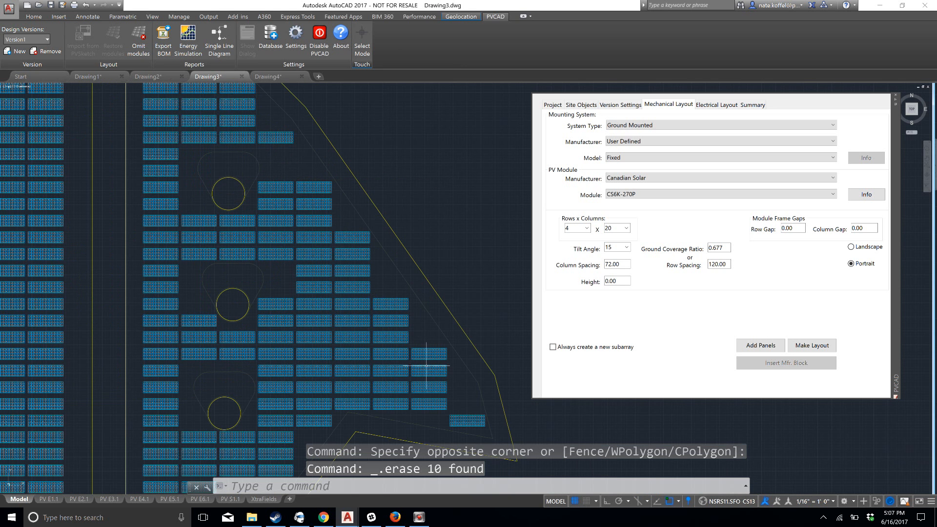
pyautogui.click(455, 414)
pyautogui.click(459, 421)
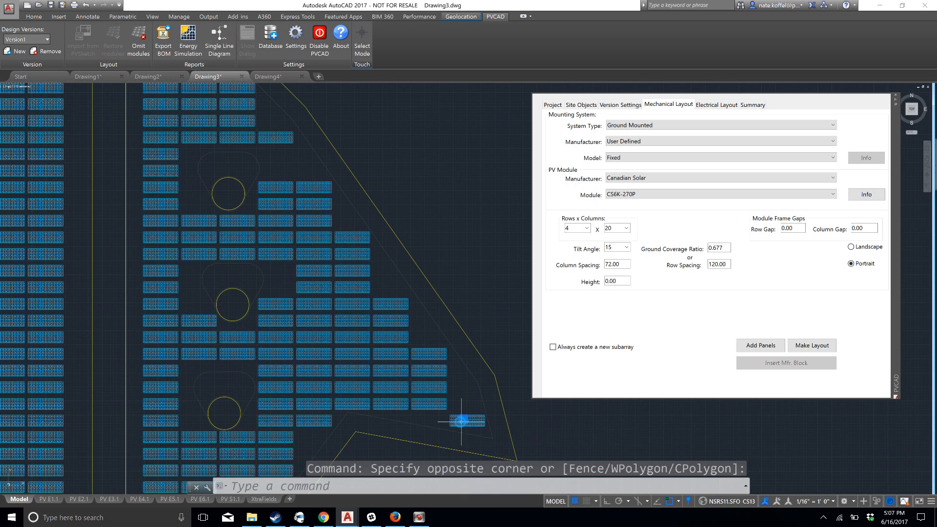
pyautogui.press('Delete')
# Examine the generated layout across the whole site and the individual modules in the tables up close
pyautogui.scroll(-2, 239, 314)
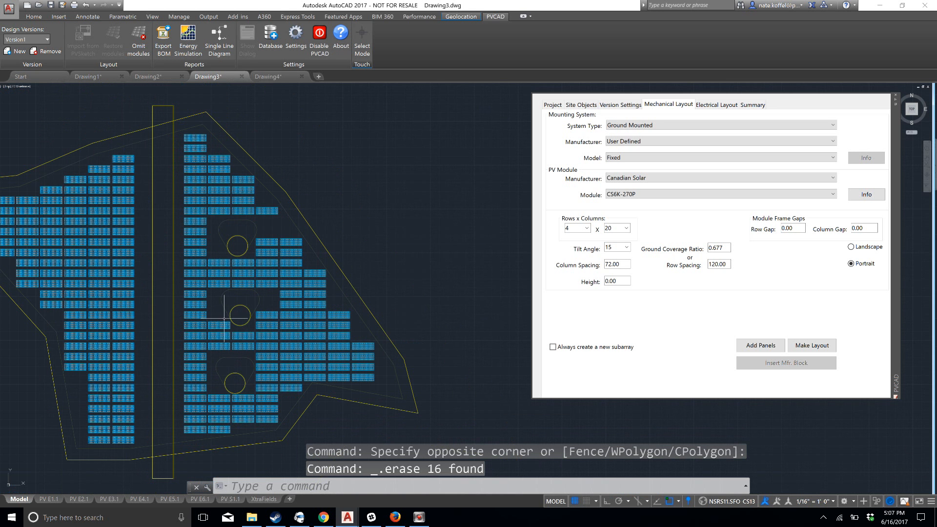
pyautogui.moveTo(174, 270); pyautogui.dragTo(263, 246, button='middle')
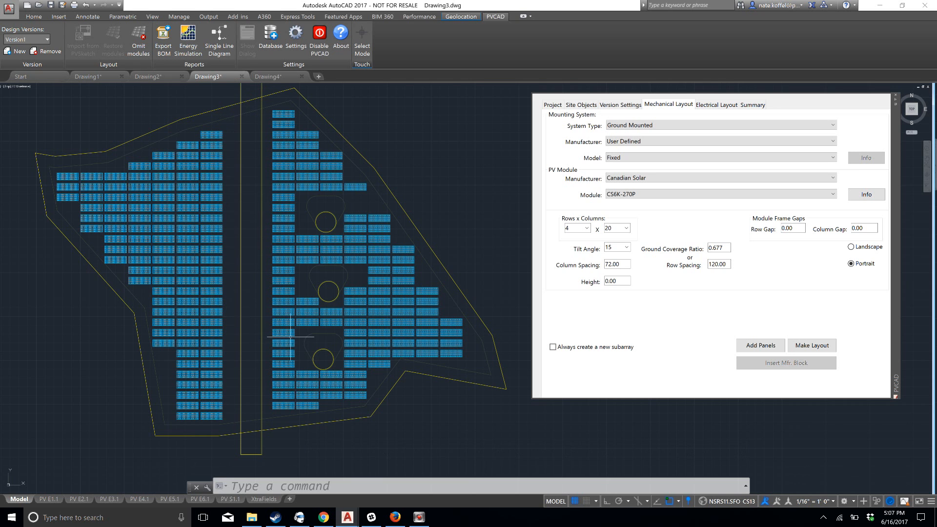
pyautogui.scroll(5, 289, 337)
pyautogui.scroll(4, 213, 304)
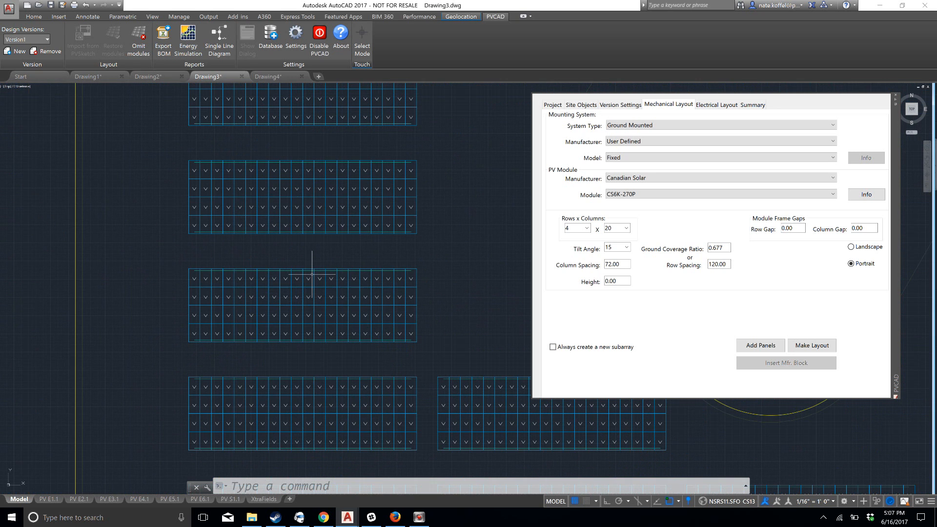
pyautogui.scroll(-4, 335, 218)
pyautogui.scroll(-5, 336, 217)
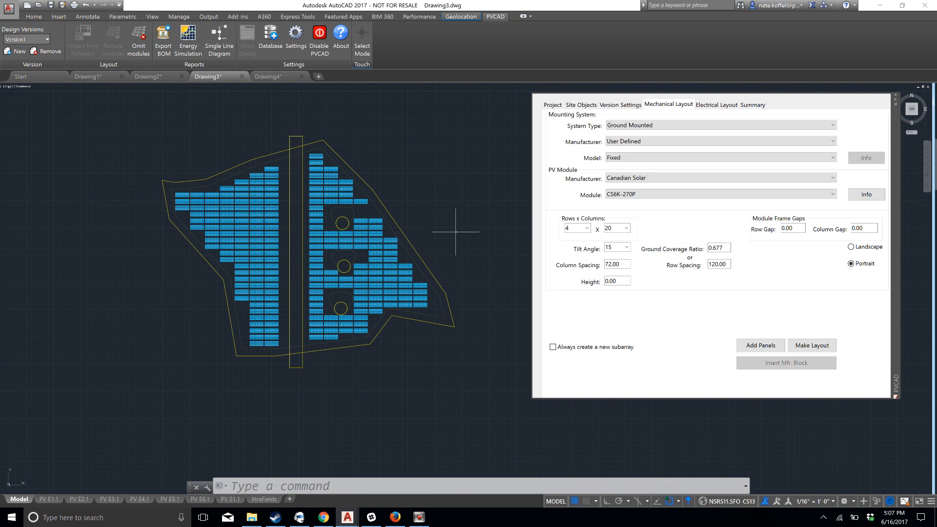
pyautogui.scroll(2, 479, 231)
pyautogui.scroll(2, 162, 205)
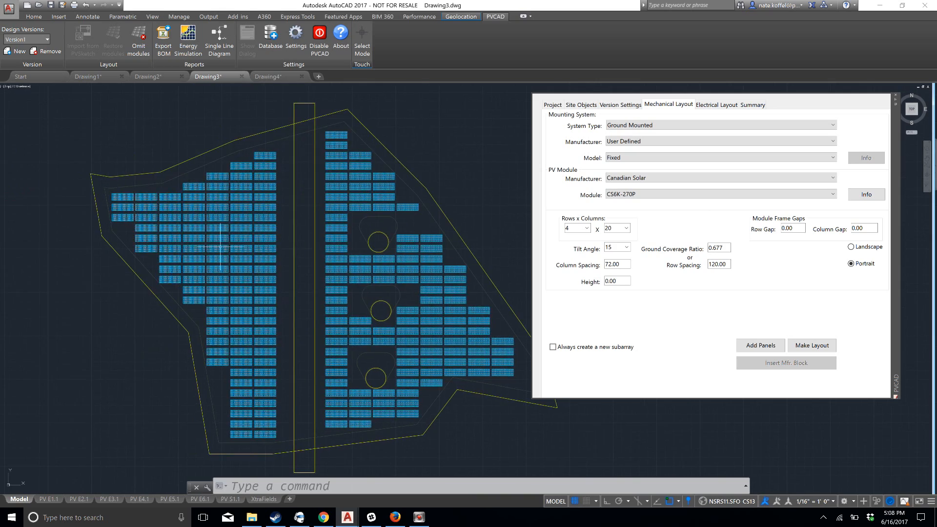
# Erase the northern 16 tables of the column bordering the west side of the central vertical strip
pyautogui.scroll(4, 221, 247)
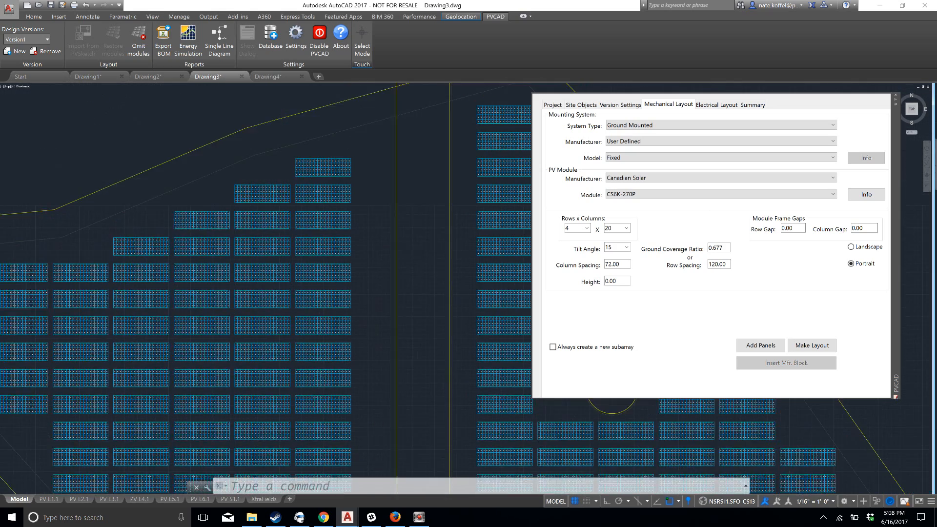
pyautogui.scroll(-3, 337, 298)
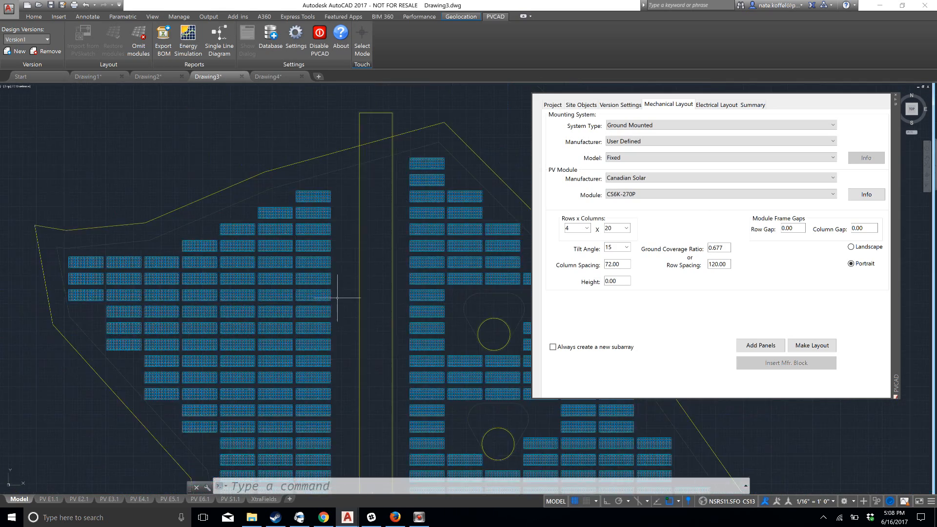
pyautogui.moveTo(337, 297); pyautogui.dragTo(309, 212, button='middle')
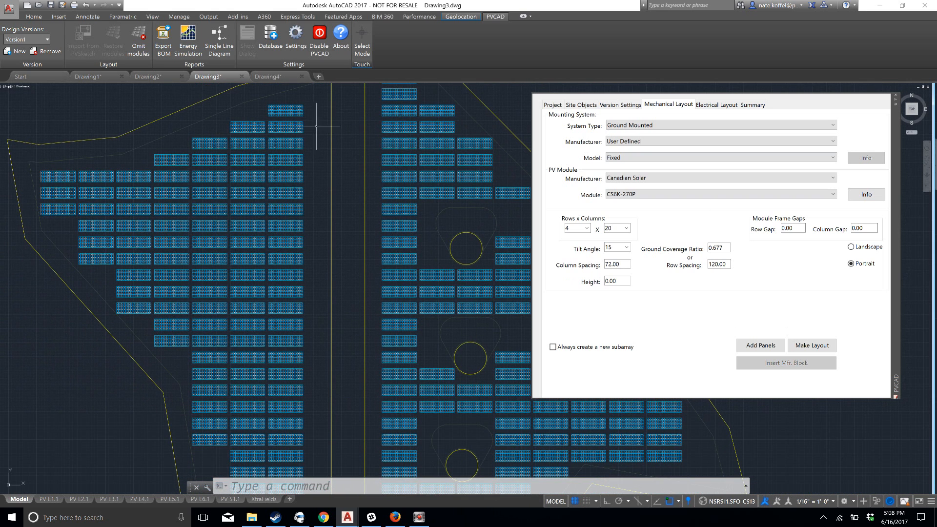
pyautogui.click(309, 103)
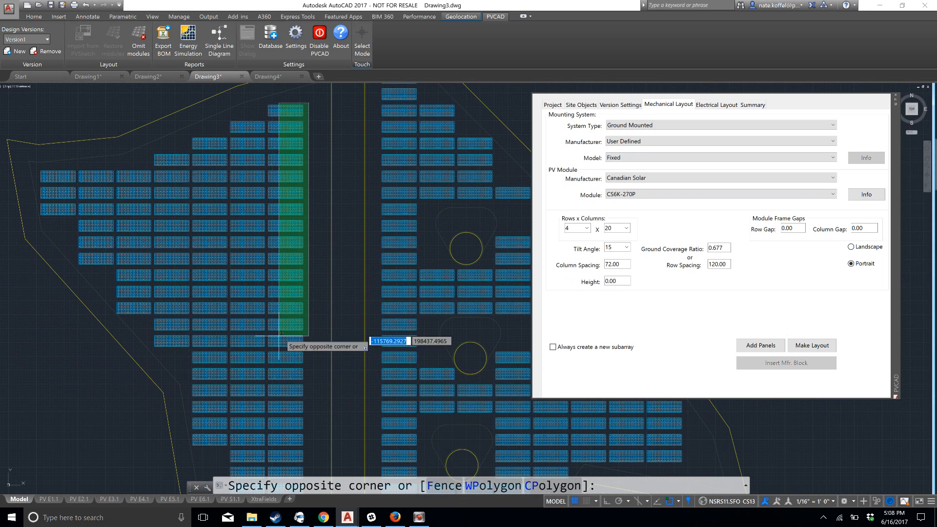
pyautogui.click(279, 367)
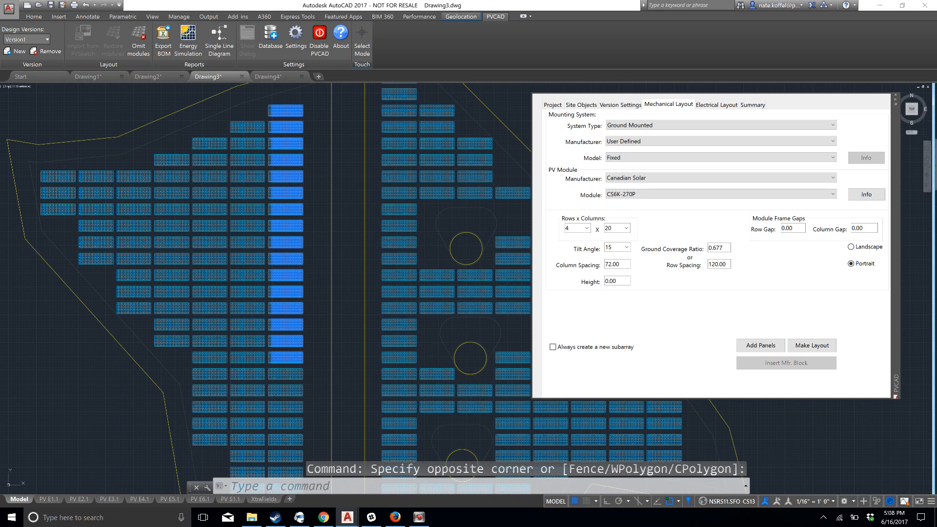
pyautogui.press('Delete')
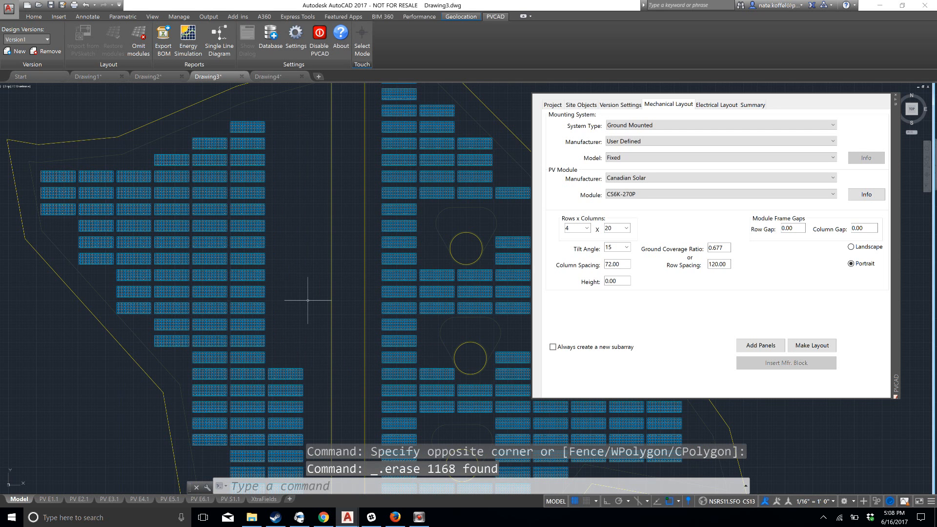
# Undo the last erase to restore the northern tables of the column west of the central strip
pyautogui.hotkey('ctrl', 'z')
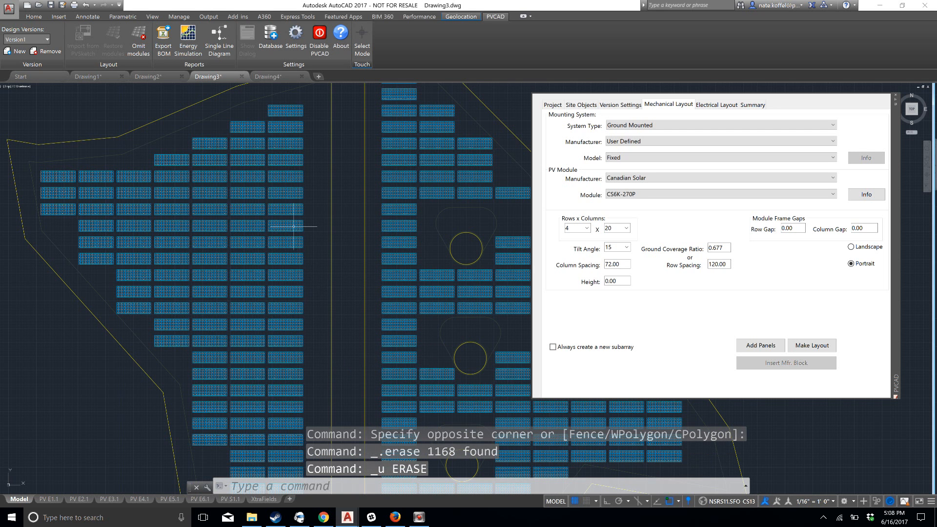
# Try to move the fifth and sixth tables from the north in the column bordering the central strip westward, and undo the move
pyautogui.click(311, 171)
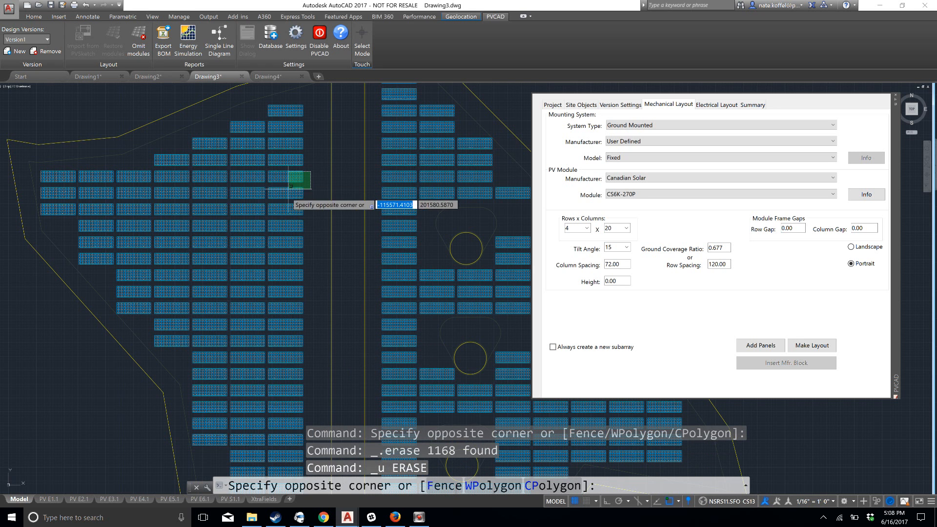
pyautogui.click(266, 200)
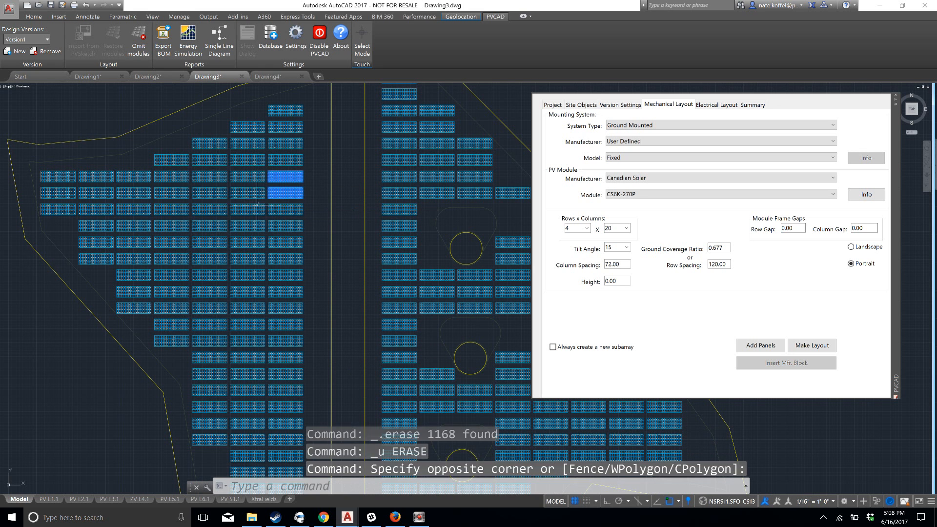
pyautogui.write('m')
pyautogui.press('space')
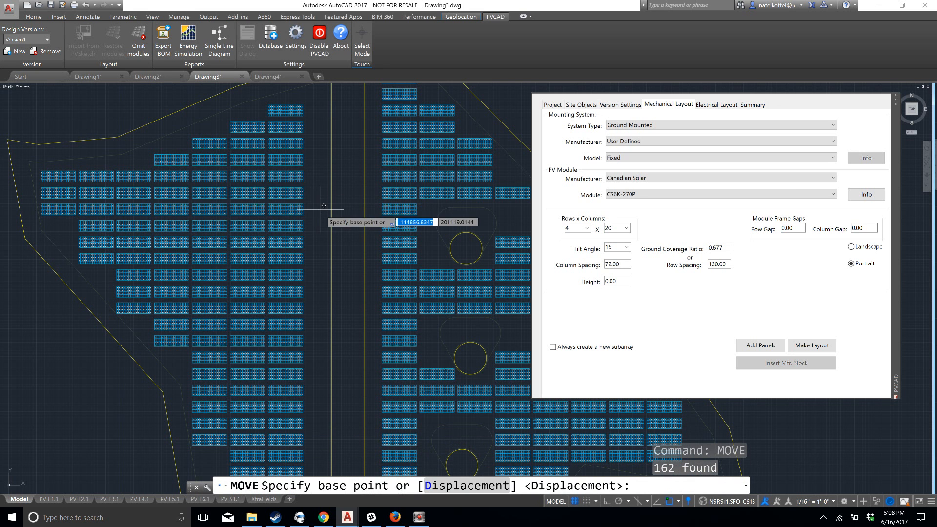
pyautogui.click(319, 209)
pyautogui.click(237, 204)
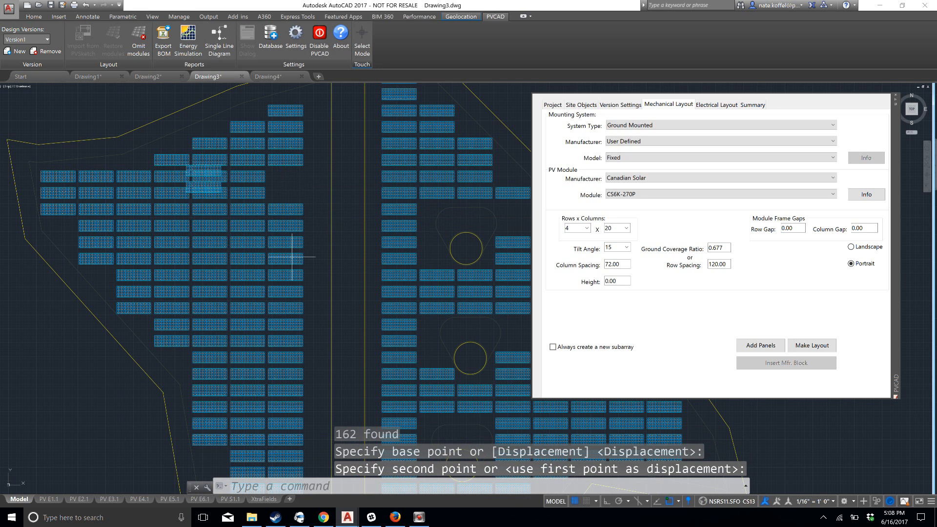
pyautogui.hotkey('ctrl', 'z')
pyautogui.press('Escape')
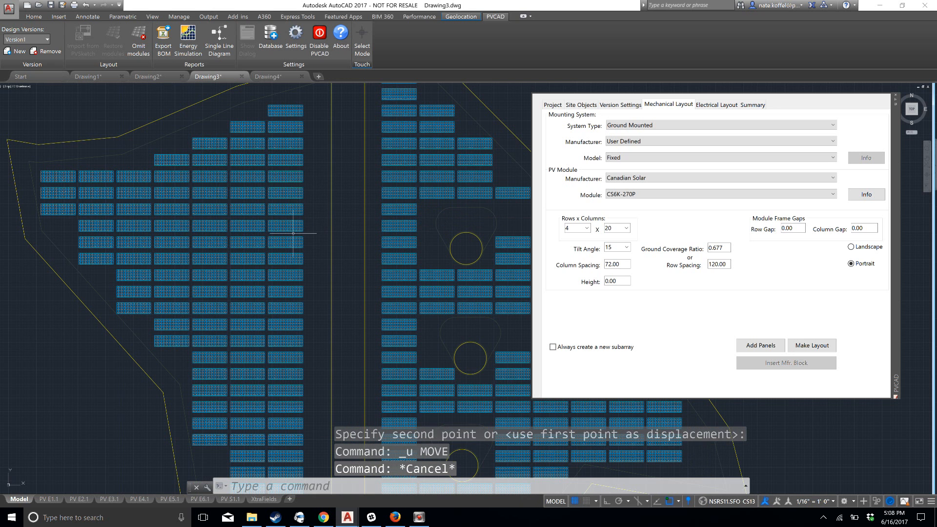
# Try to copy the two northernmost tables and part of the third in the column west of the central strip and paste them
pyautogui.click(308, 104)
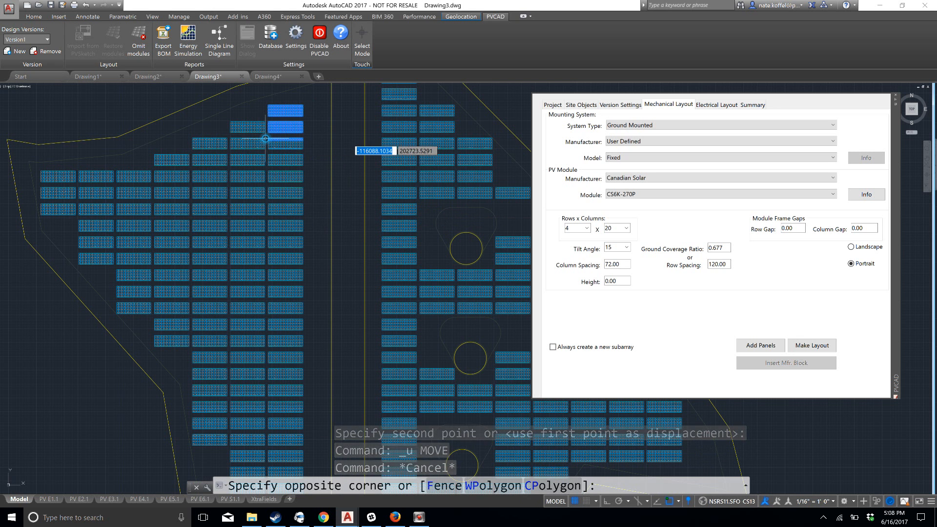
pyautogui.click(266, 138)
pyautogui.hotkey('ctrl', 'c')
pyautogui.hotkey('ctrl', 'v')
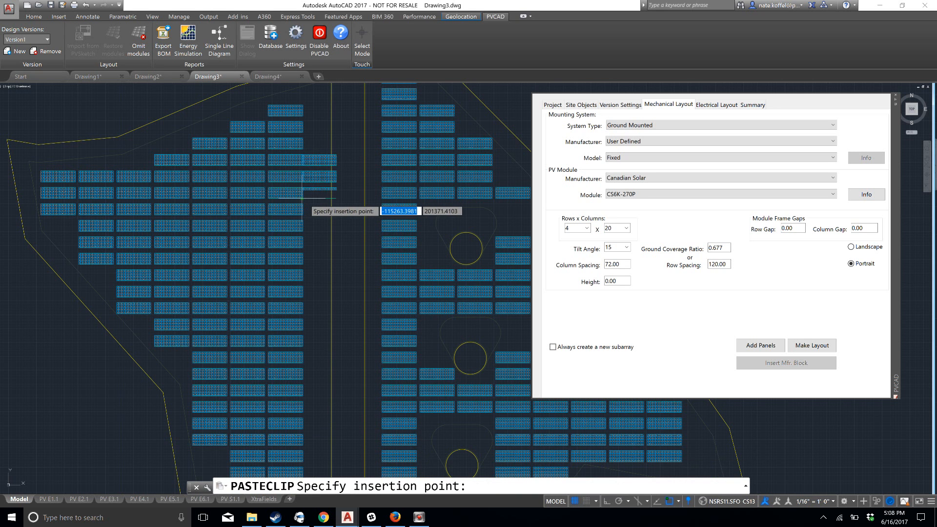
pyautogui.press('Escape')
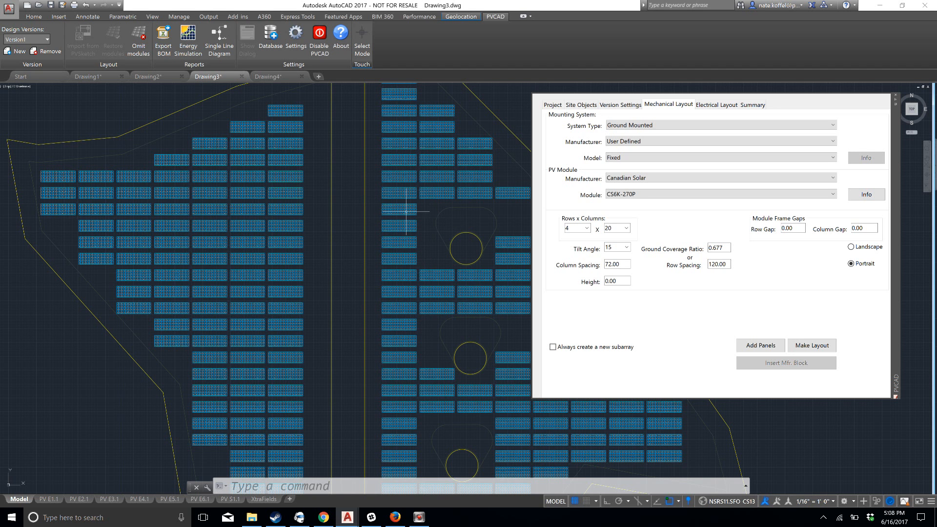
# Display the design summary for Version1 alongside the layout of the whole site
pyautogui.scroll(-2, 405, 212)
pyautogui.moveTo(416, 213); pyautogui.dragTo(299, 208, button='middle')
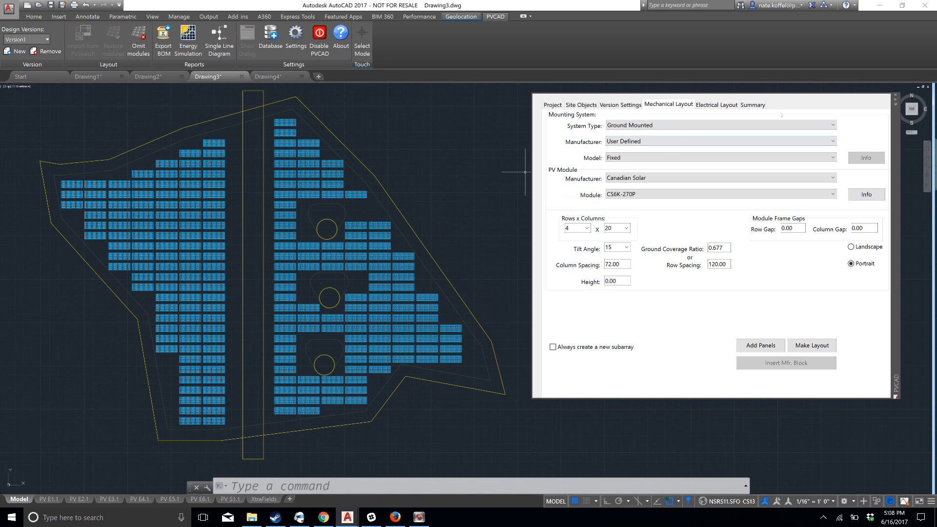
pyautogui.click(762, 108)
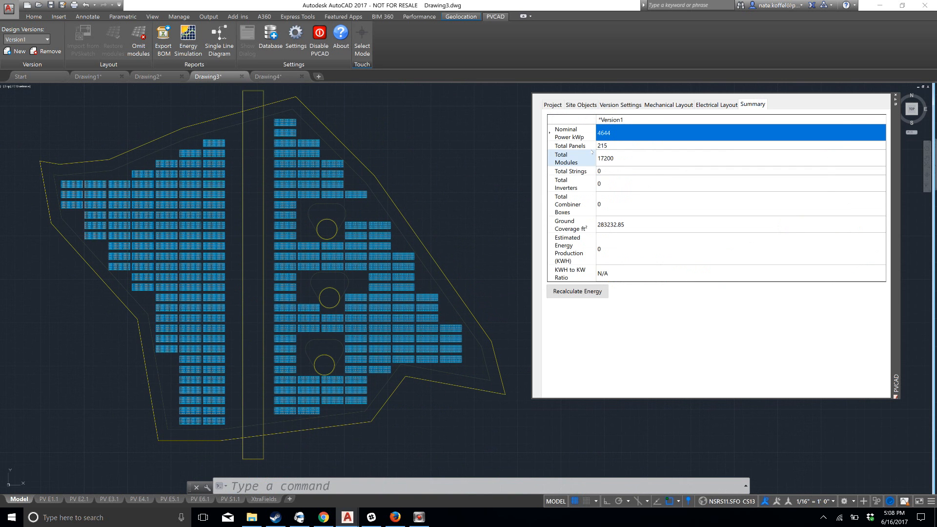
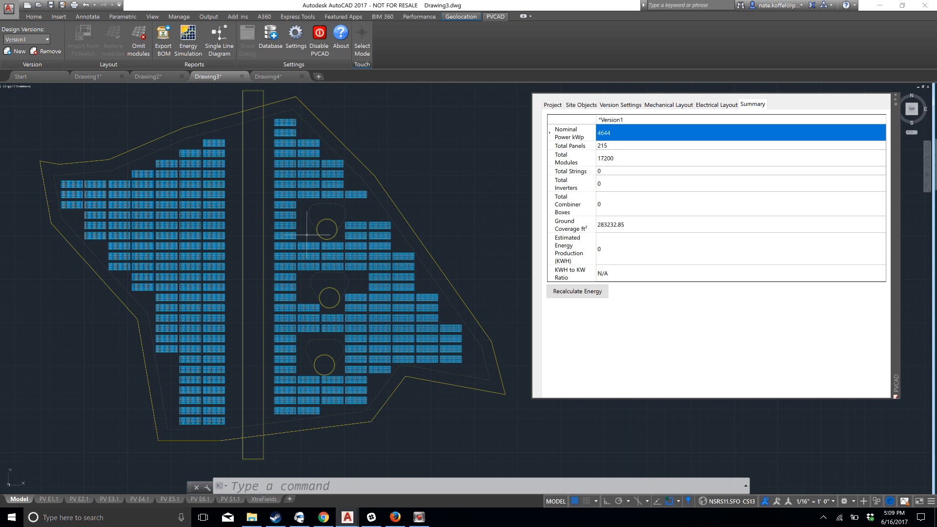
# Review the site layout together with the electrical and mechanical layout settings of Version1
pyautogui.moveTo(108, 293); pyautogui.dragTo(155, 281, button='middle')
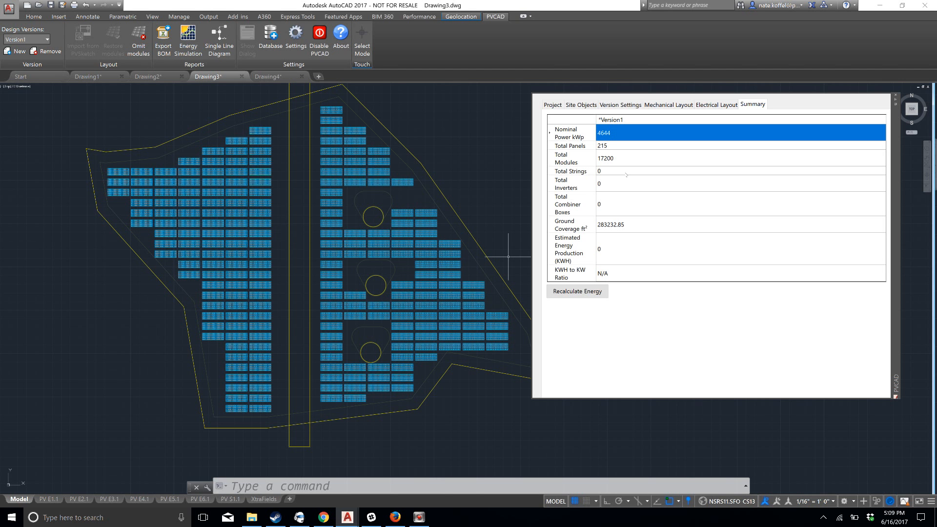
pyautogui.scroll(-2, 509, 257)
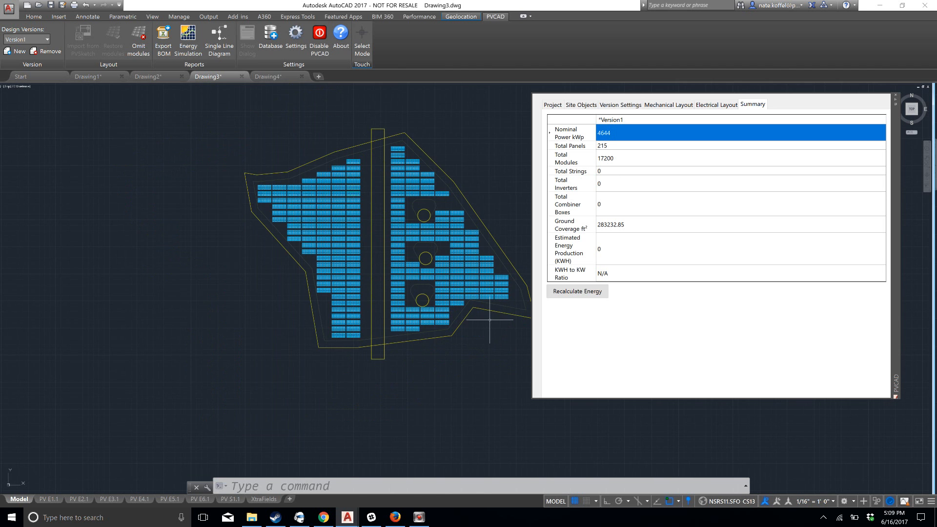
pyautogui.scroll(-2, 447, 296)
pyautogui.scroll(2, 447, 295)
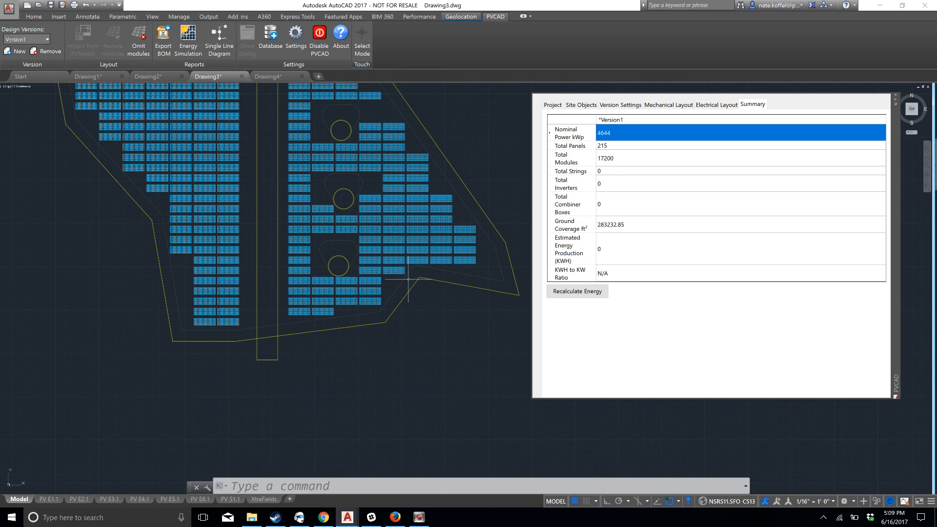
pyautogui.click(716, 105)
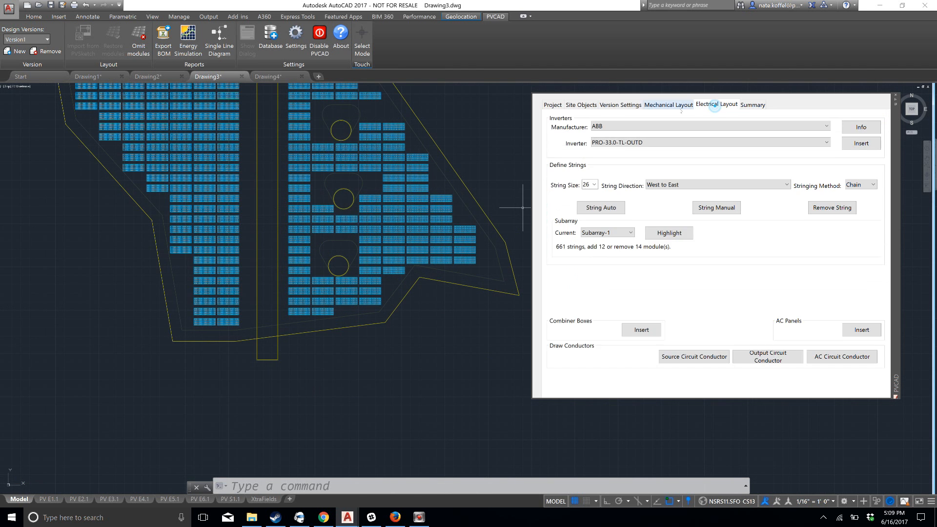
pyautogui.click(669, 104)
pyautogui.scroll(-2, 346, 260)
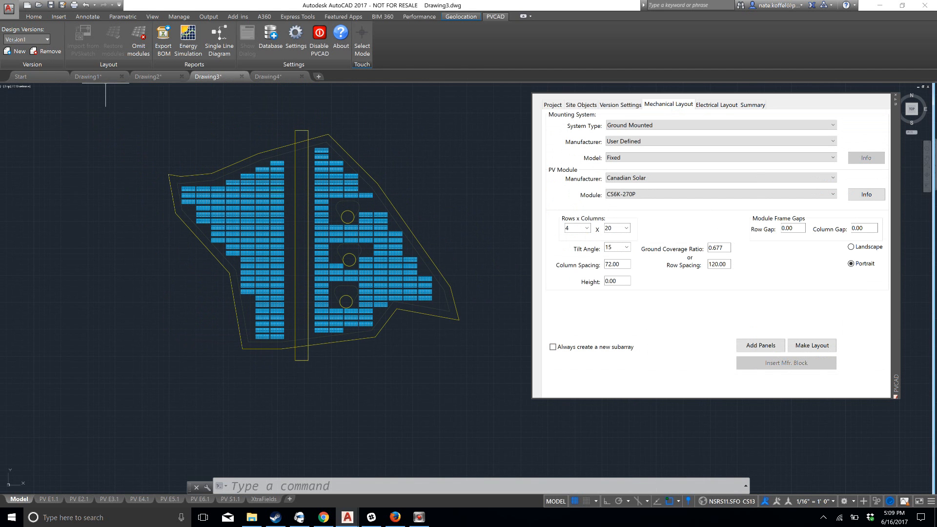
# Rename design version Version1 as 4.6 and create a new design version
pyautogui.click(45, 39)
pyautogui.write('4.6')
pyautogui.click(754, 102)
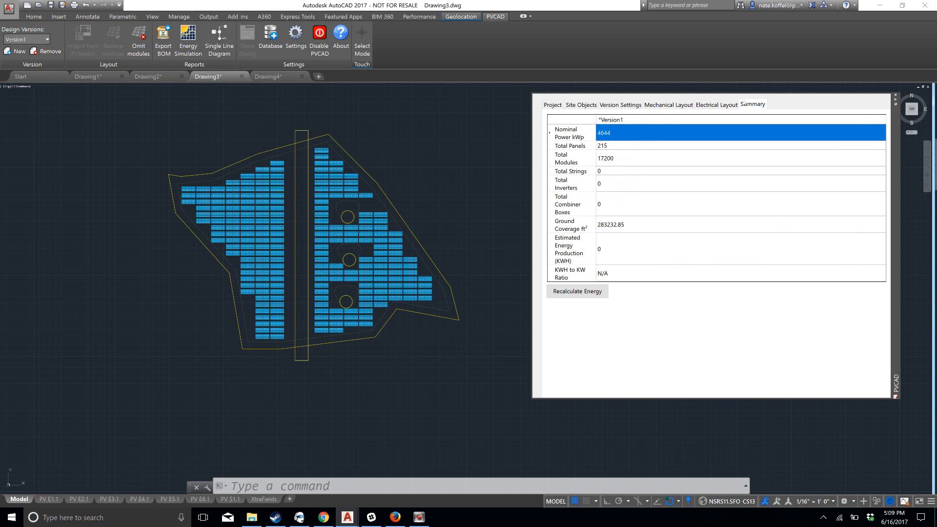
pyautogui.click(30, 39)
pyautogui.write('4.6')
pyautogui.press('Return')
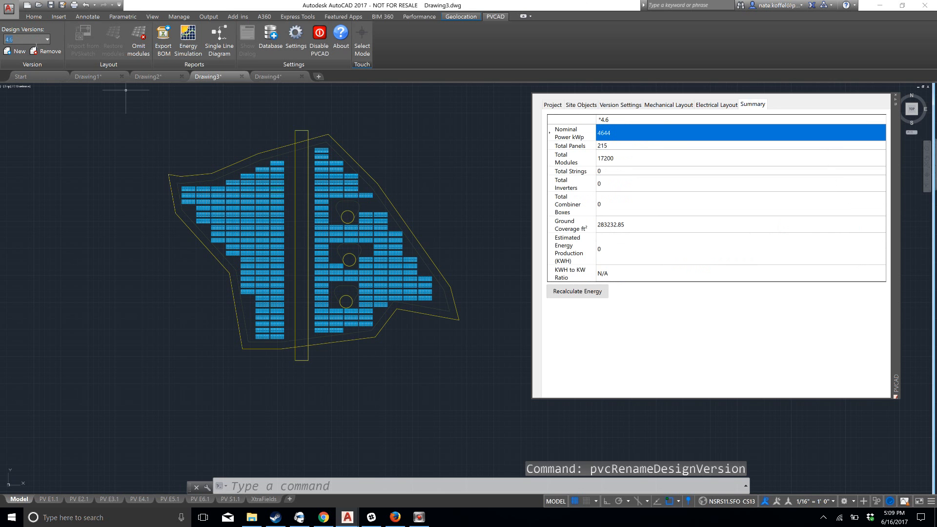
pyautogui.click(17, 51)
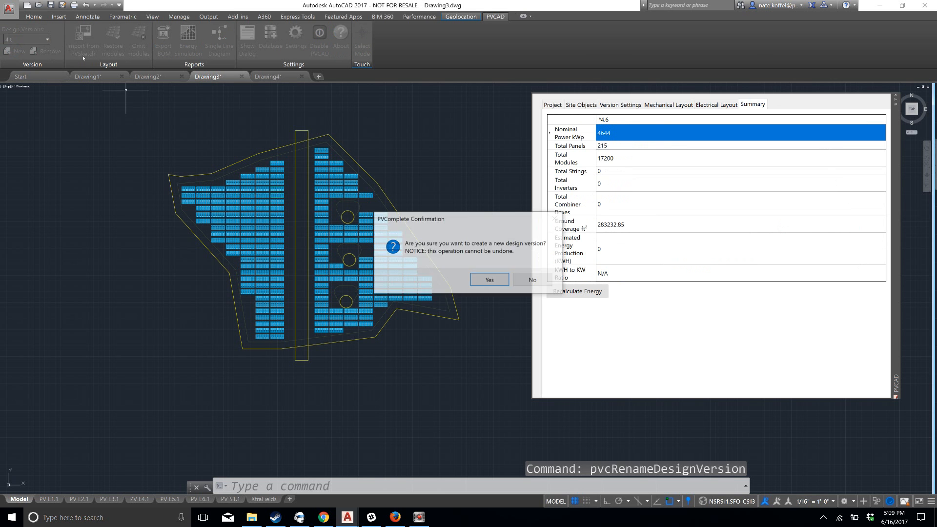
pyautogui.click(490, 280)
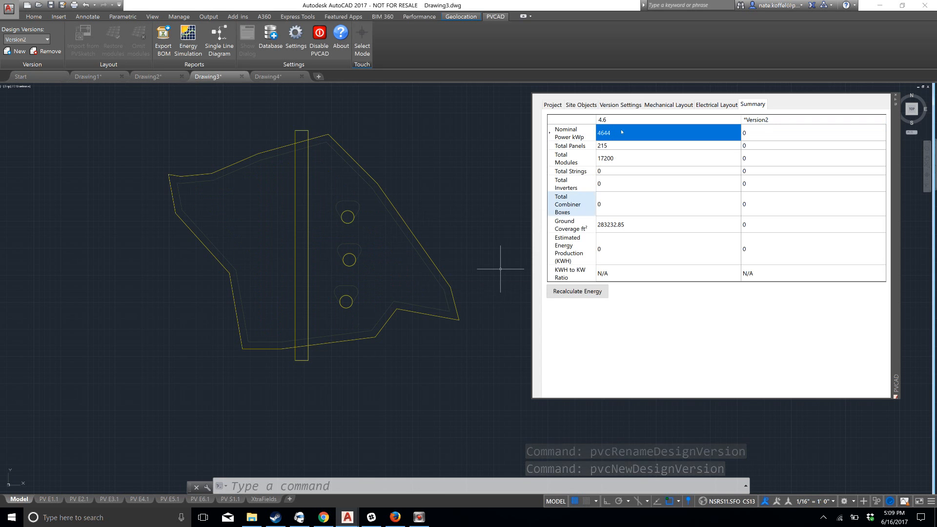
# Set the new version's row spacing to 200 and its PV module to Canadian Solar CS6K-275M
pyautogui.click(659, 104)
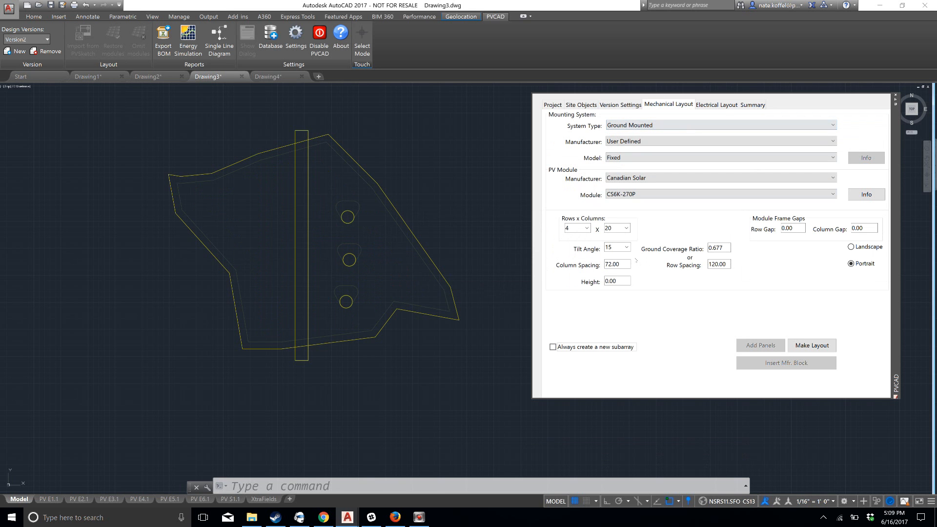
pyautogui.moveTo(729, 264); pyautogui.dragTo(627, 264)
pyautogui.write('200')
pyautogui.press('Tab')
pyautogui.click(646, 195)
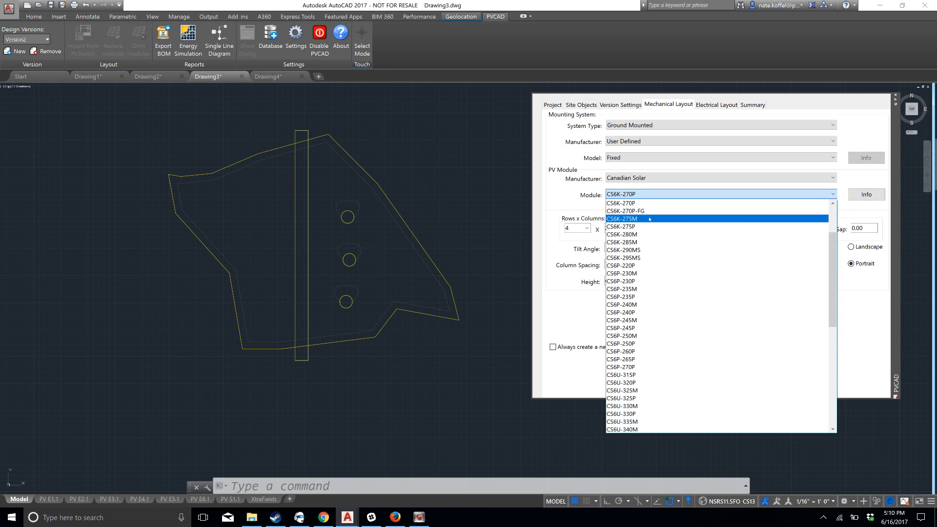
pyautogui.click(649, 218)
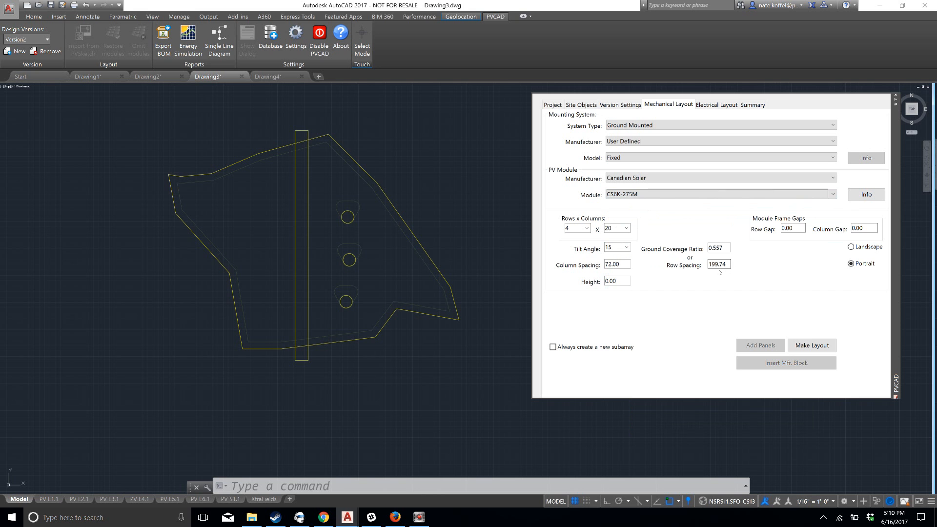
# Generate the module layout facing azimuth 180, starting at the inner northwest corner of the site outline
pyautogui.click(812, 345)
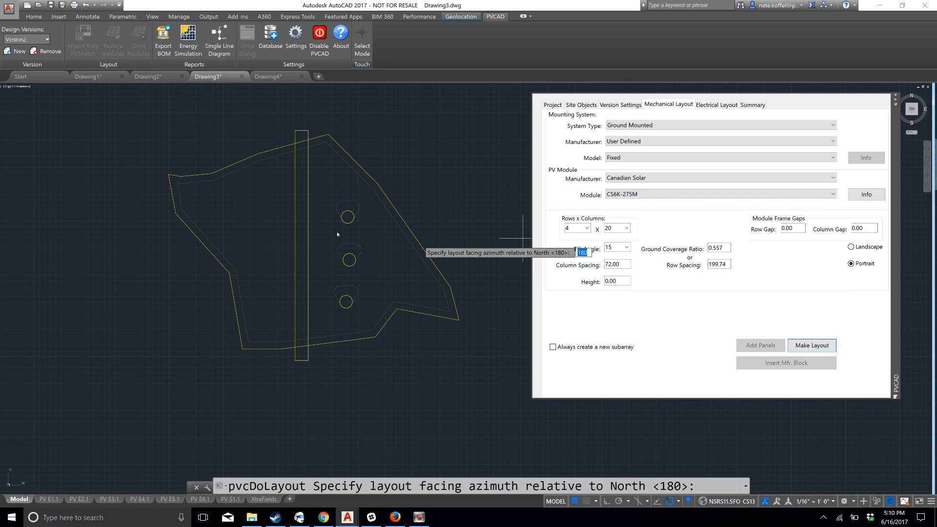
pyautogui.press('Return')
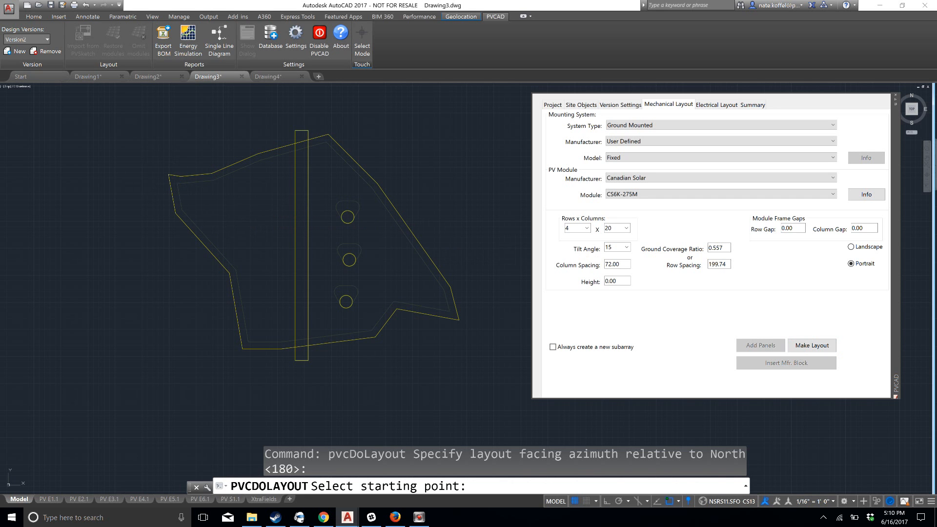
pyautogui.click(183, 185)
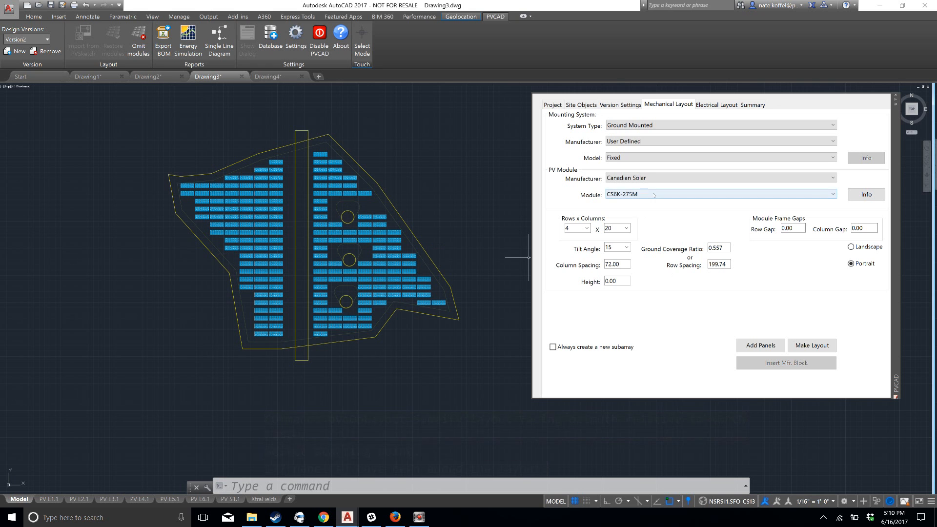
# Display the design summary comparing versions 4.6 and Version2 alongside the new layout
pyautogui.click(32, 40)
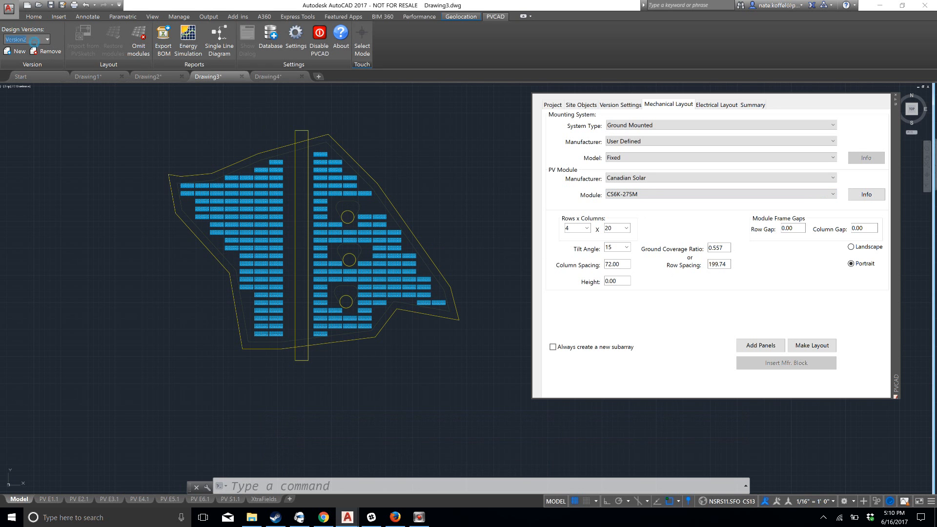
pyautogui.click(756, 108)
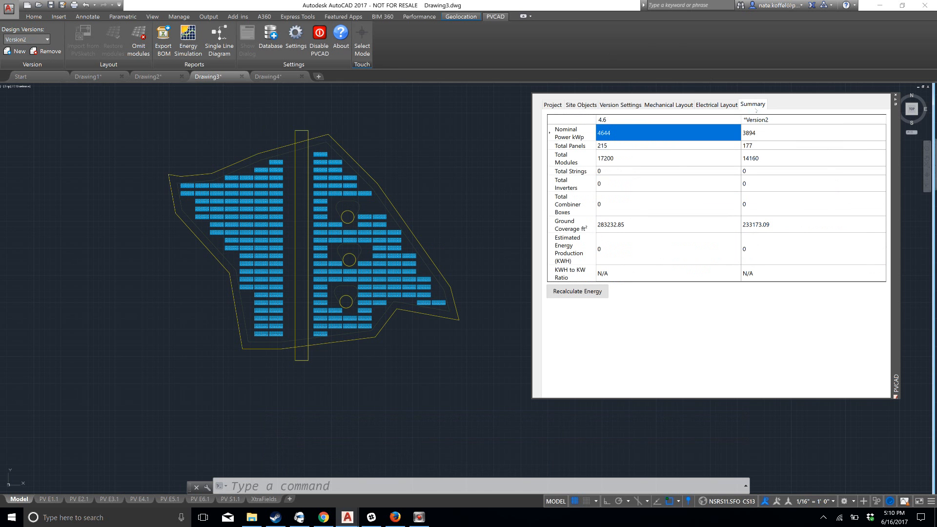
pyautogui.scroll(2, 385, 186)
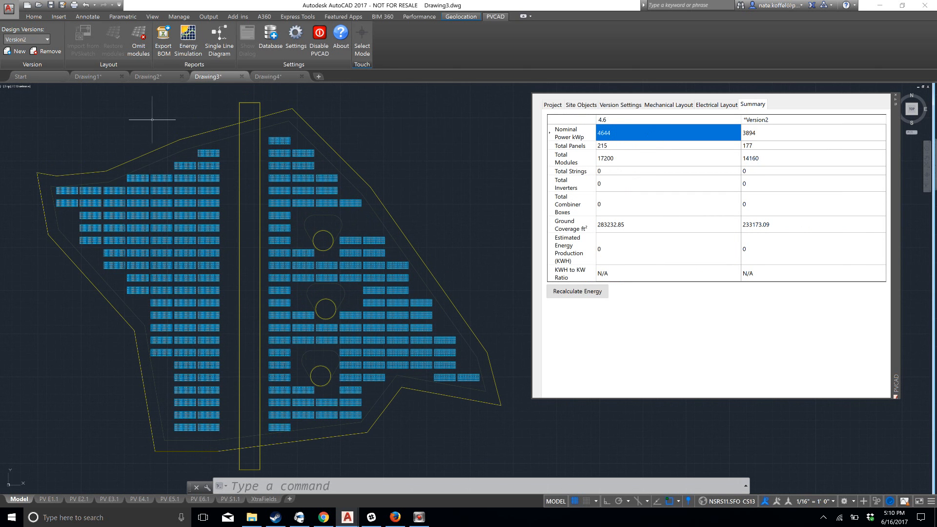
# Make 4.6 the current design version to view its layout, and return to Version2
pyautogui.click(47, 39)
pyautogui.click(29, 48)
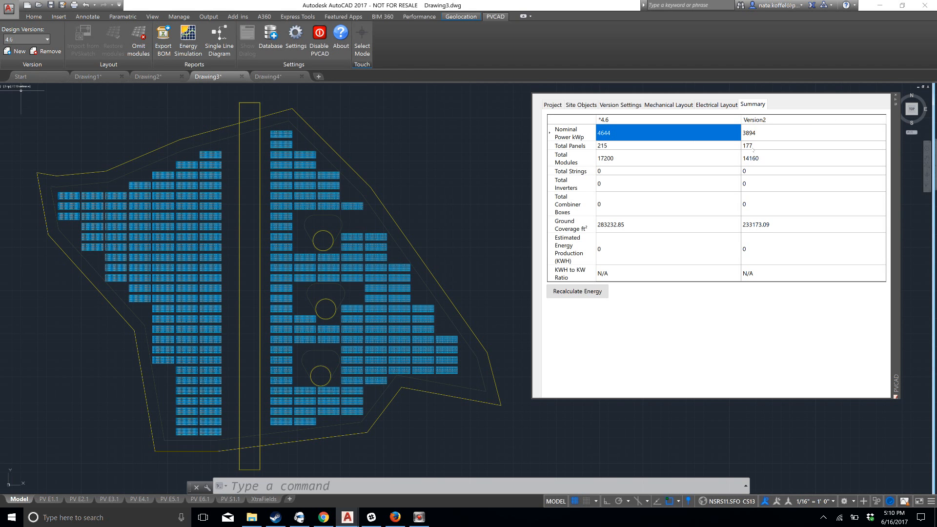
pyautogui.click(47, 39)
pyautogui.click(30, 62)
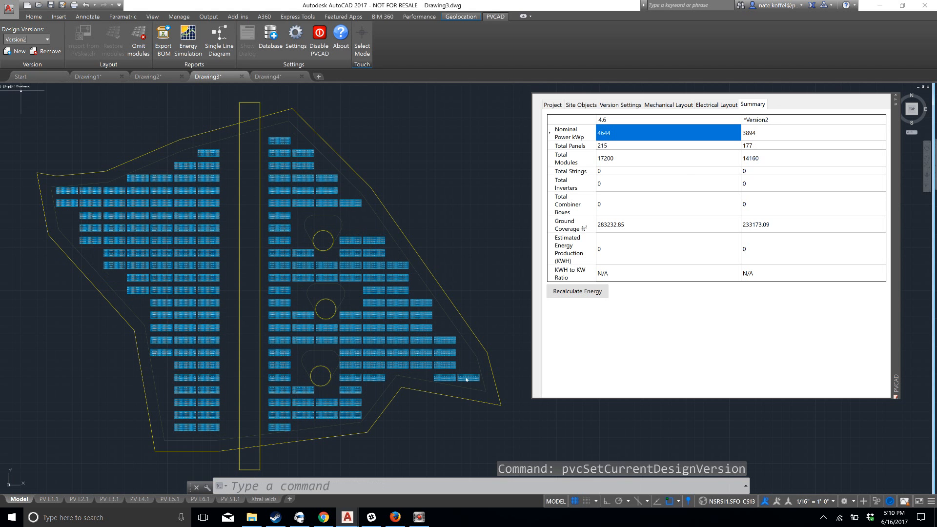
# Erase the easternmost module table in the site's southeastern tip
pyautogui.scroll(2, 452, 357)
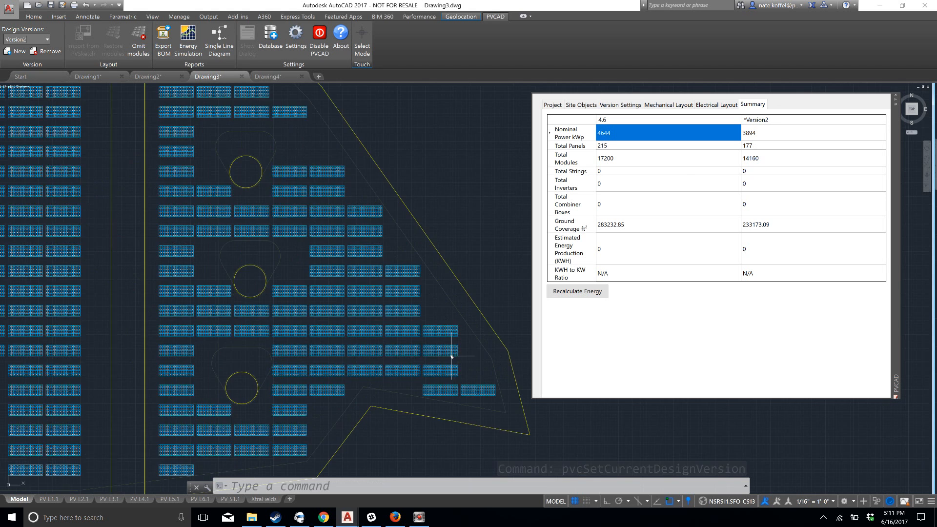
pyautogui.moveTo(452, 356); pyautogui.dragTo(369, 269, button='middle')
pyautogui.scroll(2, 379, 270)
pyautogui.click(409, 309)
pyautogui.click(390, 337)
pyautogui.press('Delete')
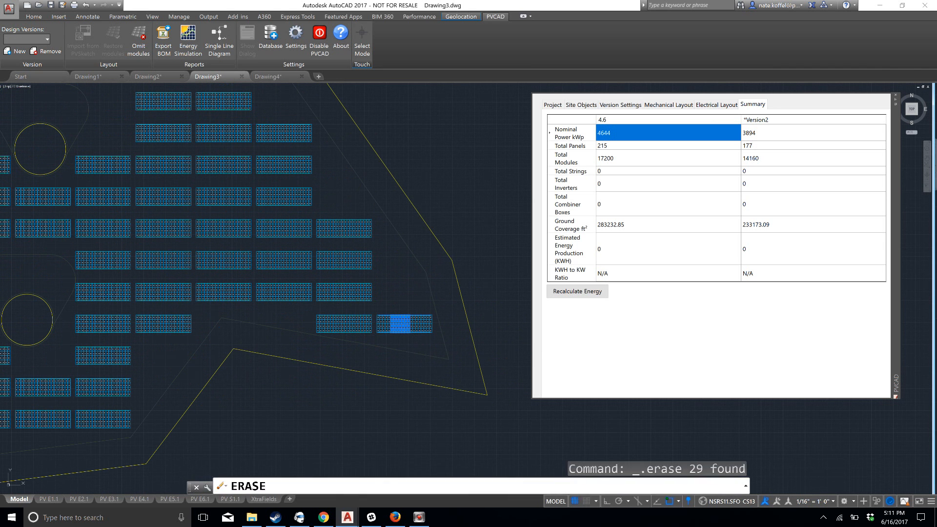
# Stretch the concave vertex on the site outline's southeast side outward to the southeast to enlarge the area
pyautogui.scroll(-5, 274, 256)
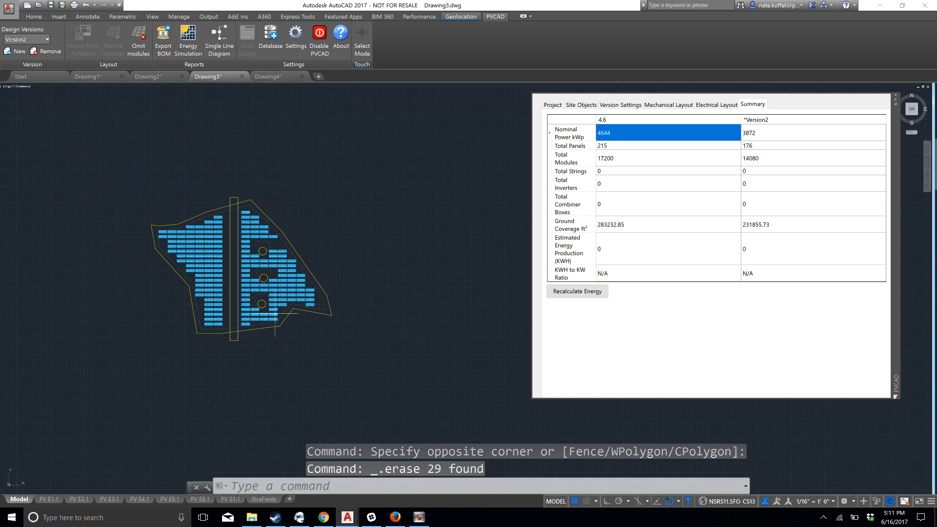
pyautogui.scroll(6, 278, 314)
pyautogui.click(349, 306)
pyautogui.click(338, 293)
pyautogui.moveTo(337, 293); pyautogui.dragTo(305, 255, button='middle')
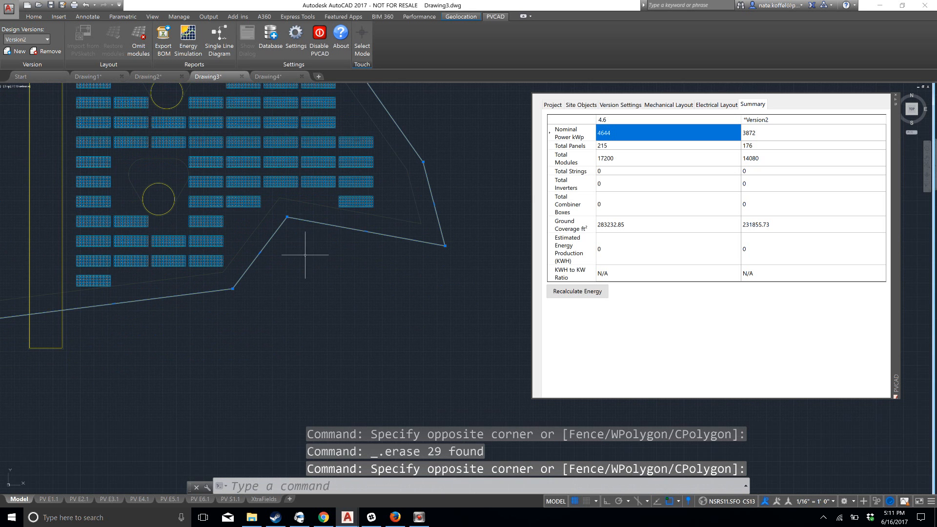
pyautogui.click(287, 216)
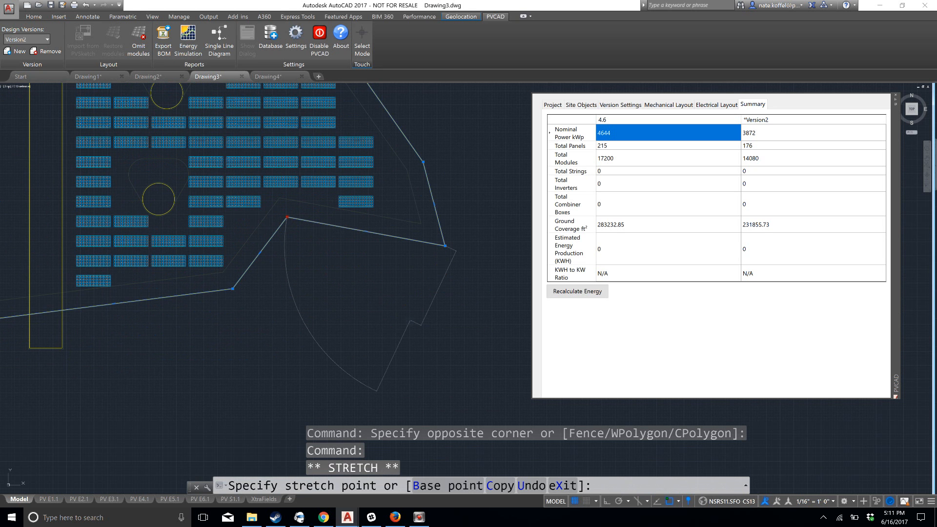
pyautogui.click(409, 319)
pyautogui.scroll(-4, 301, 337)
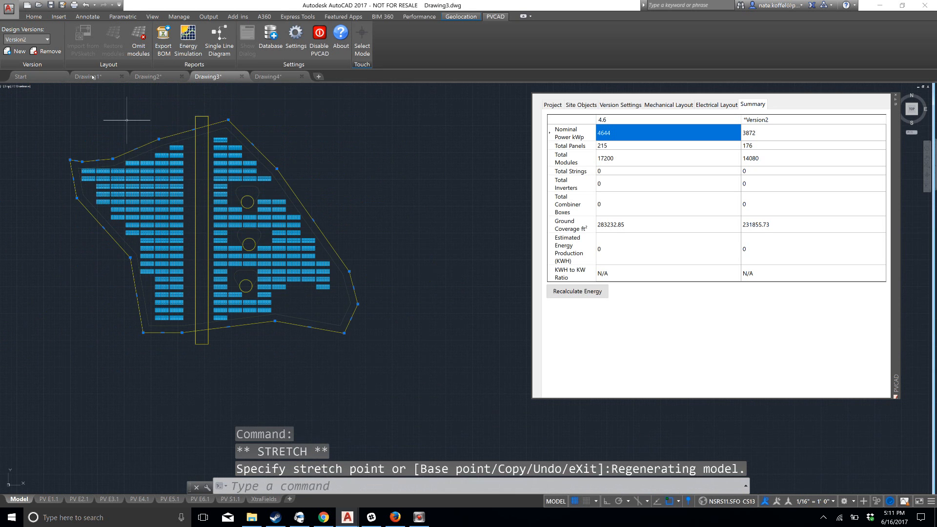
# Create another design version for the enlarged site and rename it "new area"
pyautogui.click(19, 52)
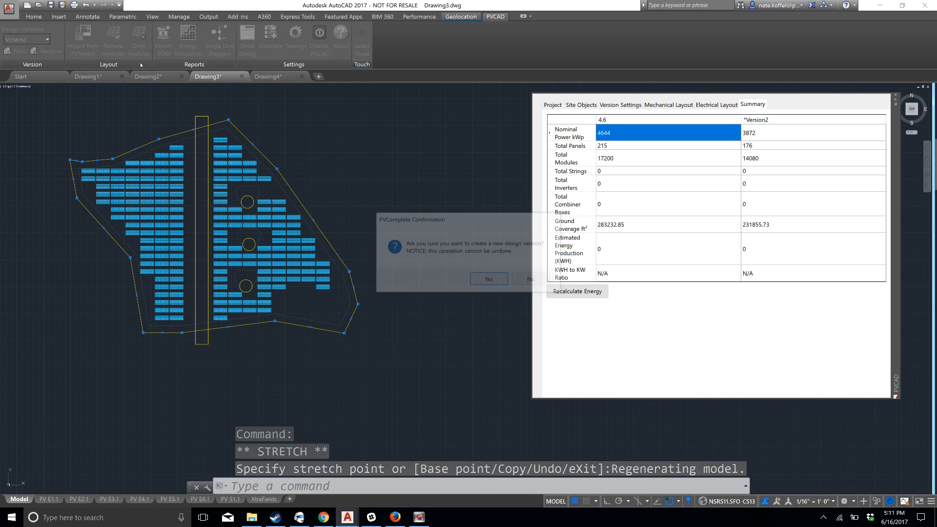
pyautogui.click(486, 279)
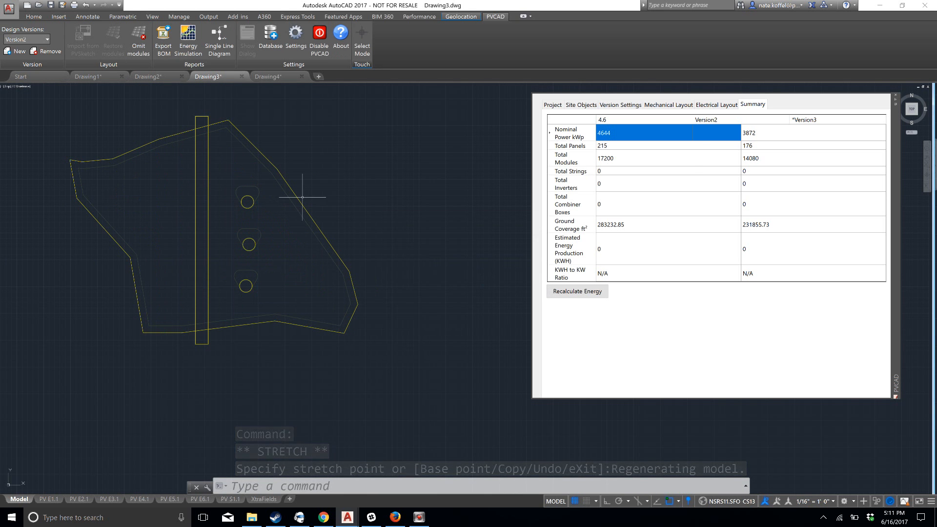
pyautogui.click(37, 41)
pyautogui.write('n')
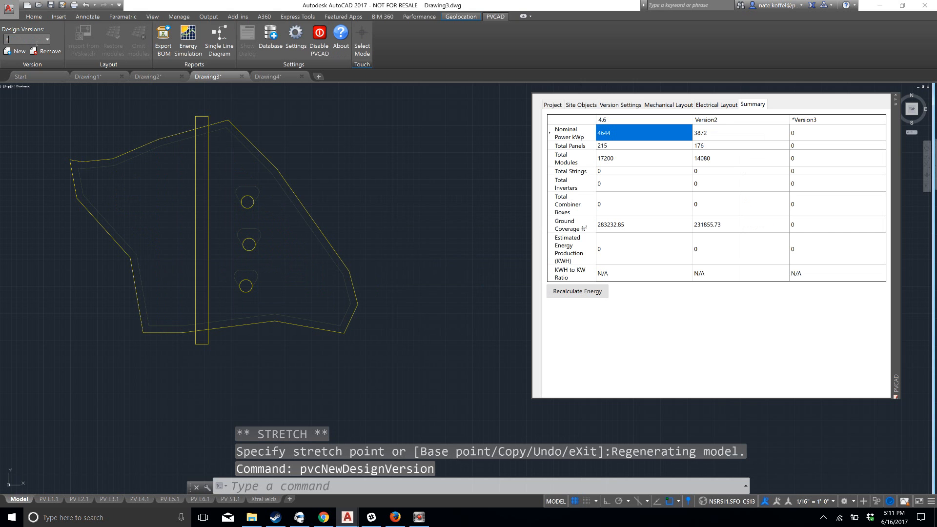
pyautogui.write('ew area')
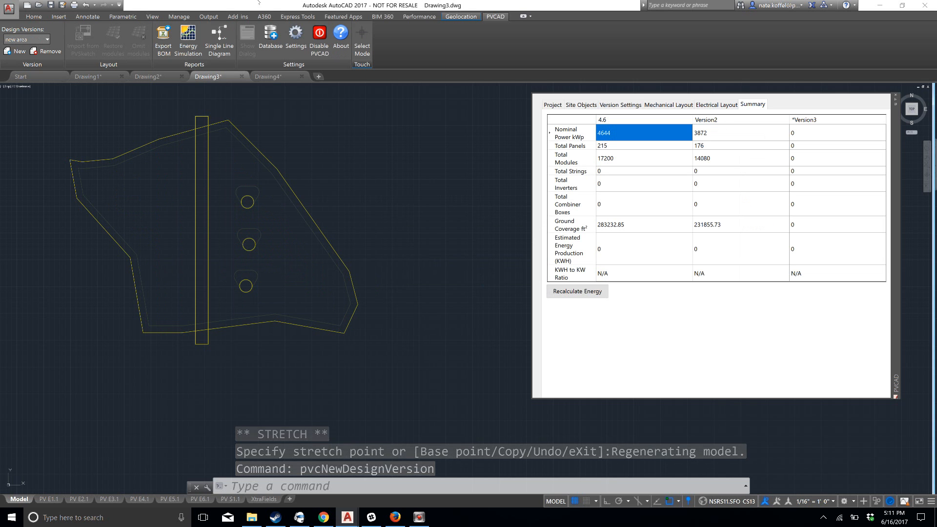
pyautogui.press('Return')
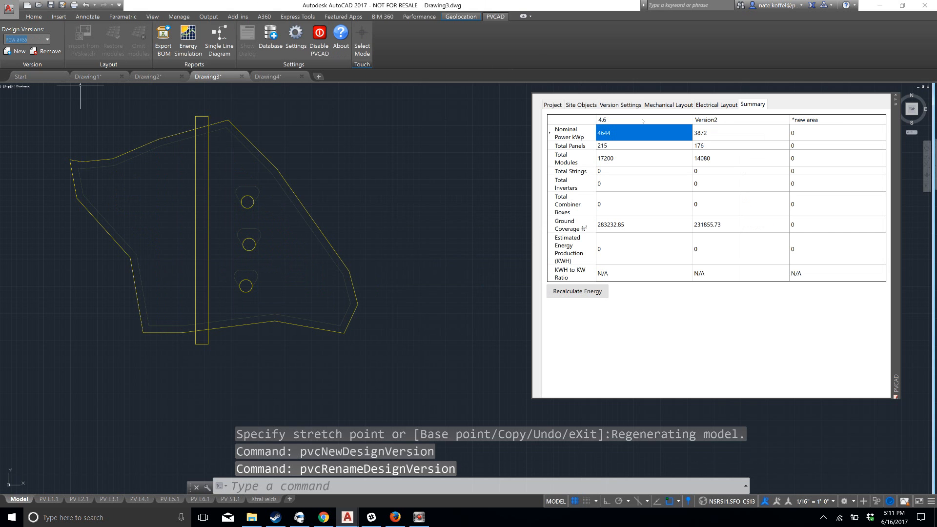
# Set the PV module of the "new area" version to Canadian Solar CS6X-300M
pyautogui.click(668, 105)
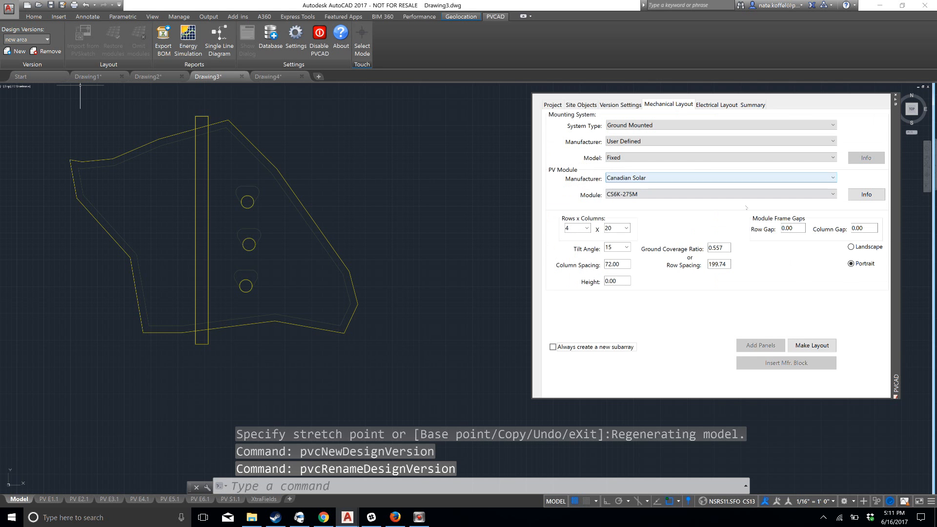
pyautogui.click(678, 195)
pyautogui.scroll(-5, 693, 242)
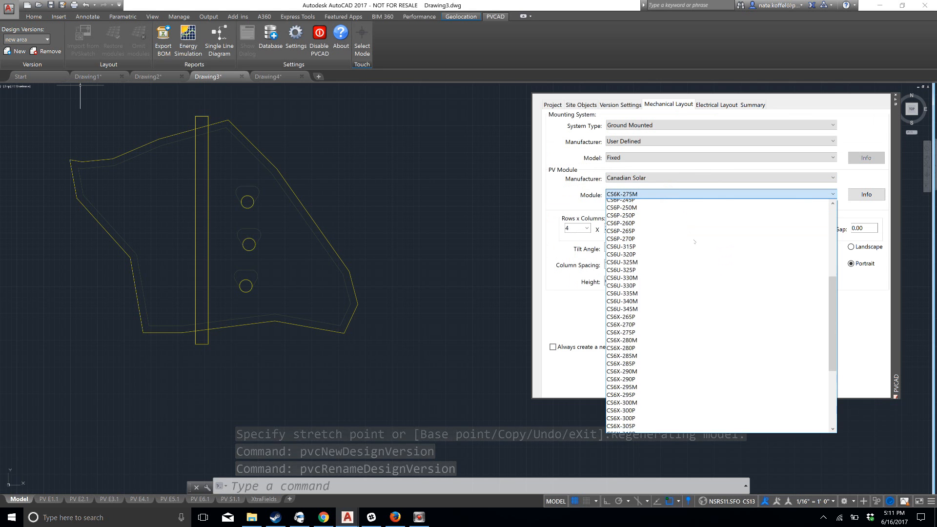
pyautogui.scroll(-6, 693, 242)
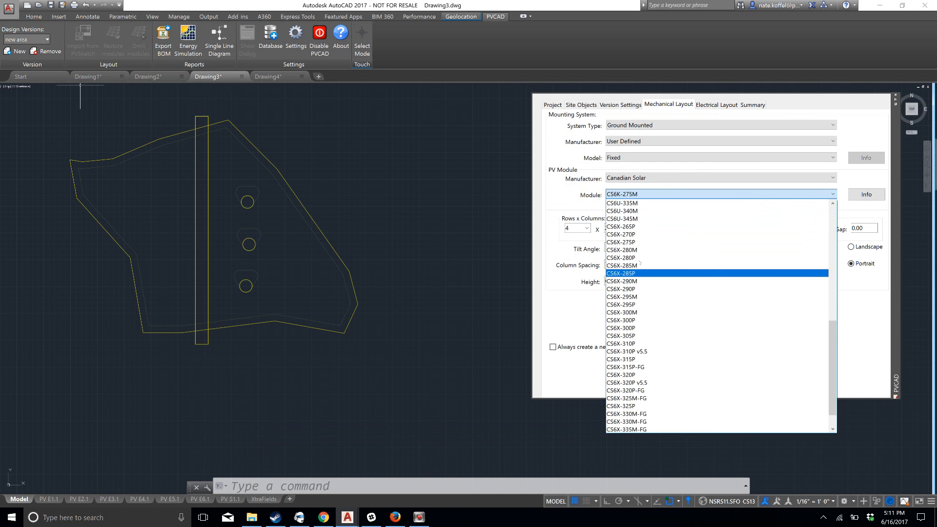
pyautogui.click(639, 313)
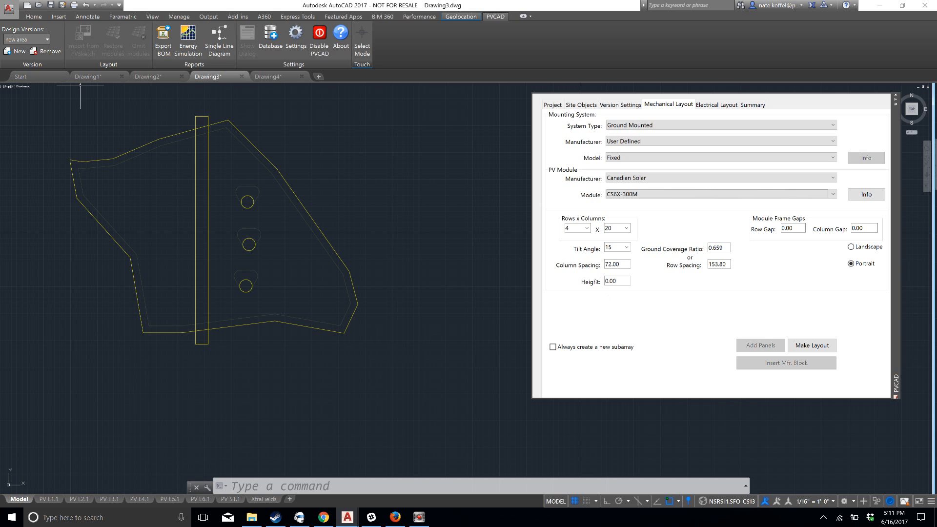
# Generate the module layout for the "new area" version at the default 180 azimuth, starting inside the site's northwest corner
pyautogui.click(807, 343)
pyautogui.press('Return')
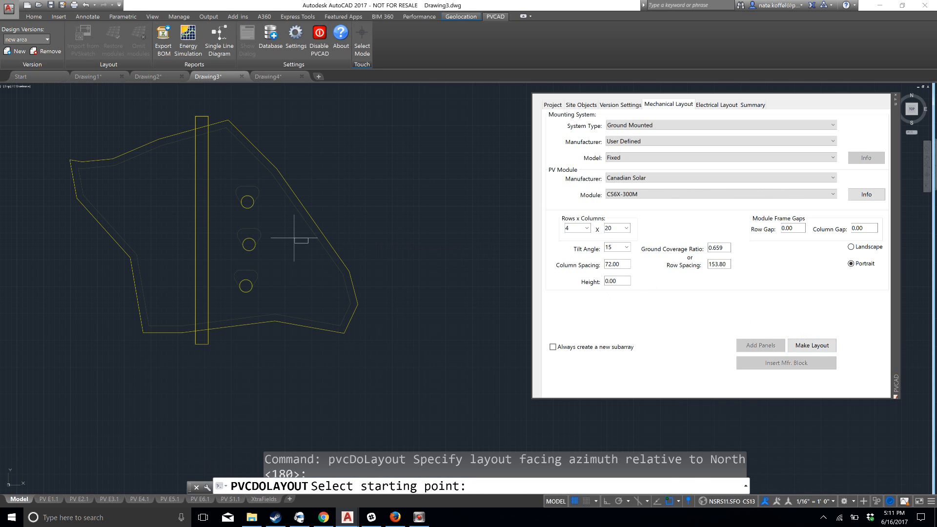
pyautogui.click(92, 173)
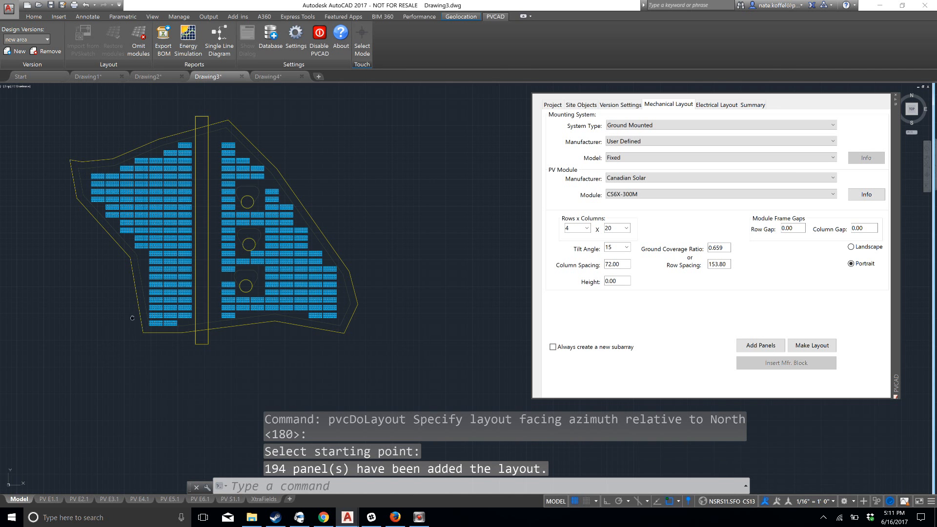
# Compare the three design versions in the summary and examine the new module layout around the site's southeastern edge
pyautogui.click(753, 105)
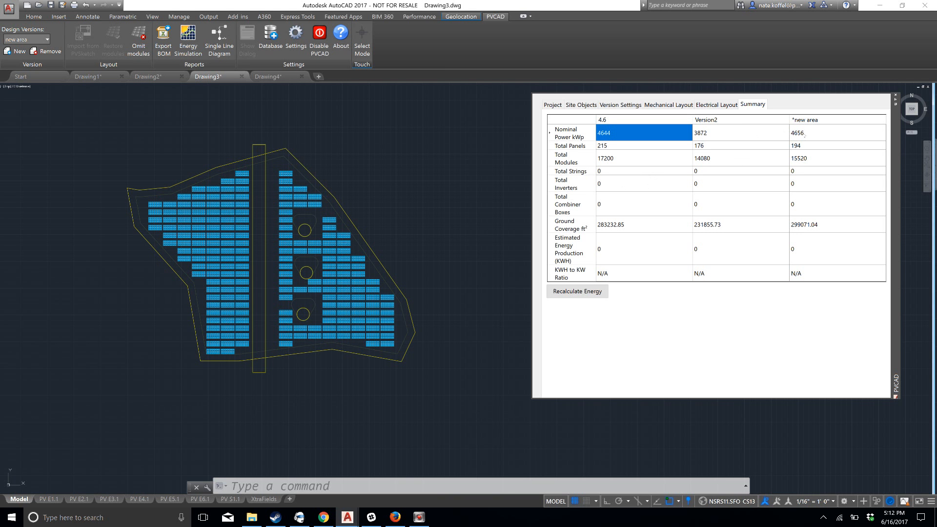
pyautogui.scroll(5, 352, 290)
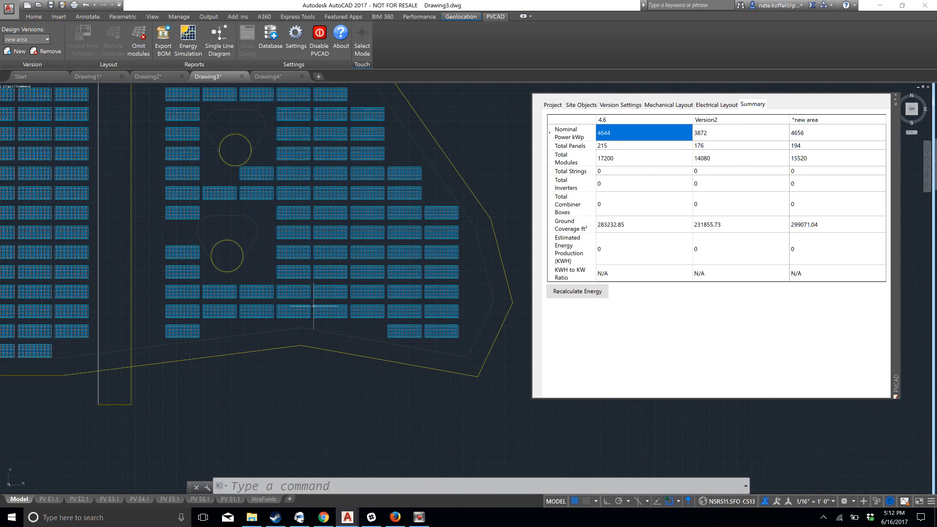
pyautogui.moveTo(313, 300); pyautogui.dragTo(247, 265, button='middle')
pyautogui.scroll(1, 255, 264)
pyautogui.scroll(-1, 198, 292)
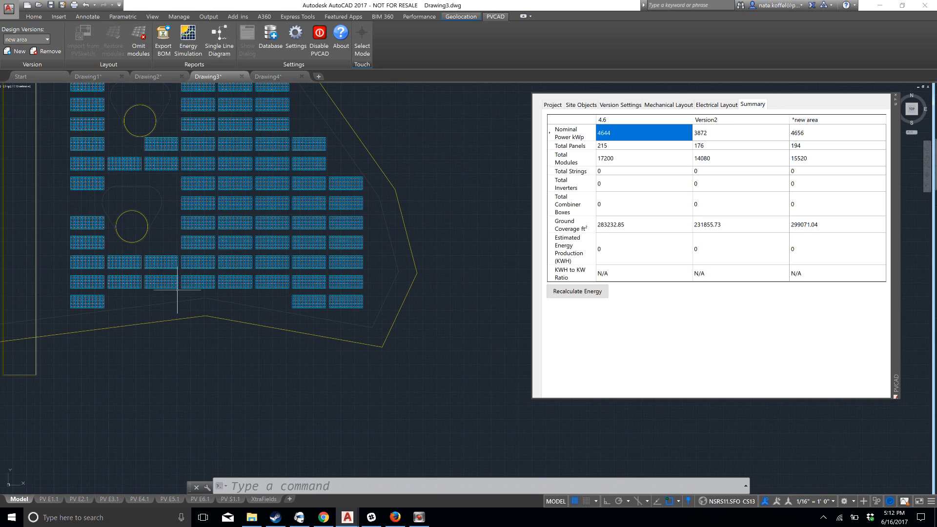
pyautogui.scroll(-1, 176, 196)
pyautogui.scroll(-2, 177, 196)
pyautogui.moveTo(157, 168)
pyautogui.mouseDown(button='middle')
pyautogui.moveTo(270, 266)
pyautogui.moveTo(341, 266)
pyautogui.mouseUp(button='middle')
pyautogui.scroll(2, 273, 259)
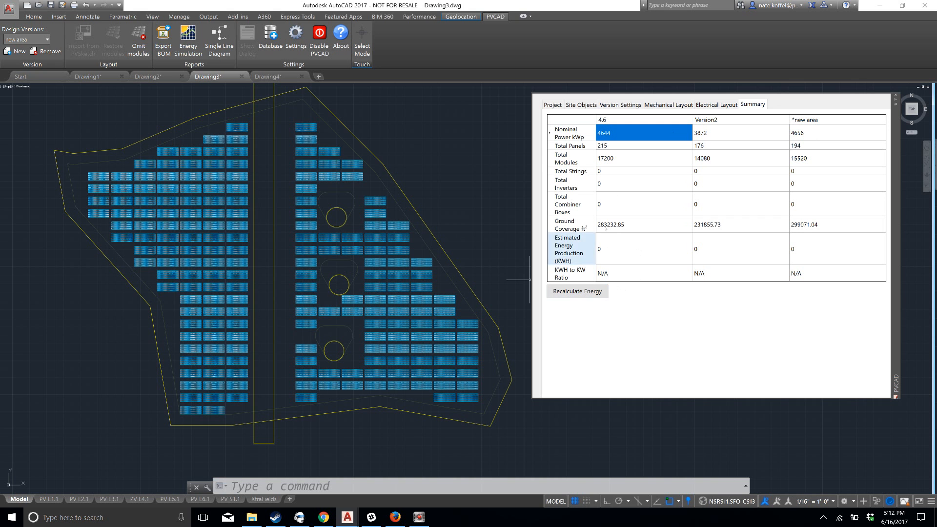
# Save the drawing as demo616 in the Documents folder
pyautogui.click(8, 8)
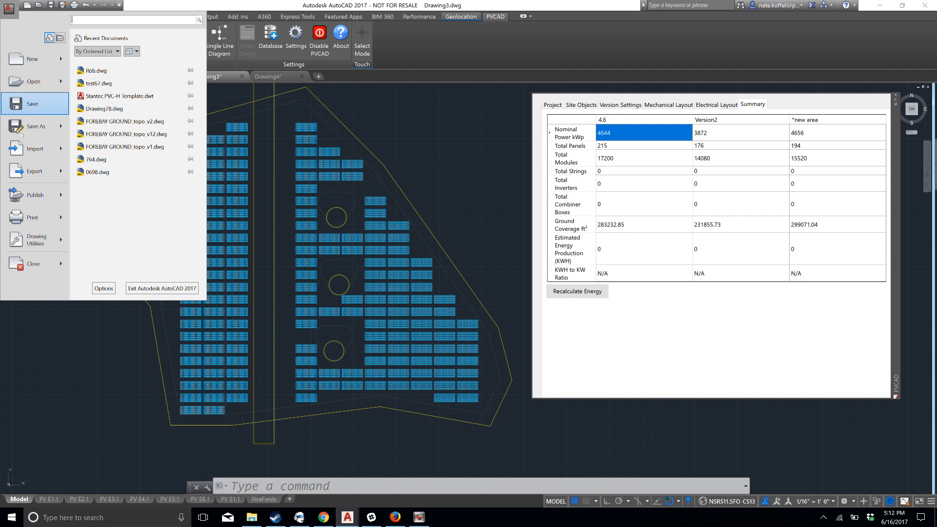
pyautogui.click(22, 133)
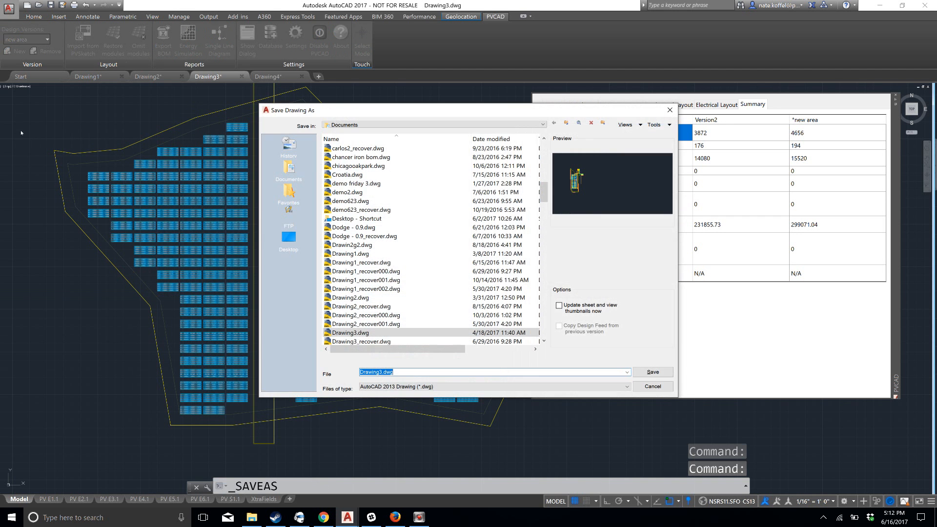
pyautogui.write('demo')
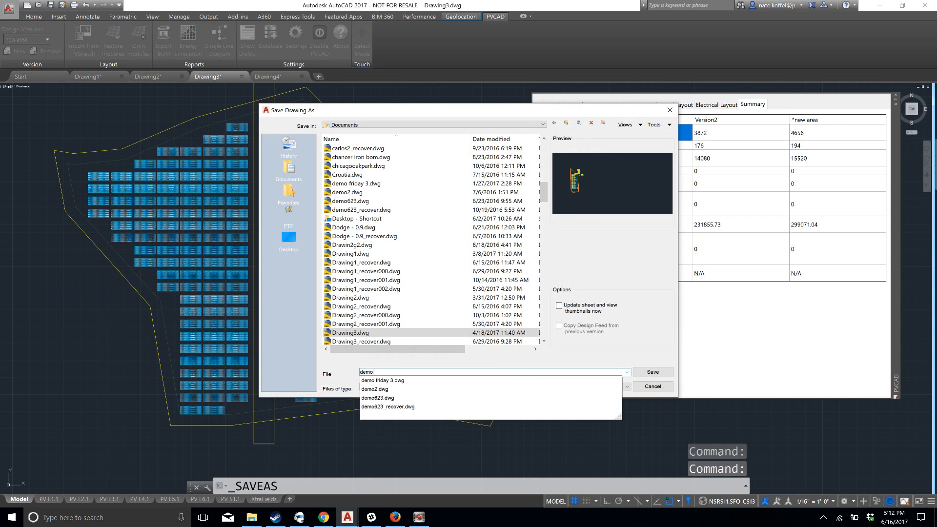
pyautogui.write('616')
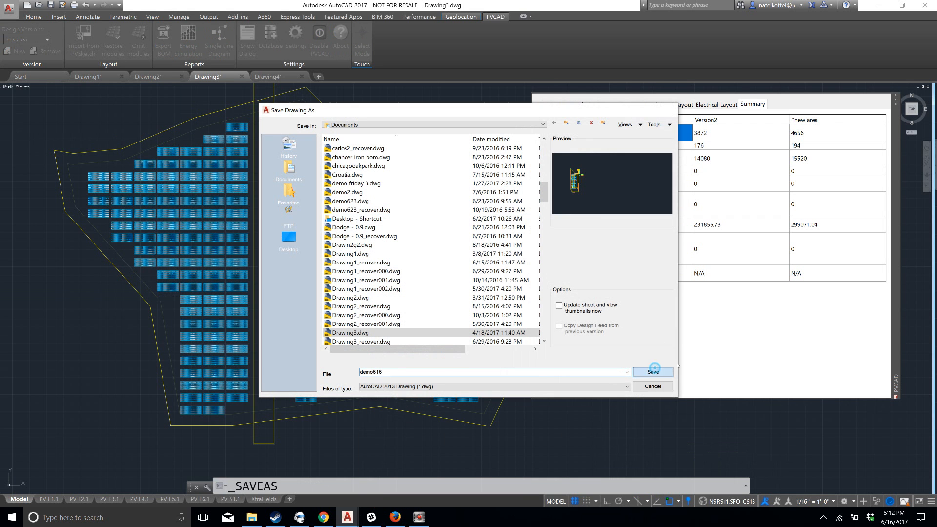
pyautogui.click(653, 372)
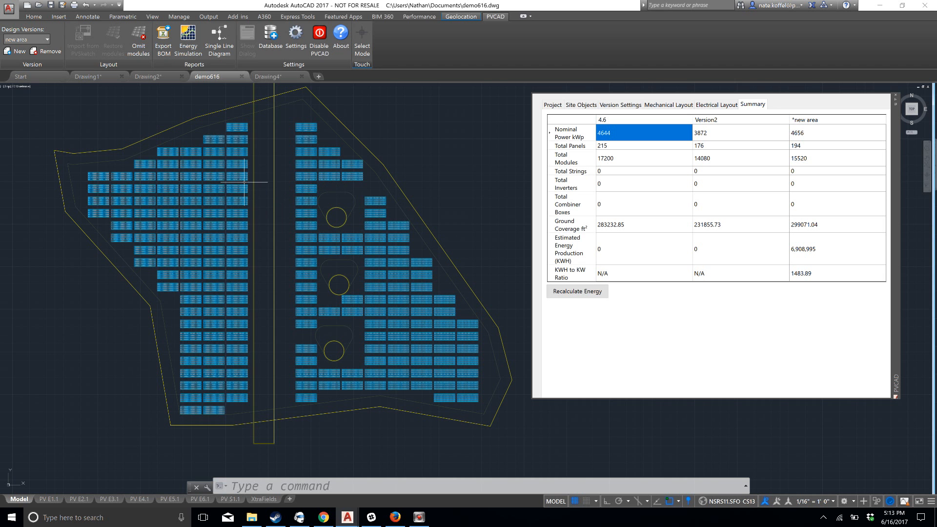
# Review the PVWatts and System Advisory Model simulation engine options in the PVCAD settings, leaving PVWatts selected
pyautogui.click(295, 37)
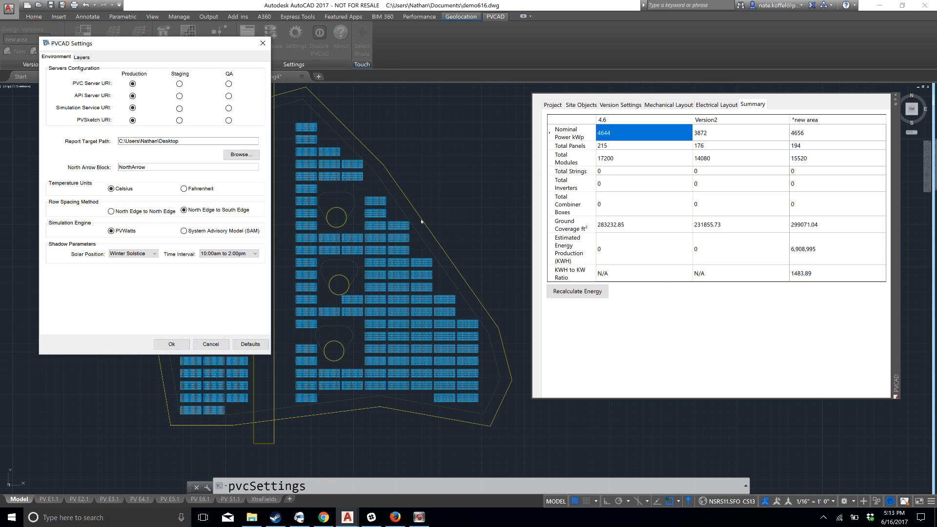
pyautogui.moveTo(187, 41); pyautogui.dragTo(699, 219)
pyautogui.moveTo(750, 137); pyautogui.dragTo(797, 90)
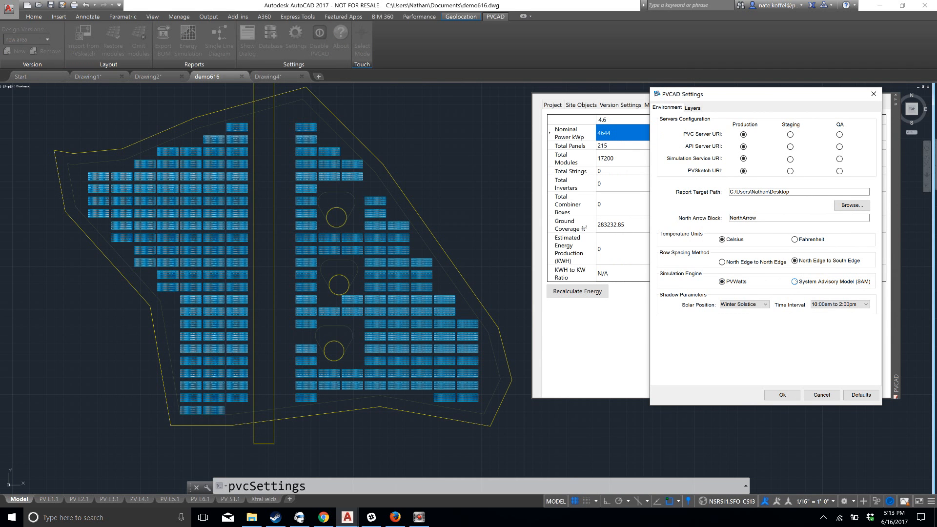
pyautogui.click(795, 281)
pyautogui.click(722, 282)
pyautogui.click(874, 97)
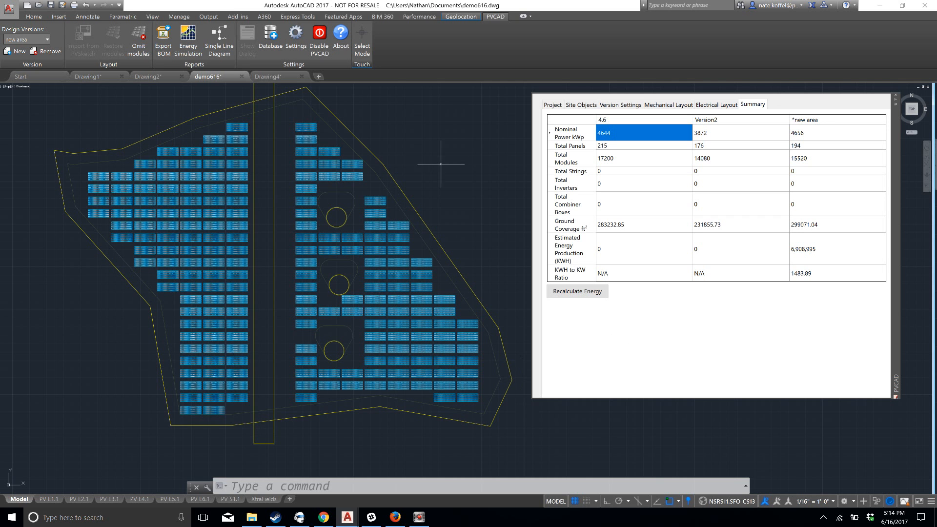
# Highlight the modules of Subarray-1 from the electrical layout settings and clear the highlight again
pyautogui.moveTo(417, 152); pyautogui.dragTo(438, 156, button='middle')
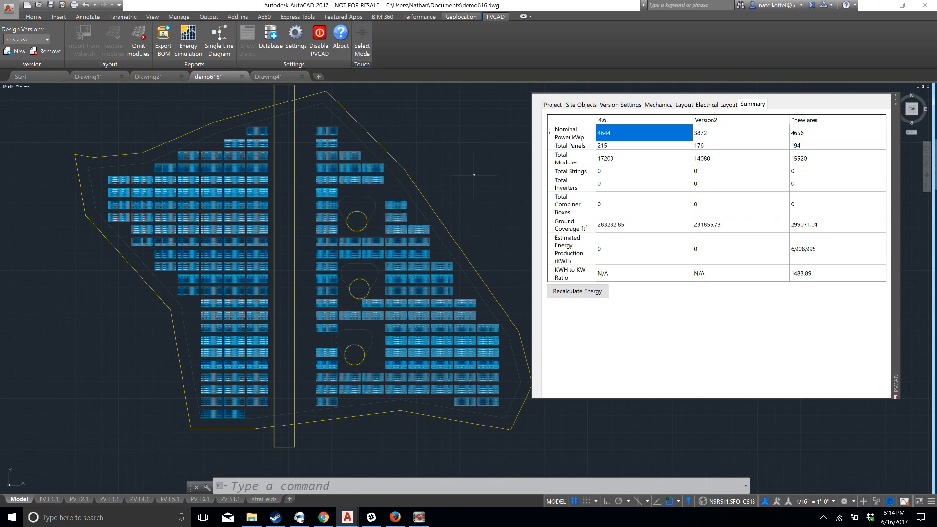
pyautogui.click(669, 105)
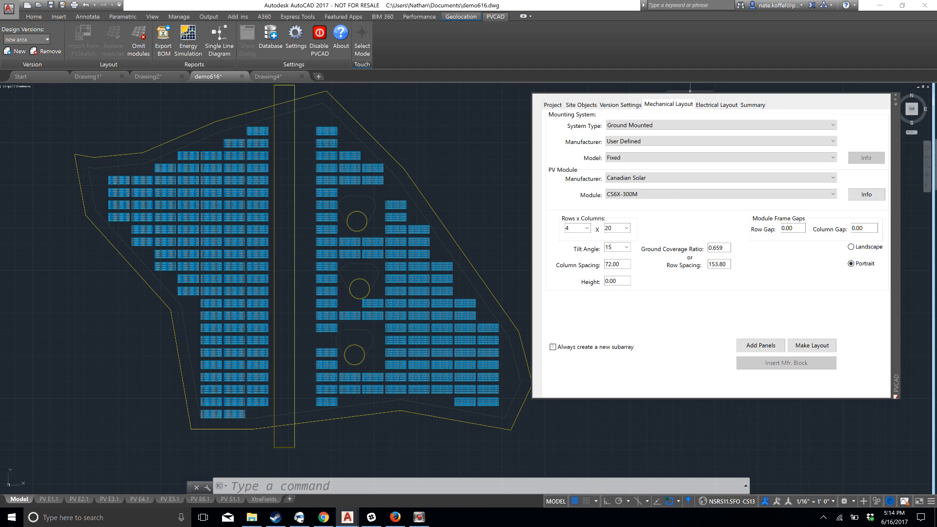
pyautogui.click(714, 105)
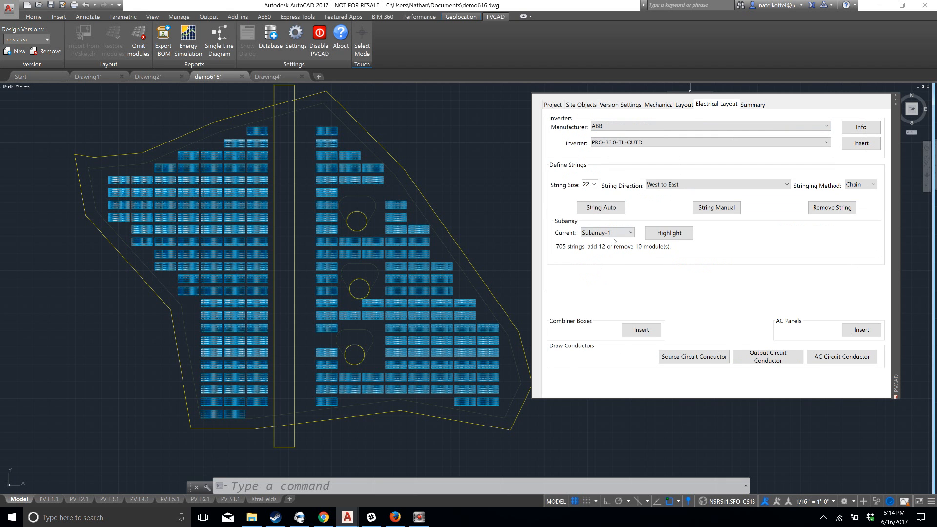
pyautogui.click(658, 232)
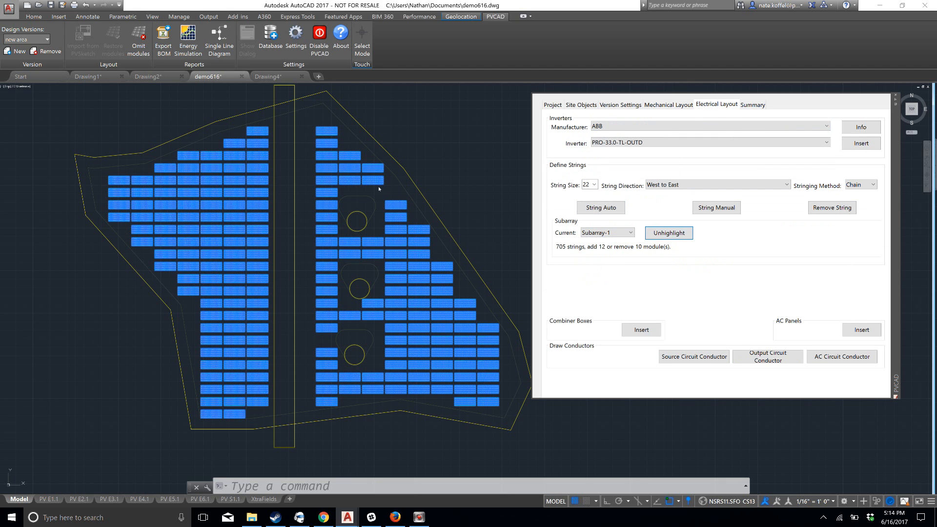
pyautogui.click(665, 234)
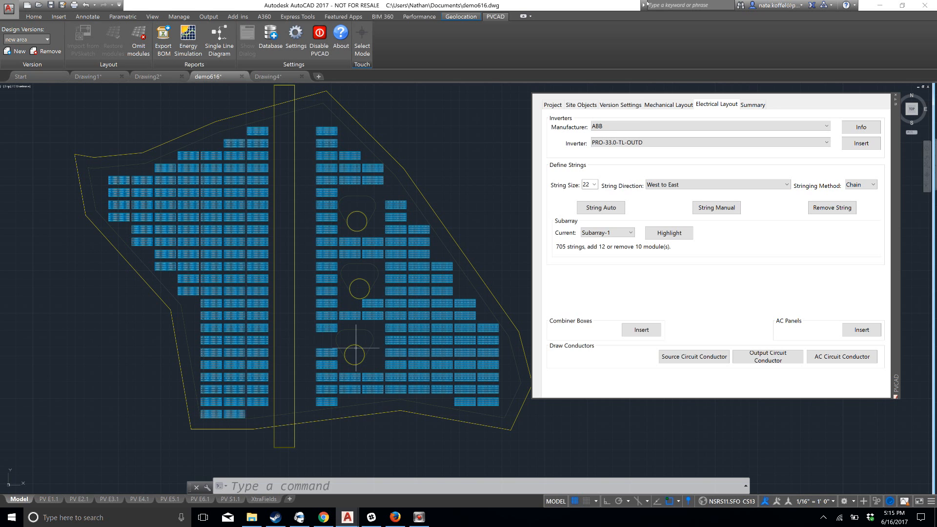
# Review the mechanical layout's subarray option and recheck which modules belong to Subarray-1 by toggling its highlight
pyautogui.click(653, 105)
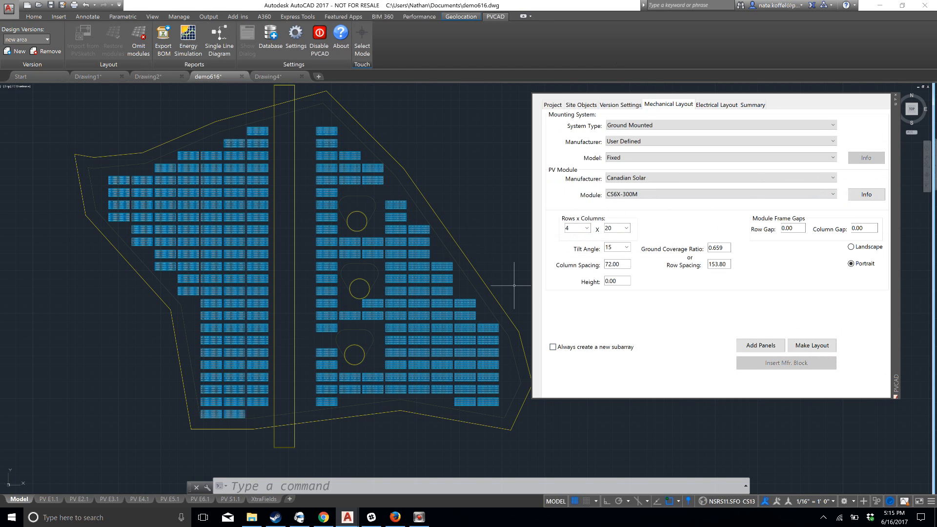
pyautogui.click(714, 104)
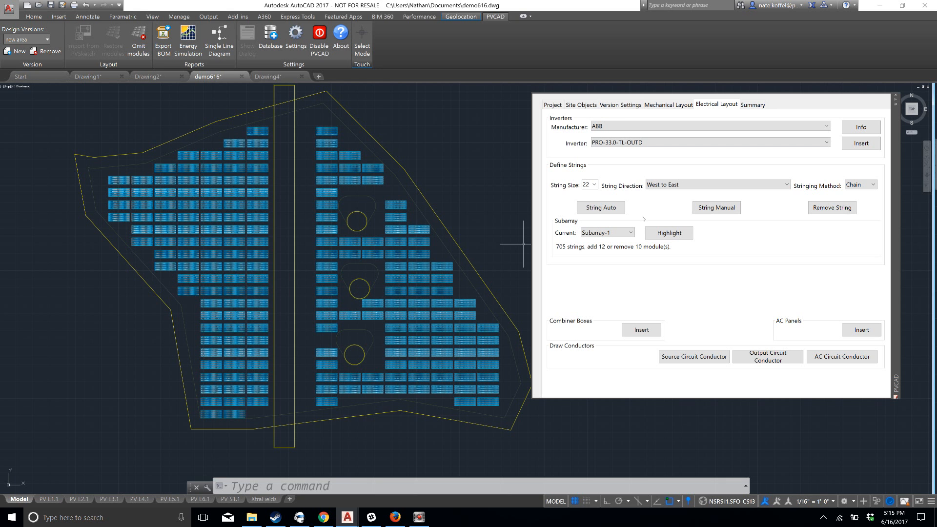
pyautogui.click(657, 233)
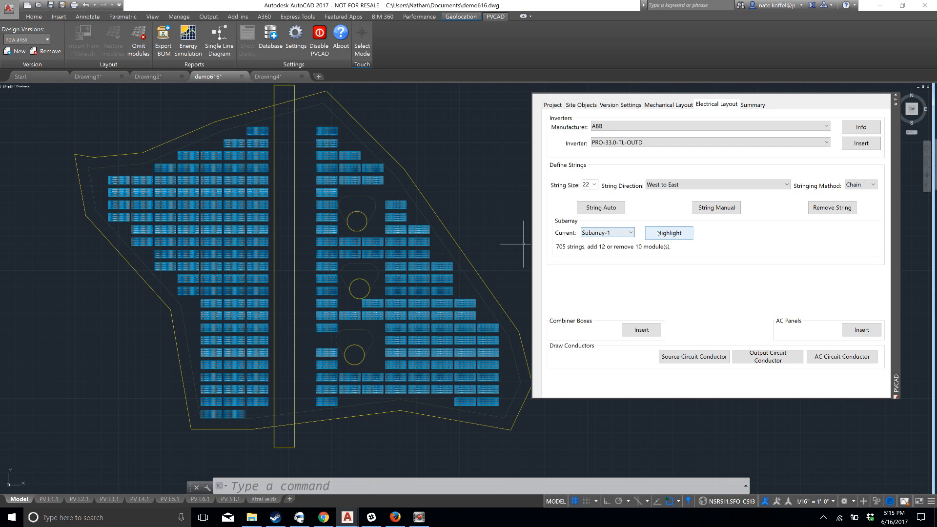
pyautogui.click(657, 233)
pyautogui.click(659, 232)
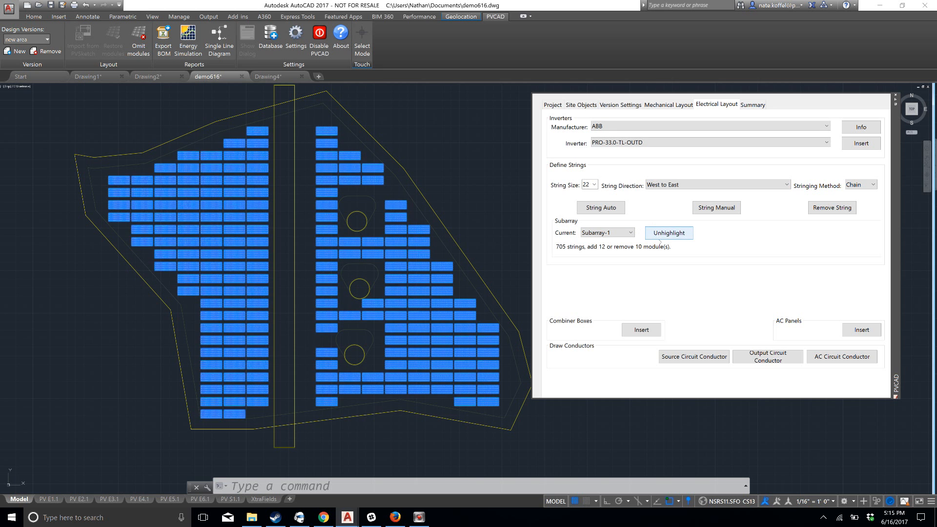
pyautogui.click(675, 234)
pyautogui.click(673, 233)
pyautogui.click(674, 232)
pyautogui.click(631, 233)
pyautogui.click(605, 244)
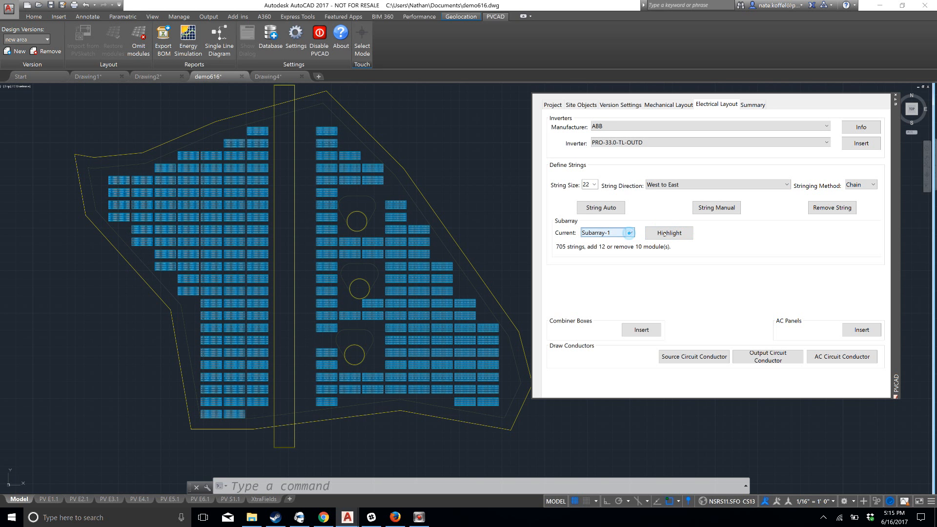
# Set the object type for site object definition to Installation Area
pyautogui.click(669, 104)
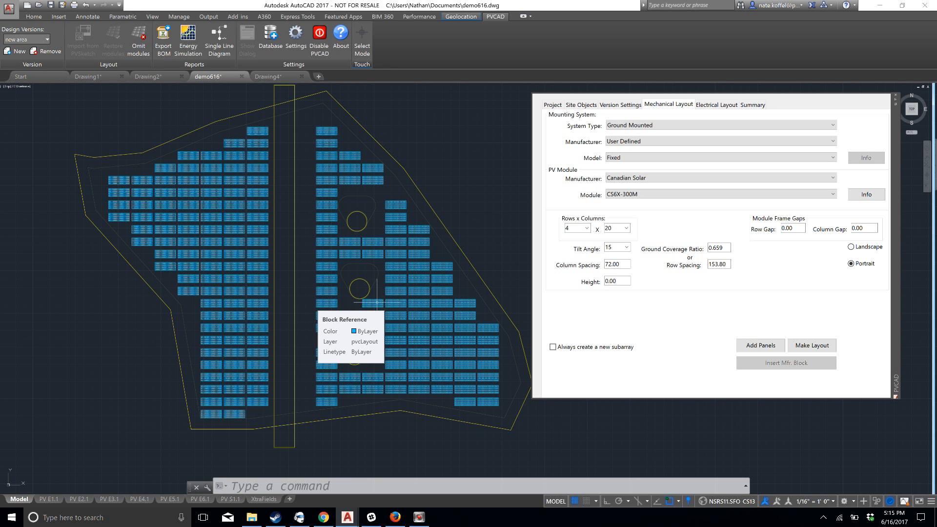
pyautogui.moveTo(440, 219); pyautogui.dragTo(366, 208, button='middle')
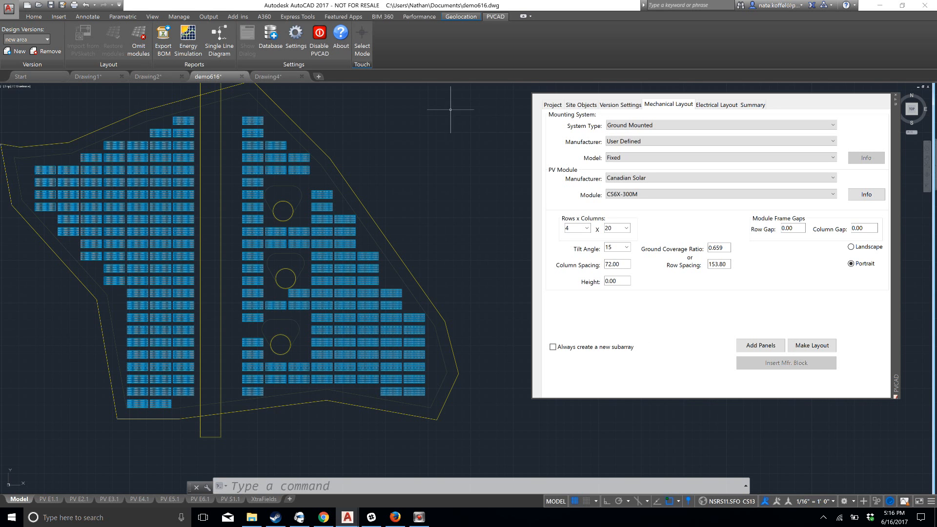
pyautogui.click(553, 105)
pyautogui.click(581, 104)
pyautogui.click(661, 129)
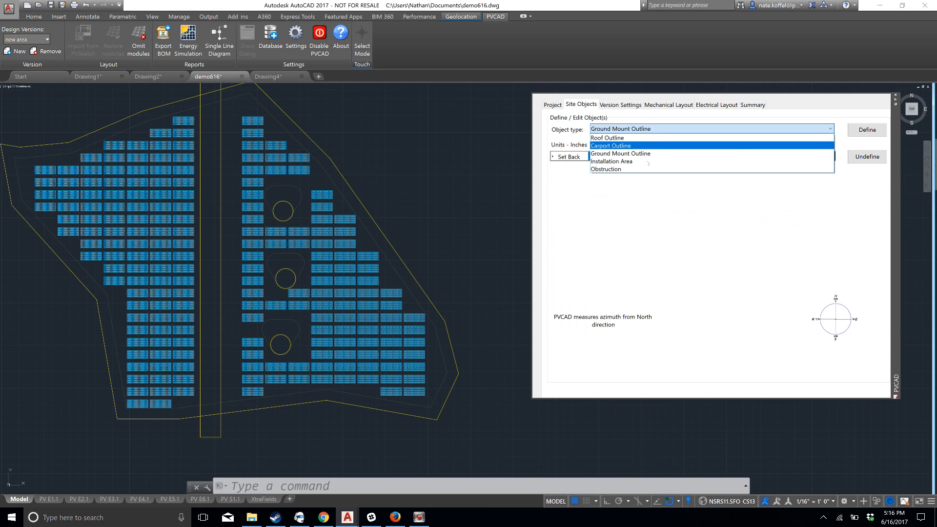
pyautogui.click(615, 161)
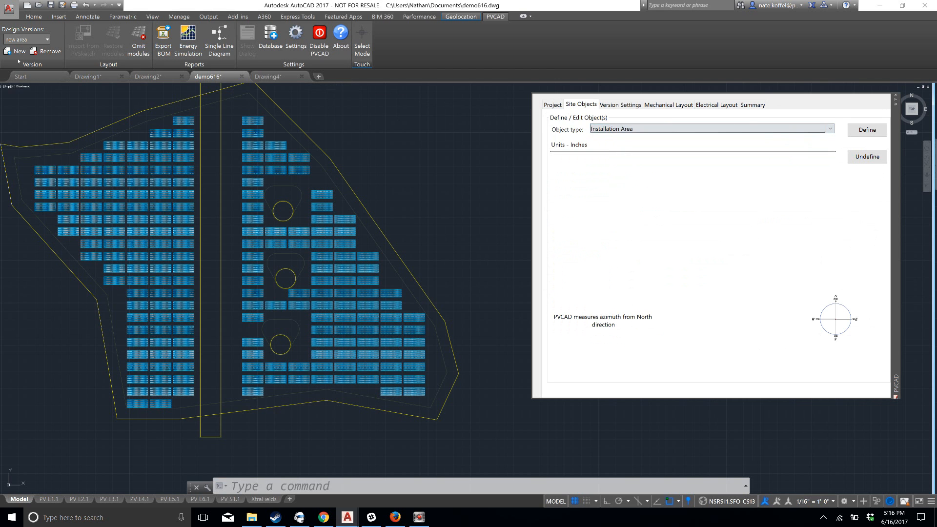
pyautogui.click(43, 19)
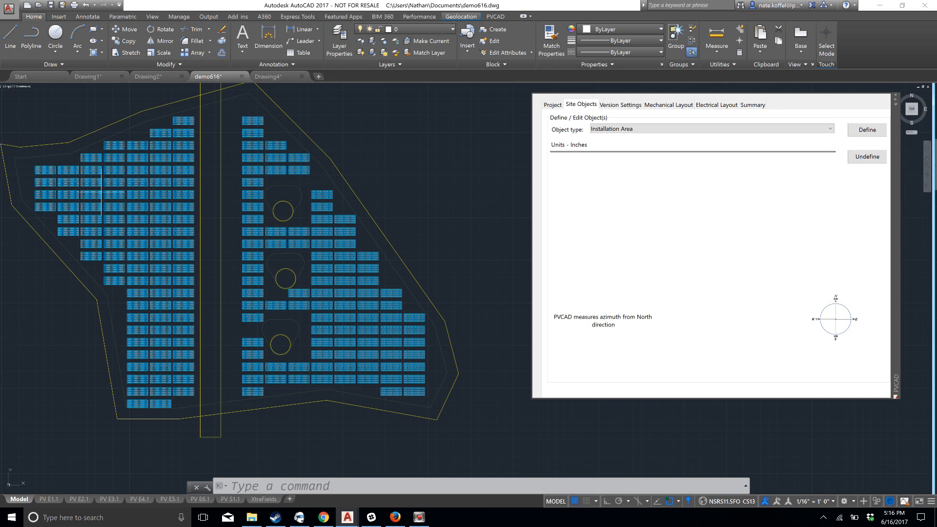
pyautogui.click(668, 104)
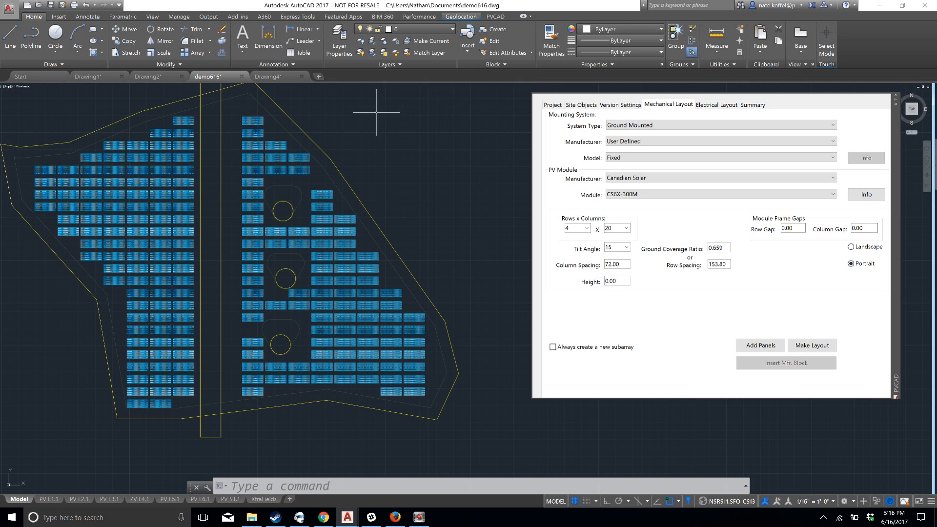
pyautogui.moveTo(377, 112); pyautogui.dragTo(401, 119, button='middle')
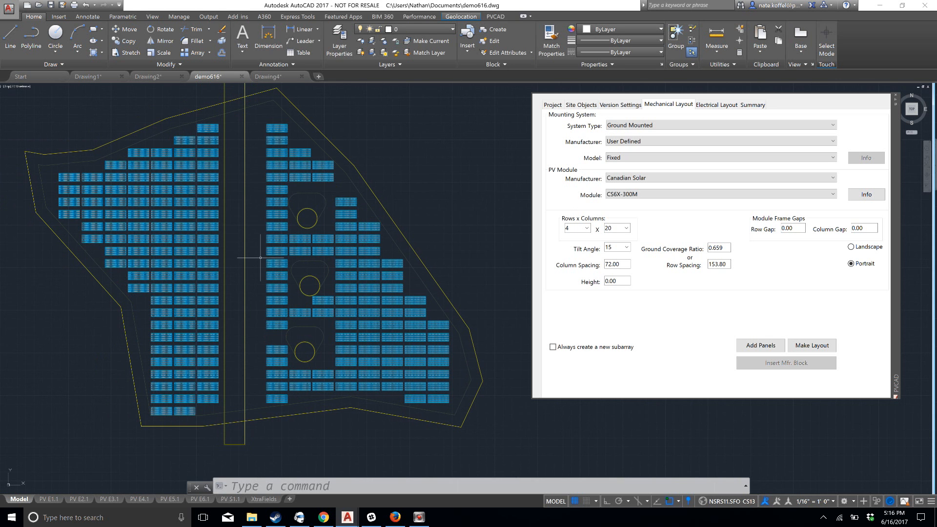
pyautogui.scroll(-1, 260, 258)
pyautogui.scroll(4, 239, 231)
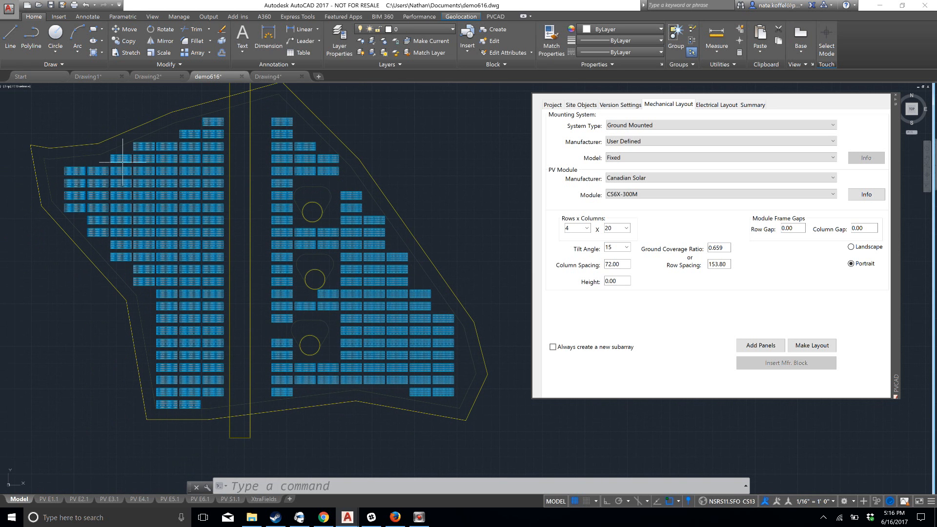
pyautogui.click(496, 17)
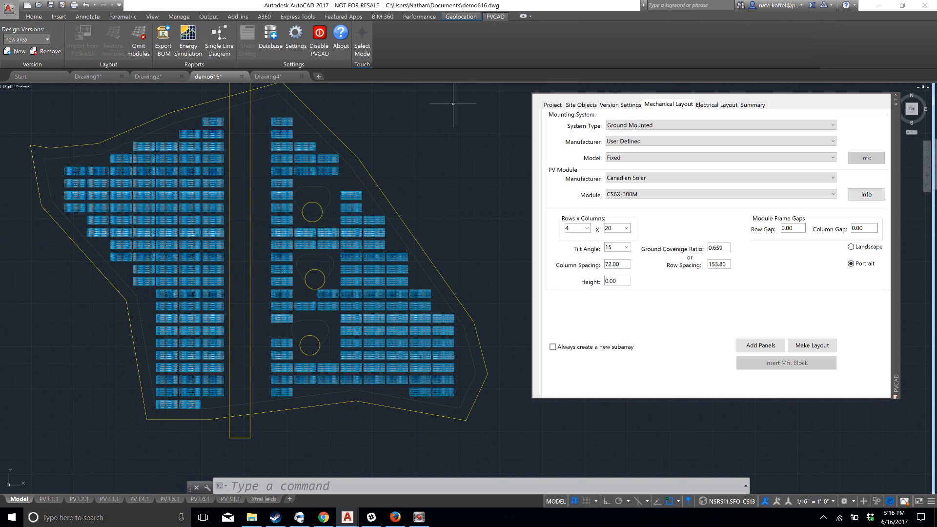
pyautogui.scroll(-2, 205, 223)
pyautogui.scroll(2, 206, 223)
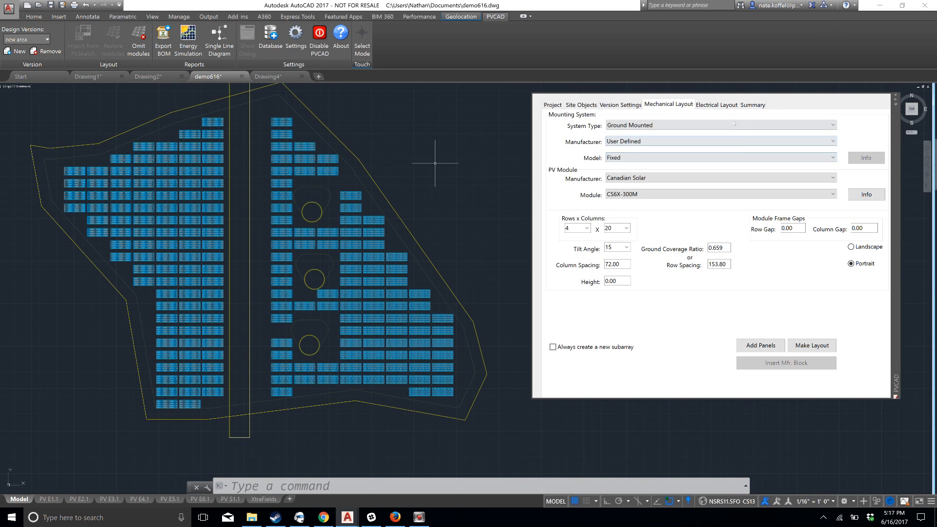
pyautogui.moveTo(284, 180); pyautogui.dragTo(303, 186, button='middle')
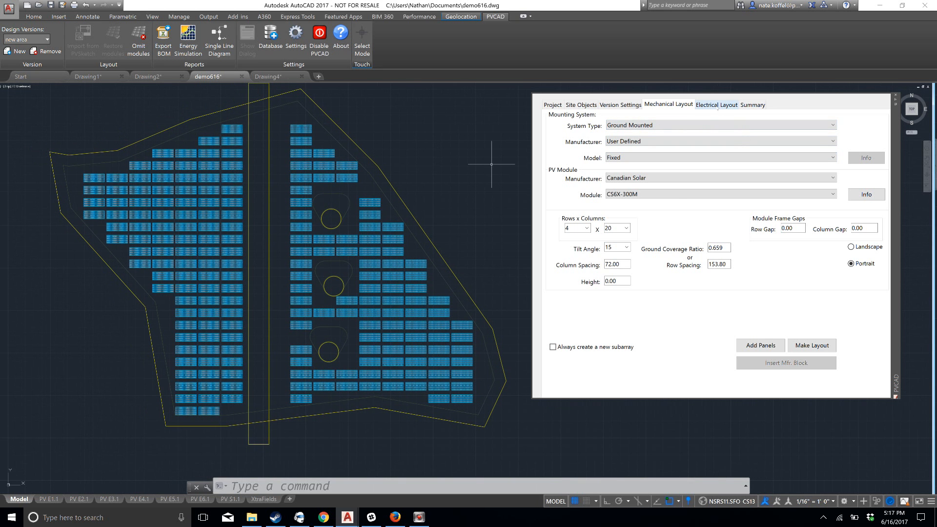
# Open the electrical layout settings for the ground mount array
pyautogui.click(718, 105)
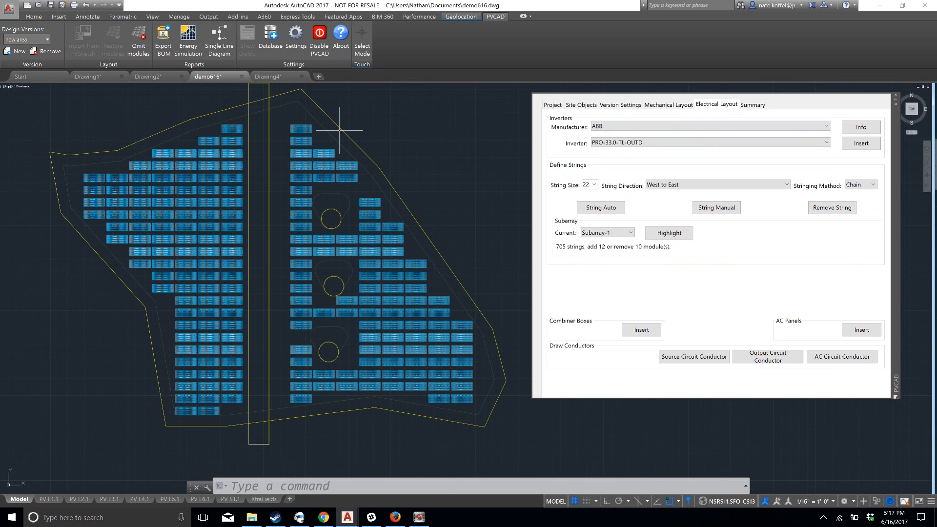
pyautogui.scroll(4, 335, 130)
pyautogui.scroll(2, 307, 184)
pyautogui.moveTo(353, 183); pyautogui.dragTo(303, 187, button='middle')
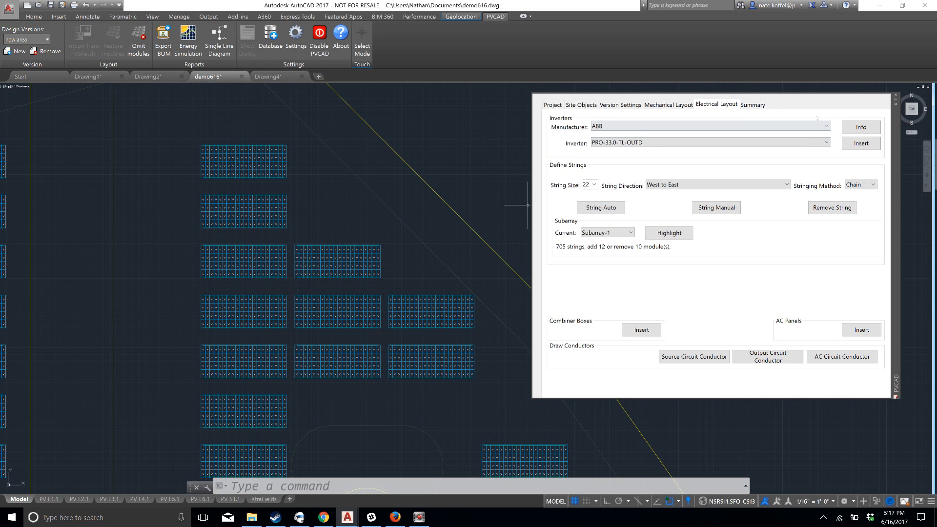
# Try to insert a Delta Electronics SOLIVIA 7.6 NA G4 TL (240V) 240V inverter into the drawing
pyautogui.click(826, 127)
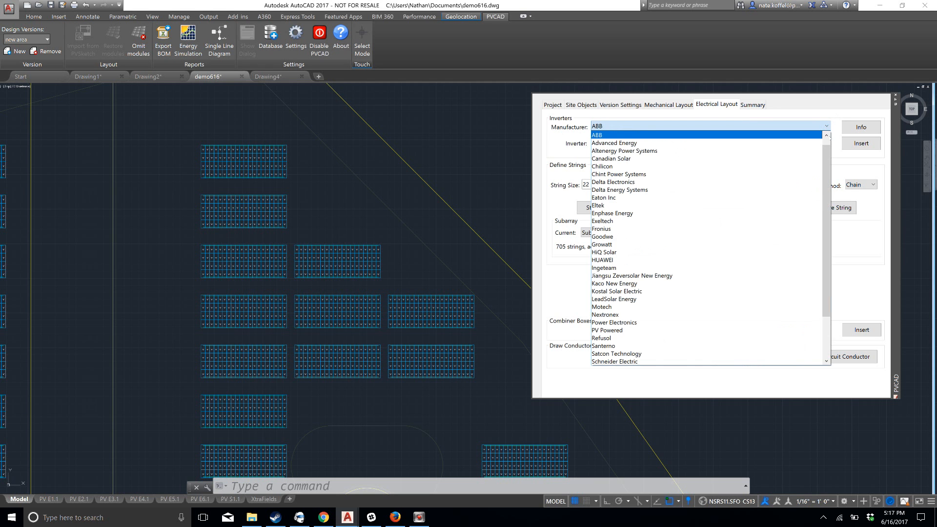
pyautogui.moveTo(829, 166); pyautogui.dragTo(827, 262)
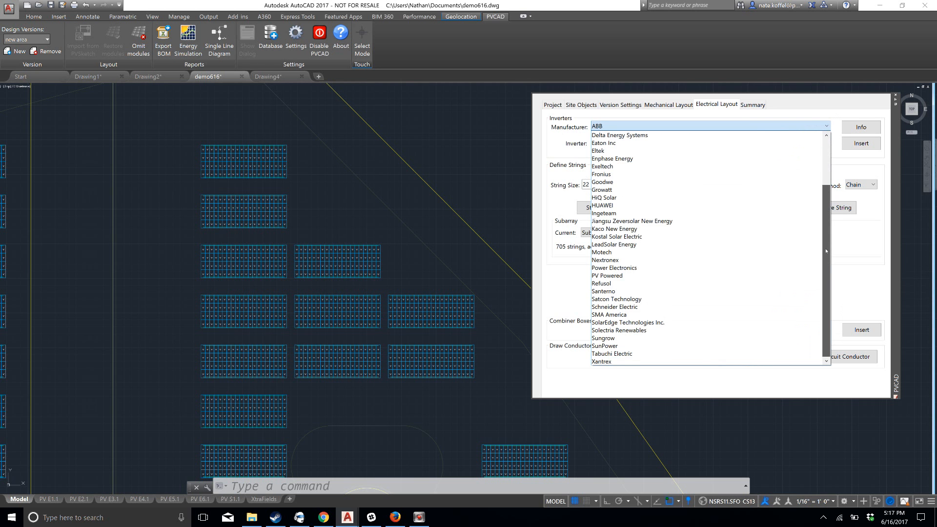
pyautogui.moveTo(830, 211); pyautogui.dragTo(829, 176)
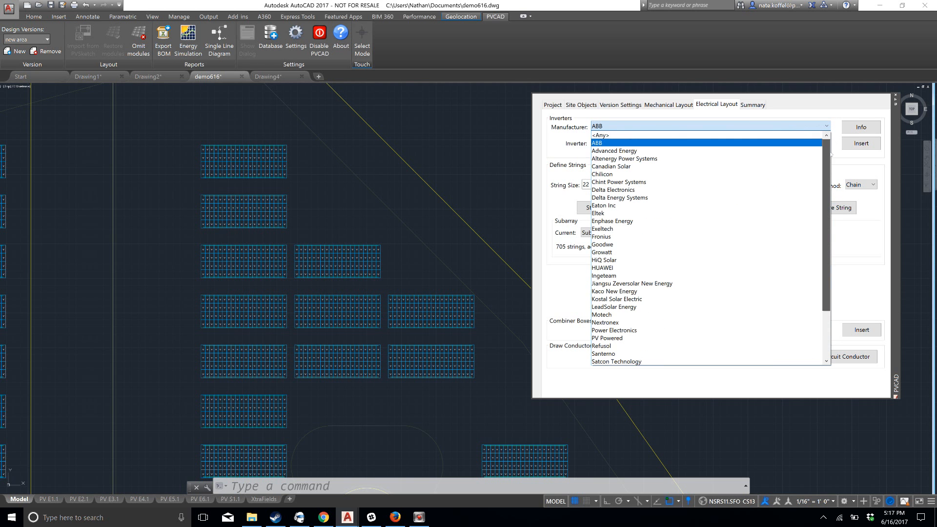
pyautogui.click(766, 190)
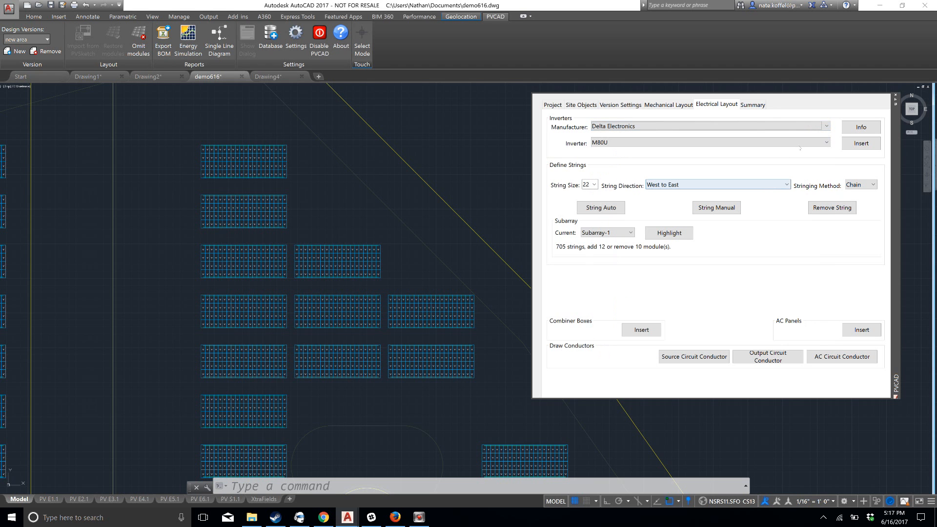
pyautogui.click(800, 146)
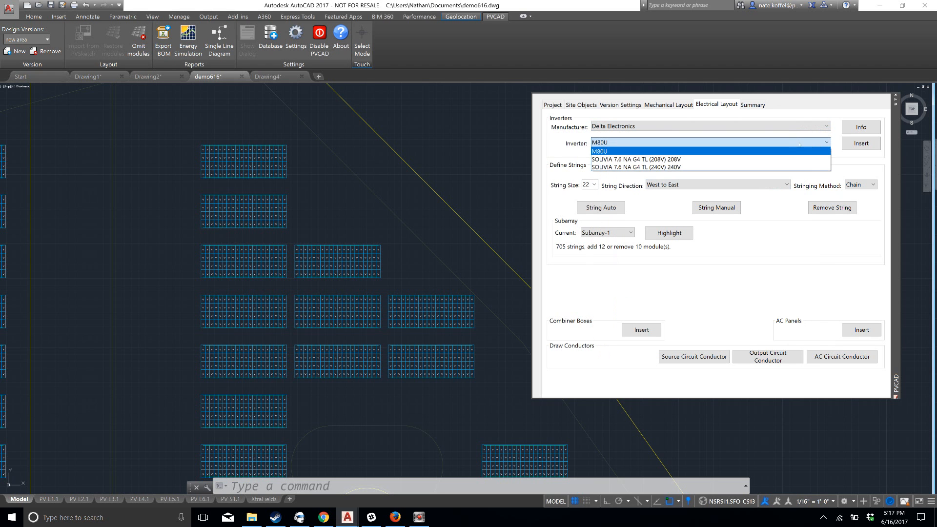
pyautogui.click(795, 168)
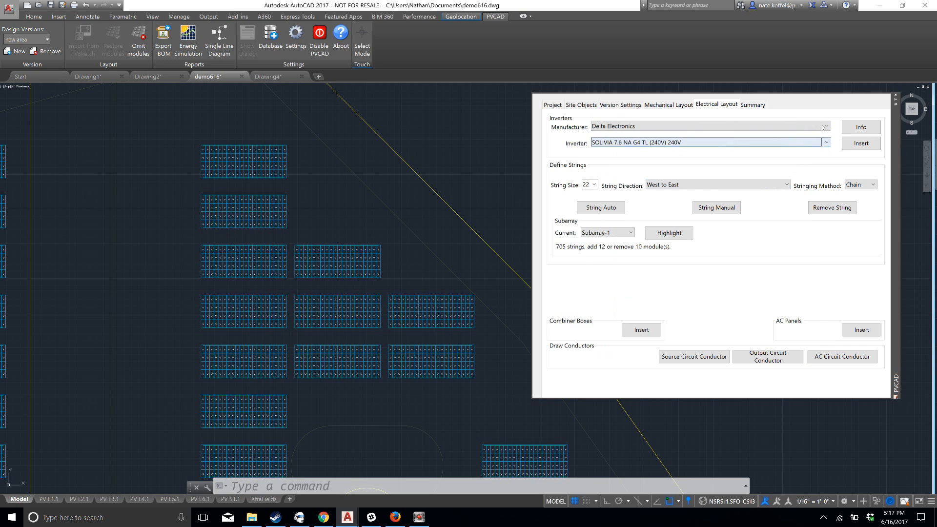
pyautogui.click(874, 145)
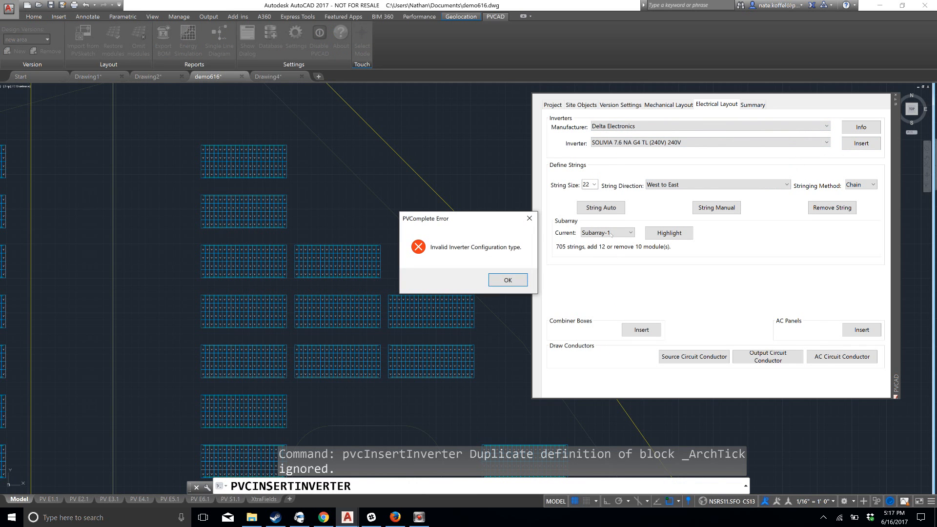
pyautogui.click(508, 281)
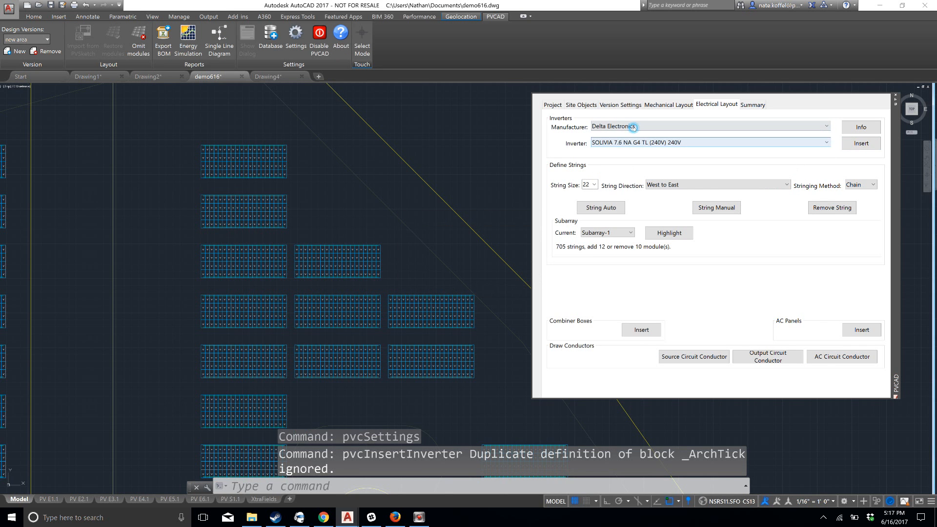
# Place an SMA America SB 10000TL-US (208) inverter just west of the northernmost module table and check its specifications
pyautogui.click(645, 126)
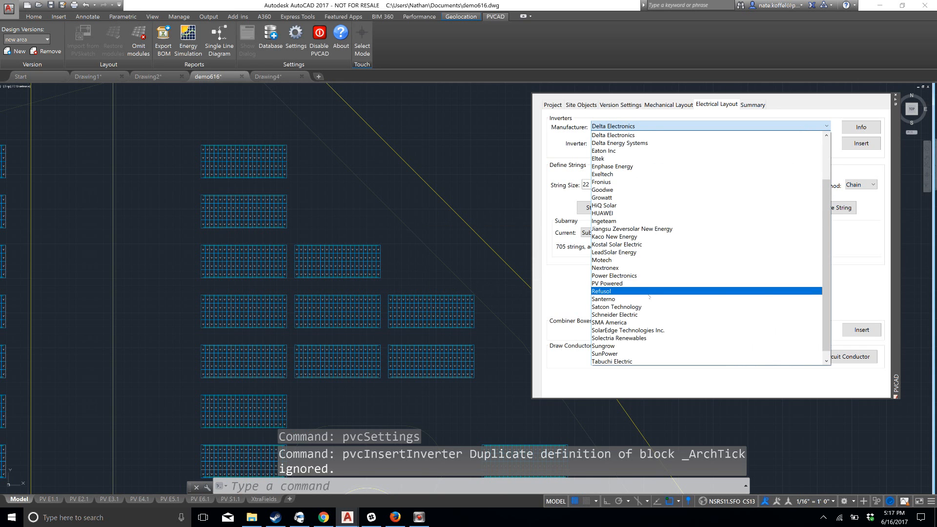
pyautogui.click(644, 322)
pyautogui.click(862, 144)
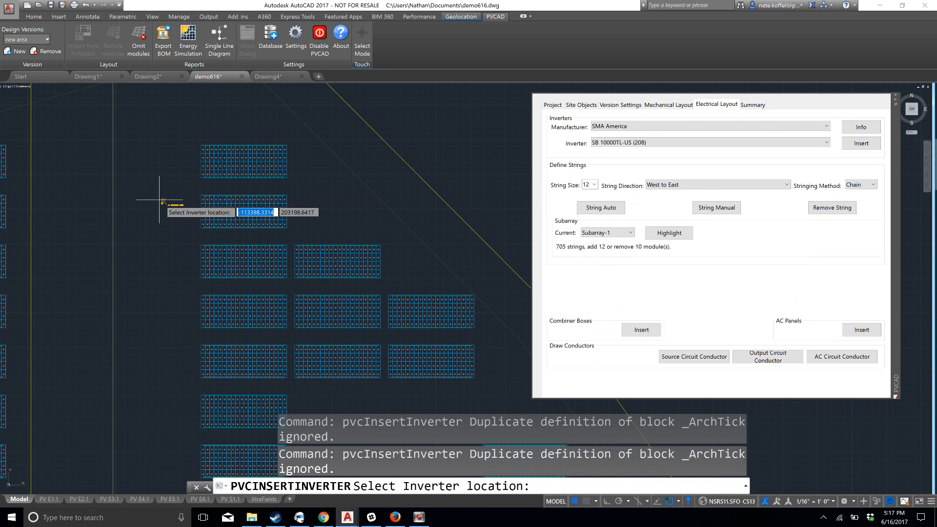
pyautogui.click(150, 144)
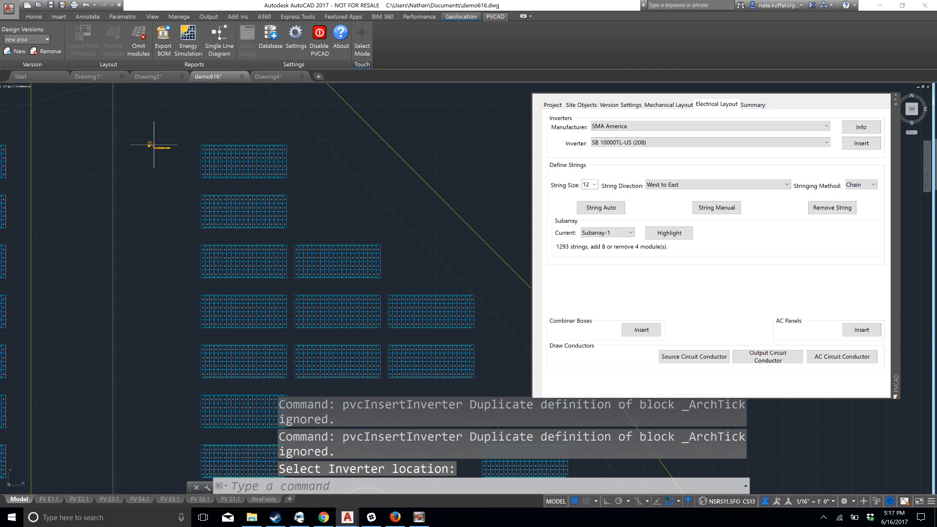
pyautogui.click(861, 127)
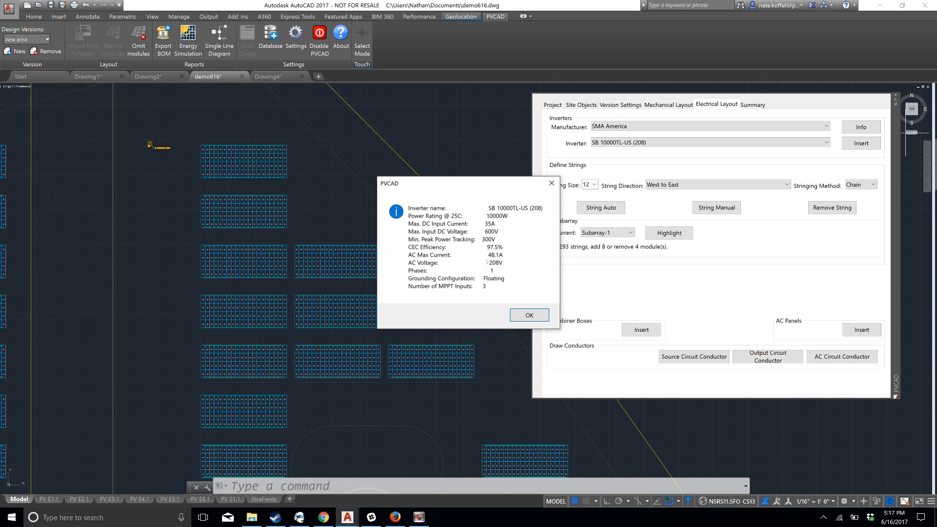
pyautogui.click(522, 313)
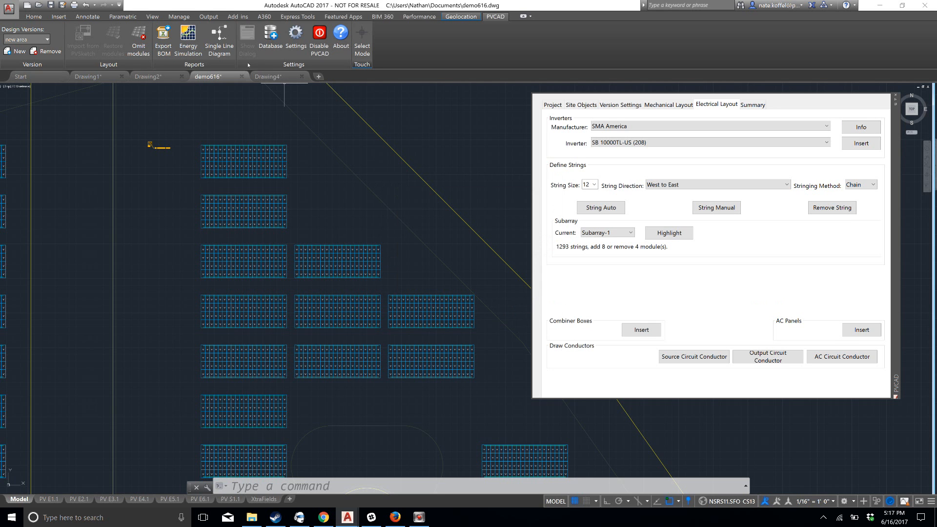
# Review the custom inverter and PV module entry fields in the PVComplete database without adding anything
pyautogui.click(272, 54)
pyautogui.moveTo(191, 56); pyautogui.dragTo(431, 96)
pyautogui.click(442, 110)
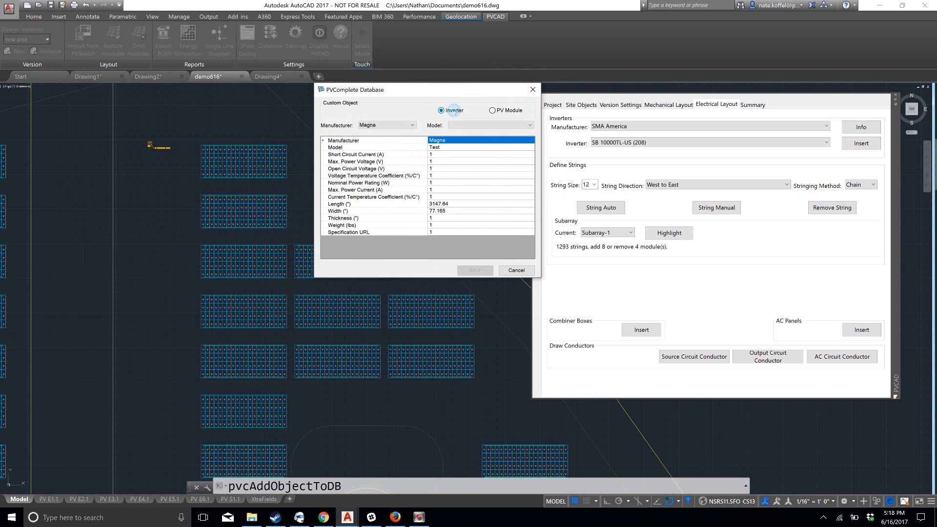
pyautogui.click(493, 110)
pyautogui.click(446, 111)
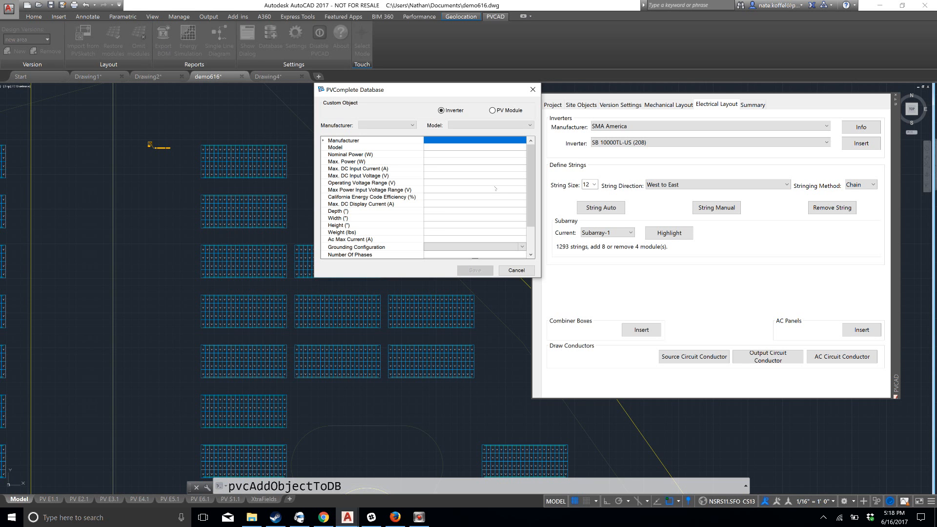
pyautogui.click(516, 271)
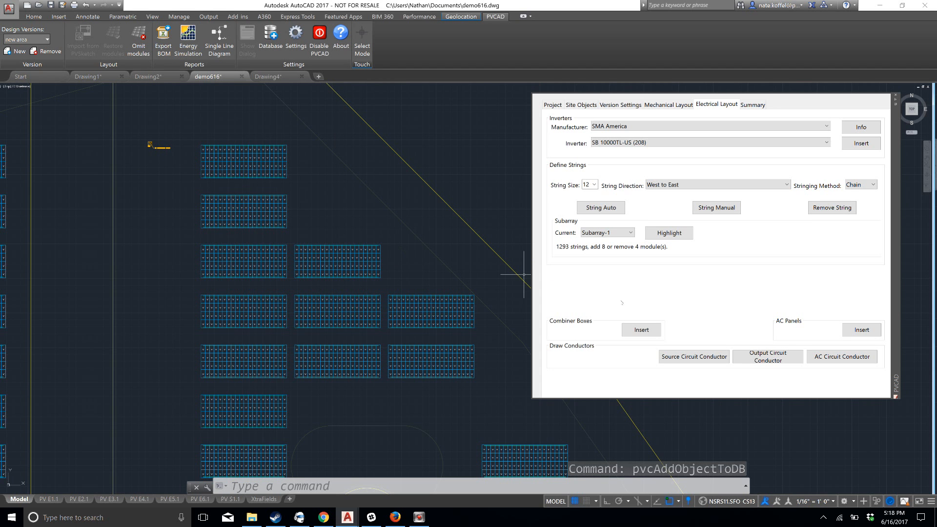
# Insert a combiner box just below the inverter and an AC panel just above it
pyautogui.click(633, 331)
pyautogui.press('Return')
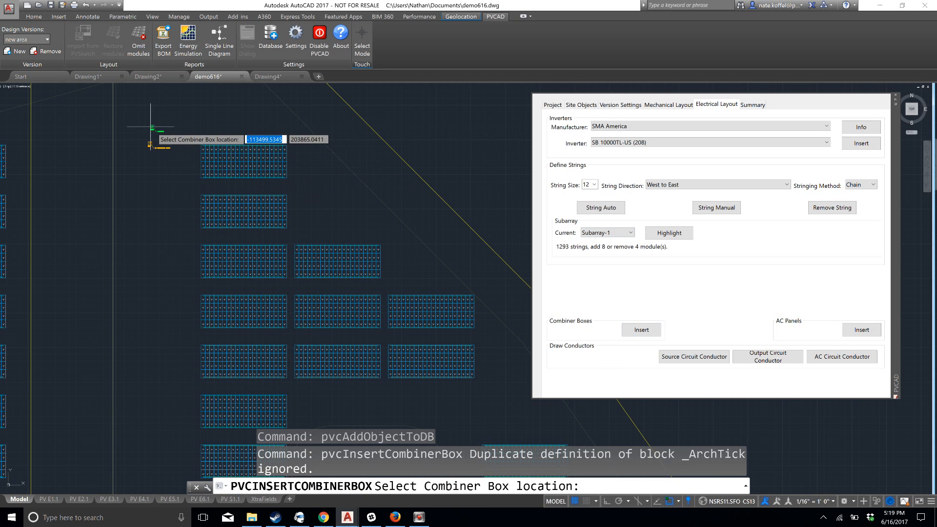
pyautogui.click(149, 165)
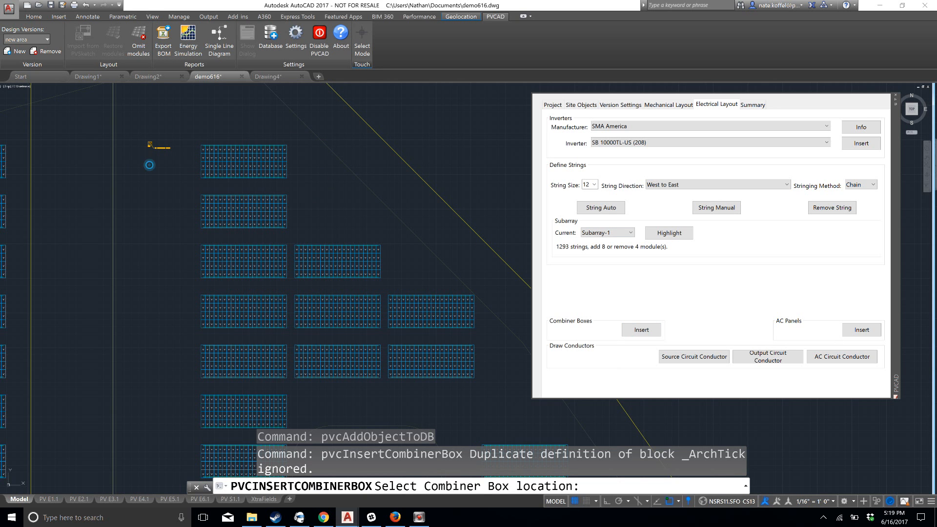
pyautogui.click(866, 332)
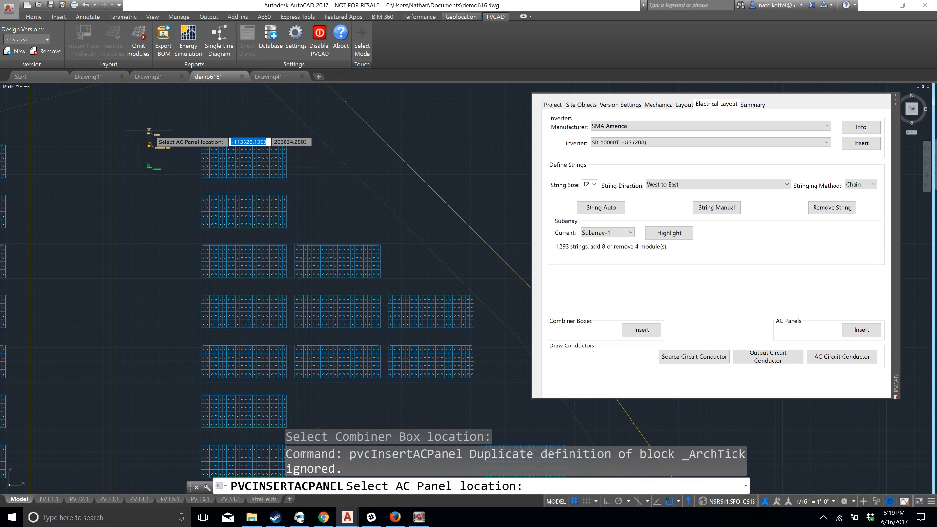
pyautogui.click(151, 130)
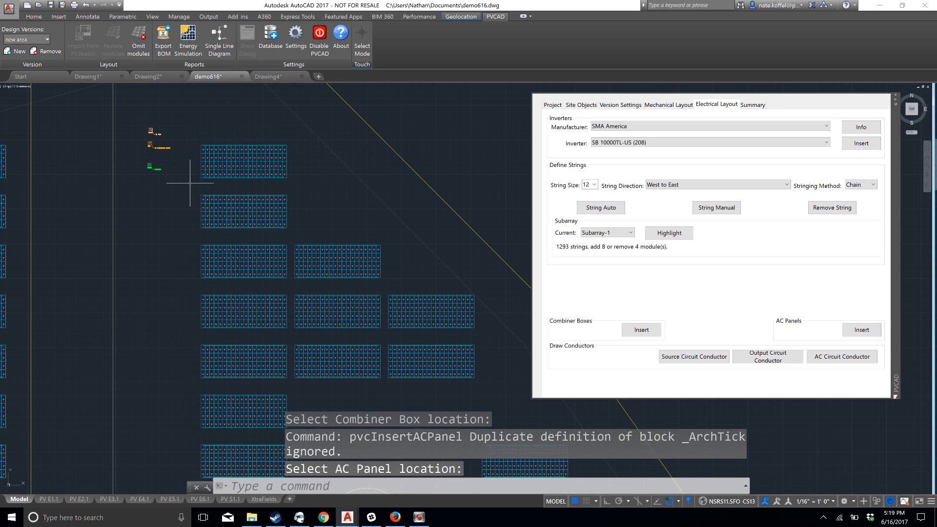
# Set the string size to 10 and try out a custom string size of 20
pyautogui.scroll(1, 186, 186)
pyautogui.scroll(1, 188, 178)
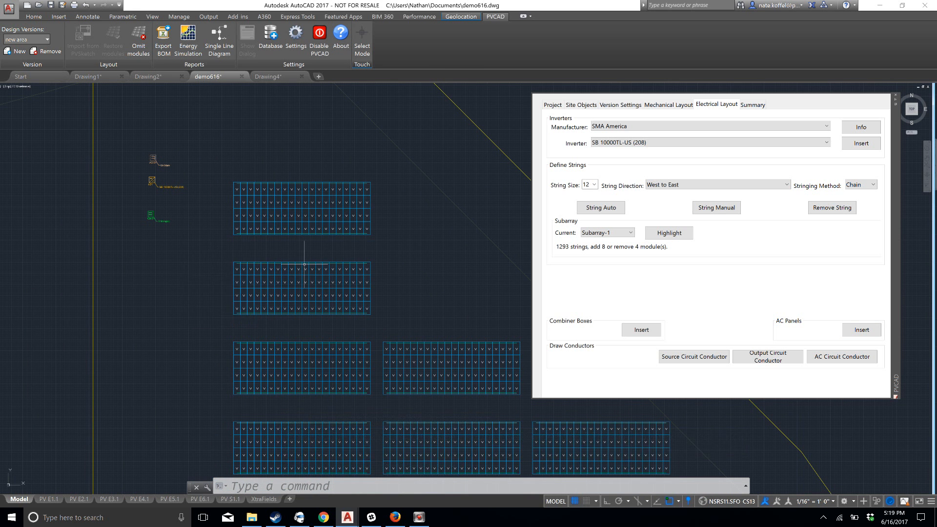
pyautogui.scroll(-1, 413, 258)
pyautogui.scroll(-1, 398, 232)
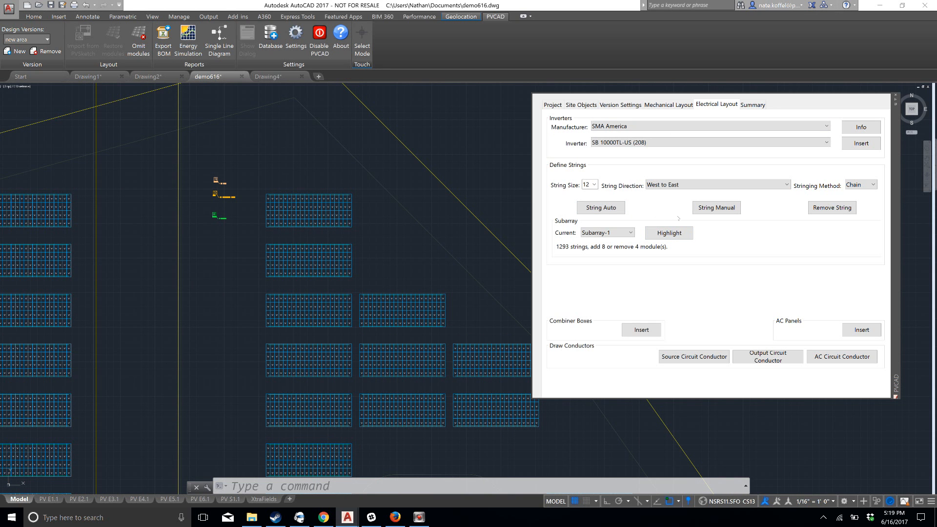
pyautogui.click(590, 185)
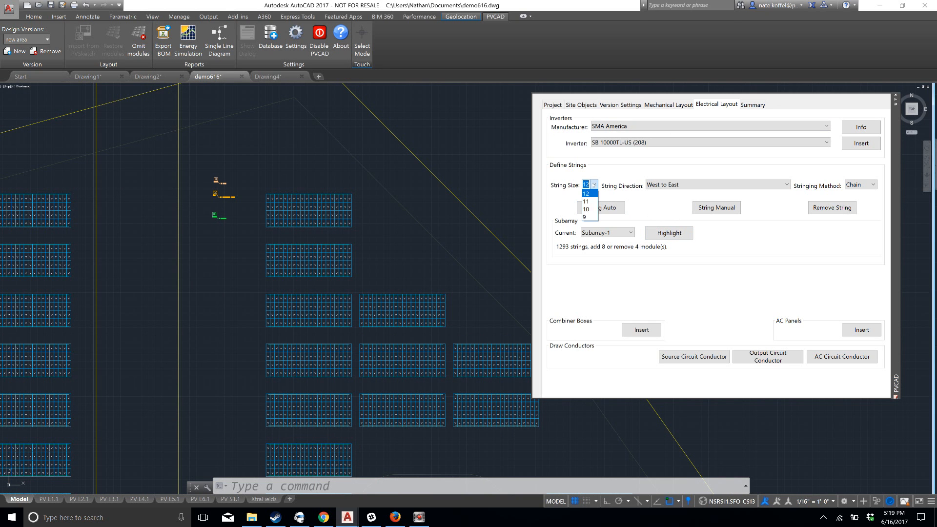
pyautogui.click(588, 209)
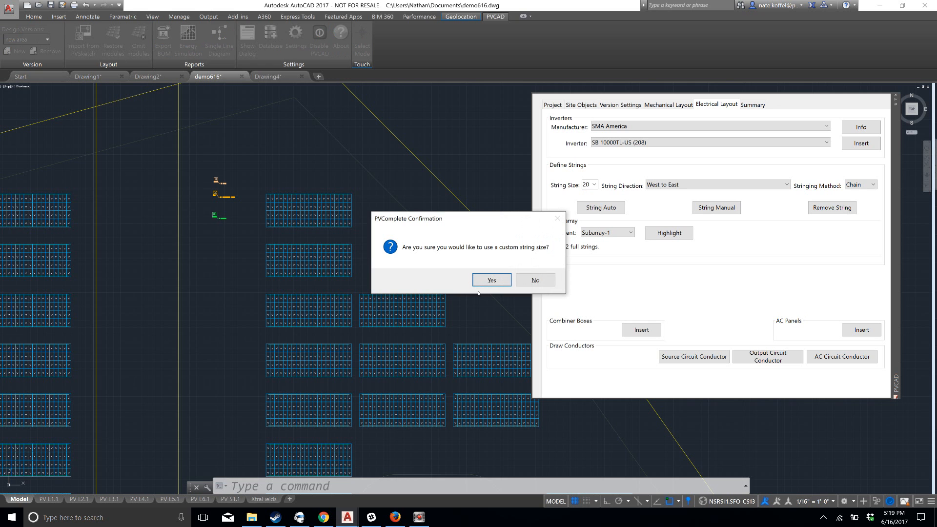
pyautogui.click(491, 280)
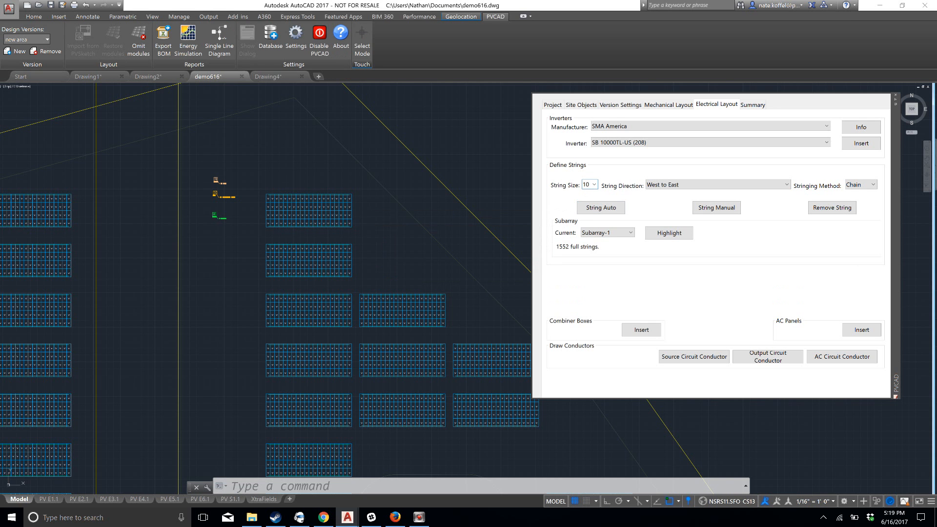
# Review the stringing method options, keeping Chain, and set the string direction to East to West
pyautogui.scroll(2, 354, 249)
pyautogui.moveTo(379, 226); pyautogui.dragTo(395, 159, button='middle')
pyautogui.scroll(-1, 399, 180)
pyautogui.scroll(-1, 448, 253)
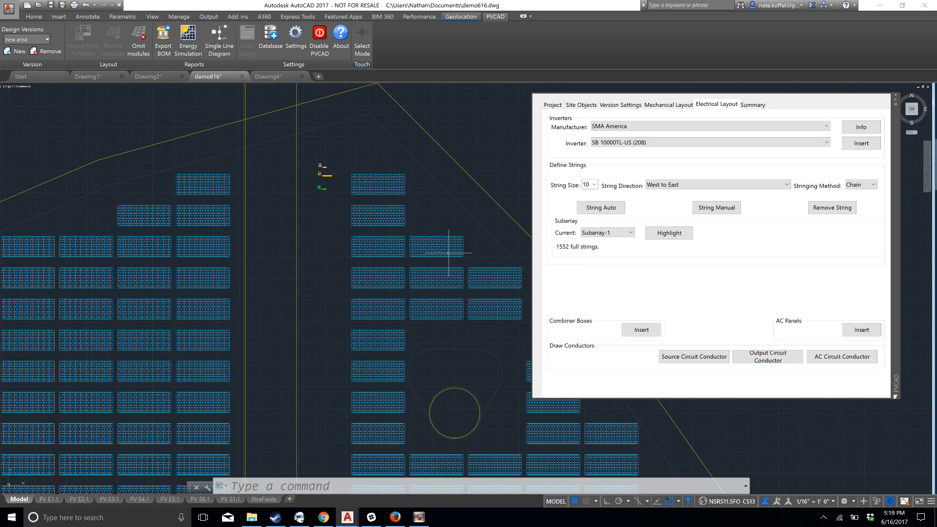
pyautogui.moveTo(448, 253); pyautogui.dragTo(401, 265, button='middle')
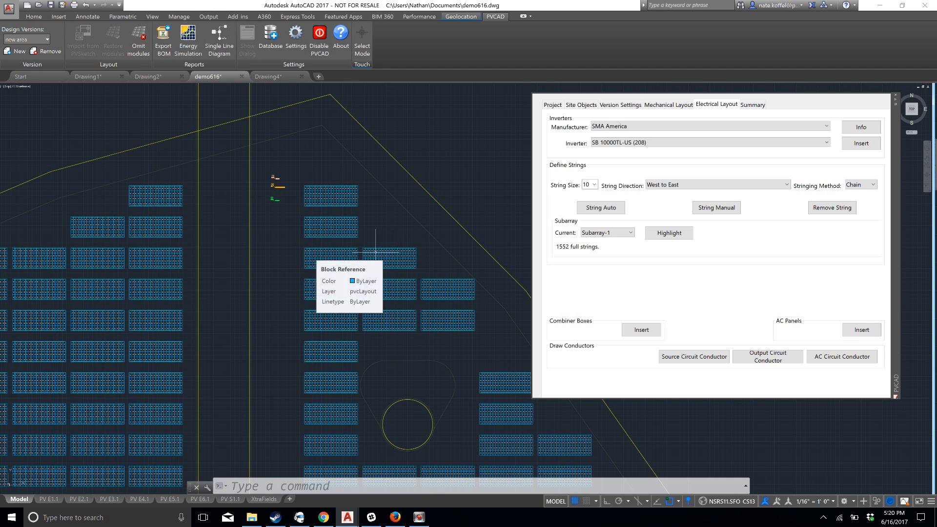
pyautogui.moveTo(373, 274); pyautogui.dragTo(348, 255, button='middle')
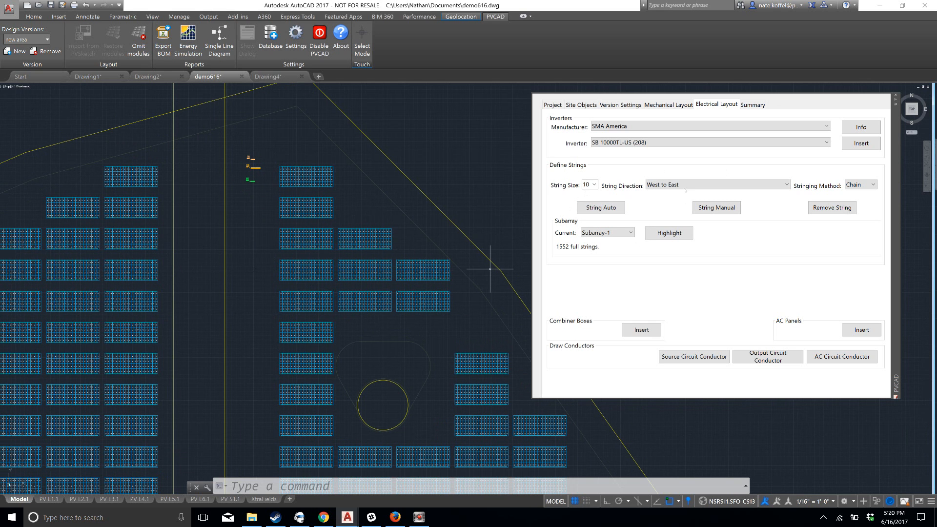
pyautogui.click(864, 185)
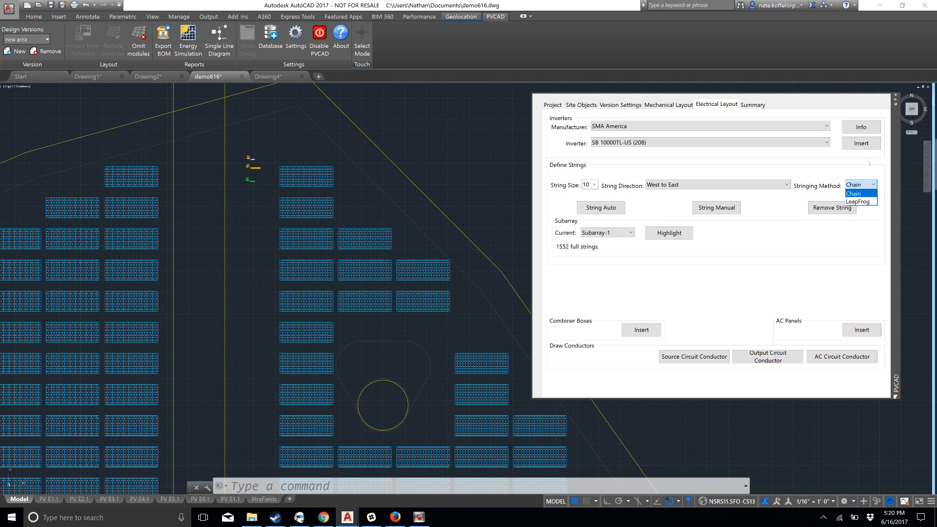
pyautogui.click(851, 180)
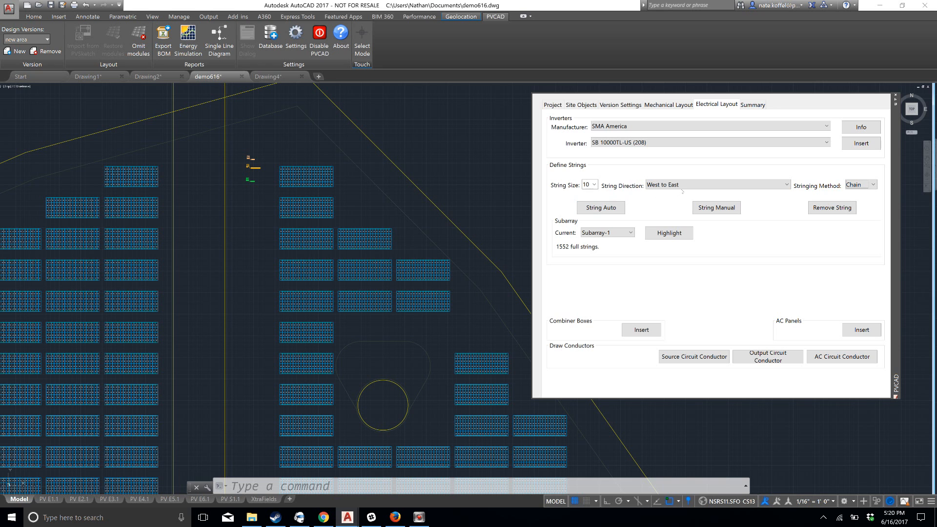
pyautogui.click(682, 185)
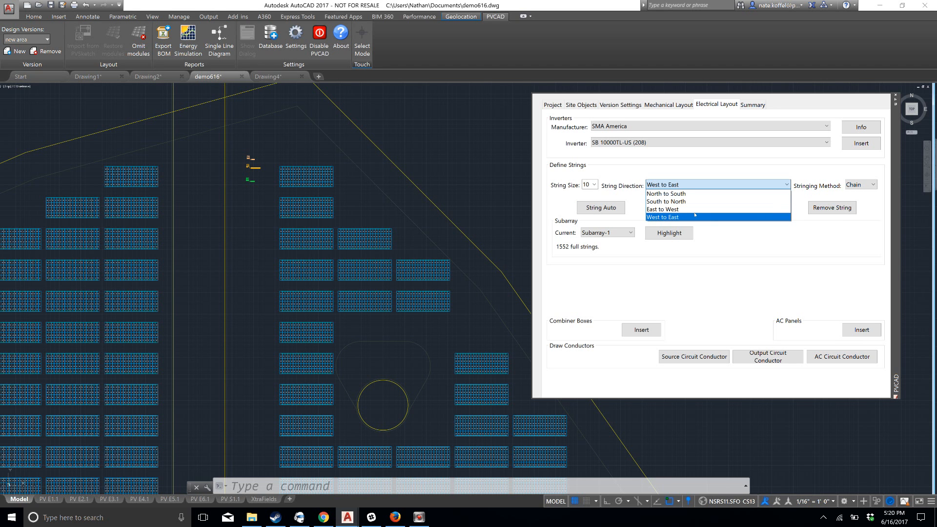
pyautogui.click(694, 210)
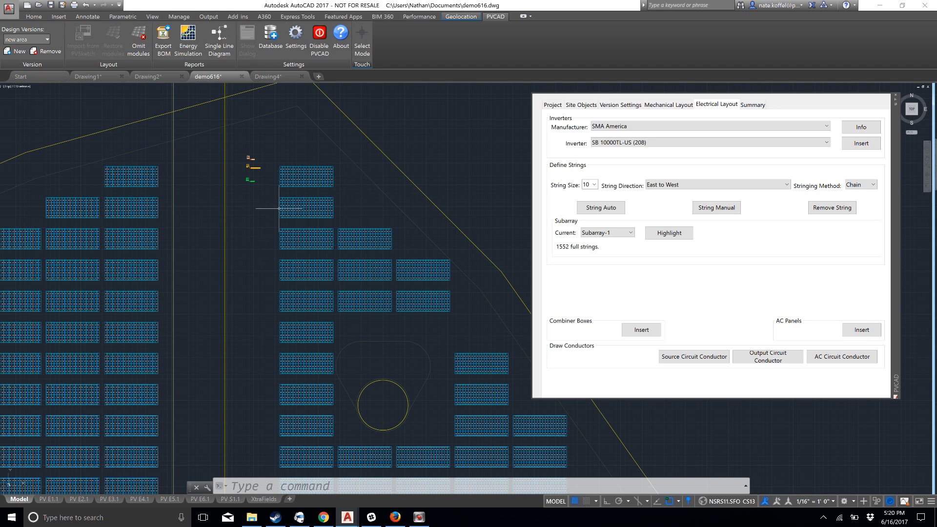
# Auto-string the modules of the ten northernmost tables east of the road and inspect the string numbering and direction
pyautogui.click(603, 206)
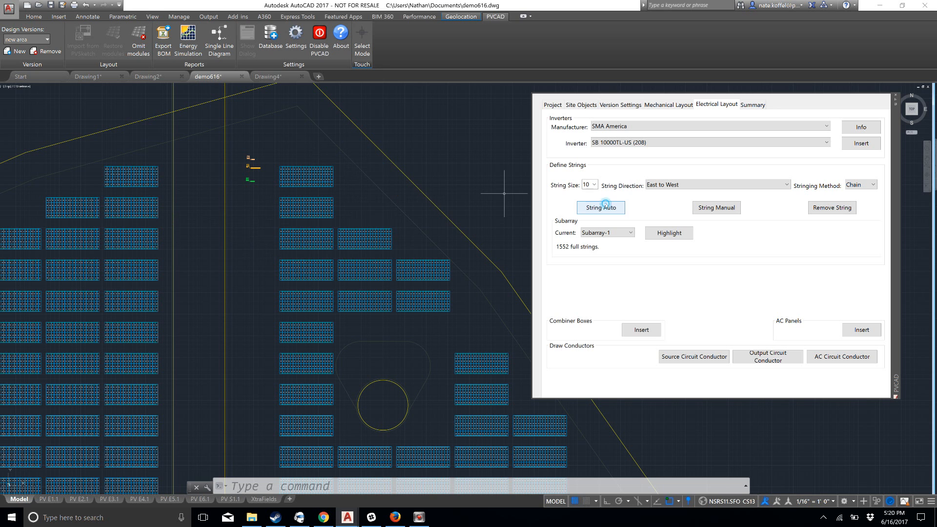
pyautogui.click(268, 138)
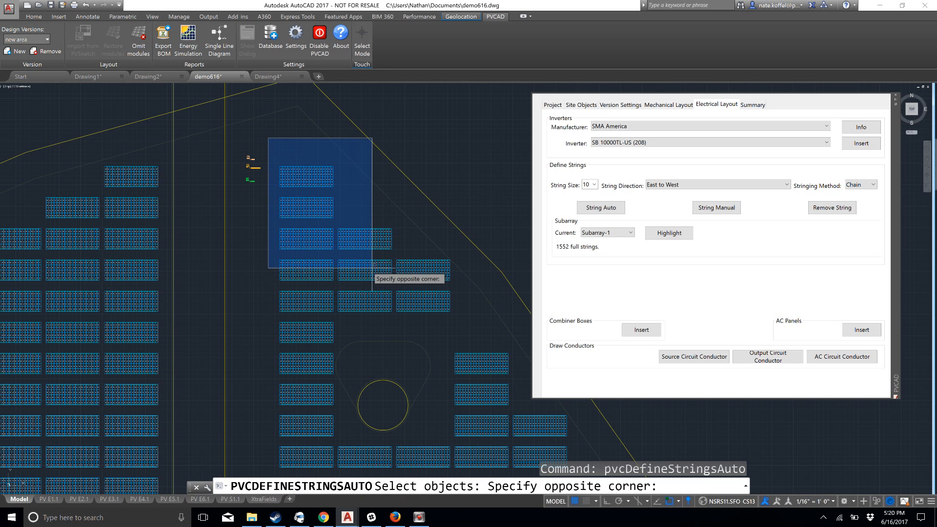
pyautogui.click(473, 317)
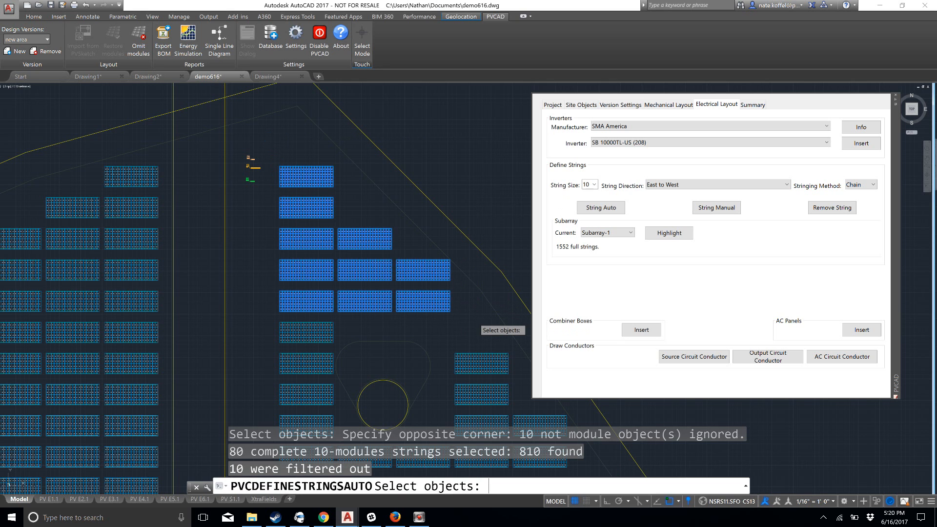
pyautogui.press('Return')
pyautogui.scroll(2, 423, 286)
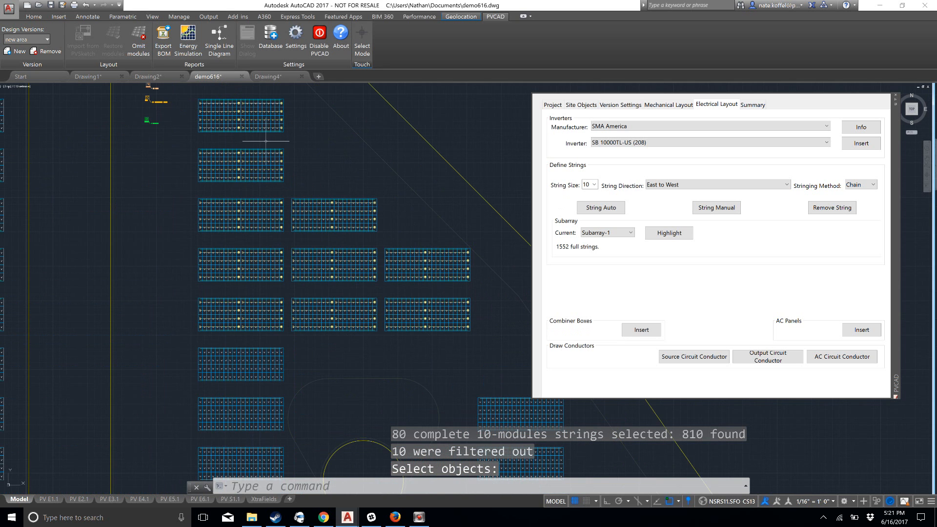
pyautogui.scroll(6, 266, 141)
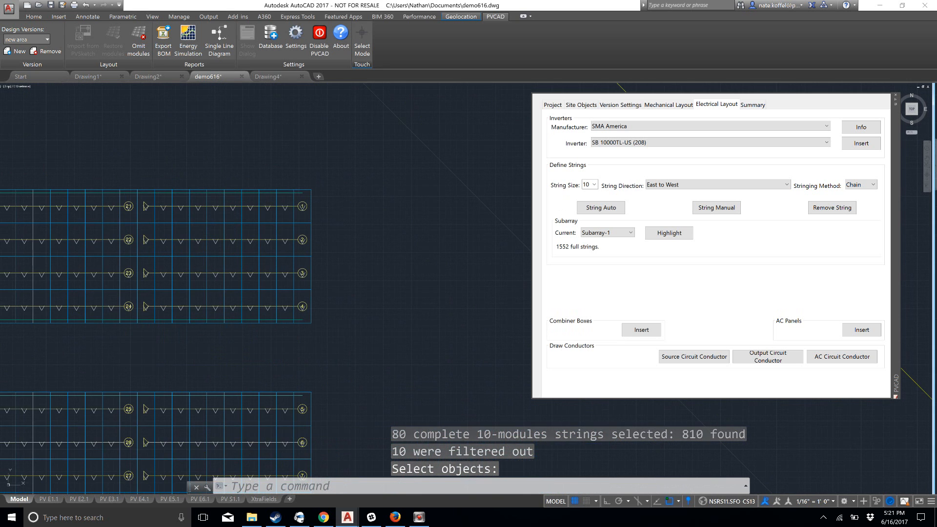
pyautogui.moveTo(286, 240); pyautogui.dragTo(381, 206, button='middle')
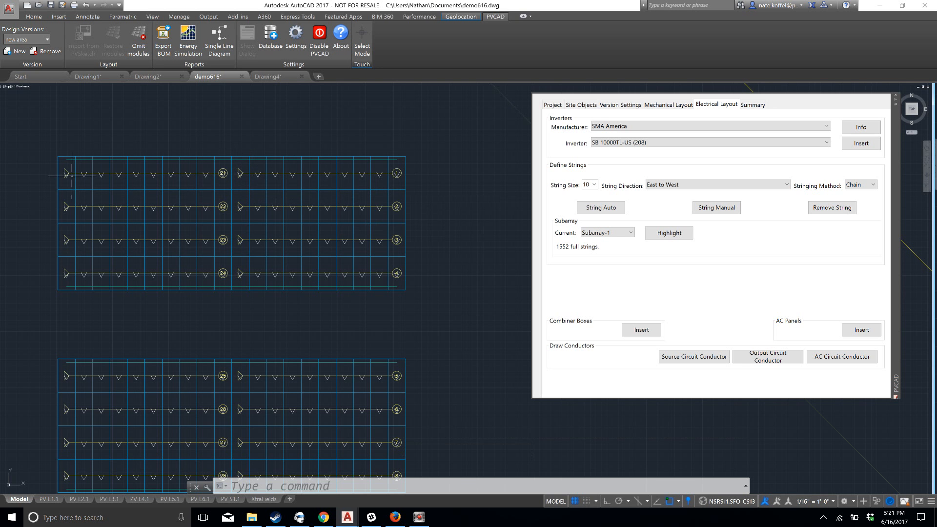
pyautogui.scroll(-2, 63, 177)
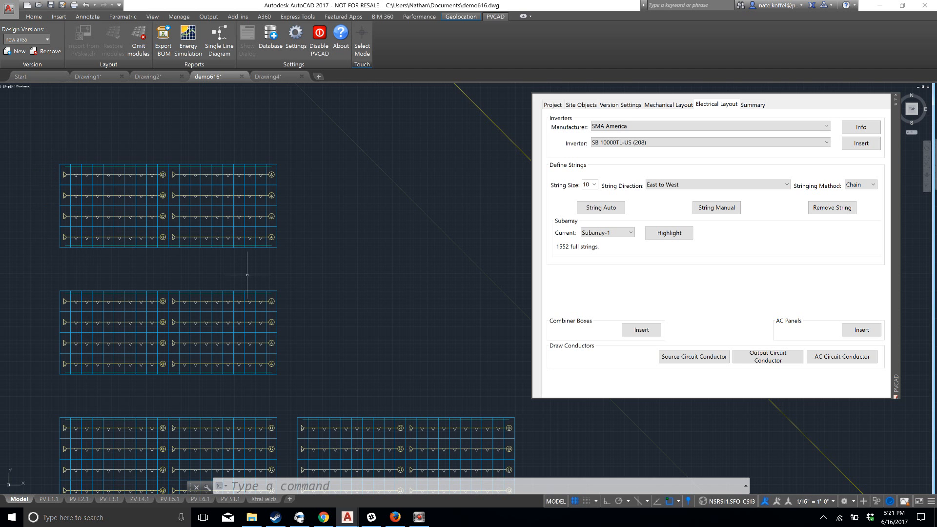
pyautogui.scroll(-5, 342, 249)
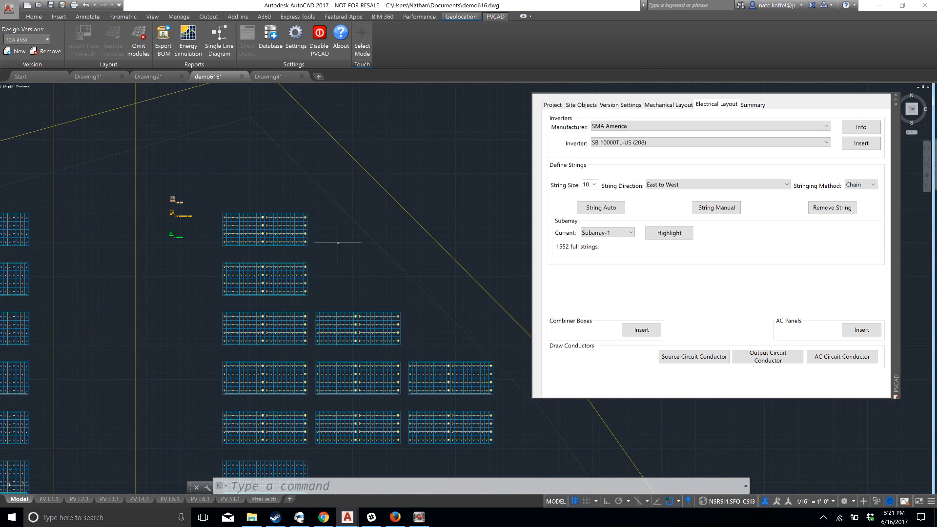
pyautogui.scroll(2, 355, 308)
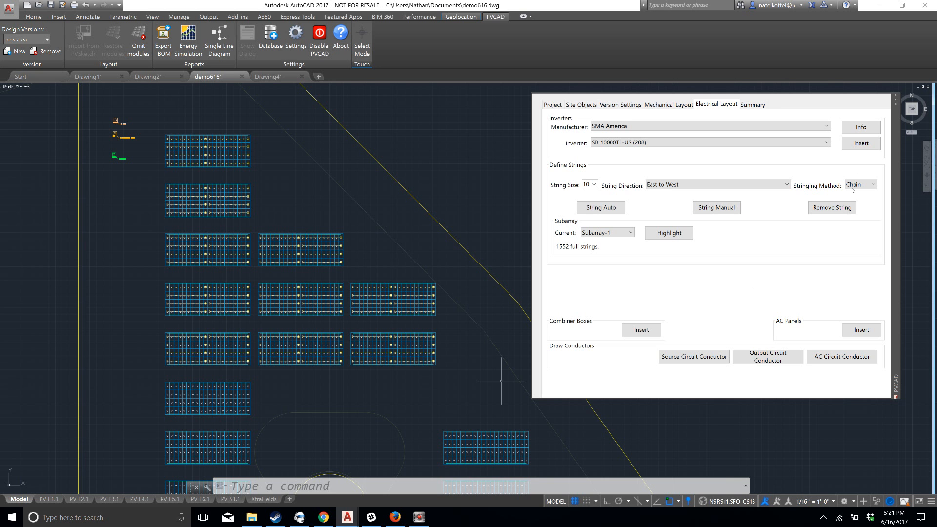
# Remove the automatically created strings from the ten northernmost tables east of the road
pyautogui.click(832, 207)
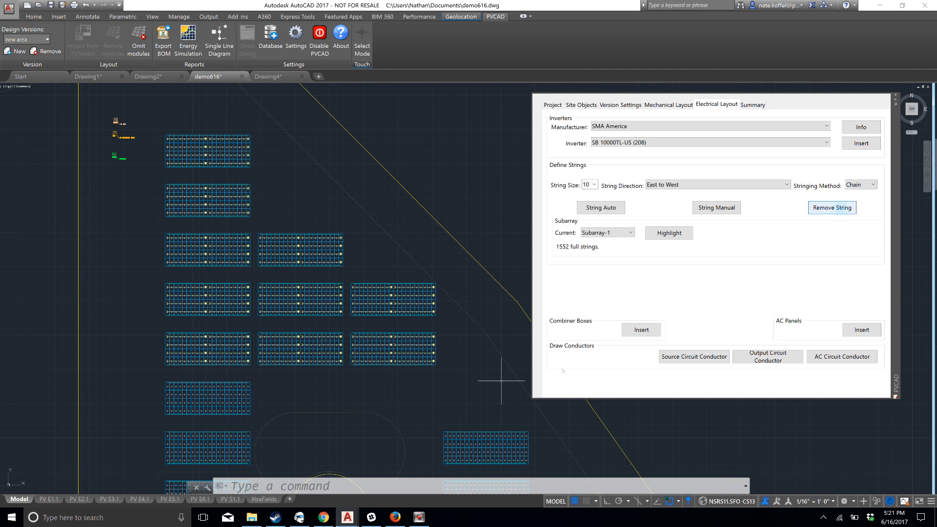
pyautogui.click(442, 373)
pyautogui.click(155, 122)
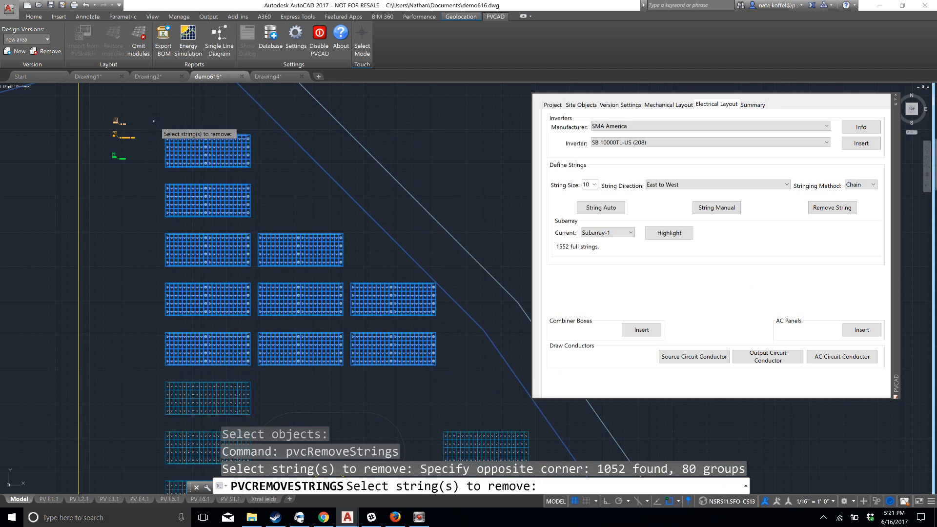
pyautogui.press('Return')
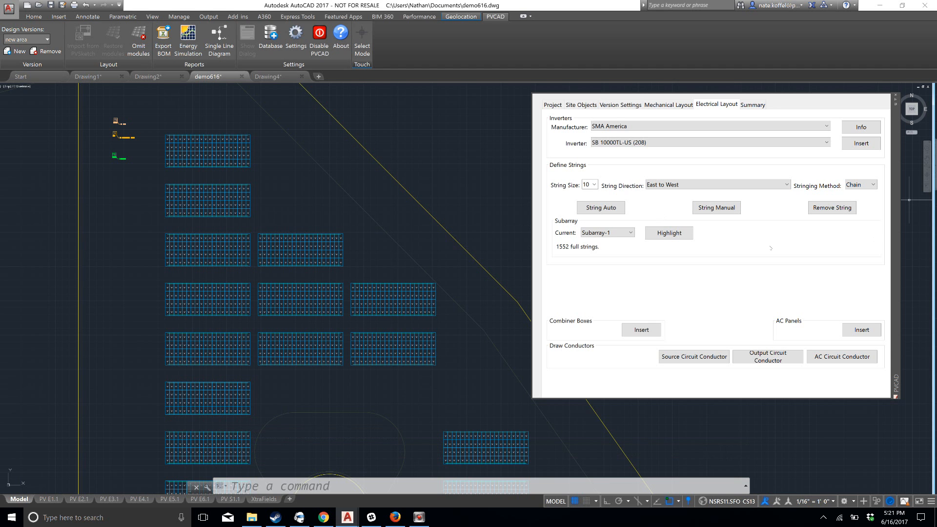
# Manually string the same ten tables by selecting all their modules with one crossing window
pyautogui.click(717, 208)
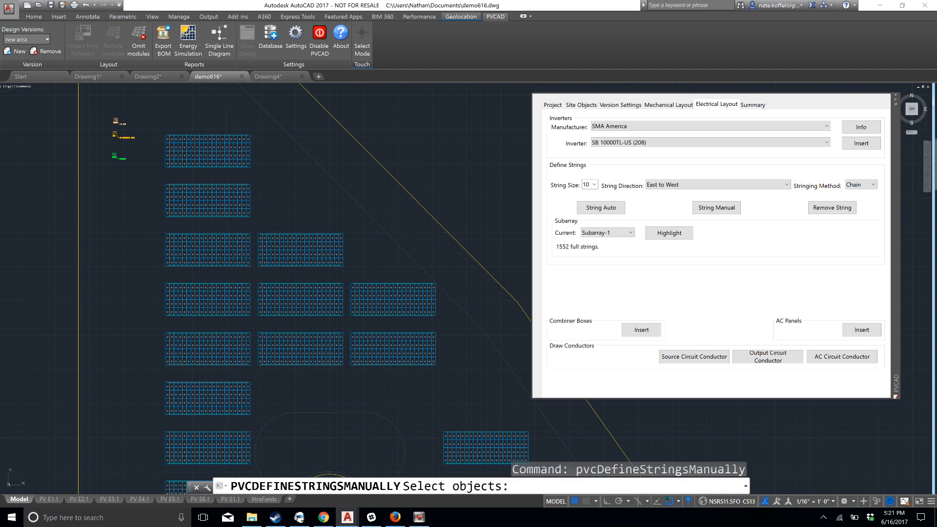
pyautogui.click(449, 370)
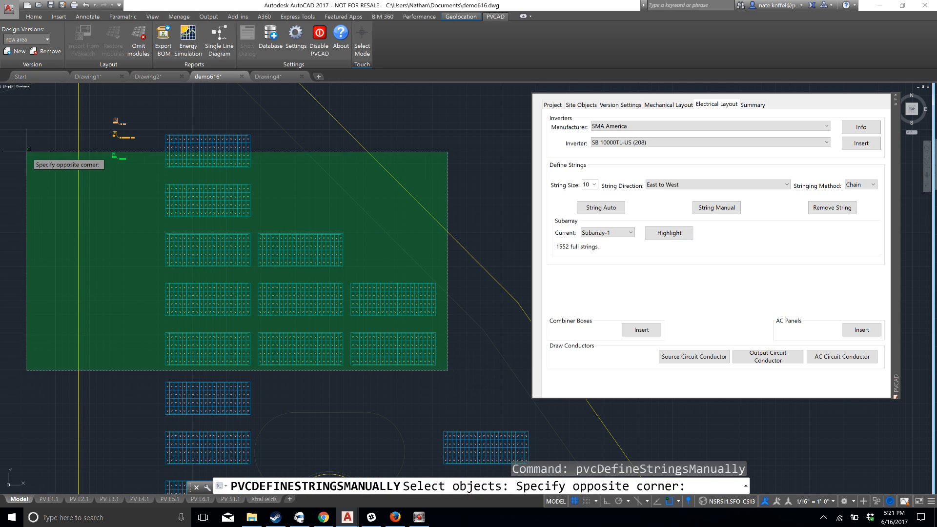
pyautogui.click(150, 119)
pyautogui.press('Return')
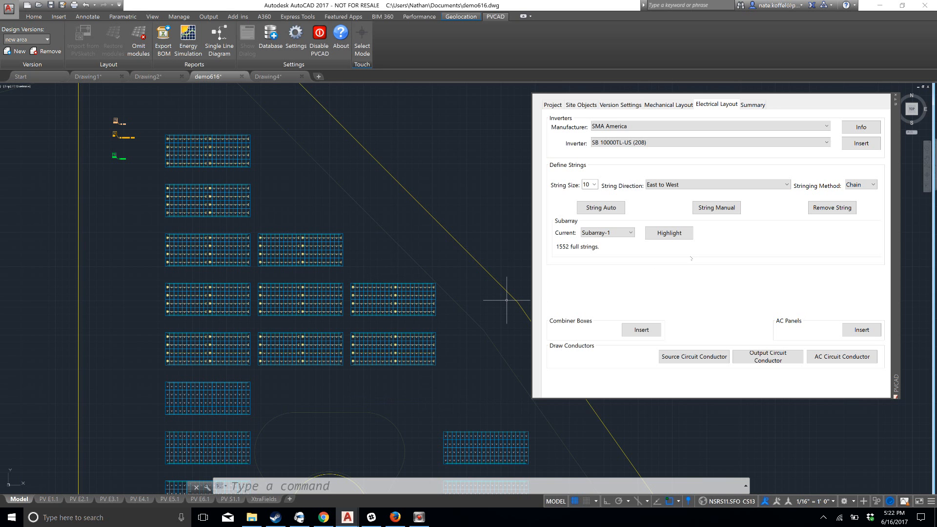
# Remove the manually defined strings from the ten northernmost tables
pyautogui.click(855, 208)
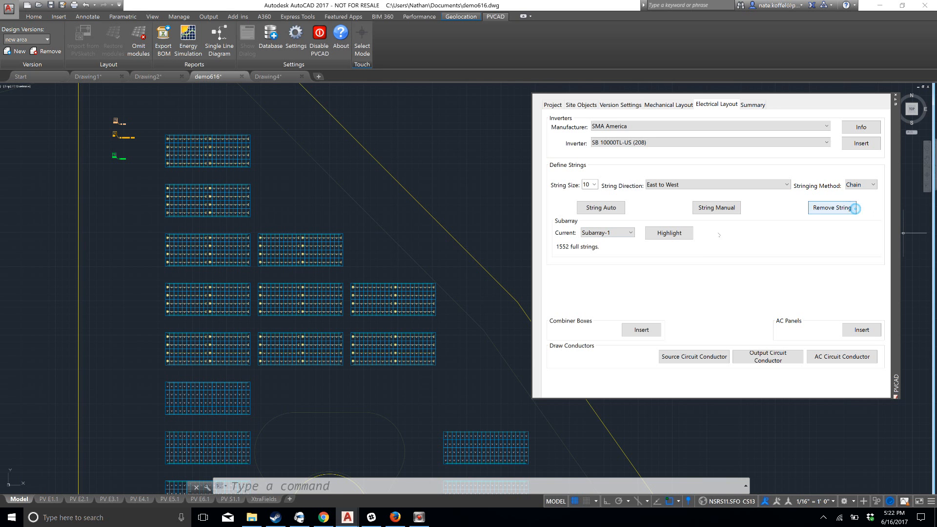
pyautogui.click(440, 369)
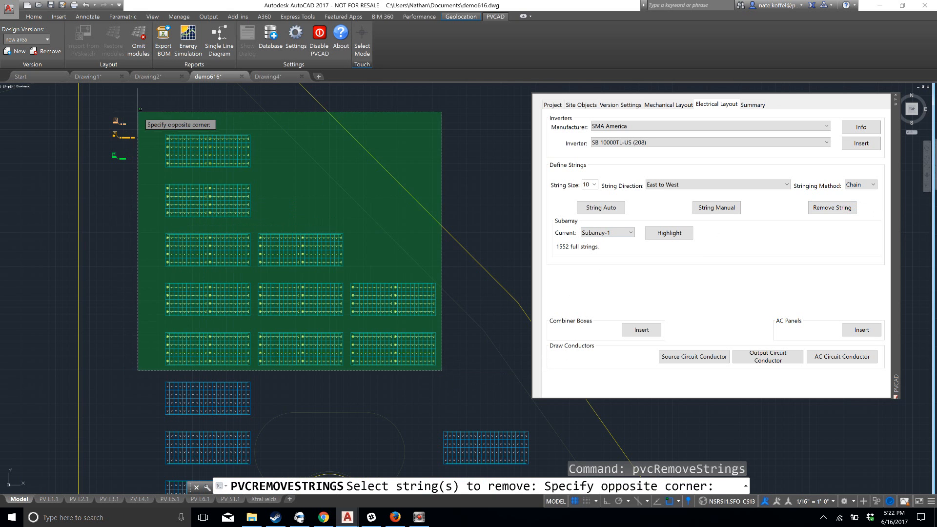
pyautogui.click(144, 118)
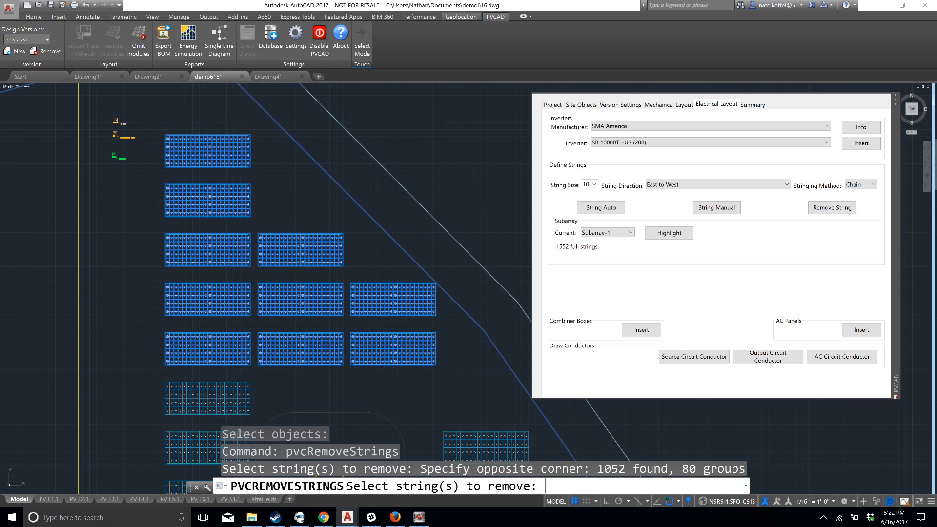
pyautogui.press('Return')
# Start manual stringing with a fence selection, snaking row by row through the northernmost table from its northeast corner
pyautogui.scroll(2, 168, 171)
pyautogui.scroll(-2, 164, 161)
pyautogui.scroll(2, 169, 162)
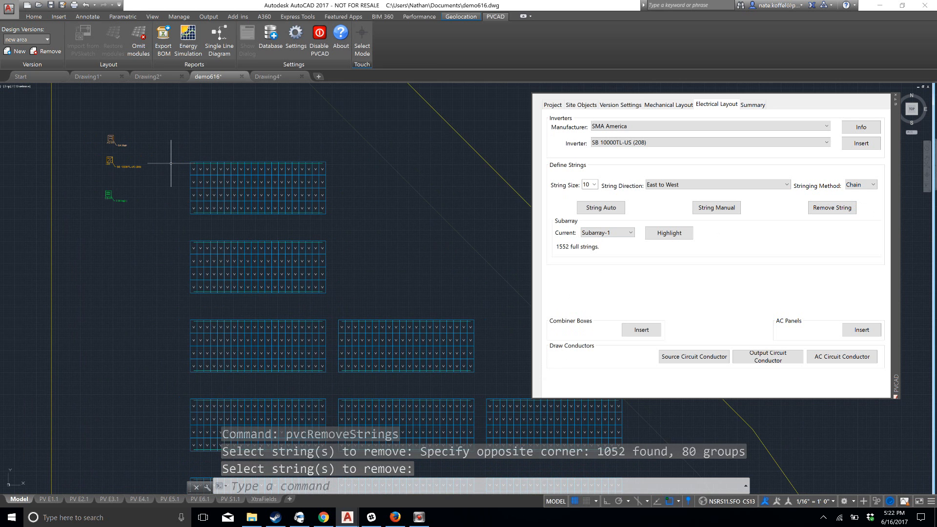
pyautogui.scroll(1, 168, 162)
pyautogui.scroll(1, 332, 140)
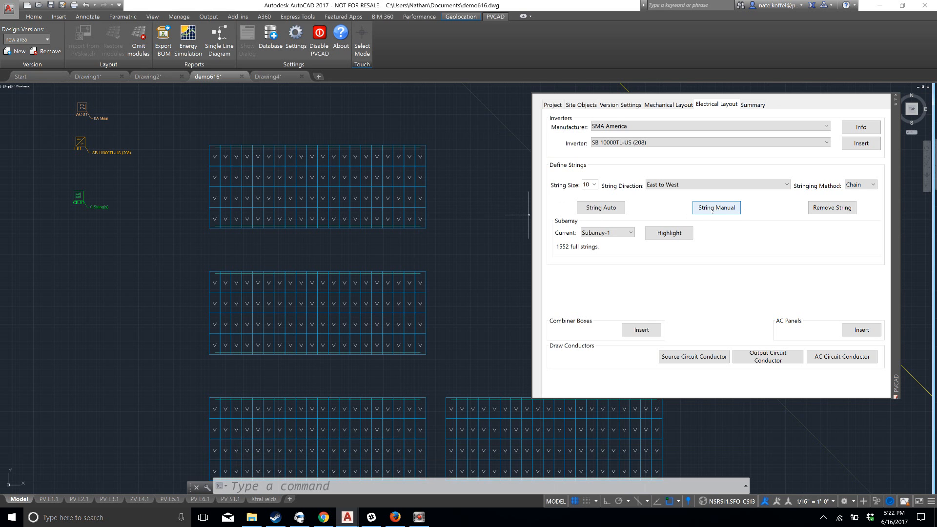
pyautogui.click(711, 208)
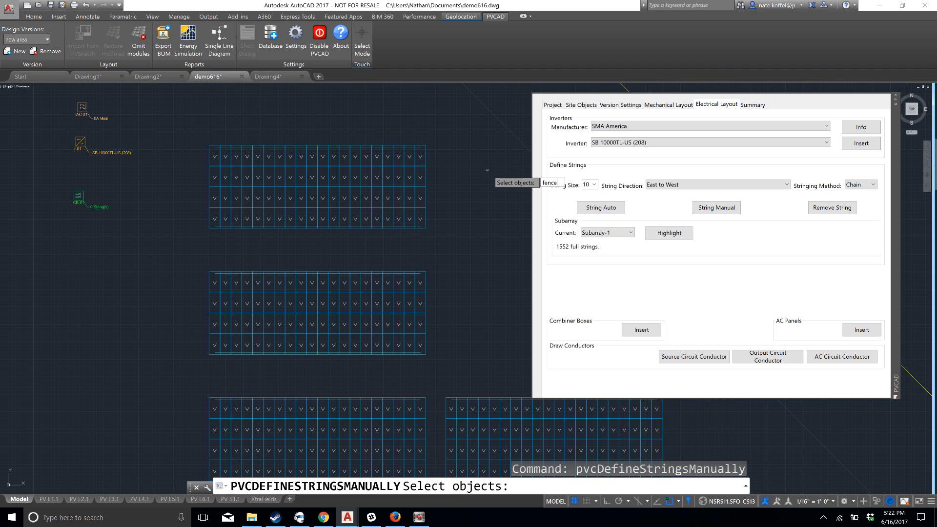
pyautogui.press('Return')
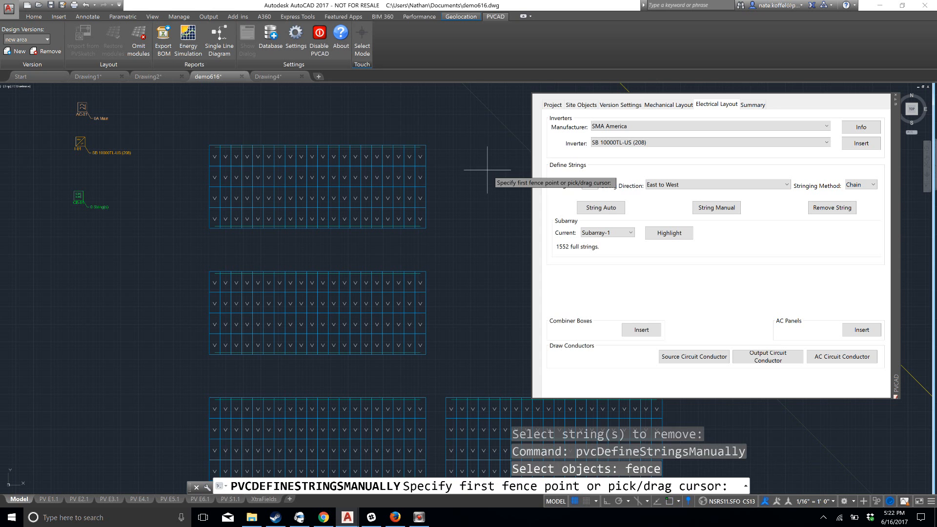
pyautogui.click(432, 158)
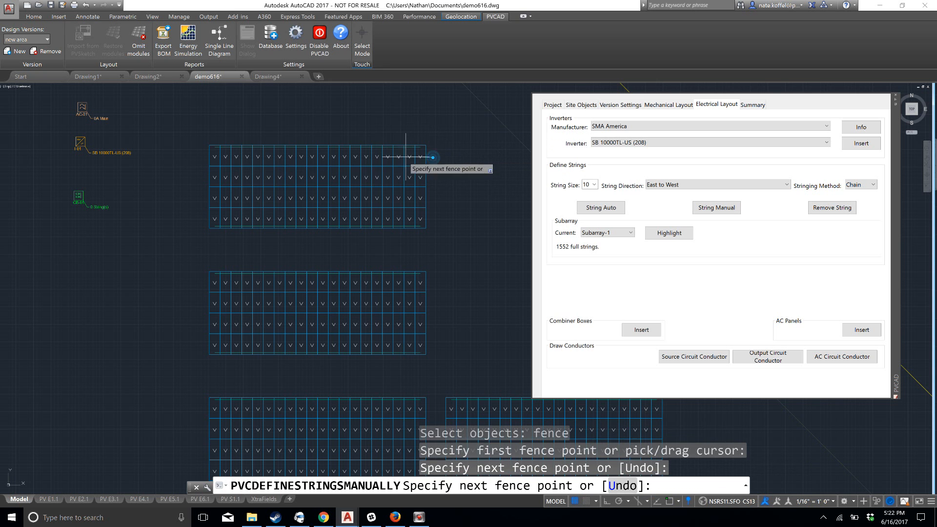
pyautogui.click(198, 157)
pyautogui.click(197, 179)
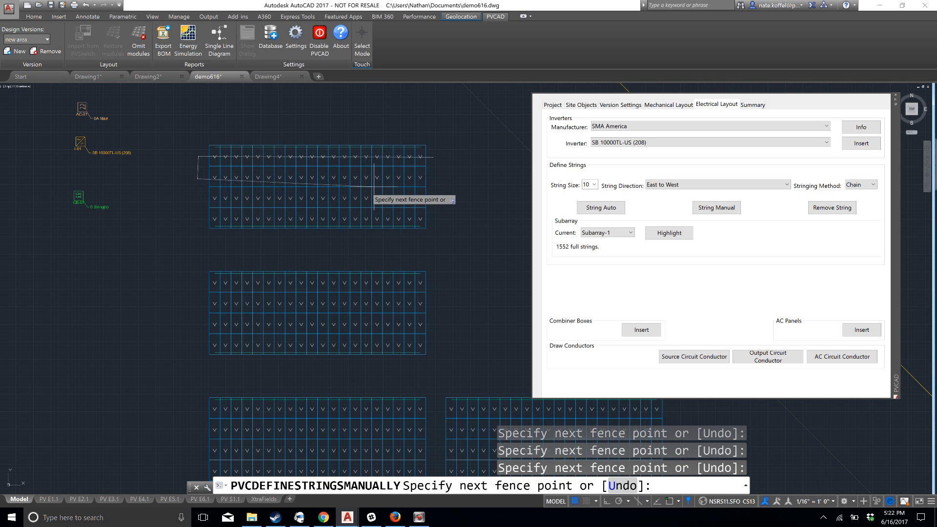
pyautogui.click(434, 179)
pyautogui.click(437, 199)
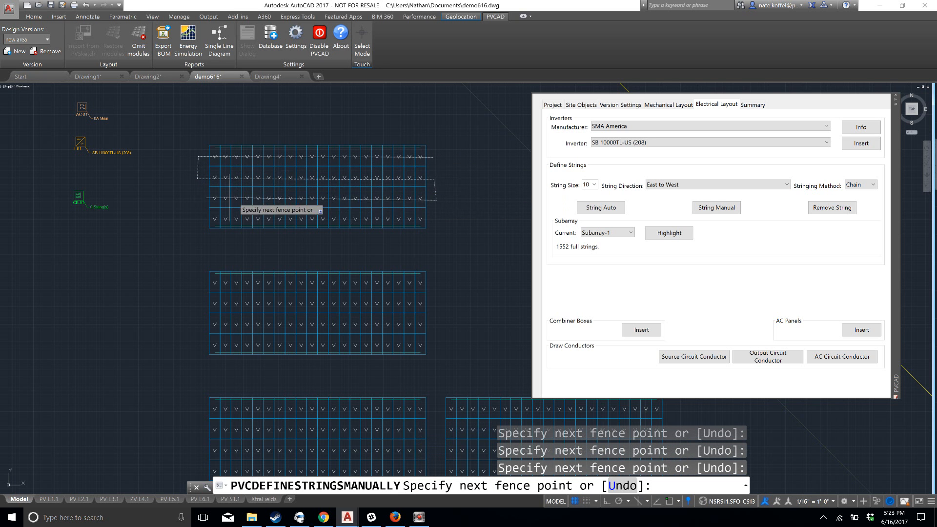
pyautogui.click(196, 201)
pyautogui.click(195, 218)
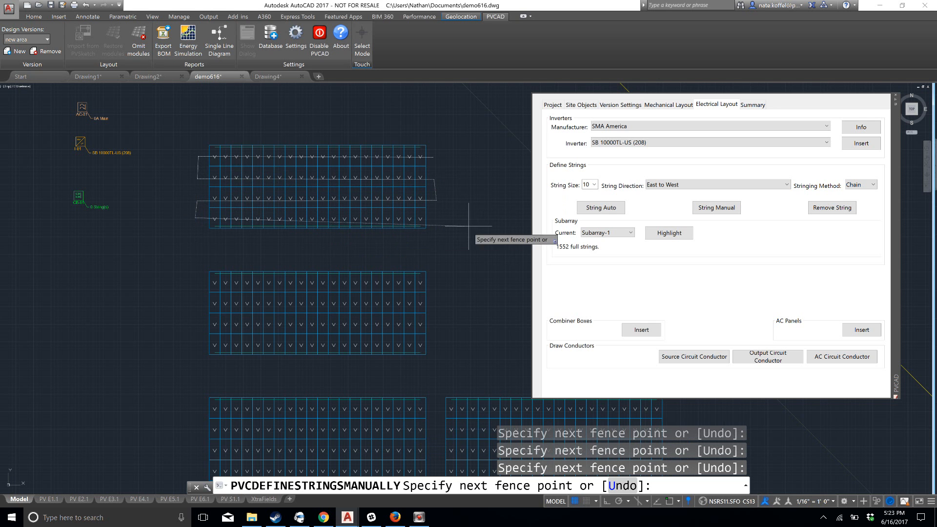
pyautogui.click(440, 220)
# Continue the fence in vertical zigzags through the twelve easternmost module columns of the second table and create the strings
pyautogui.click(421, 267)
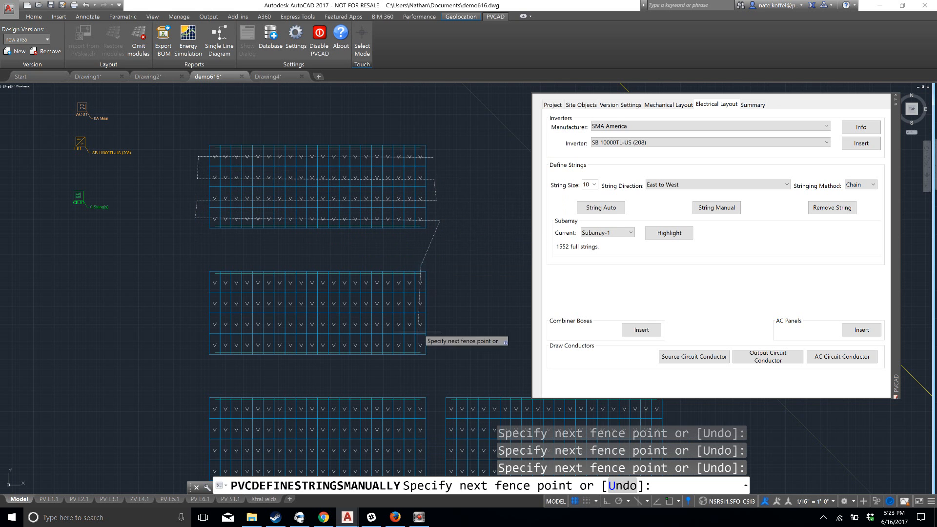
pyautogui.click(409, 362)
pyautogui.click(398, 263)
pyautogui.click(400, 369)
pyautogui.click(386, 368)
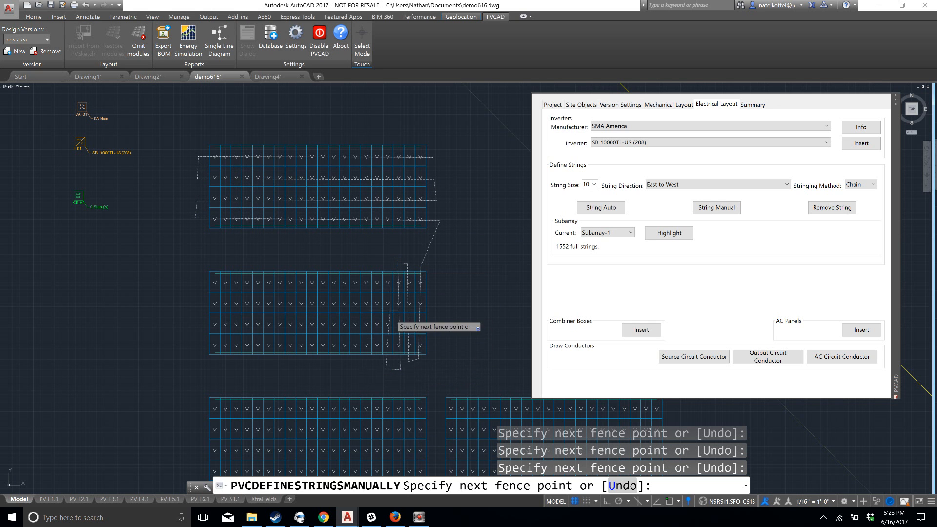
pyautogui.click(387, 264)
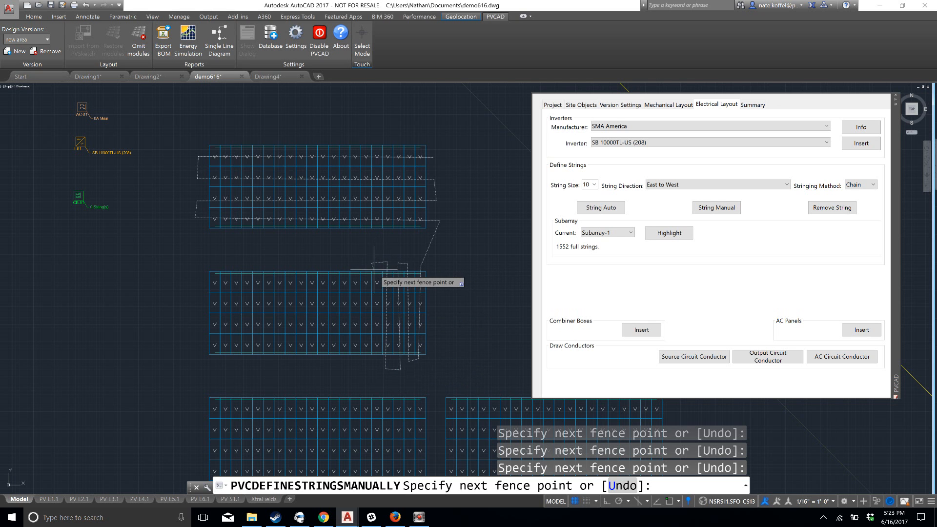
pyautogui.click(368, 360)
pyautogui.click(365, 256)
pyautogui.click(356, 260)
pyautogui.click(355, 370)
pyautogui.click(345, 367)
pyautogui.click(345, 267)
pyautogui.click(333, 265)
pyautogui.click(333, 365)
pyautogui.click(322, 362)
pyautogui.click(323, 267)
pyautogui.click(311, 267)
pyautogui.click(312, 362)
pyautogui.click(299, 362)
pyautogui.click(302, 260)
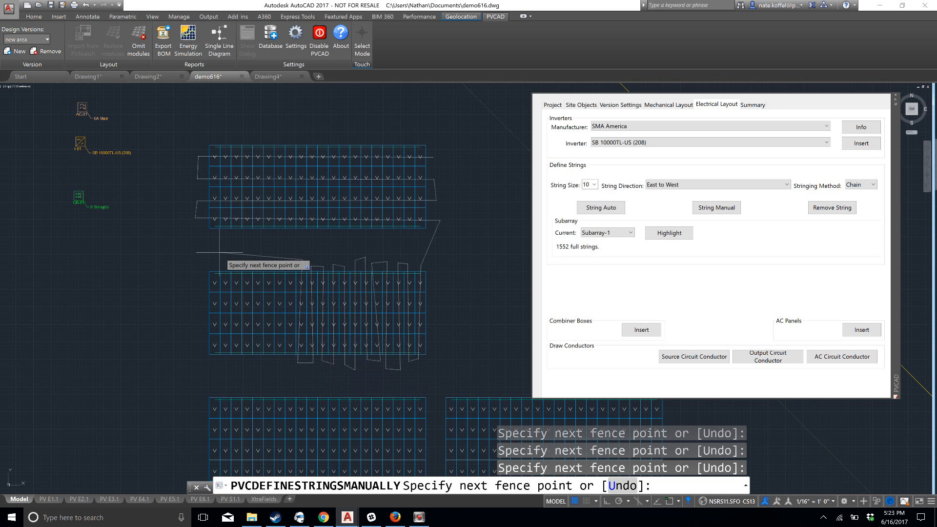
pyautogui.press('Return')
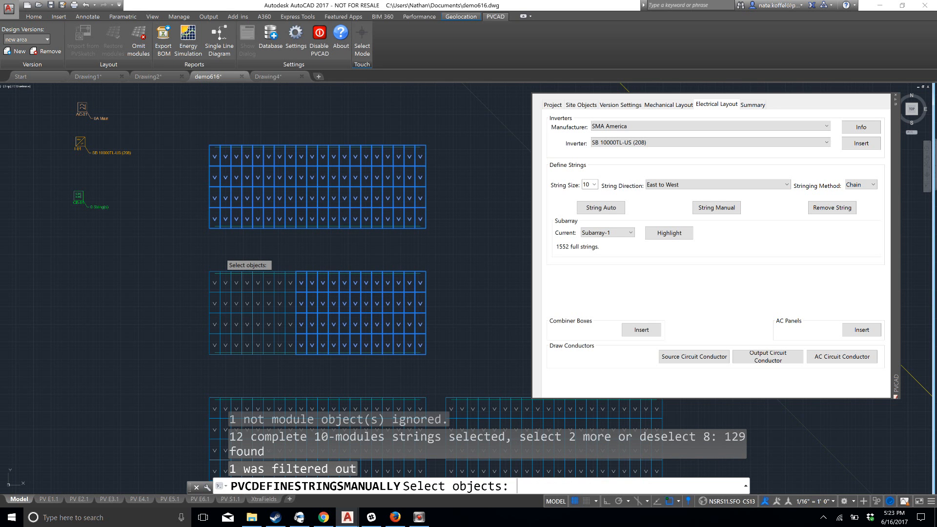
pyautogui.press('Return')
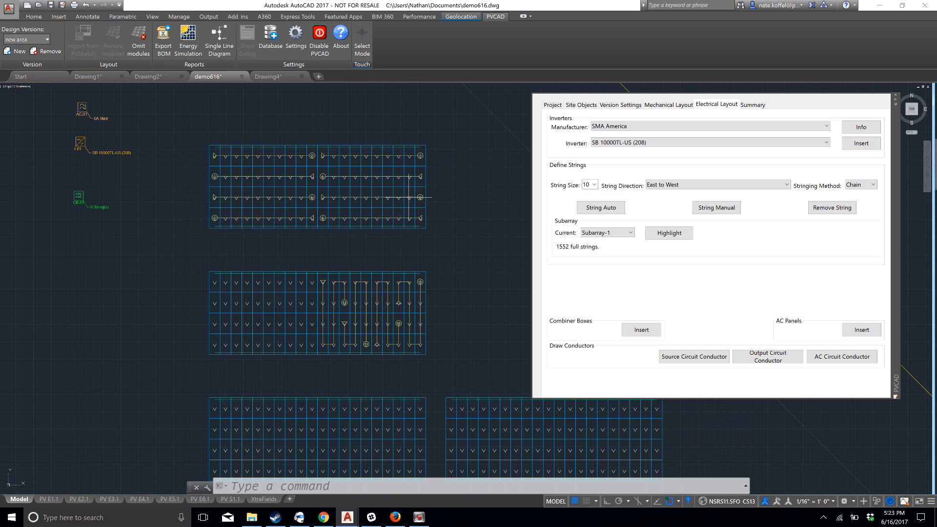
pyautogui.scroll(2, 446, 326)
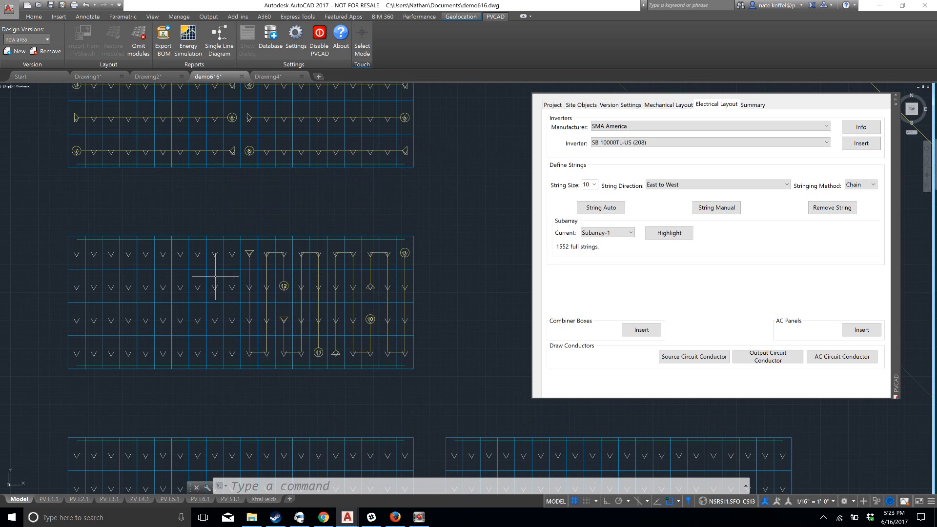
pyautogui.scroll(-1, 198, 393)
pyautogui.scroll(-1, 243, 306)
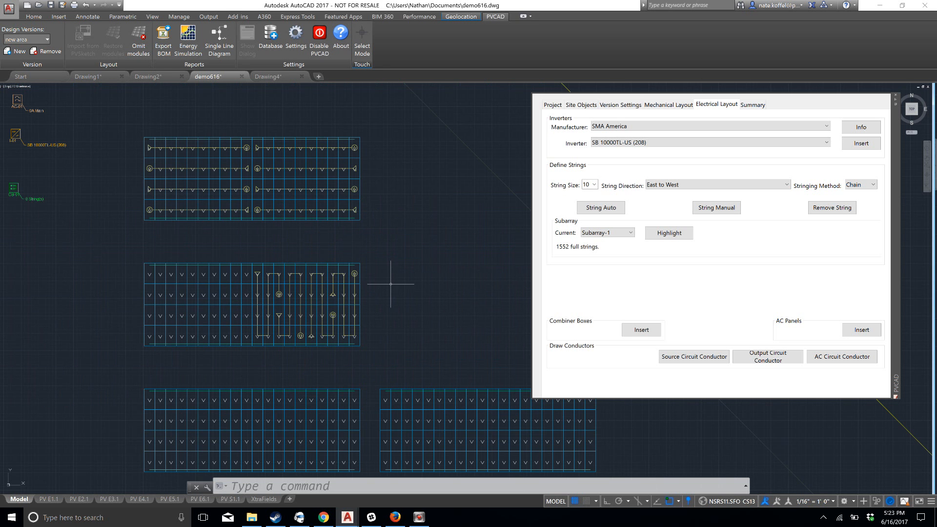
pyautogui.scroll(-1, 315, 315)
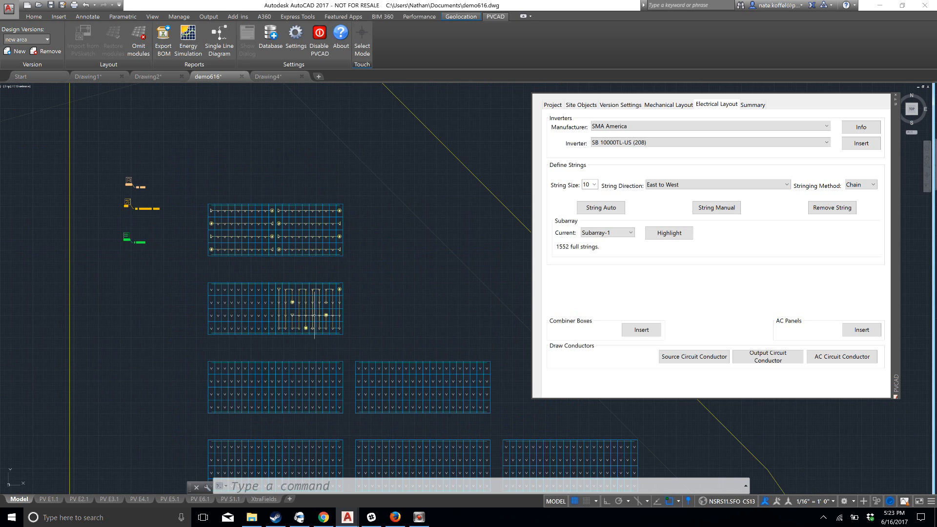
# Examine the fence-selected strings on the two northernmost tables, comparing the horizontal rows with the vertical zigzags
pyautogui.scroll(1, 314, 315)
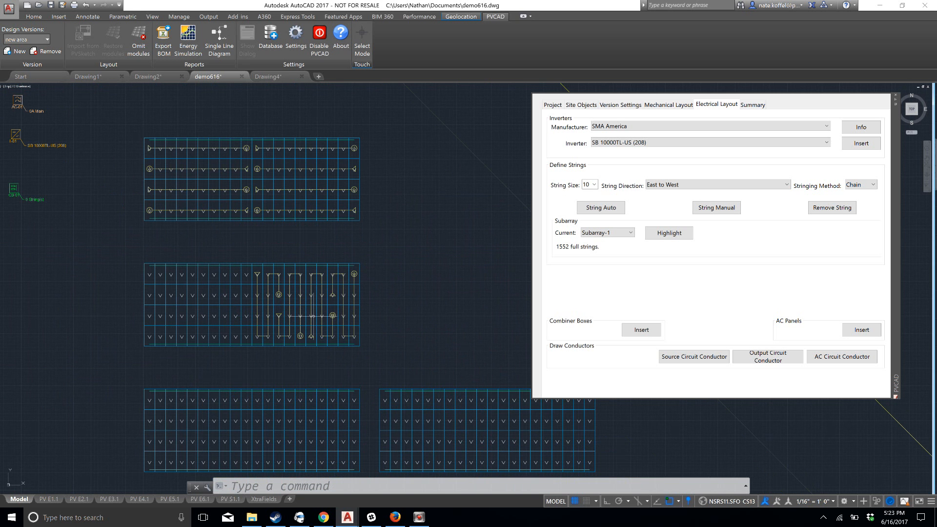
pyautogui.scroll(1, 314, 315)
pyautogui.scroll(1, 340, 318)
pyautogui.moveTo(366, 147); pyautogui.dragTo(355, 359, button='middle')
pyautogui.scroll(-1, 350, 281)
pyautogui.scroll(-1, 309, 303)
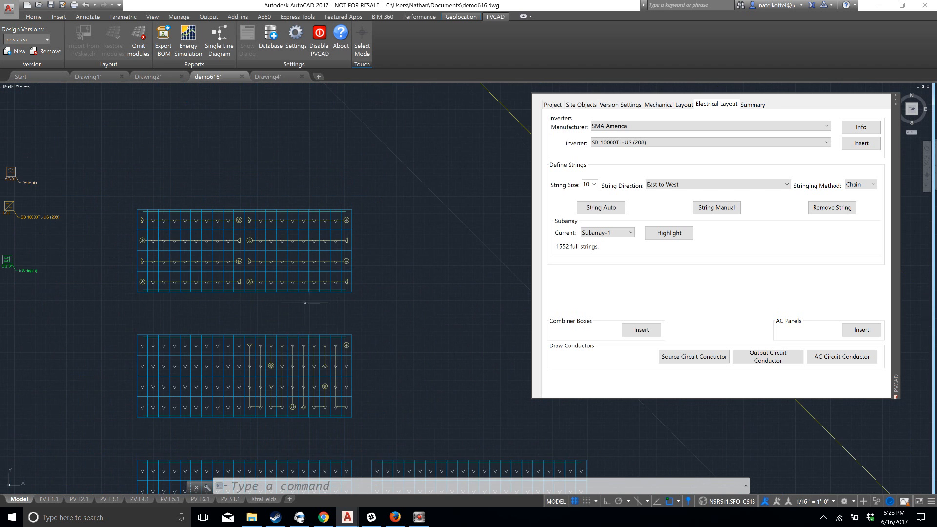
pyautogui.scroll(1, 299, 310)
pyautogui.scroll(-1, 277, 297)
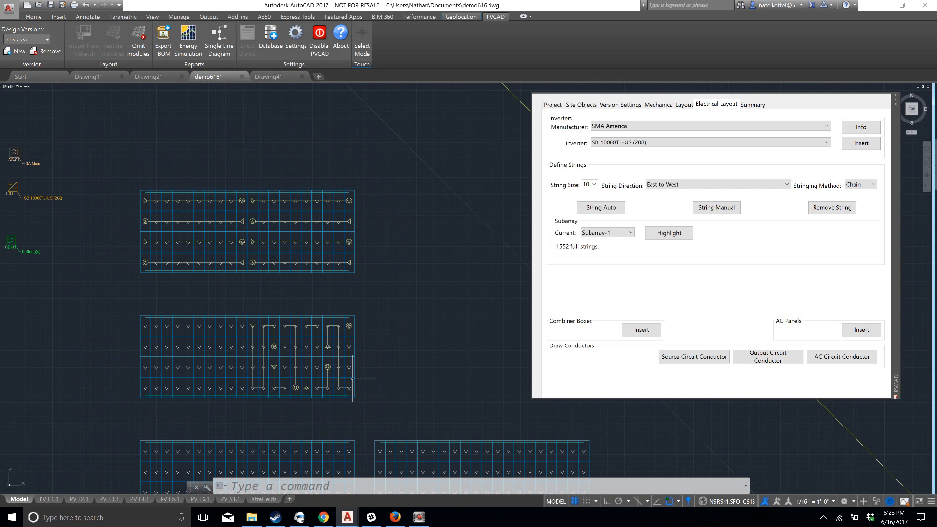
pyautogui.scroll(-1, 349, 372)
pyautogui.moveTo(352, 389); pyautogui.dragTo(342, 321, button='middle')
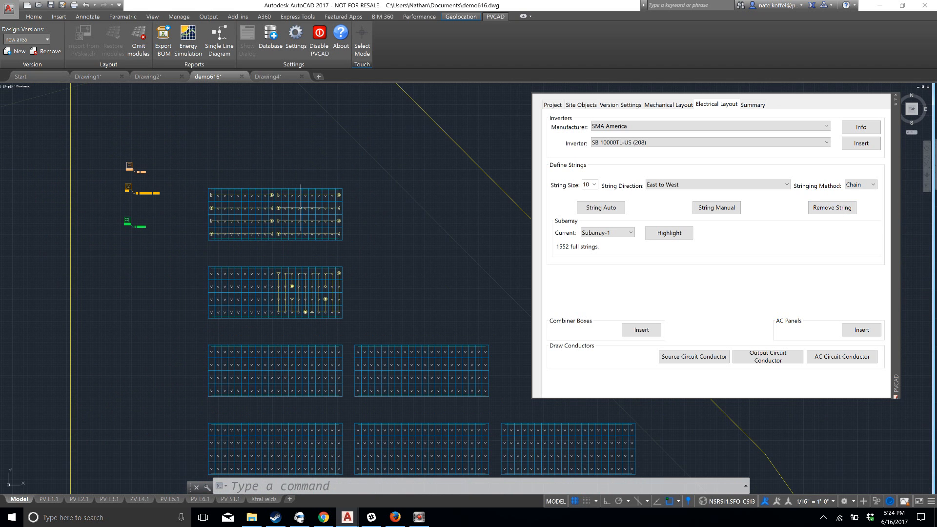
# Examine the string numbers and start and end markers on the northernmost table and along the second table's vertical zigzags
pyautogui.scroll(4, 301, 208)
pyautogui.moveTo(353, 208); pyautogui.dragTo(335, 229, button='middle')
pyautogui.scroll(2, 345, 245)
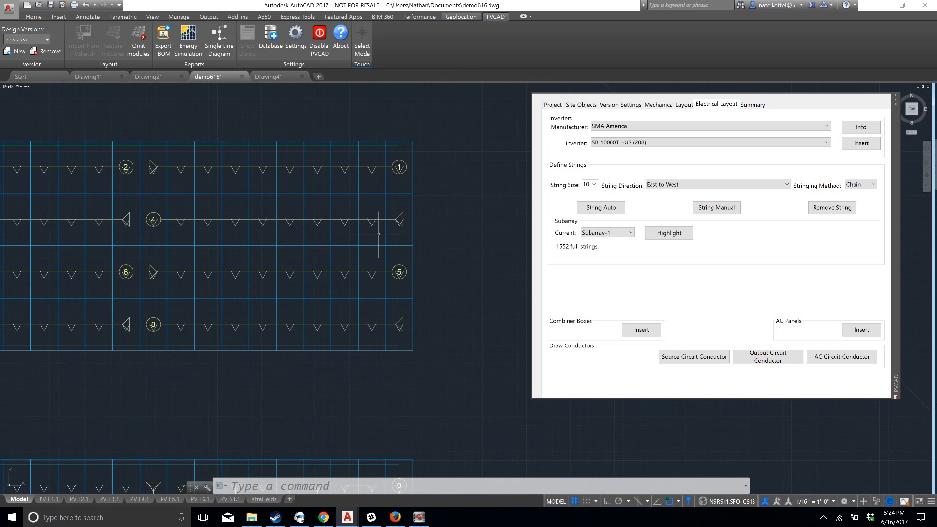
pyautogui.moveTo(406, 224); pyautogui.dragTo(394, 245, button='middle')
pyautogui.scroll(2, 394, 245)
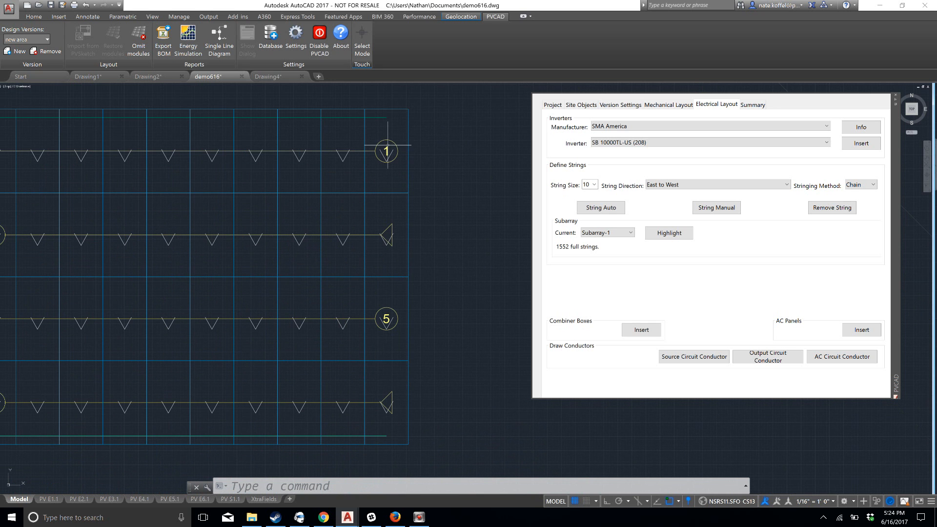
pyautogui.scroll(-2, 370, 201)
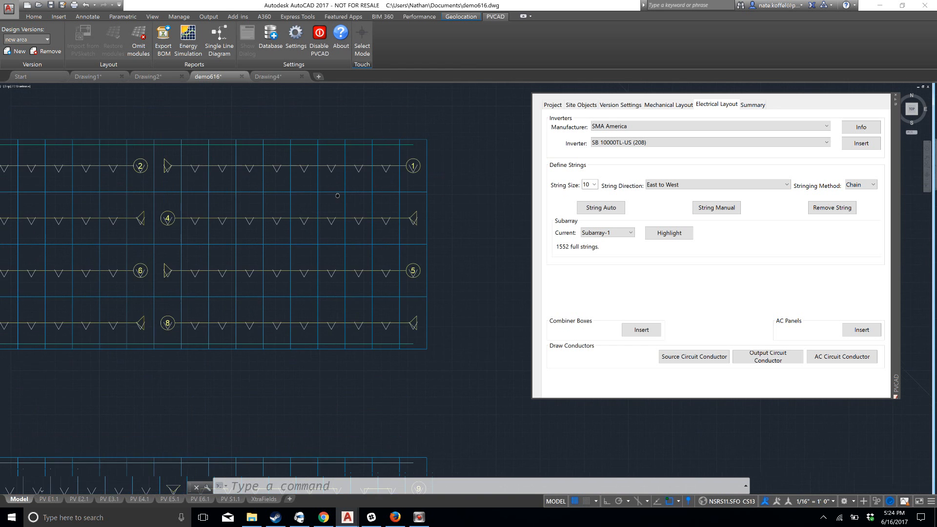
pyautogui.scroll(-2, 445, 239)
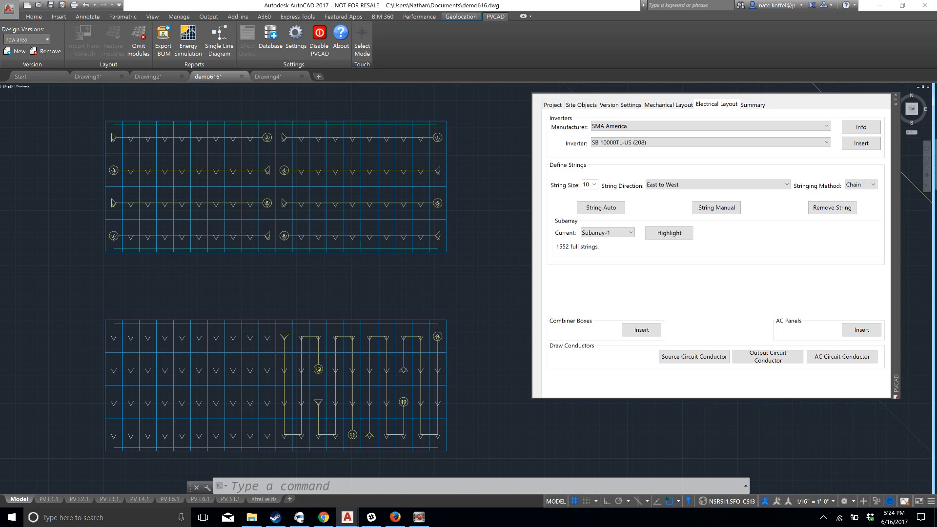
pyautogui.moveTo(439, 389); pyautogui.dragTo(408, 336, button='middle')
pyautogui.scroll(2, 408, 335)
pyautogui.moveTo(315, 284); pyautogui.dragTo(342, 221, button='middle')
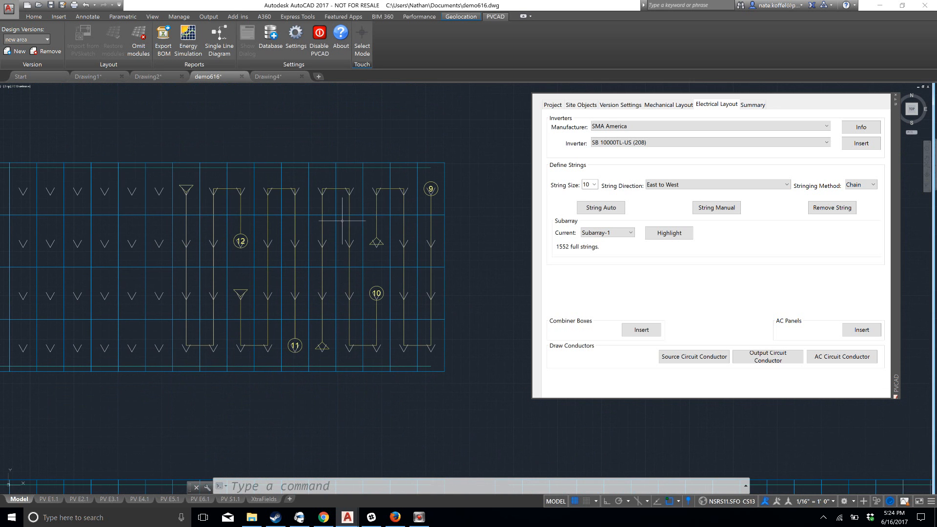
pyautogui.scroll(-6, 308, 234)
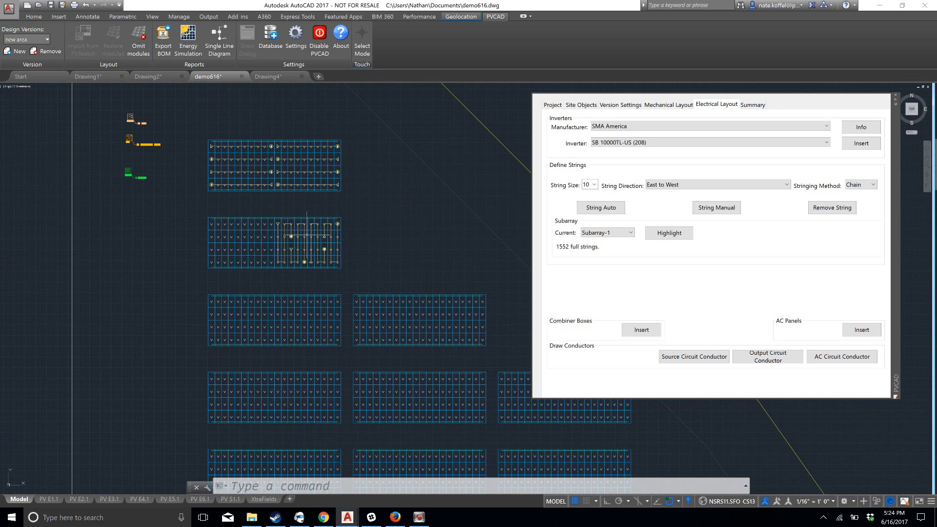
# Automatically string the eight unstrung tables in the three rows south of the second table by window-selecting their modules
pyautogui.scroll(-2, 307, 236)
pyautogui.moveTo(307, 263); pyautogui.dragTo(301, 240, button='middle')
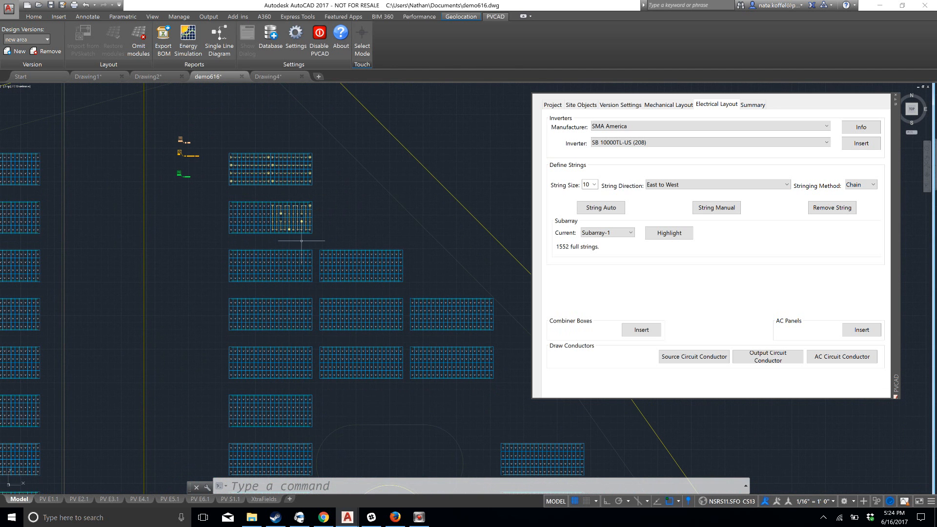
pyautogui.click(608, 211)
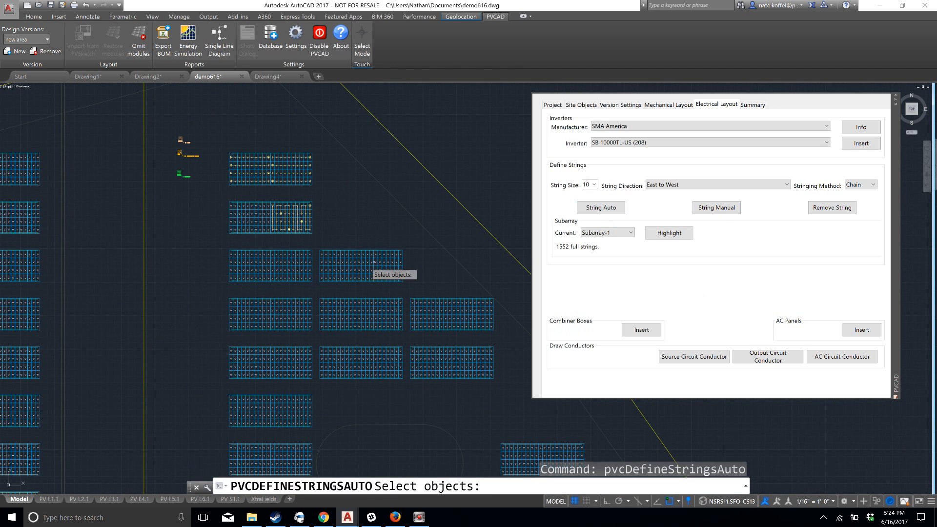
pyautogui.click(220, 242)
pyautogui.click(494, 369)
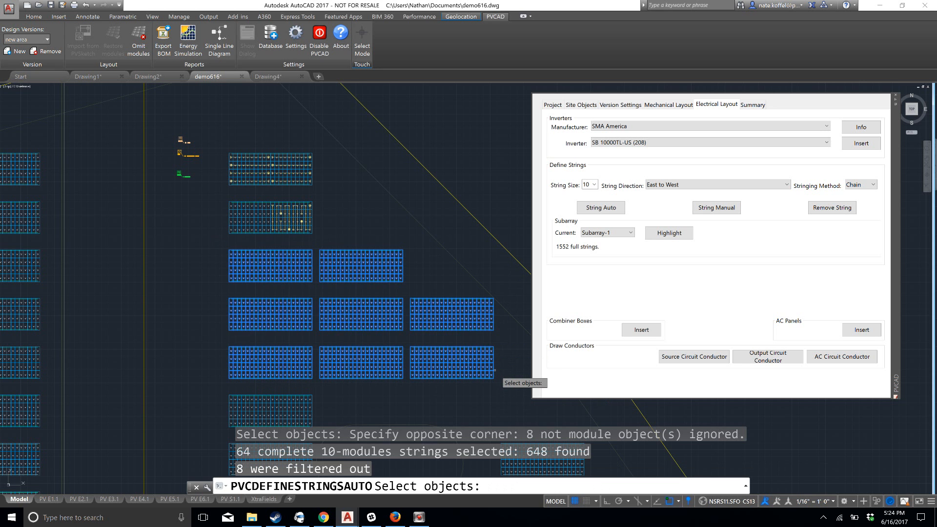
pyautogui.press('Return')
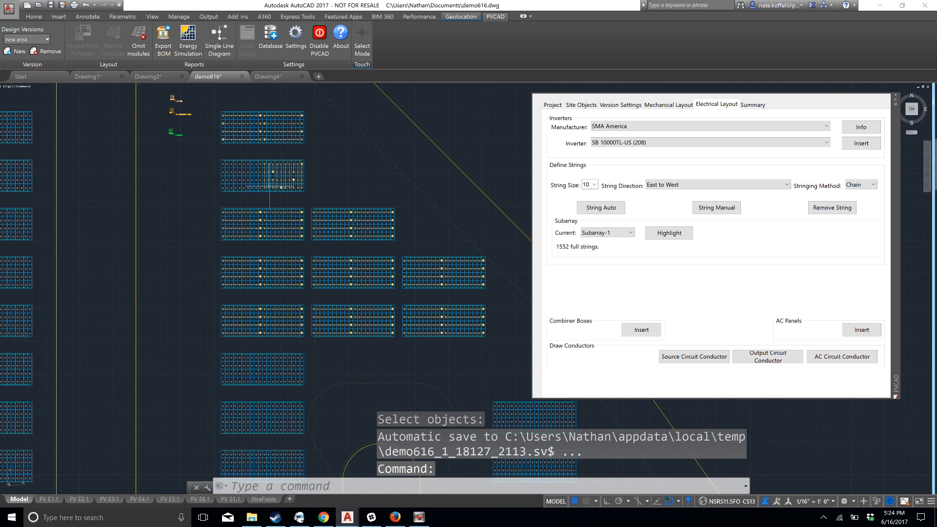
# Delete the partly strung second table, including its modules and strings, using a crossing selection
pyautogui.scroll(2, 291, 296)
pyautogui.moveTo(249, 169)
pyautogui.mouseDown(button='middle')
pyautogui.moveTo(216, 240)
pyautogui.moveTo(238, 244)
pyautogui.mouseUp(button='middle')
pyautogui.scroll(-2, 218, 231)
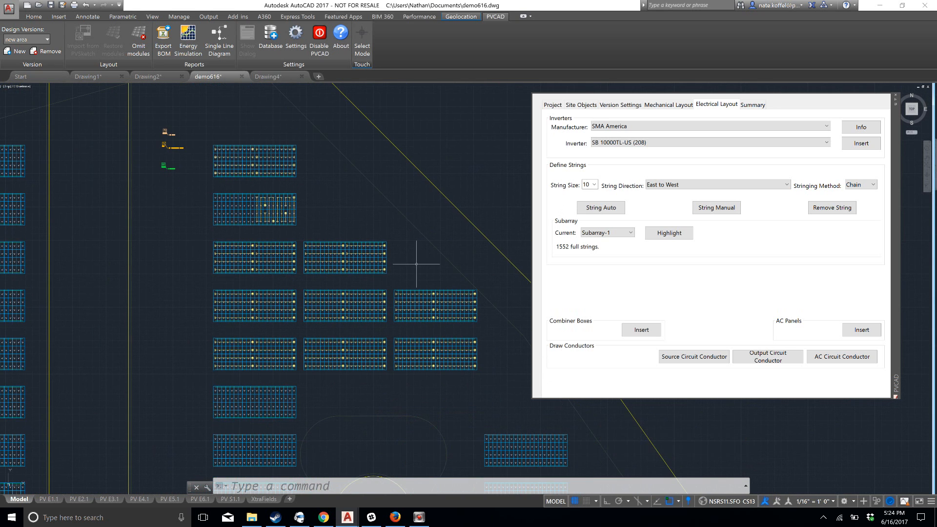
pyautogui.click(304, 227)
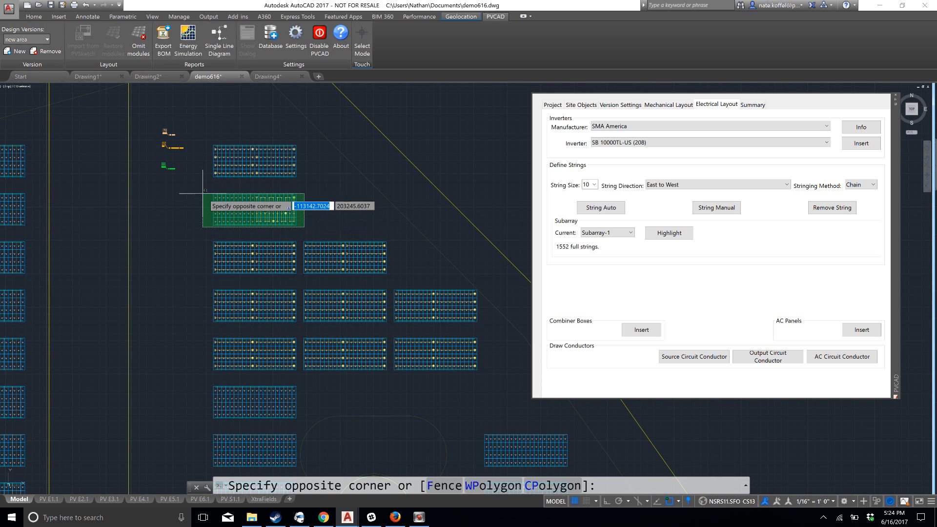
pyautogui.click(203, 197)
pyautogui.press('Delete')
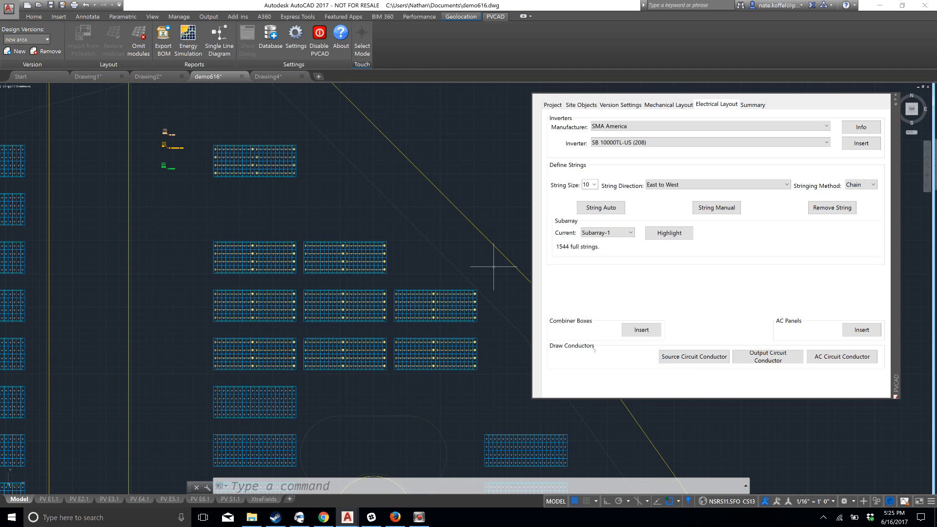
# Start drawing source circuit conductors and select all strings on the nine strung tables with a crossing window
pyautogui.click(656, 362)
pyautogui.click(504, 123)
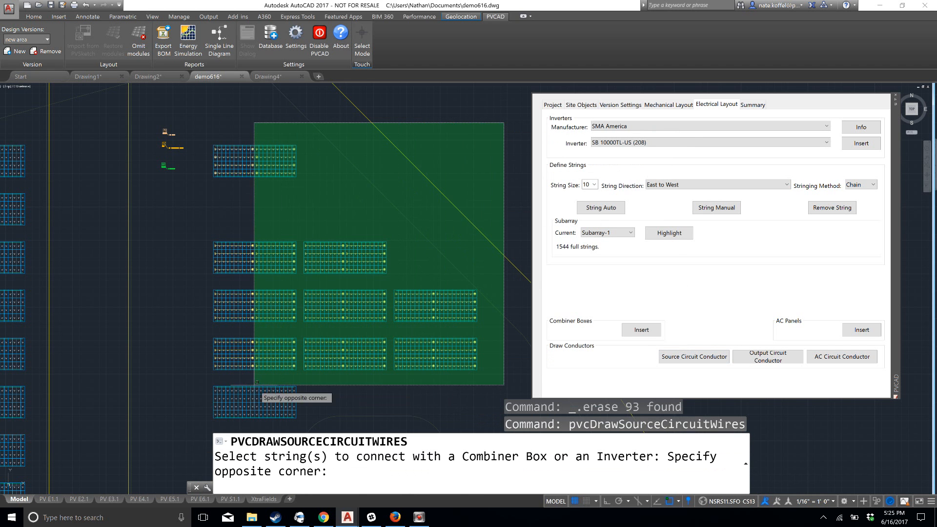
pyautogui.click(199, 376)
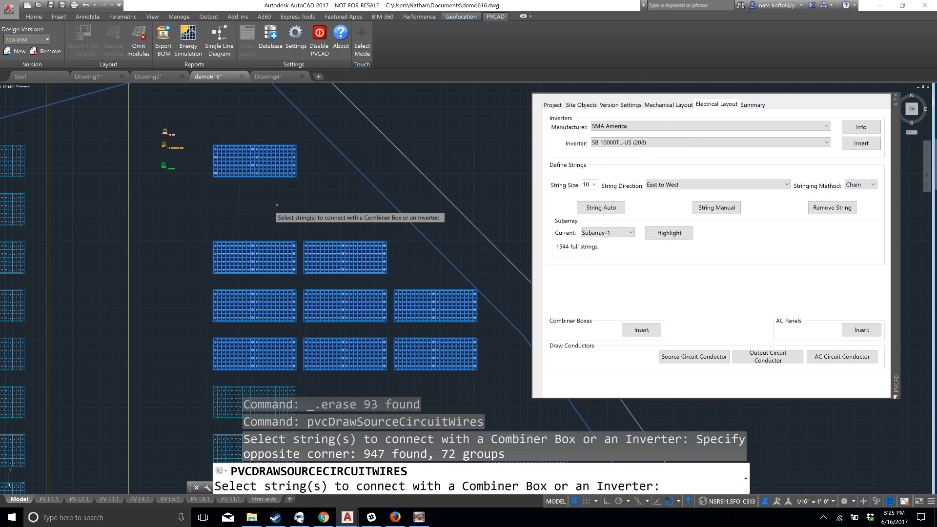
pyautogui.press('Return')
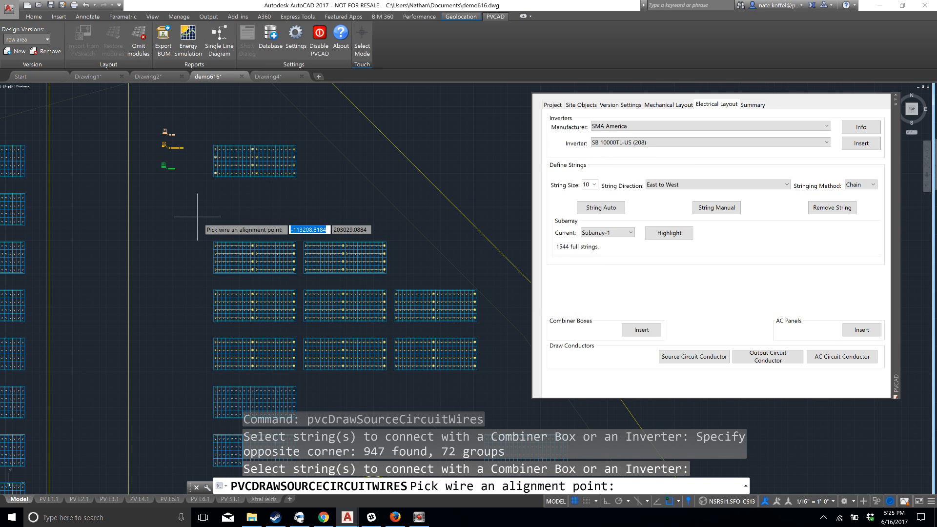
# Set the wire alignment point just off the northernmost table's southwest corner and connect the selected strings to combiner box CB-01
pyautogui.click(211, 183)
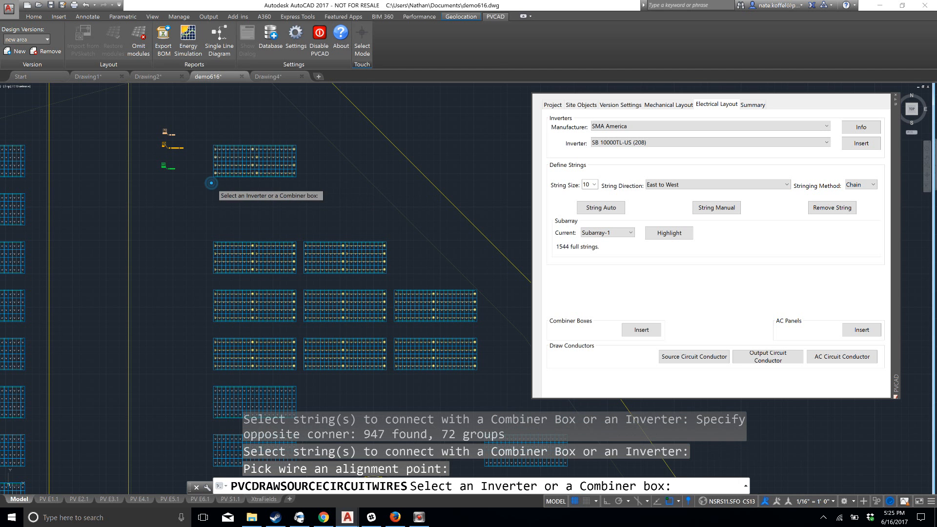
pyautogui.scroll(3, 178, 181)
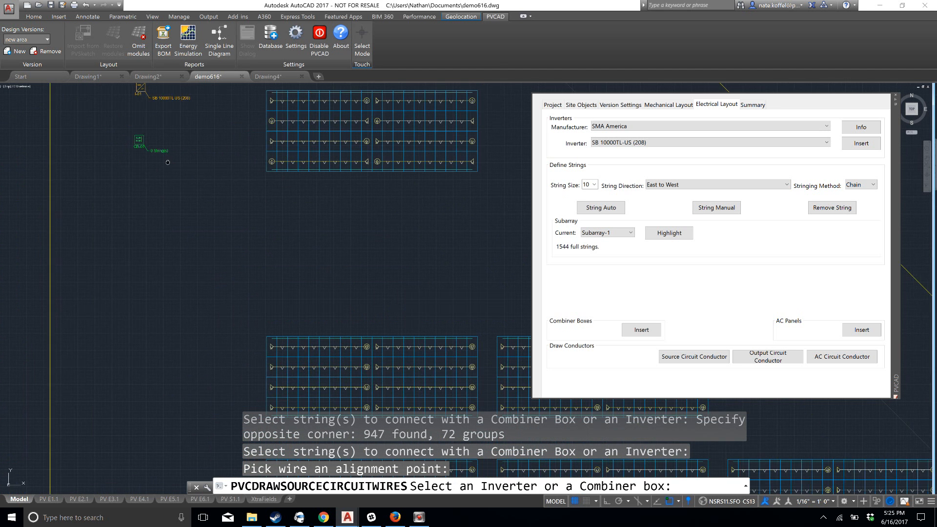
pyautogui.scroll(3, 205, 205)
pyautogui.scroll(2, 238, 241)
pyautogui.moveTo(211, 236); pyautogui.dragTo(233, 338, button='middle')
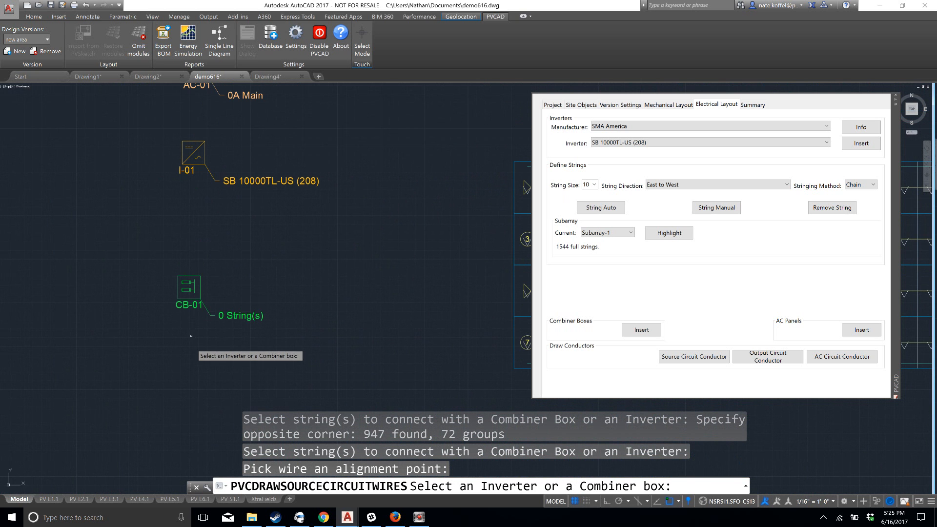
pyautogui.click(201, 285)
pyautogui.click(199, 287)
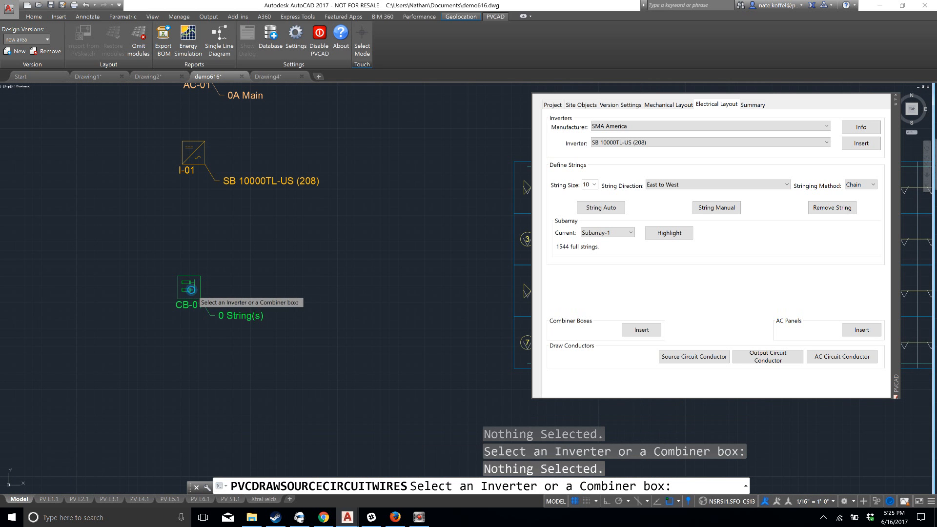
pyautogui.click(196, 294)
# Examine the source circuit conductors, checking combiner box CB-01's string label and the wire routing and tags around the tables
pyautogui.scroll(-4, 324, 303)
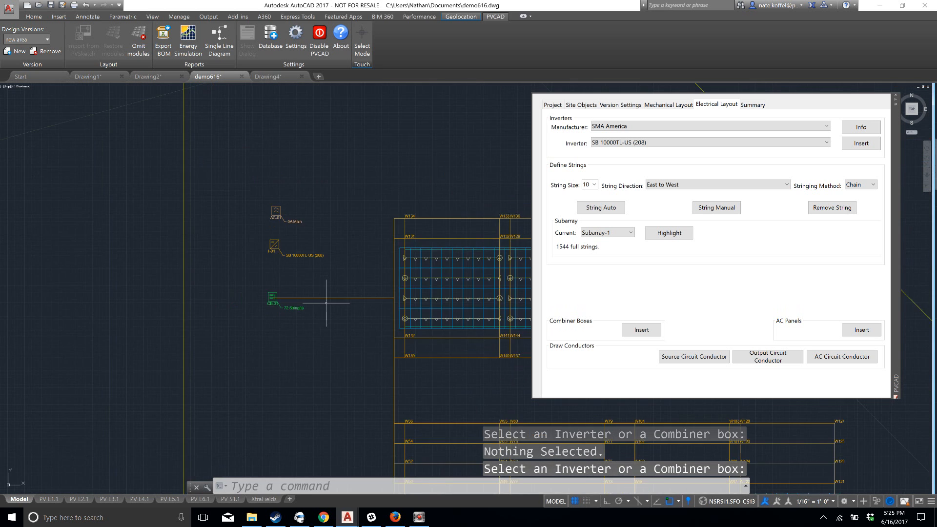
pyautogui.scroll(5, 320, 334)
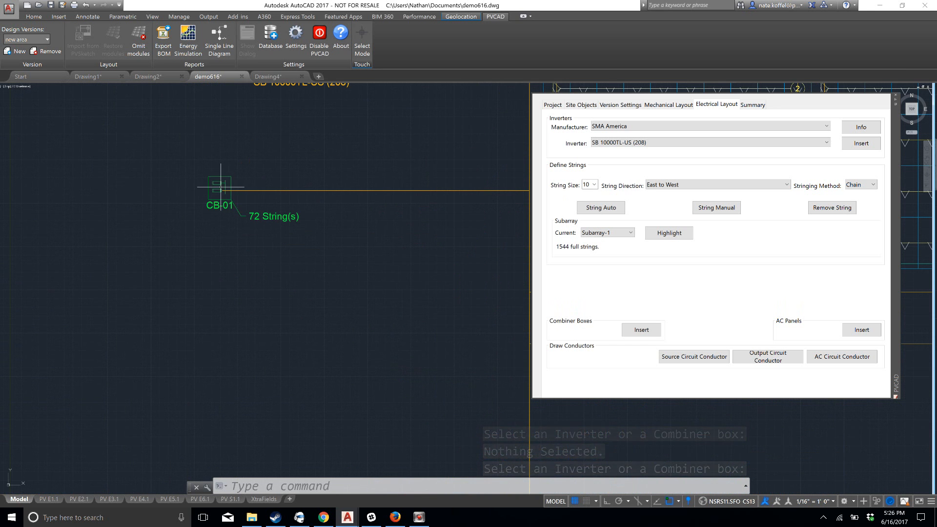
pyautogui.scroll(-4, 239, 217)
pyautogui.moveTo(270, 294); pyautogui.dragTo(245, 263, button='middle')
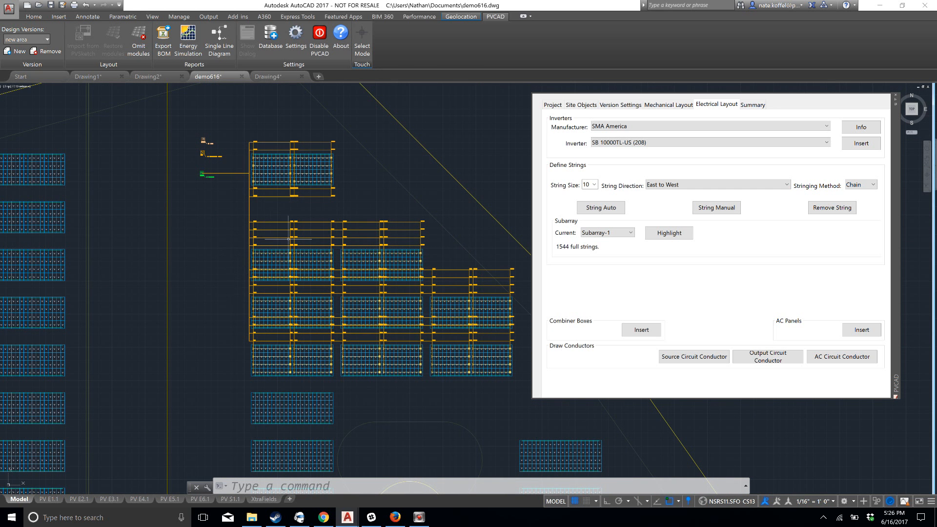
pyautogui.scroll(6, 349, 312)
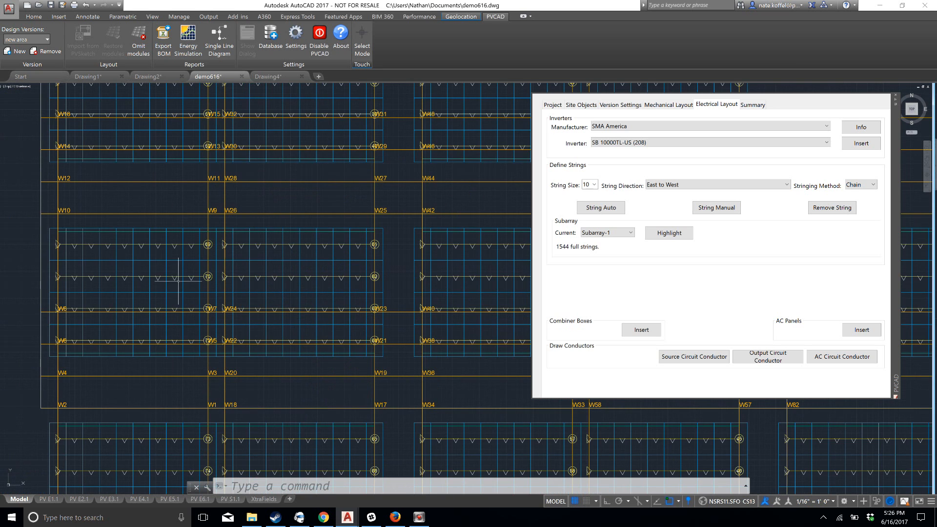
pyautogui.moveTo(155, 138)
pyautogui.mouseDown(button='middle')
pyautogui.moveTo(142, 223)
pyautogui.moveTo(160, 376)
pyautogui.mouseUp(button='middle')
pyautogui.moveTo(122, 258); pyautogui.dragTo(158, 395, button='middle')
pyautogui.scroll(-6, 129, 240)
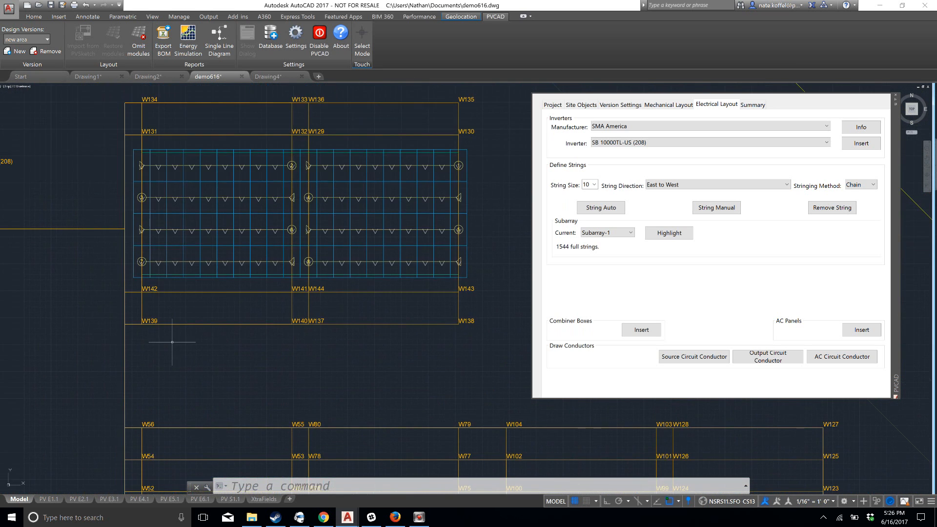
pyautogui.scroll(1, 162, 377)
pyautogui.scroll(-1, 162, 377)
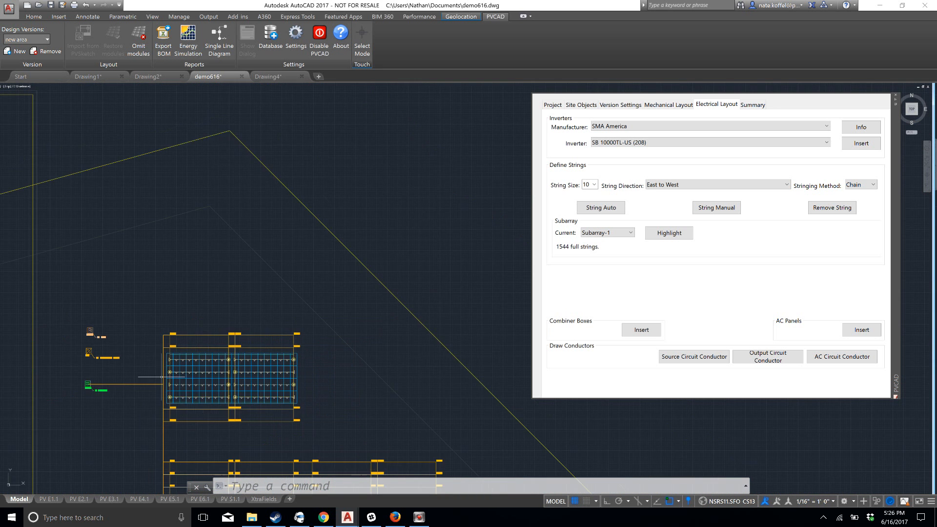
pyautogui.scroll(3, 167, 373)
pyautogui.moveTo(184, 359); pyautogui.dragTo(220, 355, button='middle')
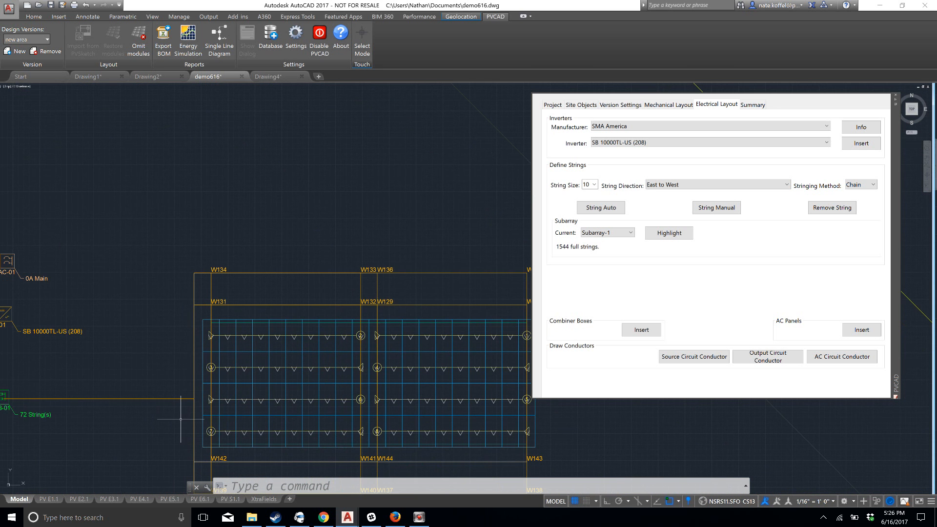
pyautogui.moveTo(155, 371); pyautogui.dragTo(186, 237, button='middle')
pyautogui.scroll(-2, 218, 251)
pyautogui.scroll(-4, 233, 274)
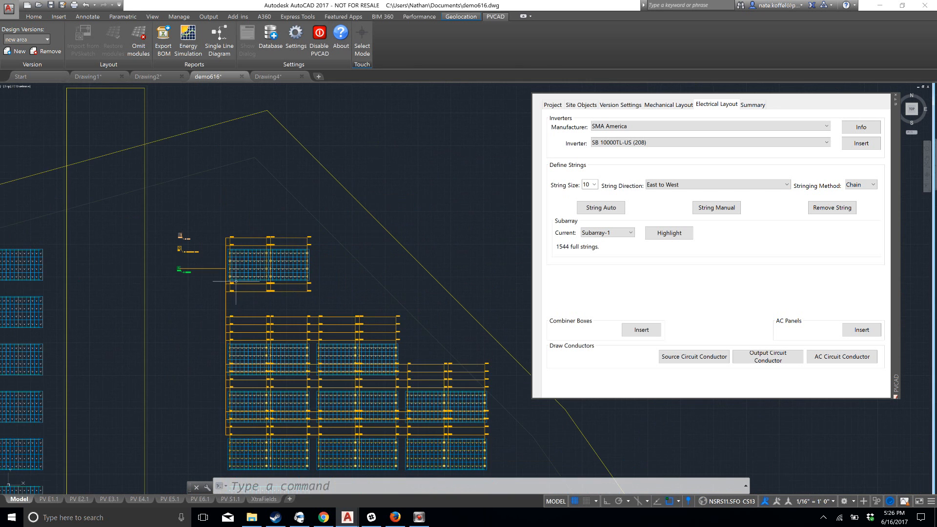
# Select the outermost conductors north of the northernmost table and stretch their shared northwest corner and the W134 bend inward
pyautogui.scroll(4, 238, 272)
pyautogui.scroll(4, 239, 267)
pyautogui.click(200, 287)
pyautogui.click(184, 247)
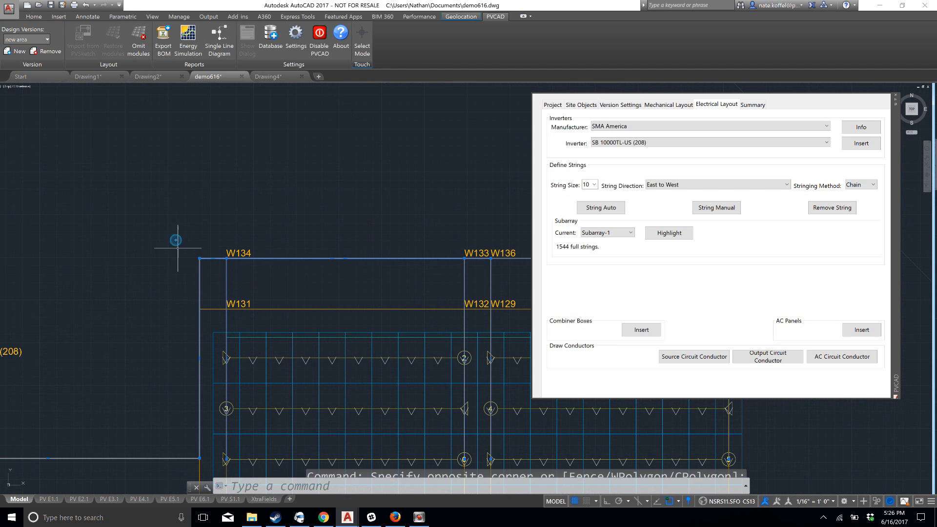
pyautogui.click(199, 258)
pyautogui.click(273, 285)
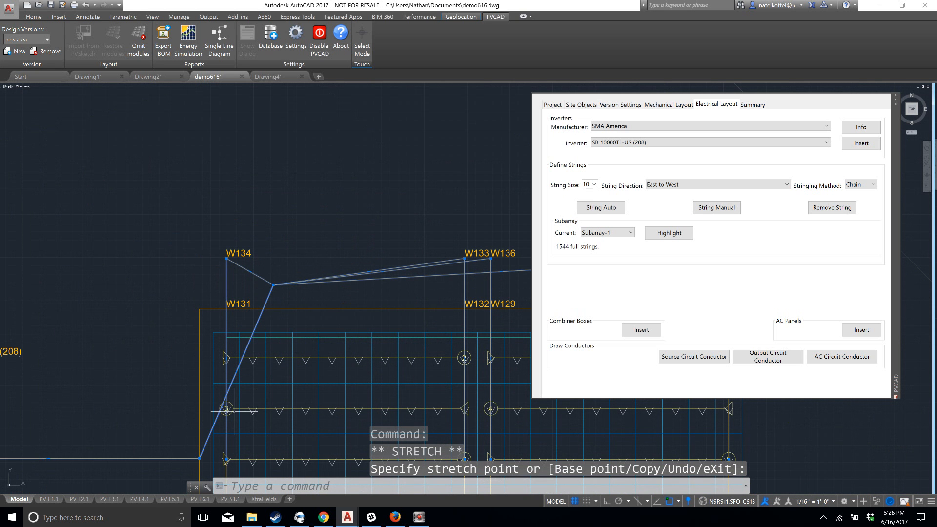
pyautogui.click(226, 259)
pyautogui.click(274, 285)
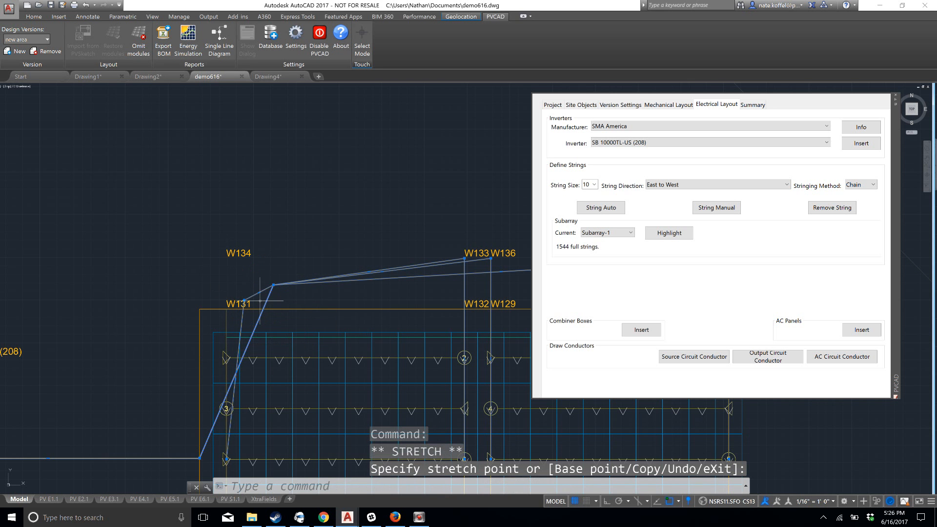
# Undo the grip edits on the outermost conductors' northwest corner and the W134 bend near the northernmost table
pyautogui.scroll(-2, 169, 289)
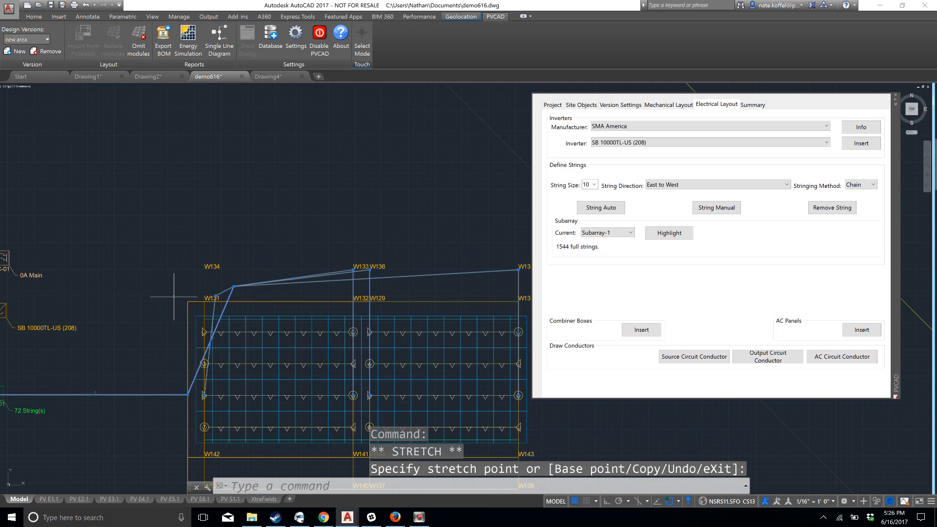
pyautogui.press('Escape')
pyautogui.moveTo(154, 340); pyautogui.dragTo(285, 199, button='middle')
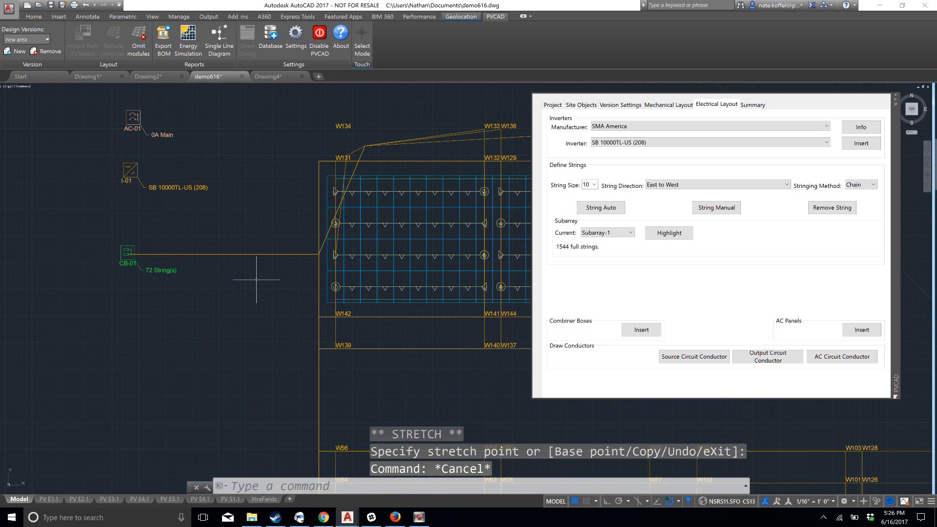
pyautogui.hotkey('ctrl', 'z')
pyautogui.hotkey('ctrl', 'z')
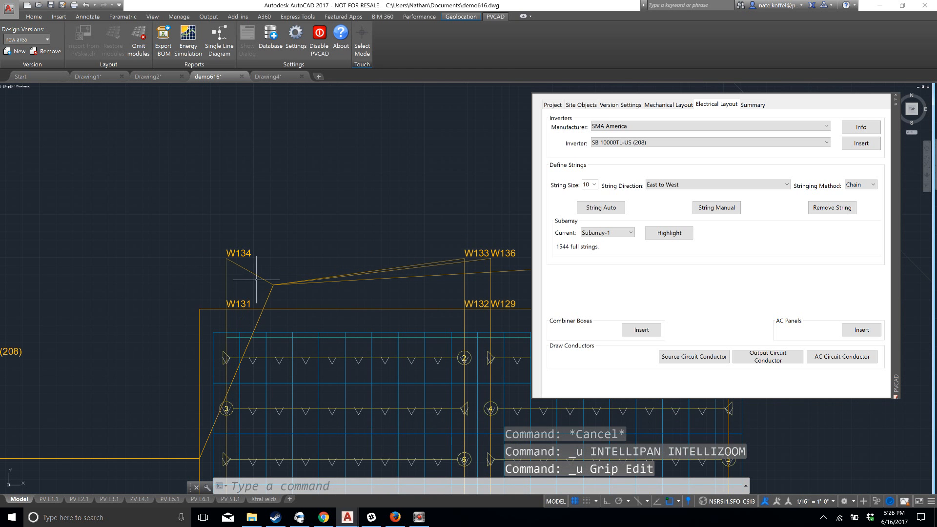
pyautogui.hotkey('ctrl', 'z')
# Move combiner box CB-01 farther west, away from the northernmost table
pyautogui.moveTo(16, 475)
pyautogui.mouseDown(button='middle')
pyautogui.moveTo(222, 344)
pyautogui.moveTo(266, 334)
pyautogui.mouseUp(button='middle')
pyautogui.scroll(-2, 243, 285)
pyautogui.moveTo(175, 340); pyautogui.dragTo(197, 332, button='middle')
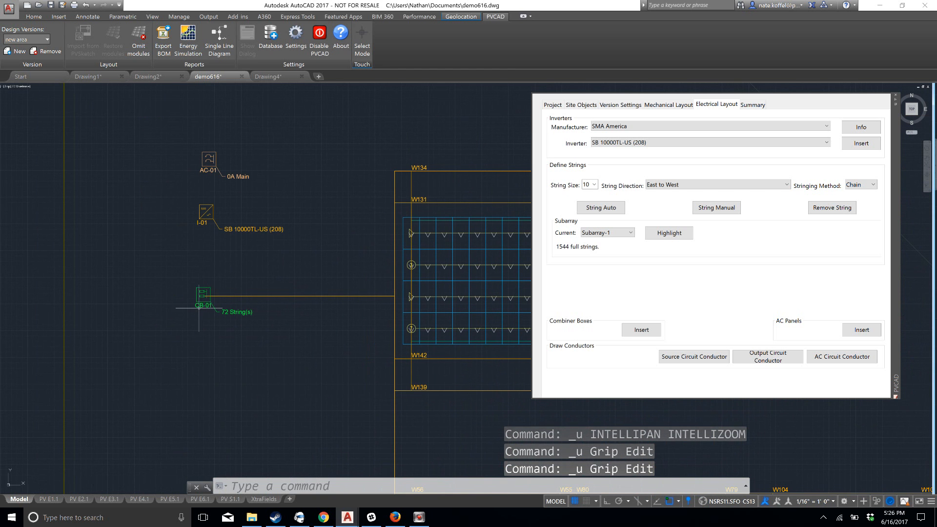
pyautogui.click(220, 288)
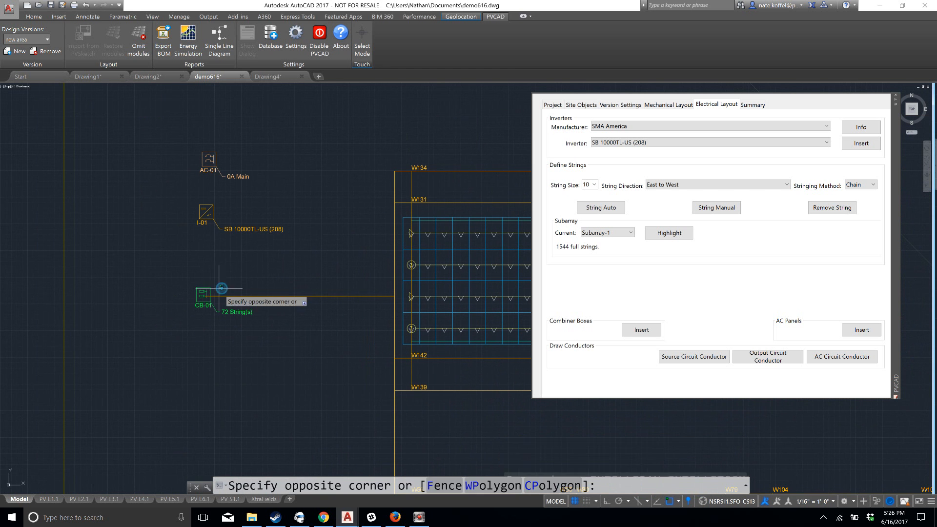
pyautogui.click(193, 283)
pyautogui.write('move')
pyautogui.press('Return')
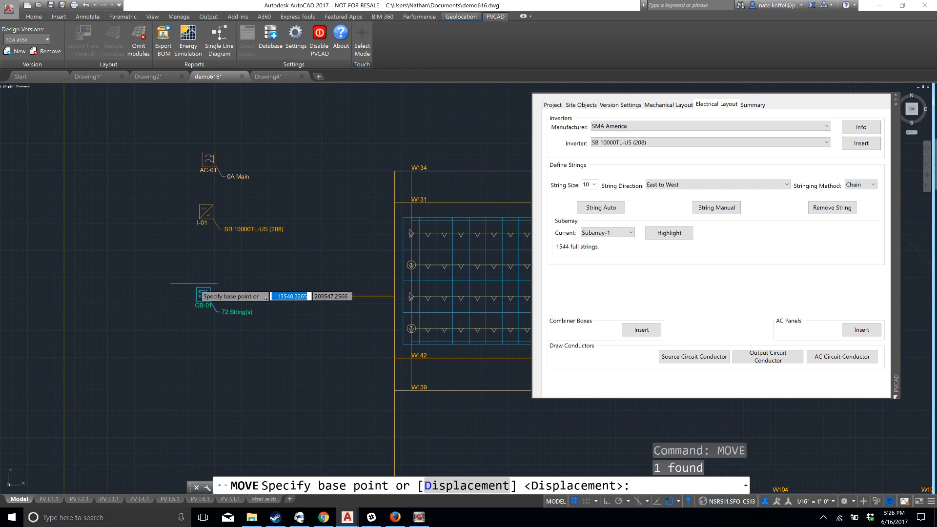
pyautogui.click(268, 262)
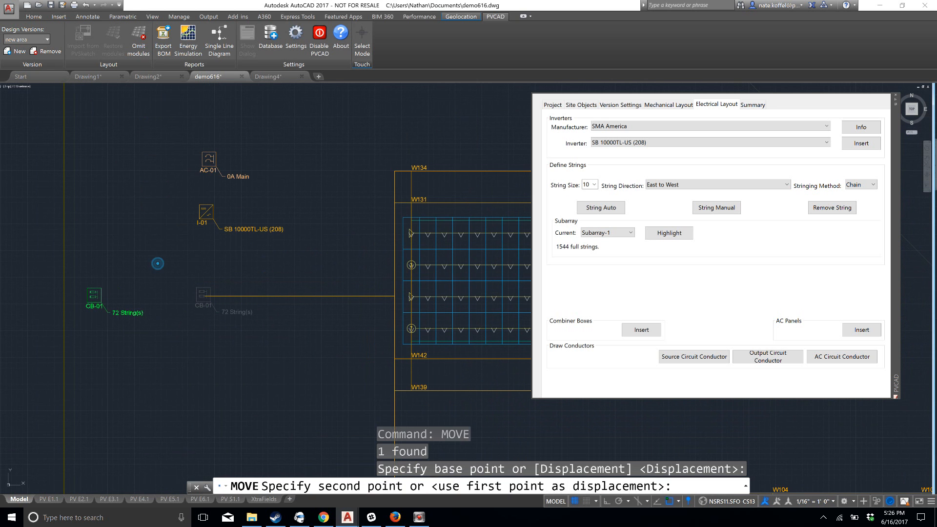
pyautogui.click(161, 260)
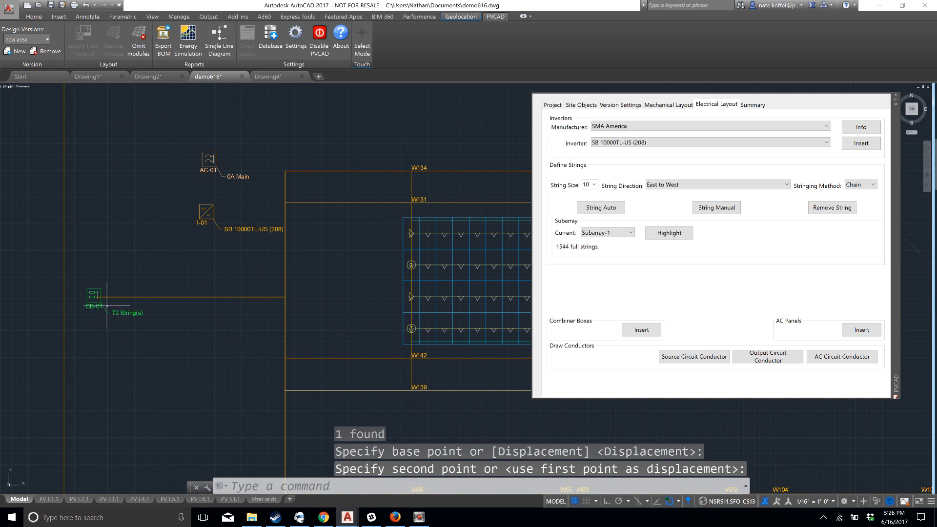
# Move combiner box CB-01 back east so it sits just below inverter I-01
pyautogui.click(109, 308)
pyautogui.click(79, 284)
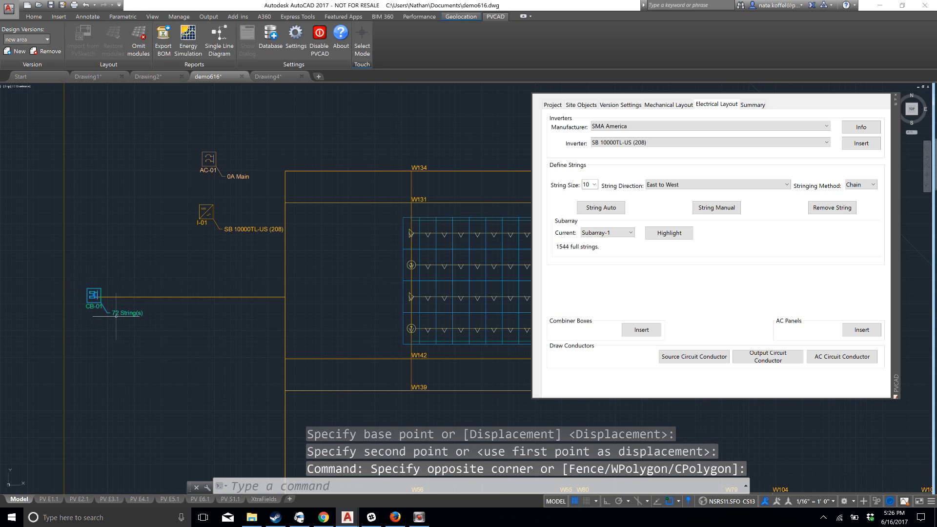
pyautogui.press('Return')
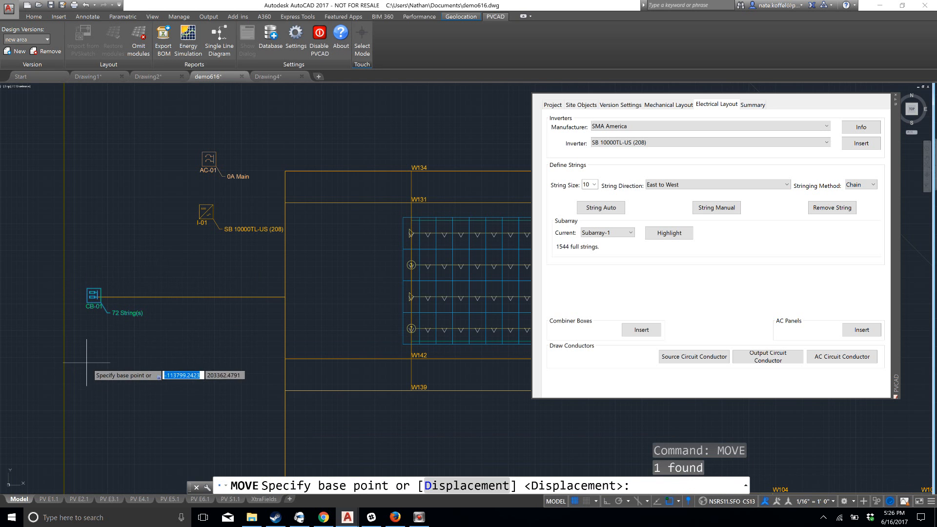
pyautogui.click(92, 359)
pyautogui.click(193, 352)
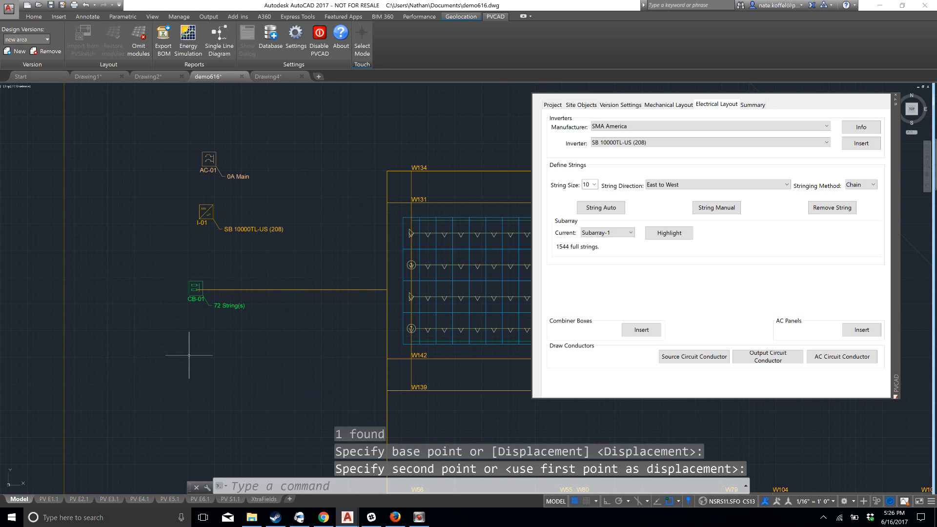
pyautogui.press('Escape')
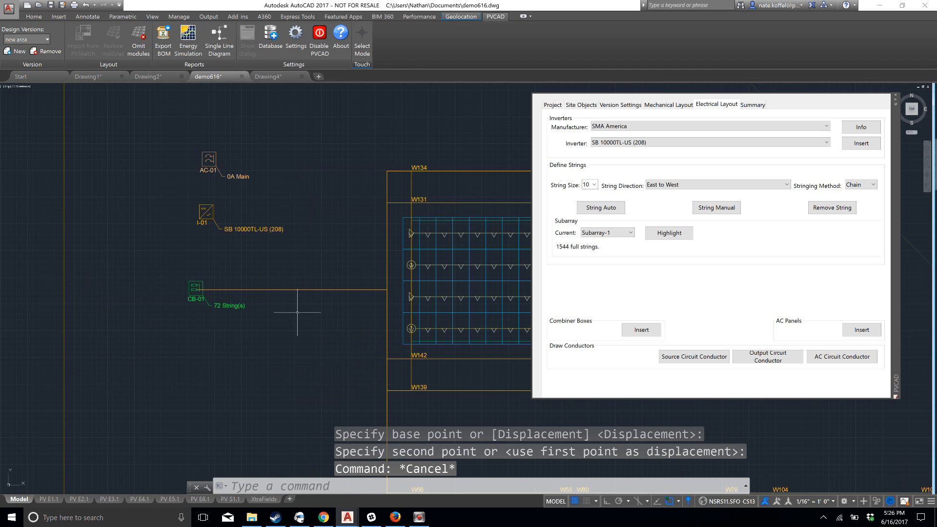
# Draw the output circuit conductor from combiner box CB-01 to inverter I-01
pyautogui.scroll(-2, 333, 309)
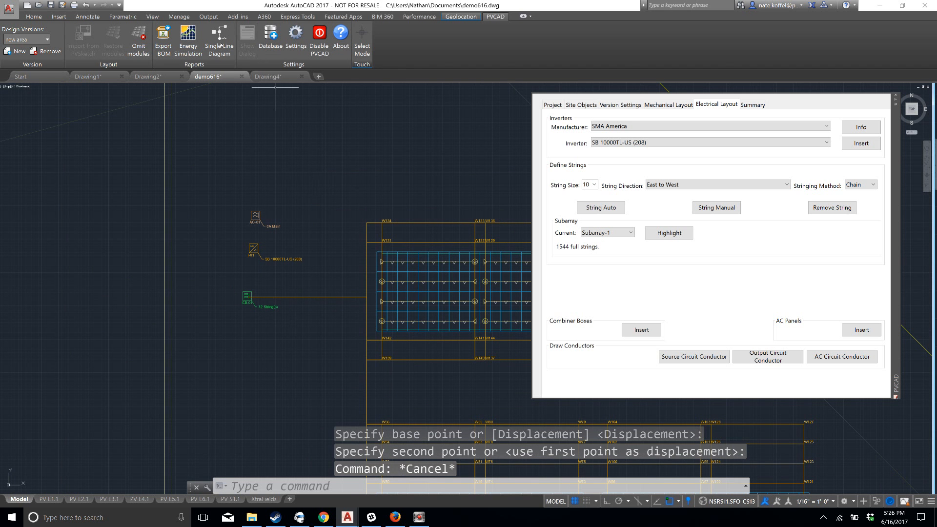
pyautogui.scroll(-2, 336, 214)
pyautogui.moveTo(274, 269); pyautogui.dragTo(269, 207, button='middle')
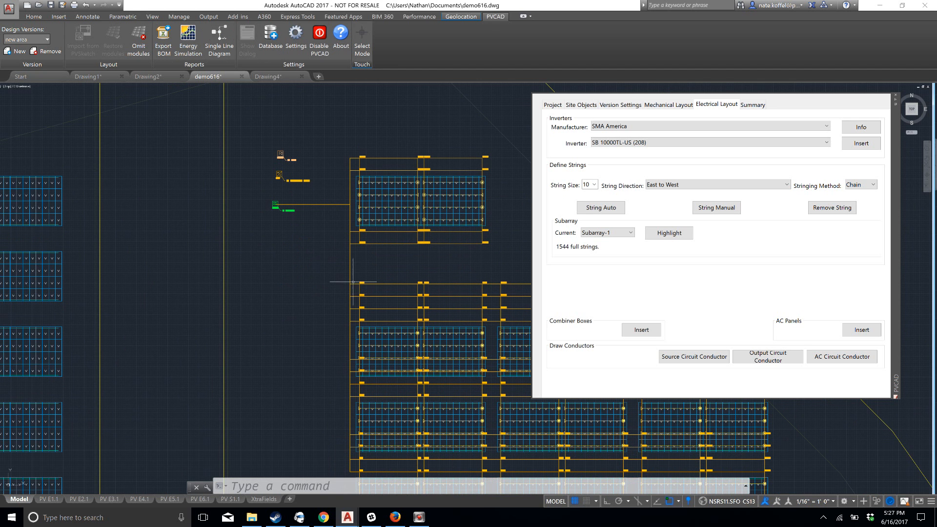
pyautogui.moveTo(275, 231); pyautogui.dragTo(265, 273, button='middle')
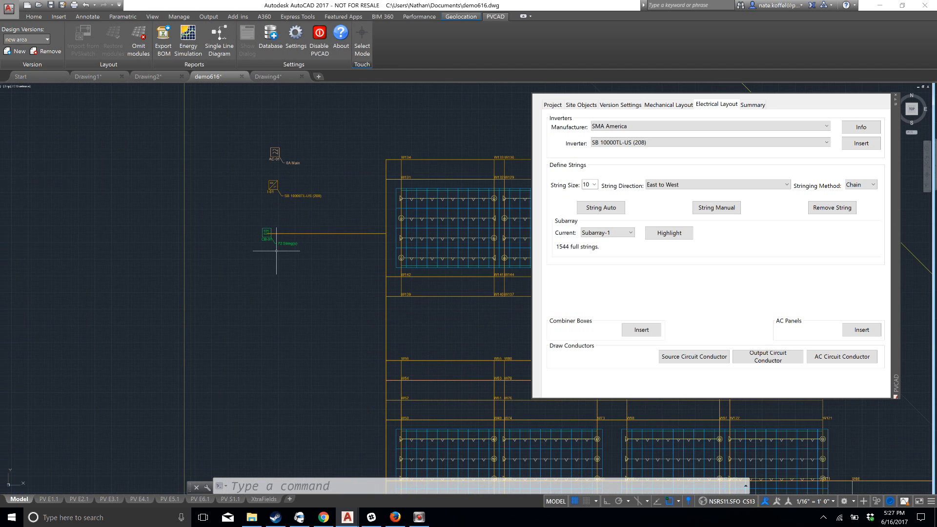
pyautogui.scroll(6, 276, 252)
pyautogui.moveTo(275, 241); pyautogui.dragTo(225, 304, button='middle')
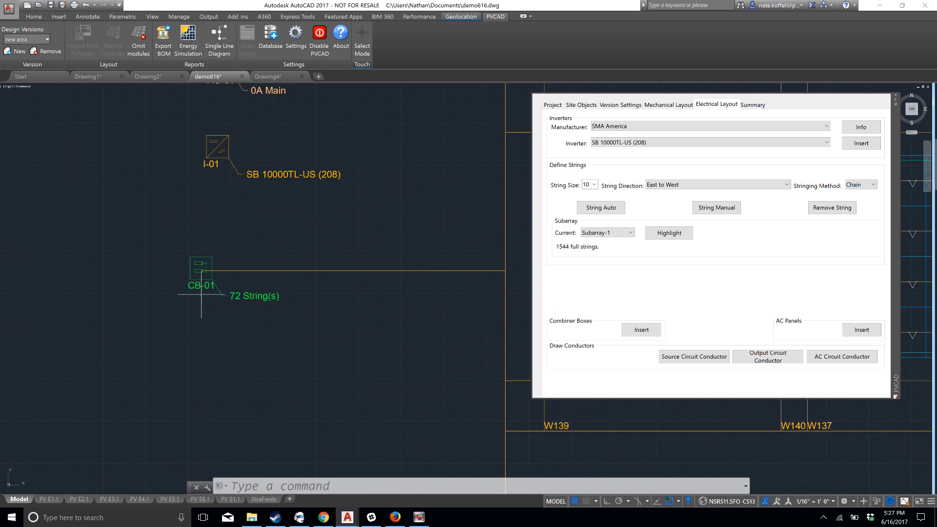
pyautogui.scroll(-5, 204, 278)
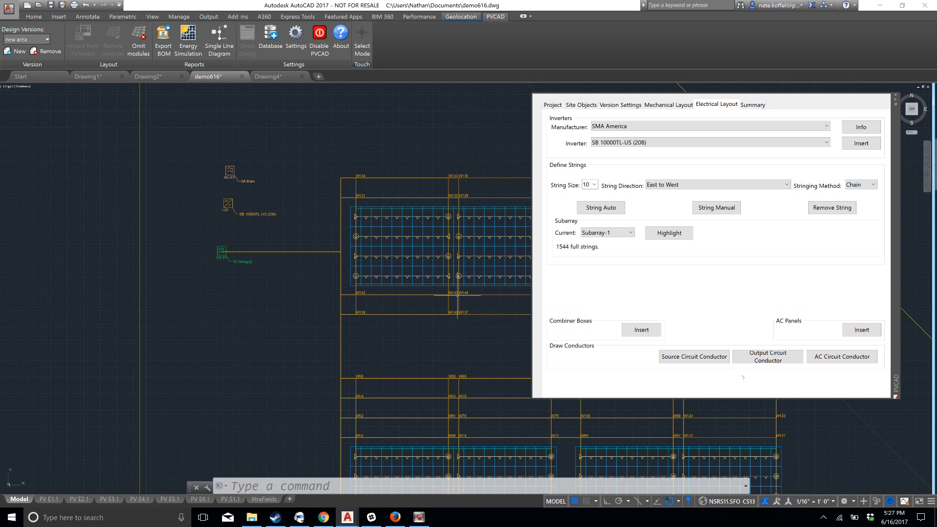
pyautogui.click(780, 359)
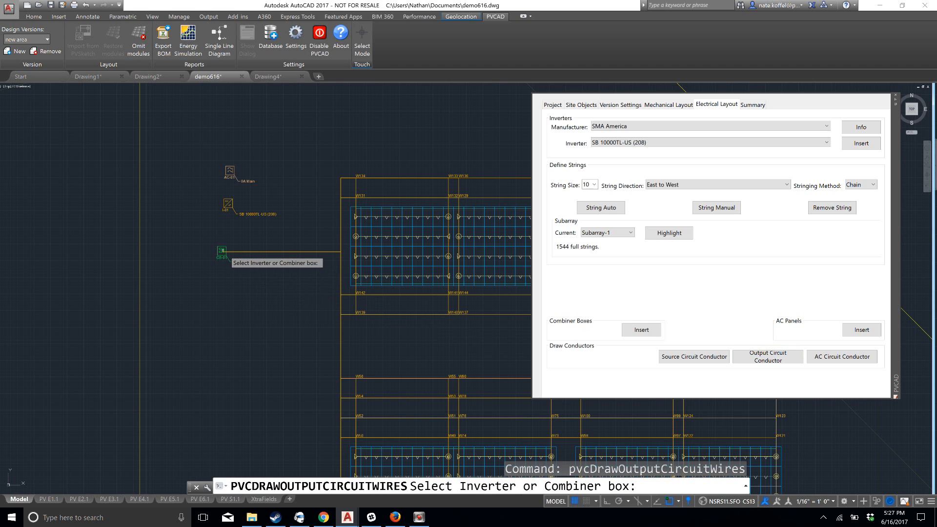
pyautogui.click(222, 251)
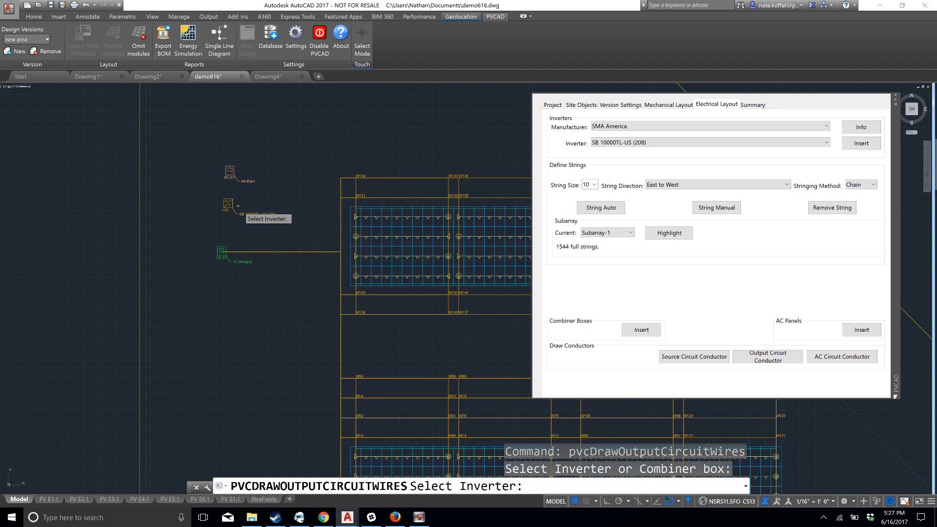
pyautogui.click(228, 203)
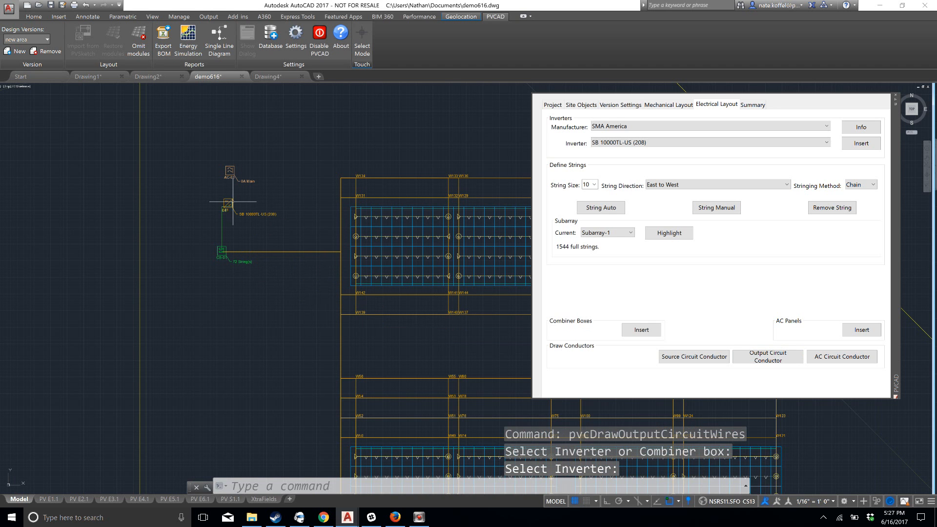
# Draw the AC circuit conductor from inverter I-01 to AC panel AC-01
pyautogui.click(839, 358)
pyautogui.click(228, 202)
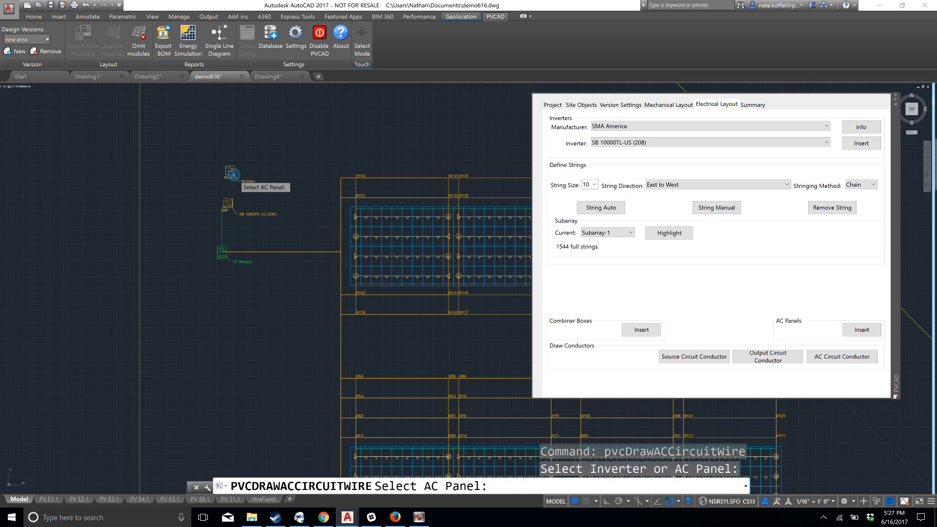
pyautogui.click(234, 174)
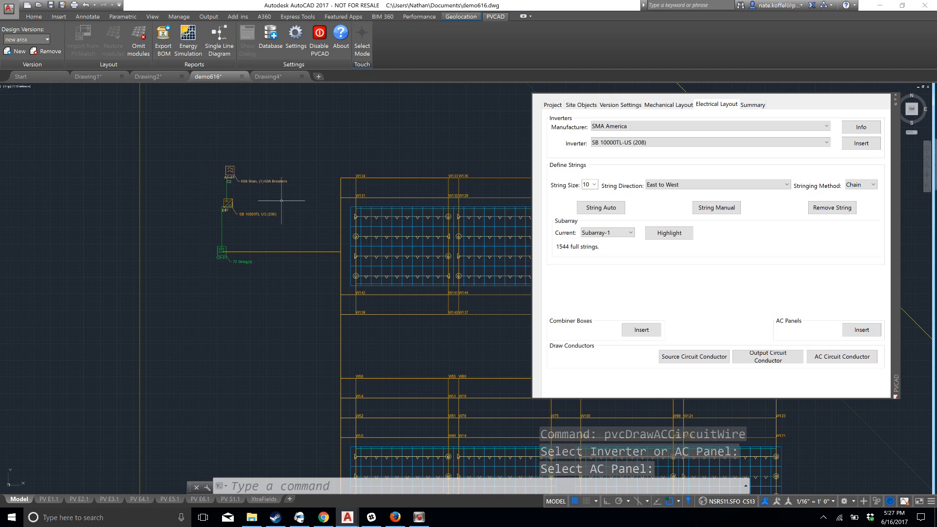
# Examine the wired tables and their electrical equipment within the overall site layout
pyautogui.scroll(-5, 359, 241)
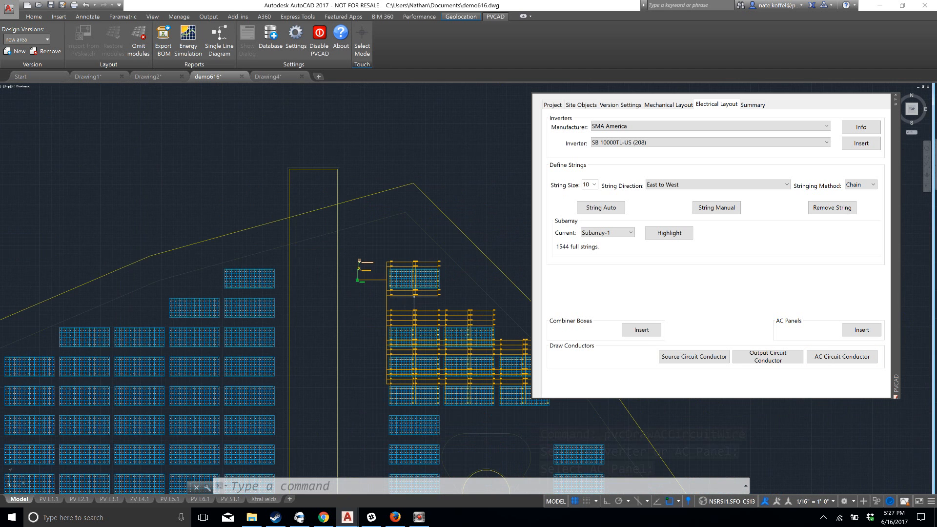
pyautogui.scroll(-2, 352, 275)
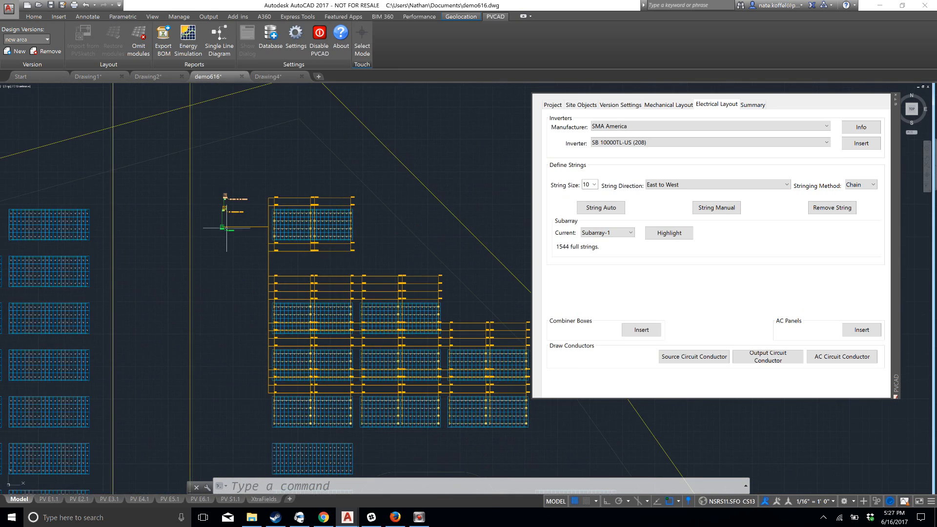
pyautogui.scroll(-2, 263, 246)
pyautogui.scroll(-4, 293, 275)
pyautogui.scroll(6, 263, 283)
pyautogui.scroll(4, 261, 285)
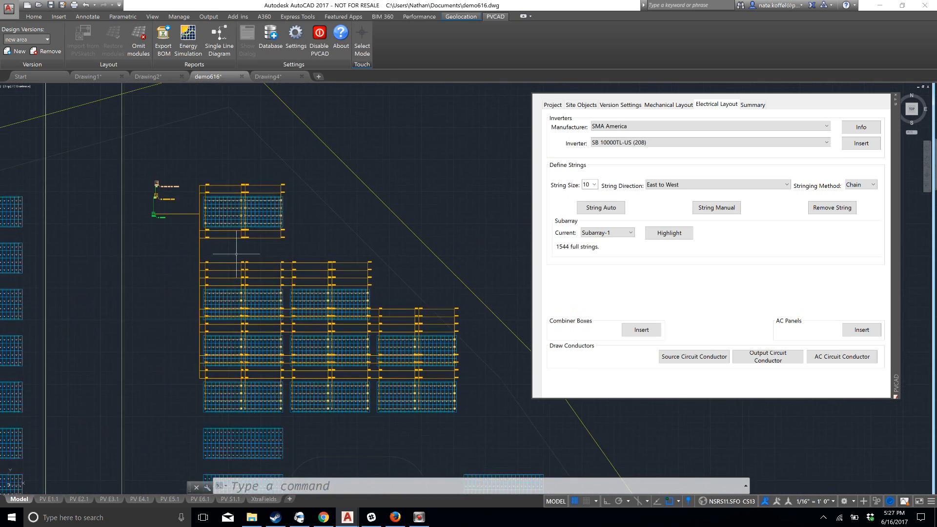
pyautogui.moveTo(245, 244); pyautogui.dragTo(242, 193, button='middle')
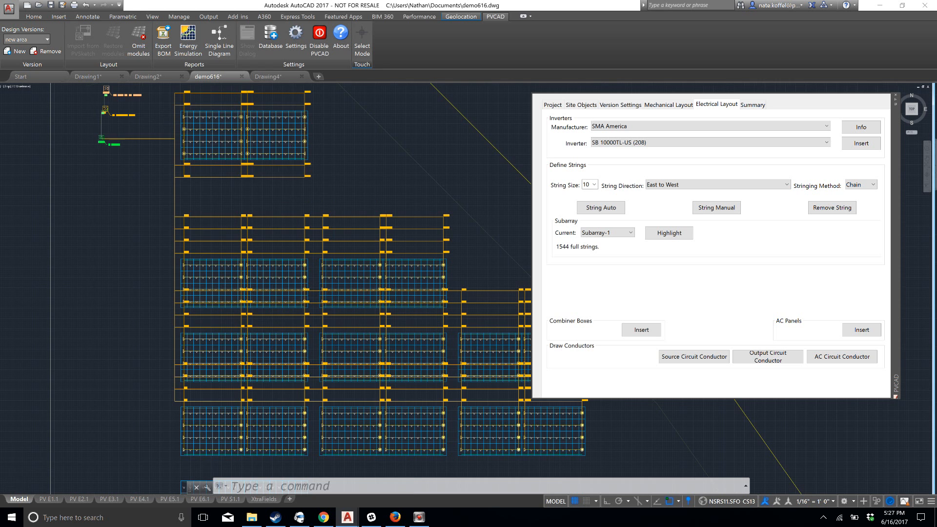
pyautogui.scroll(-2, 288, 161)
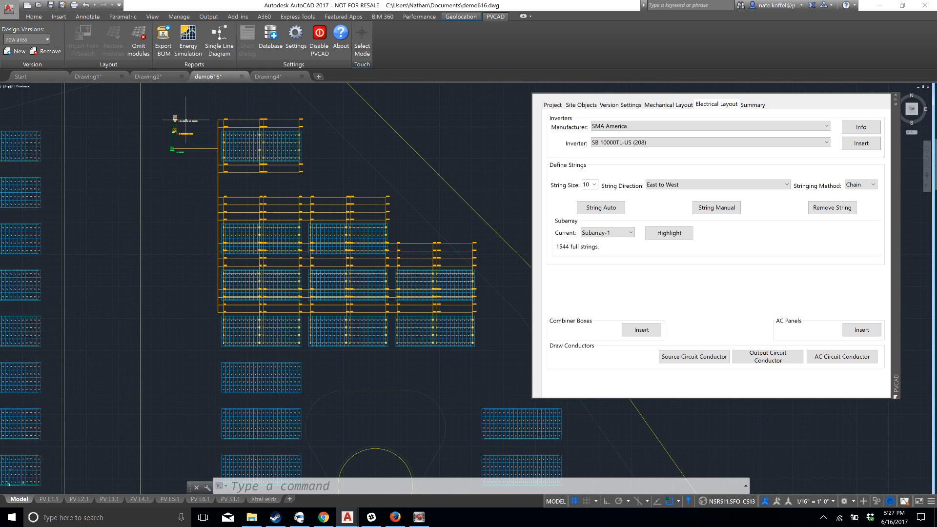
pyautogui.scroll(-2, 186, 120)
pyautogui.moveTo(230, 170); pyautogui.dragTo(244, 200, button='middle')
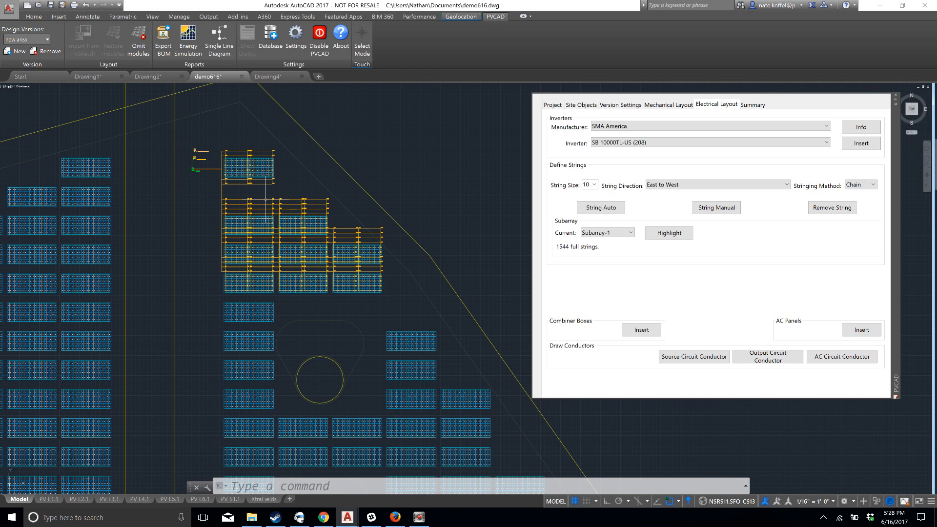
pyautogui.moveTo(290, 165); pyautogui.dragTo(315, 187, button='middle')
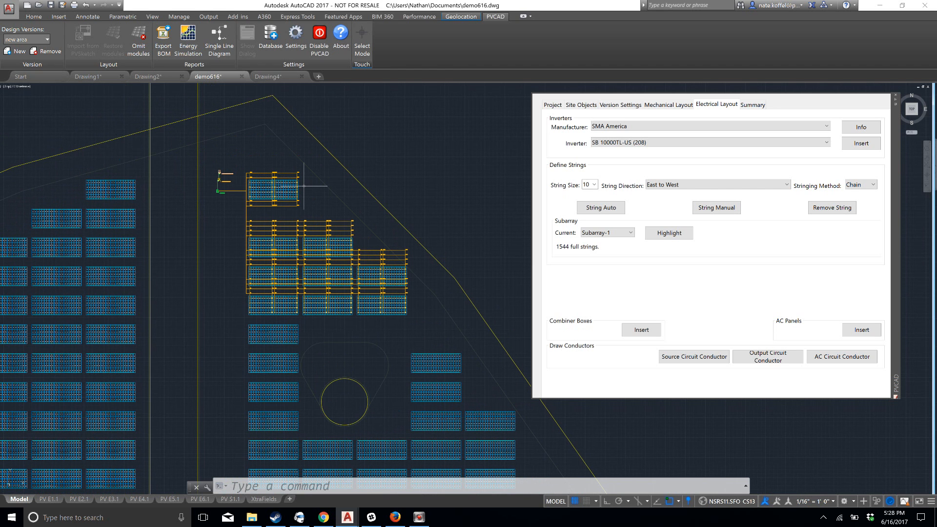
# Save the drawing demo616.dwg and set the PVCAD palette to auto-hide
pyautogui.click(9, 8)
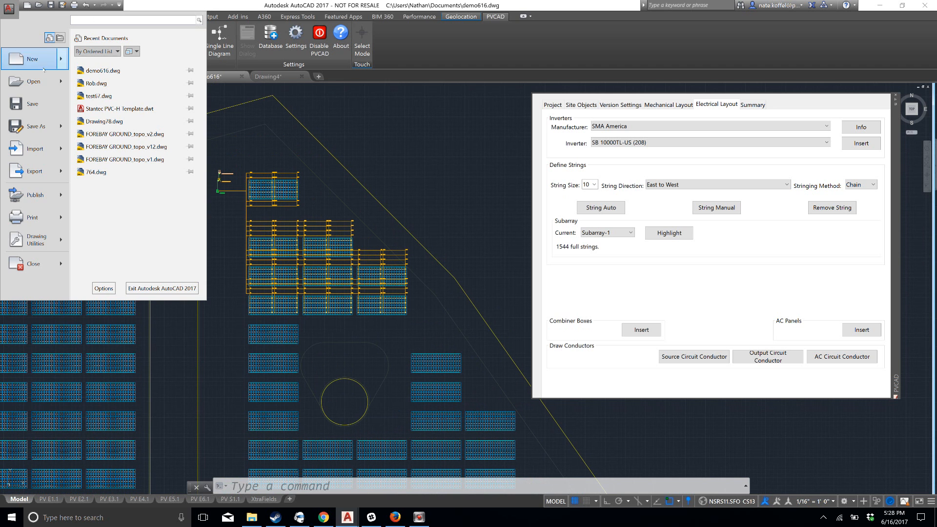
pyautogui.click(51, 6)
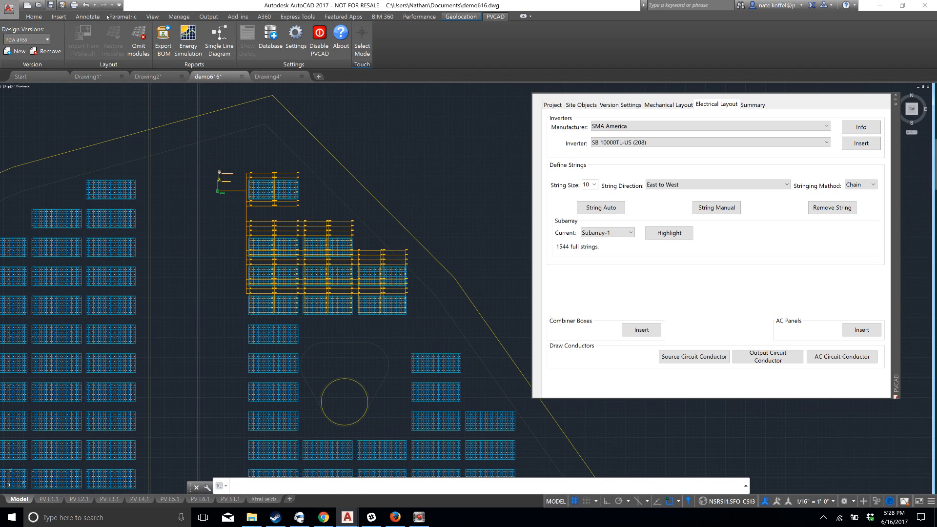
pyautogui.click(896, 100)
# Generate the single line diagram of the wired system, creating the pvcSingleLine layer with its defaults
pyautogui.scroll(4, 461, 202)
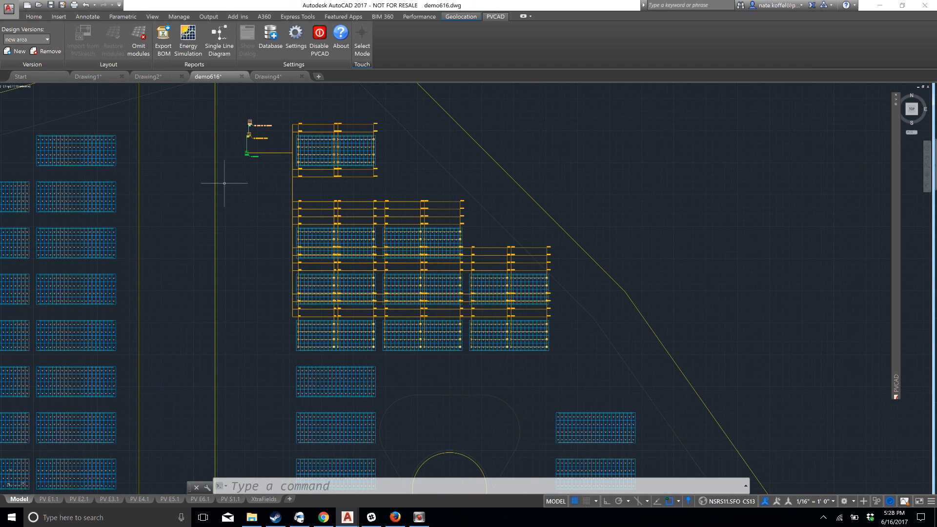
pyautogui.scroll(-2, 242, 251)
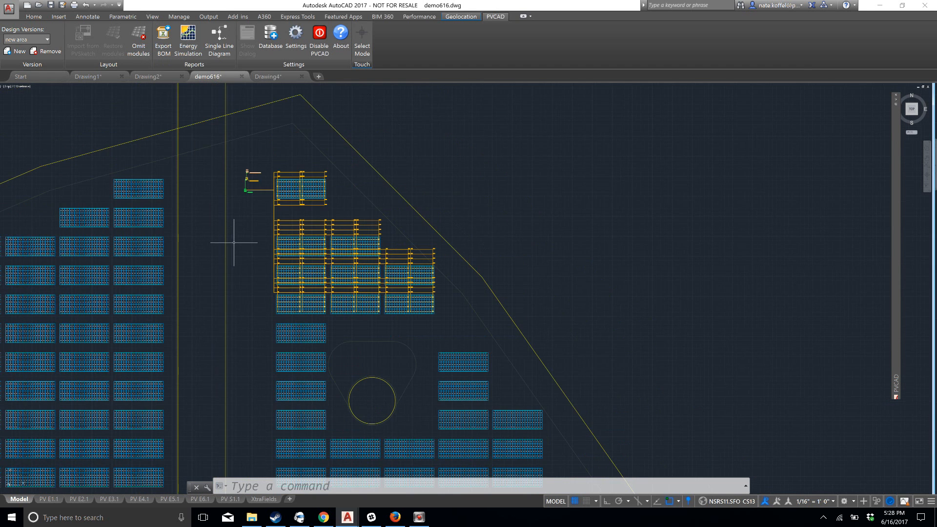
pyautogui.scroll(-4, 234, 243)
pyautogui.scroll(6, 438, 199)
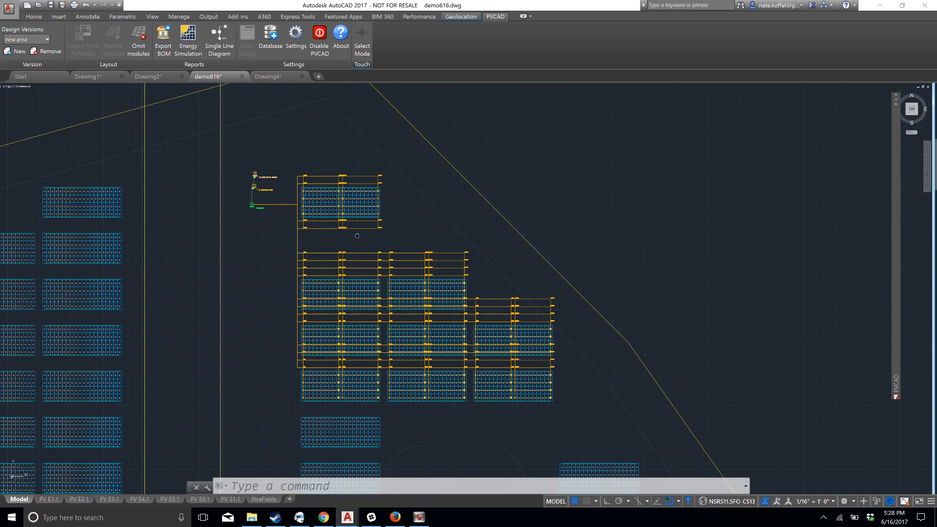
pyautogui.moveTo(358, 235); pyautogui.dragTo(354, 232, button='middle')
pyautogui.click(219, 38)
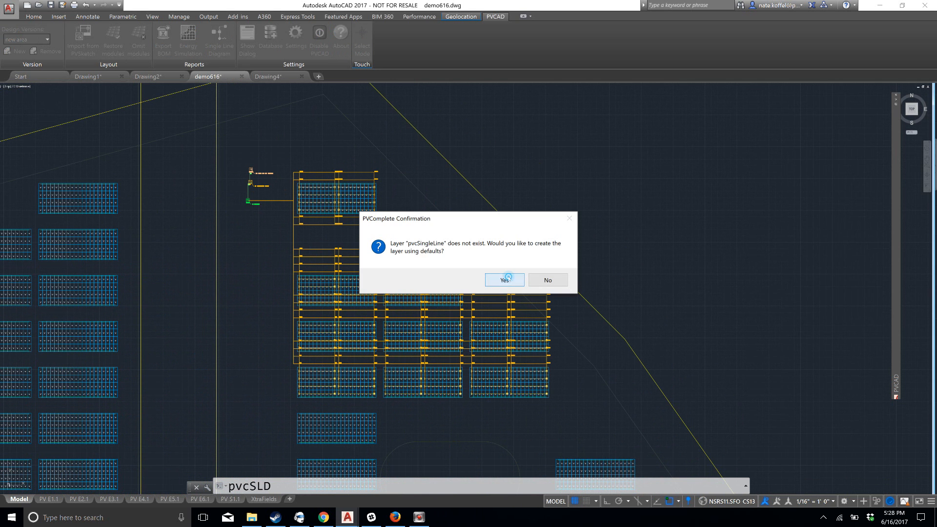
pyautogui.click(504, 280)
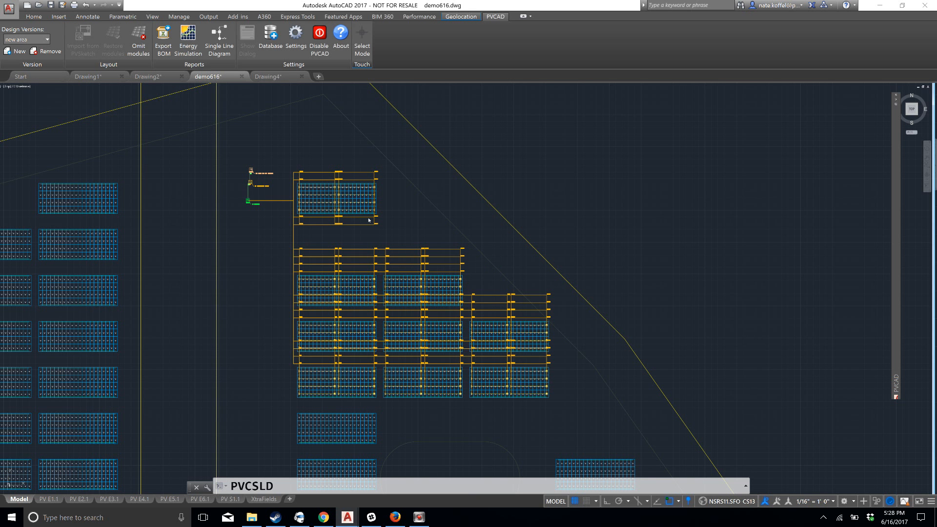
# Switch the AC panel block in the single line diagram to 815.001.B AC PANEL 1 - 1 INV
pyautogui.scroll(-12, 280, 283)
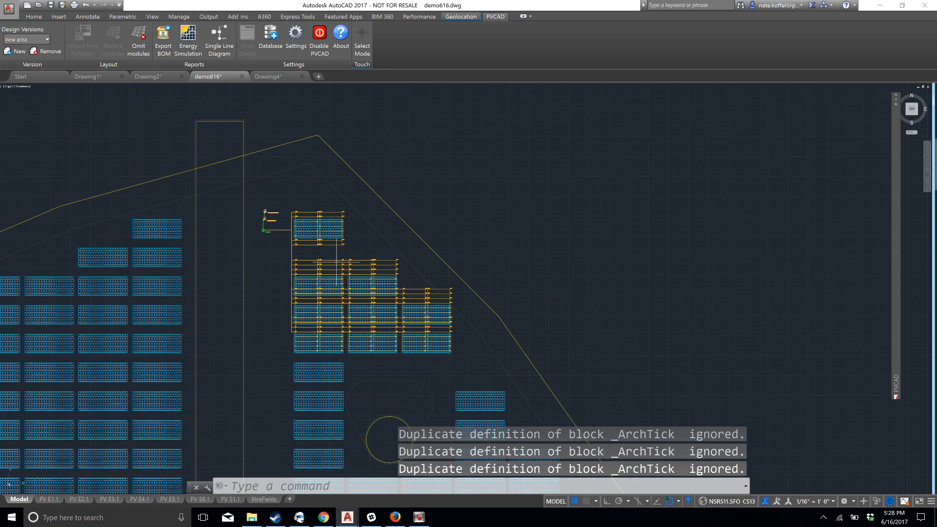
pyautogui.moveTo(293, 345); pyautogui.dragTo(442, 229, button='middle')
pyautogui.scroll(12, 442, 229)
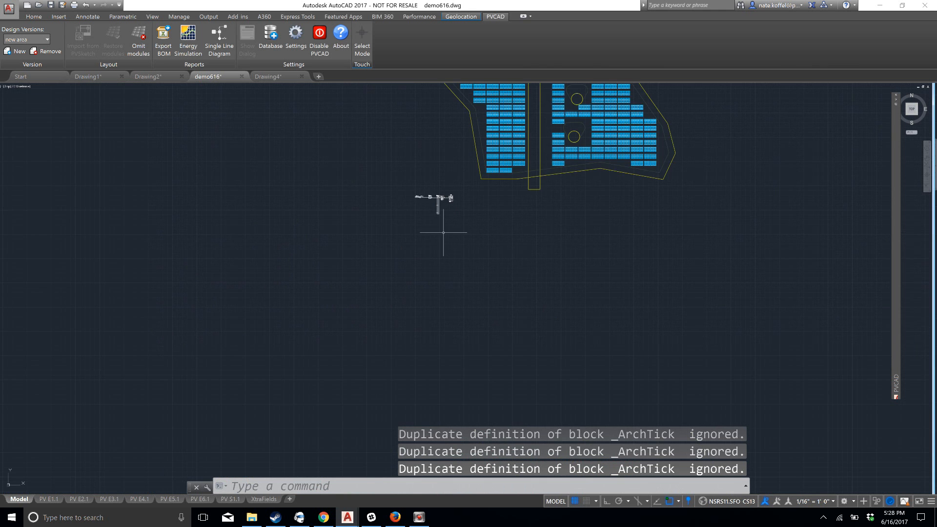
pyautogui.scroll(4, 434, 157)
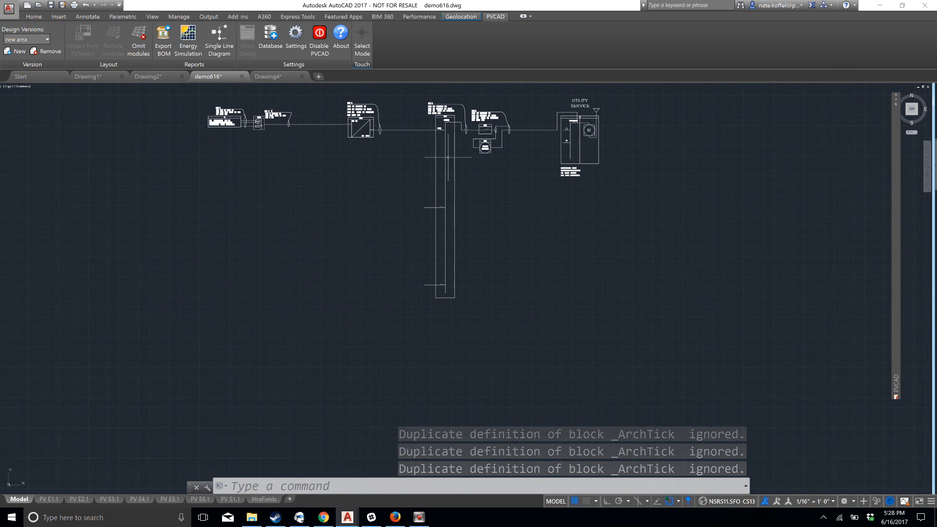
pyautogui.click(455, 298)
pyautogui.click(430, 233)
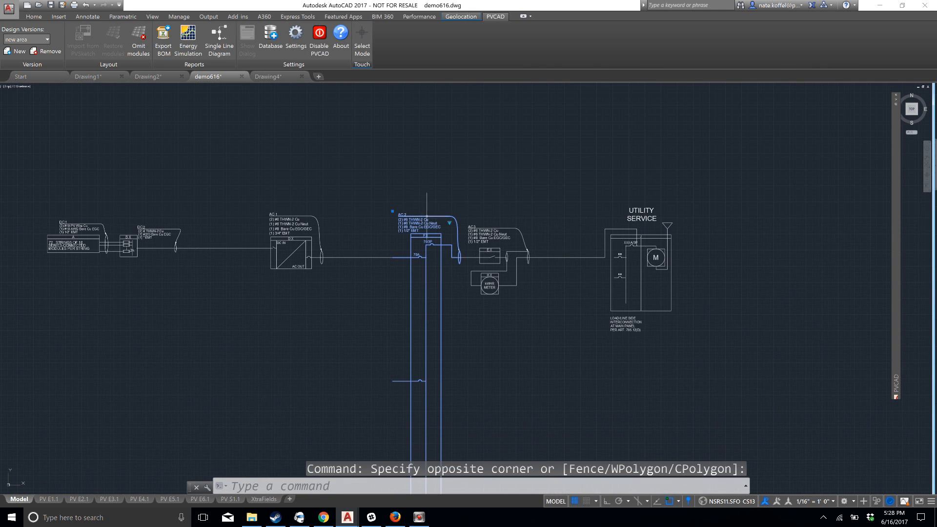
pyautogui.click(449, 223)
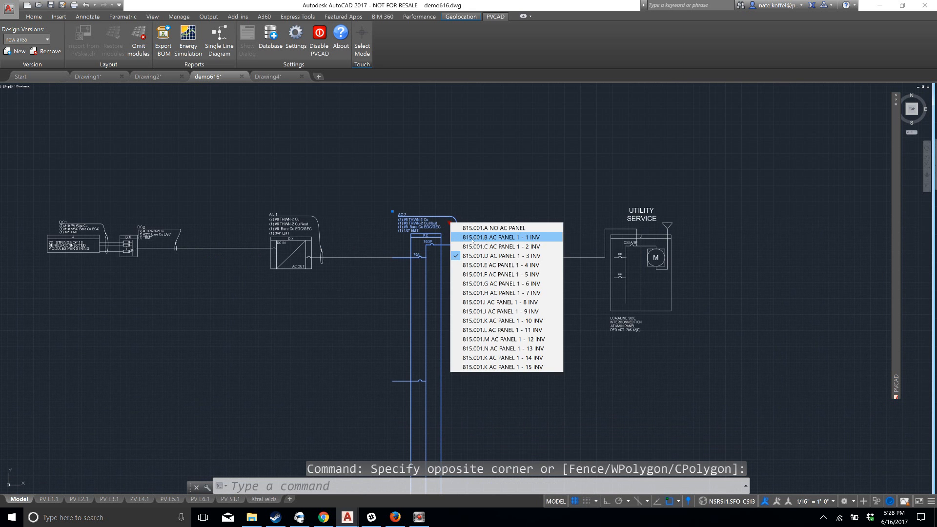
pyautogui.click(473, 237)
# Examine the conductor and equipment labels along the single line diagram, from the module strings and combiner box to the utility service
pyautogui.scroll(5, 226, 293)
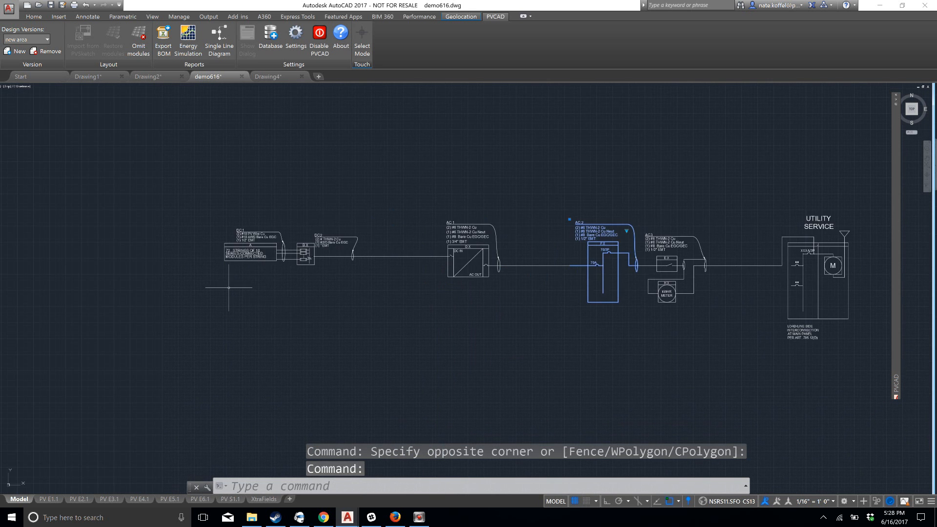
pyautogui.moveTo(317, 215); pyautogui.dragTo(252, 312, button='middle')
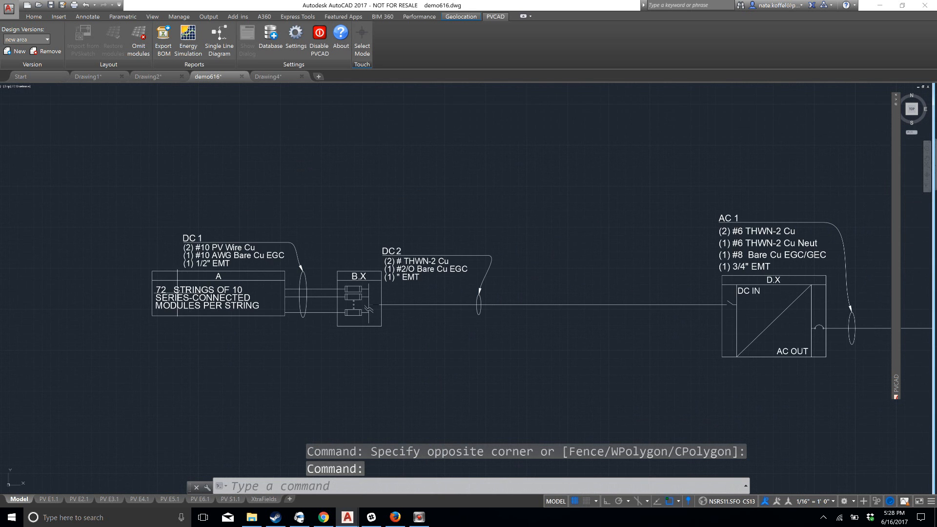
pyautogui.scroll(-2, 591, 306)
pyautogui.moveTo(781, 324); pyautogui.dragTo(469, 355, button='middle')
pyautogui.moveTo(547, 360); pyautogui.dragTo(416, 261, button='middle')
pyautogui.press('Escape')
pyautogui.scroll(-2, 650, 265)
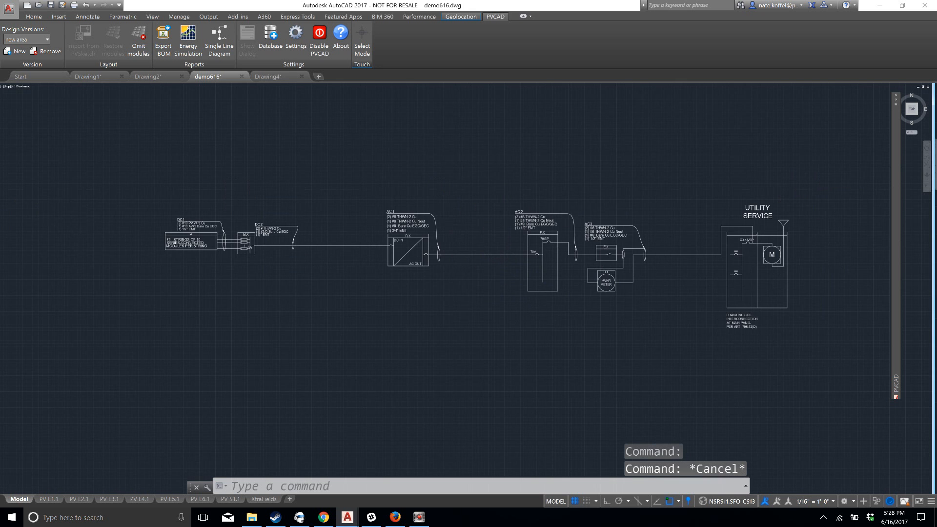
pyautogui.scroll(2, 776, 363)
pyautogui.scroll(-2, 472, 307)
pyautogui.moveTo(368, 303)
pyautogui.mouseDown(button='middle')
pyautogui.moveTo(420, 279)
pyautogui.moveTo(422, 291)
pyautogui.mouseUp(button='middle')
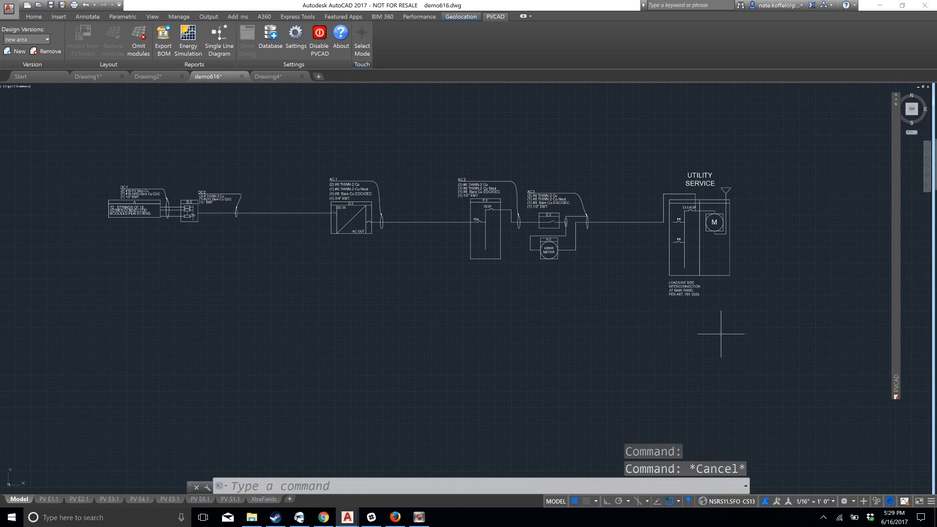
# Select the whole single line diagram and switch the combiner box and the adjoining DC block before the inverter to other variants
pyautogui.click(766, 333)
pyautogui.click(35, 128)
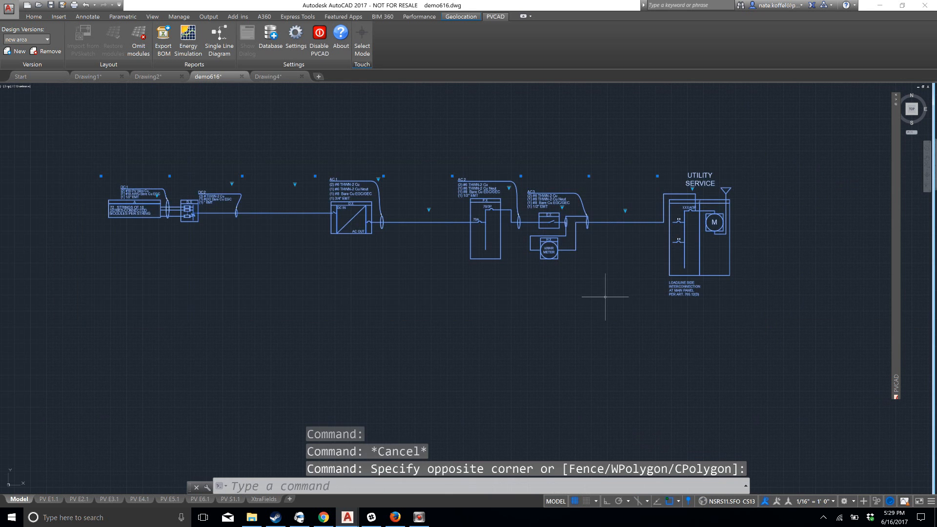
pyautogui.scroll(2, 504, 245)
pyautogui.moveTo(207, 224); pyautogui.dragTo(481, 233, button='middle')
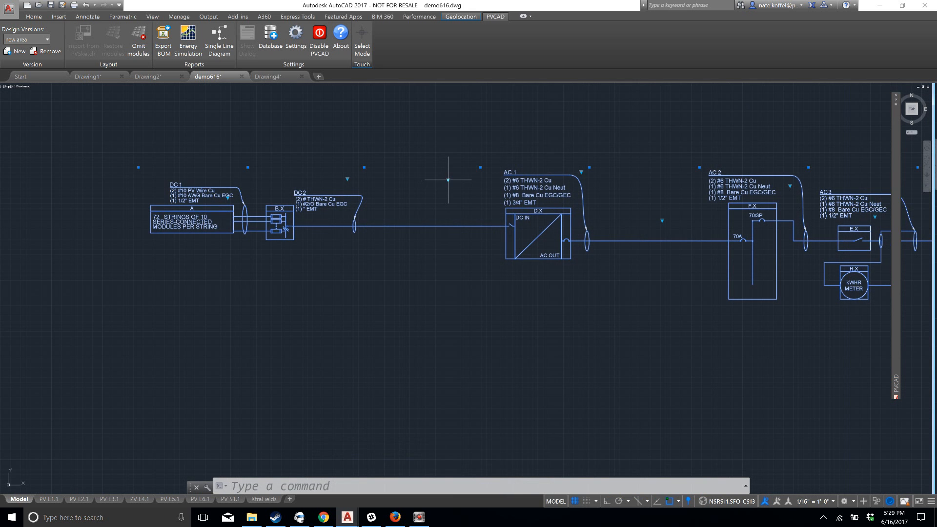
pyautogui.click(448, 180)
pyautogui.click(488, 191)
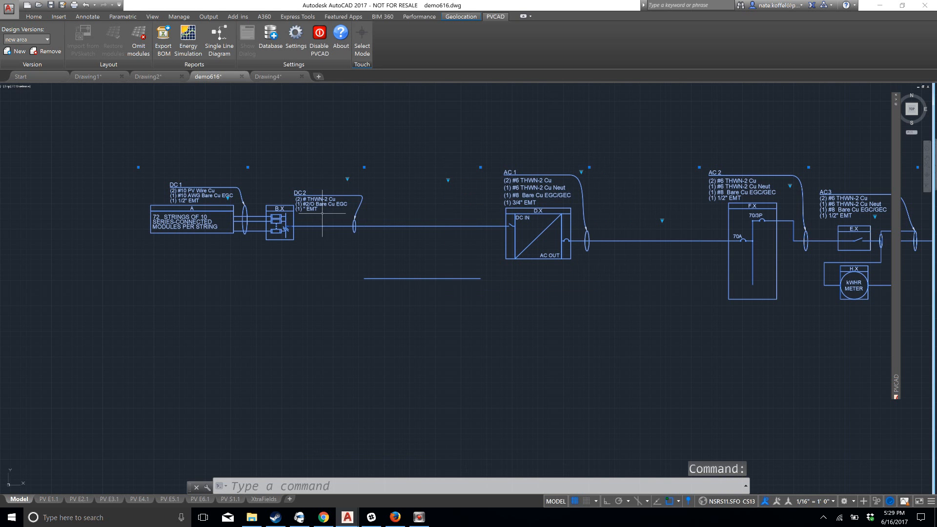
pyautogui.click(347, 179)
pyautogui.click(368, 187)
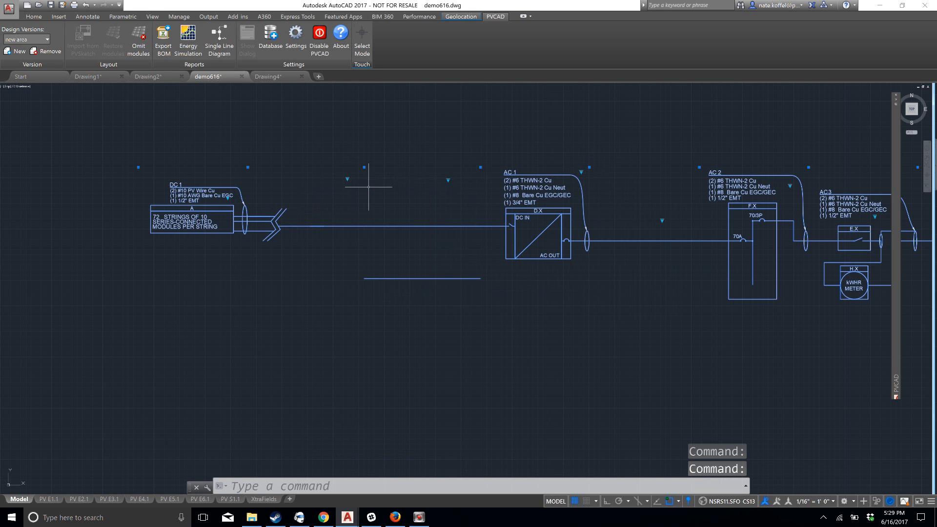
# Switch the array block to 810.001.D DC OPT - 1 STRING and the block after the inverter to 814.001.B AC DISCO - 1
pyautogui.click(228, 197)
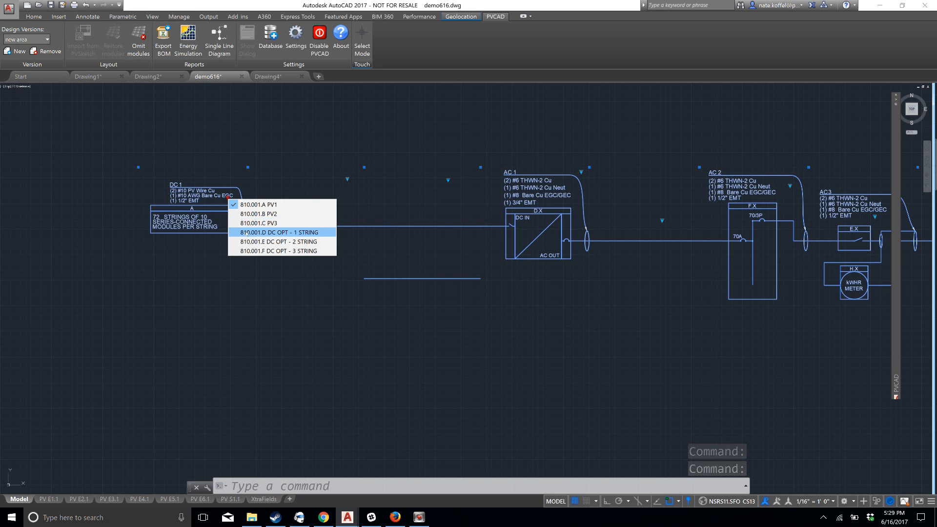
pyautogui.click(247, 233)
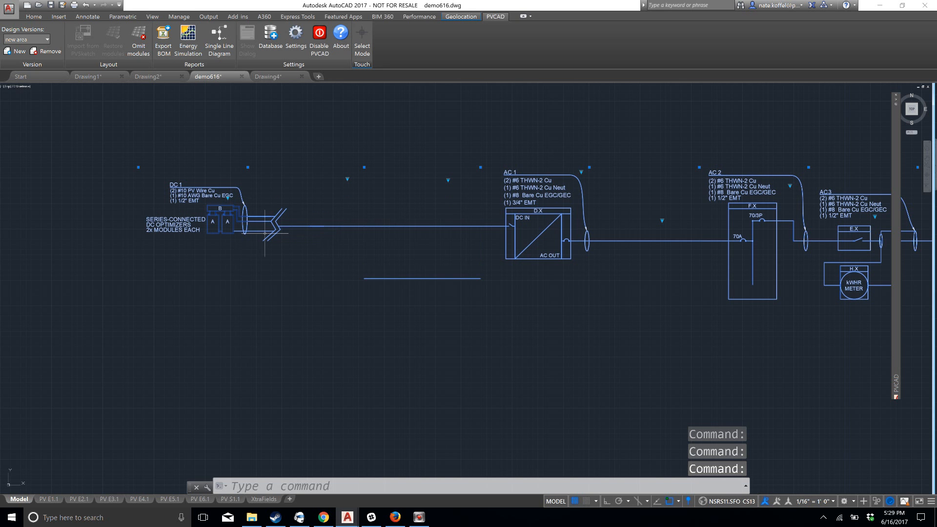
pyautogui.click(662, 221)
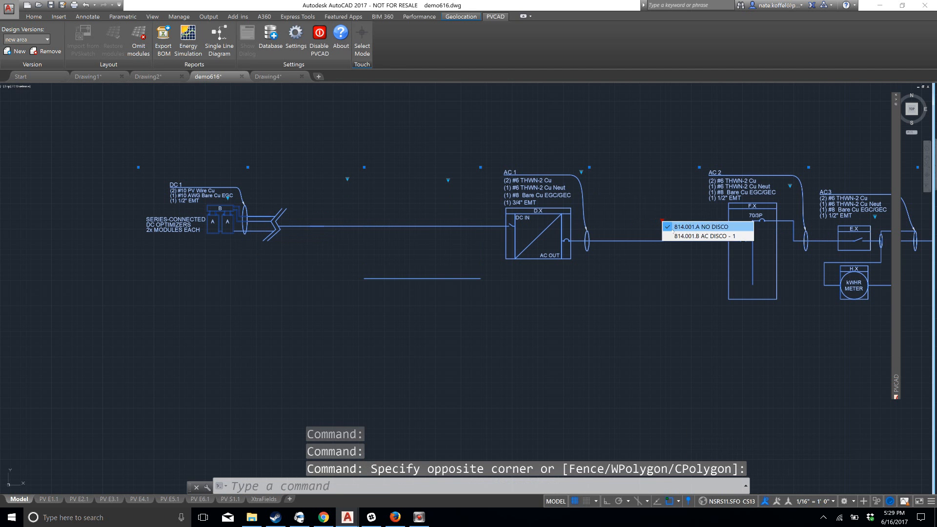
pyautogui.click(676, 236)
# Add a fusible 3-pole, 600V, 200A utility disconnect switch between the kWh meter and the utility service
pyautogui.moveTo(697, 281)
pyautogui.mouseDown(button='middle')
pyautogui.moveTo(377, 180)
pyautogui.moveTo(323, 198)
pyautogui.mouseUp(button='middle')
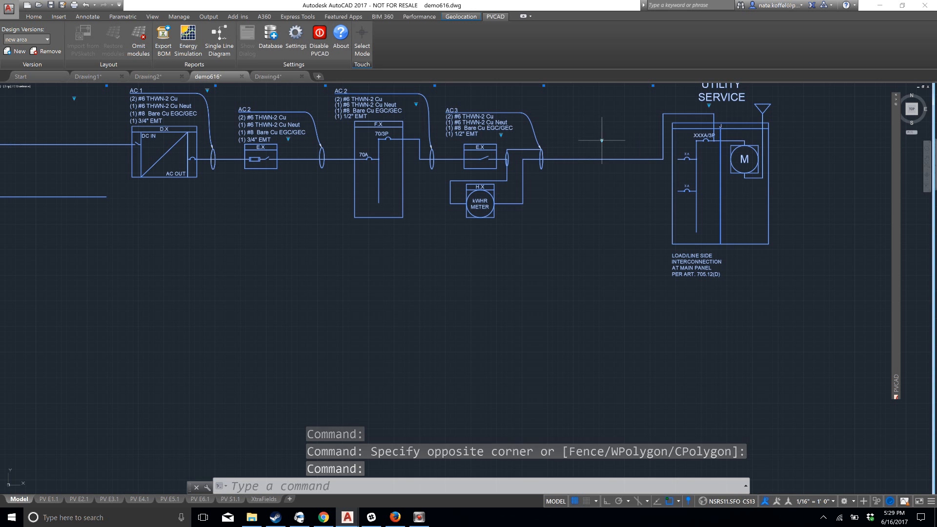
pyautogui.click(602, 142)
pyautogui.click(620, 164)
pyautogui.scroll(-5, 622, 213)
pyautogui.click(708, 244)
pyautogui.press('Escape')
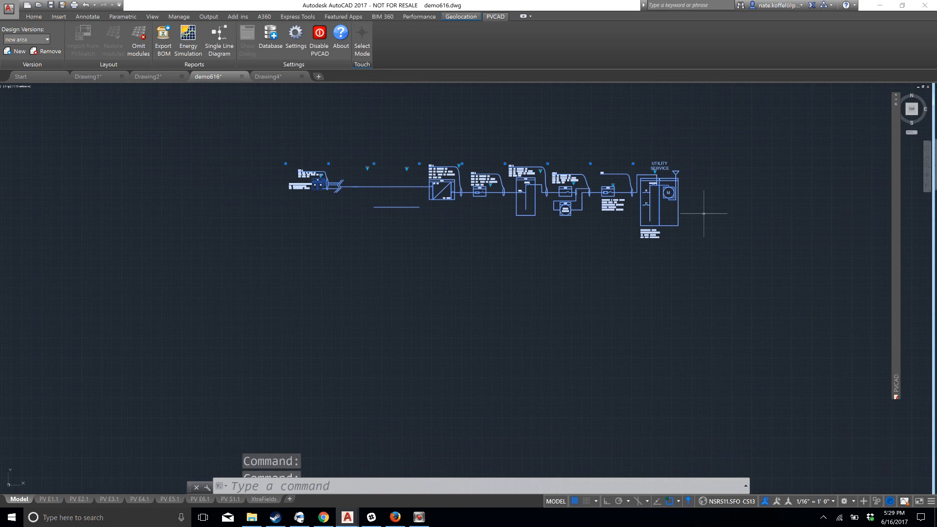
# Switch the utility service block to 819.001.I MP - LINE SIDE - SEP. METER and deselect the diagram
pyautogui.scroll(4, 678, 190)
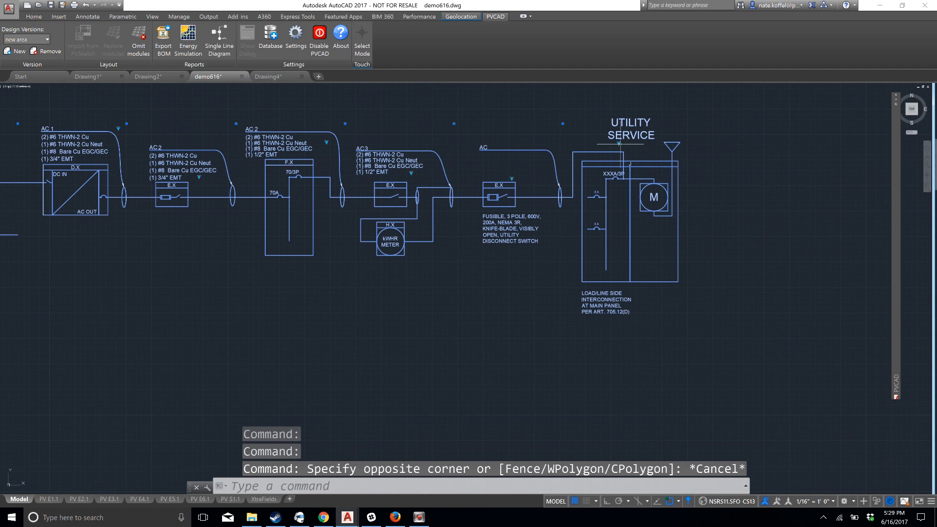
pyautogui.click(619, 143)
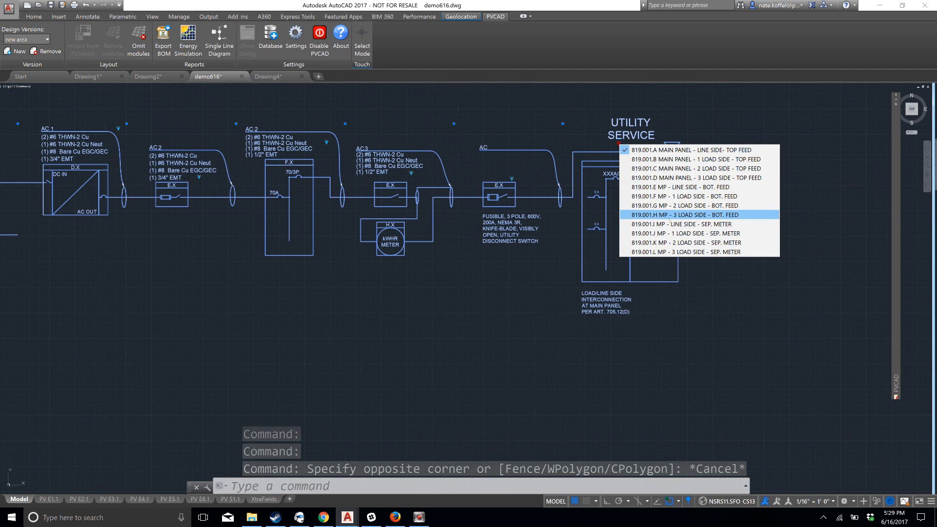
pyautogui.click(668, 224)
pyautogui.scroll(-3, 572, 270)
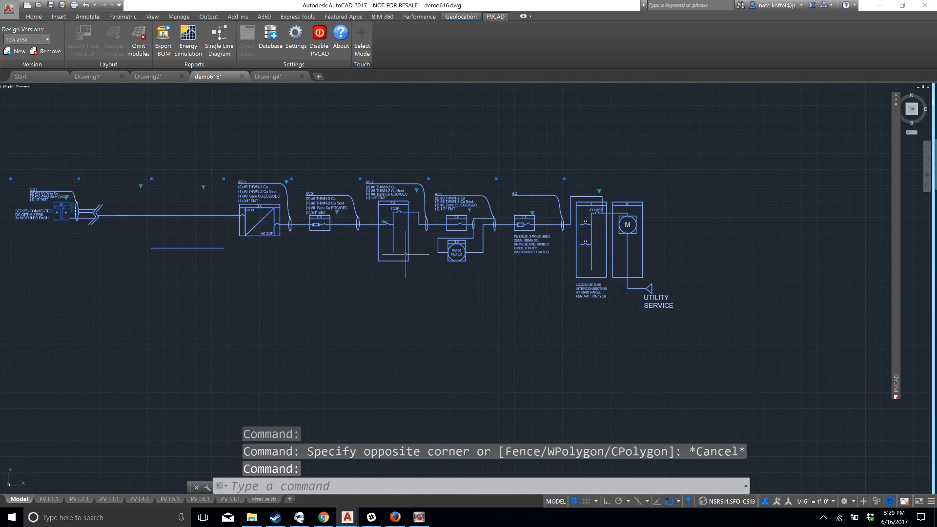
pyautogui.press('Escape')
pyautogui.moveTo(360, 268); pyautogui.dragTo(506, 280, button='middle')
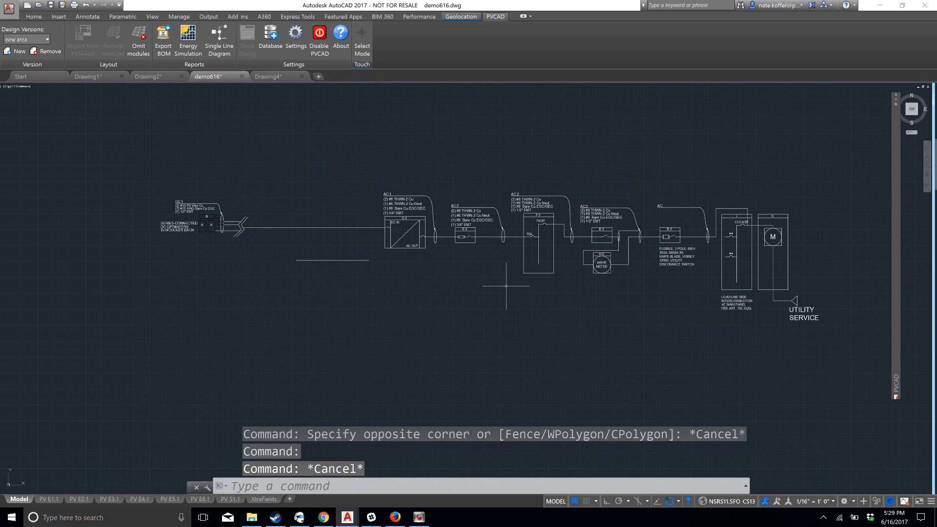
# Examine the inverter block's circuit, wire, neutral, ground and conduit attributes in the Enhanced Attribute Editor without changing them
pyautogui.scroll(2, 502, 276)
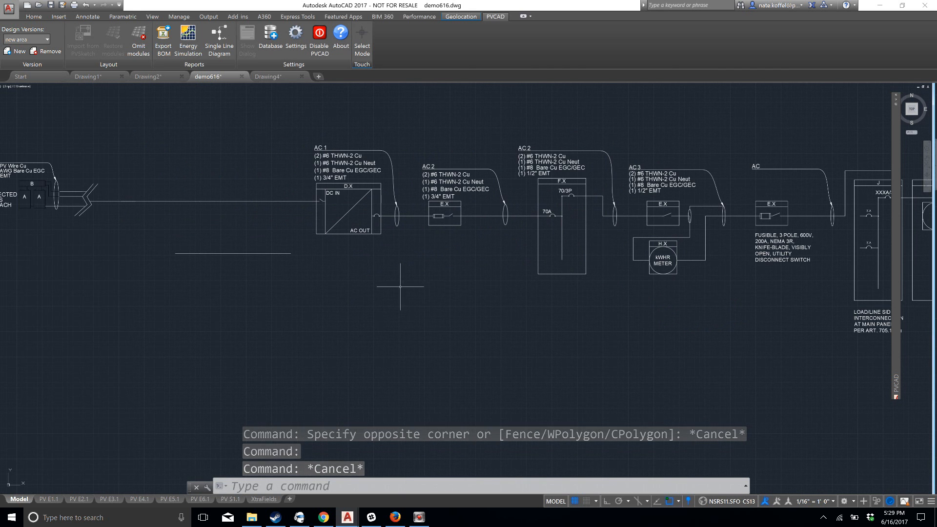
pyautogui.moveTo(401, 286); pyautogui.dragTo(510, 322, button='middle')
pyautogui.click(459, 199)
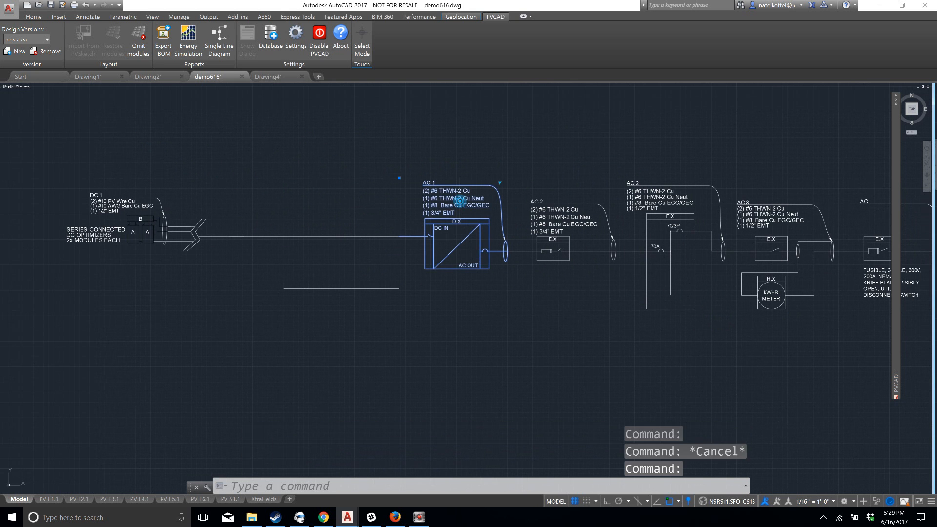
pyautogui.click(460, 201)
pyautogui.doubleClick(450, 196)
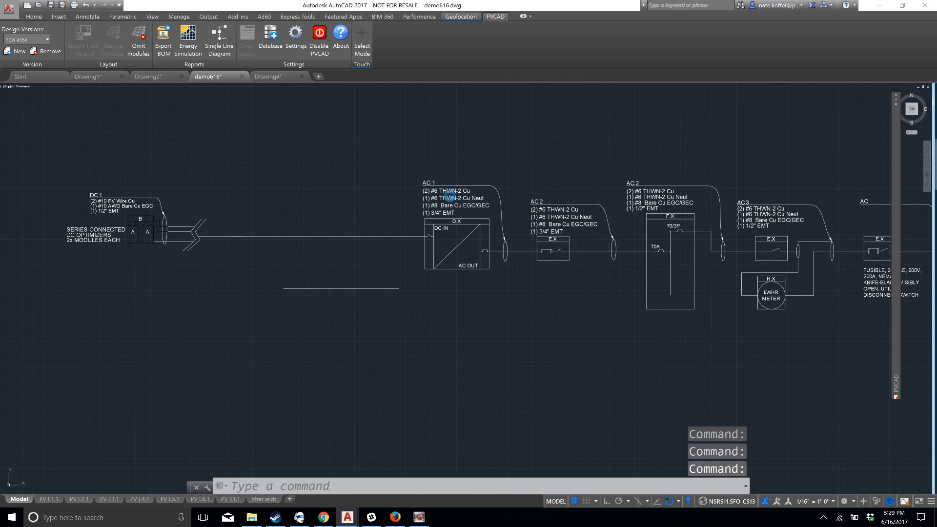
pyautogui.click(508, 211)
pyautogui.click(508, 218)
pyautogui.click(508, 205)
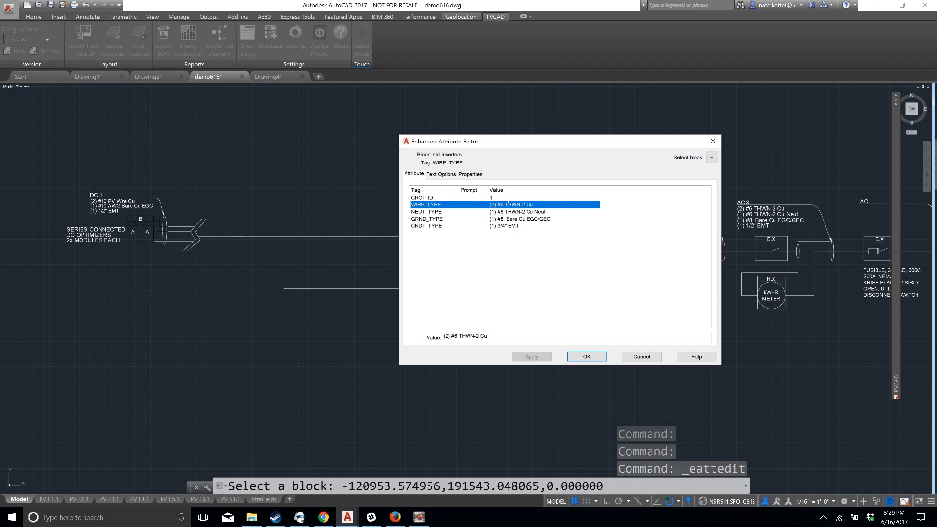
pyautogui.click(508, 218)
pyautogui.click(508, 226)
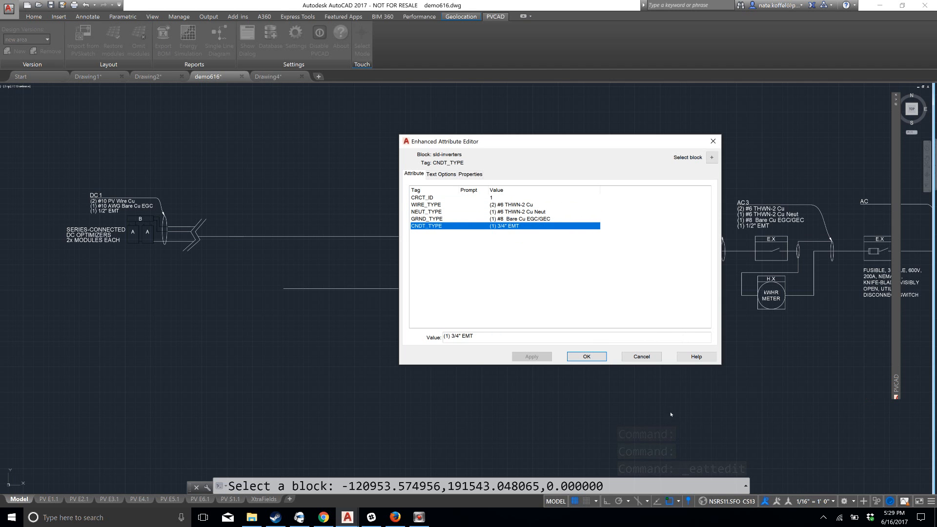
pyautogui.click(642, 357)
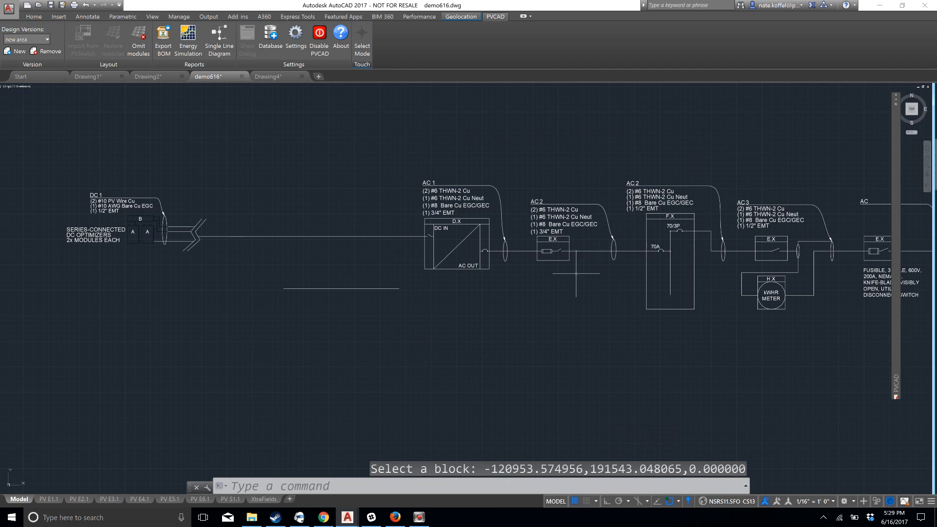
pyautogui.scroll(-2, 588, 273)
pyautogui.scroll(3, 495, 286)
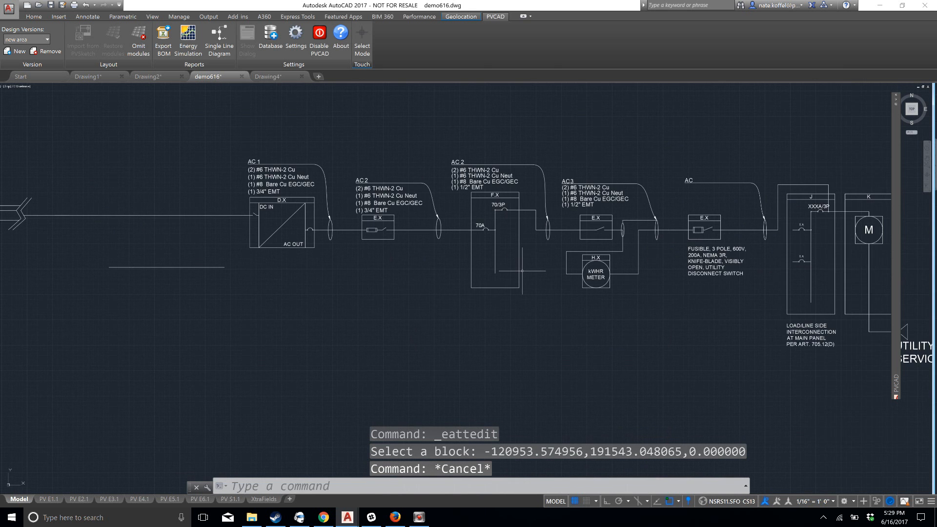
pyautogui.moveTo(495, 285); pyautogui.dragTo(548, 293, button='middle')
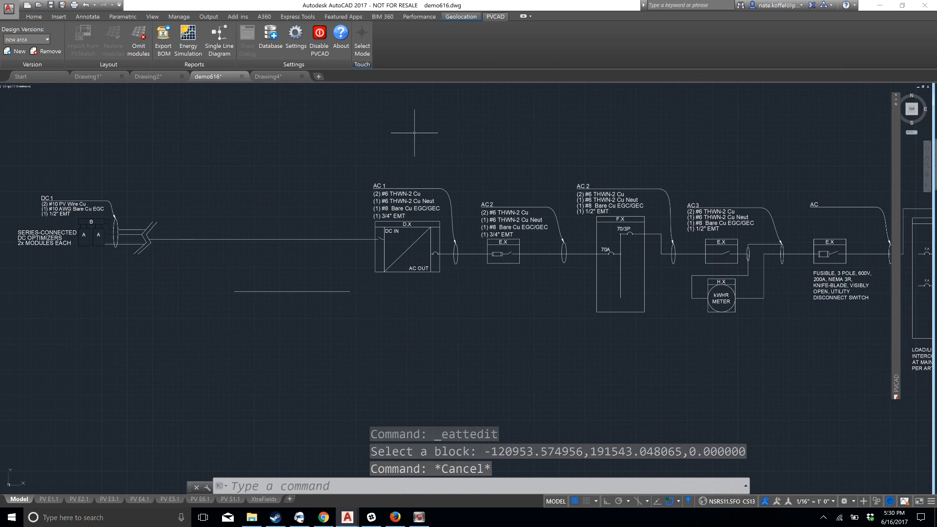
# Insert a transformer block from the SLD BLOCKS tool palette below the single line diagram, leaving its attributes blank
pyautogui.click(33, 17)
pyautogui.click(489, 16)
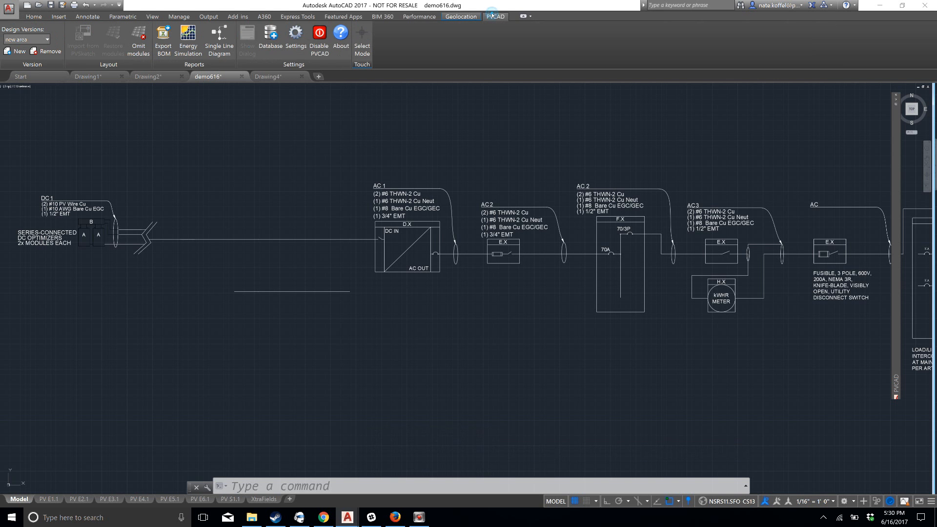
pyautogui.scroll(-2, 342, 158)
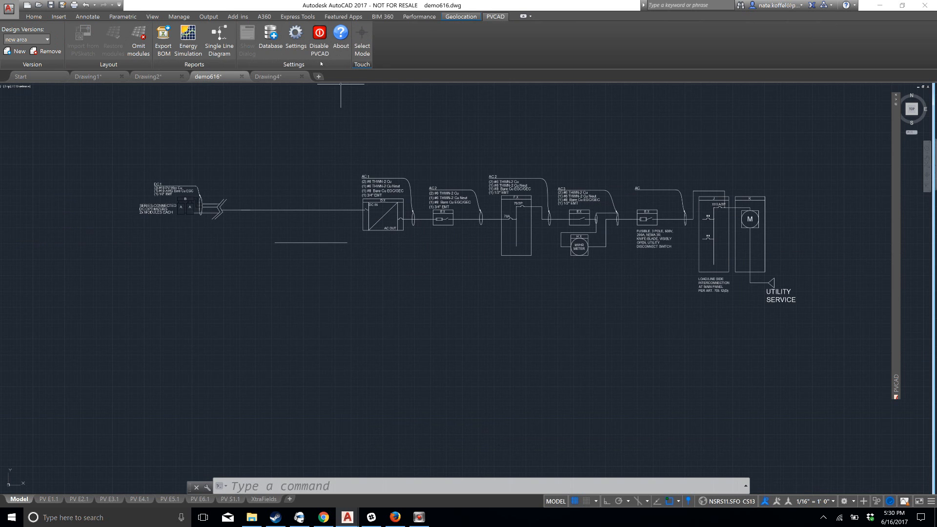
pyautogui.click(153, 17)
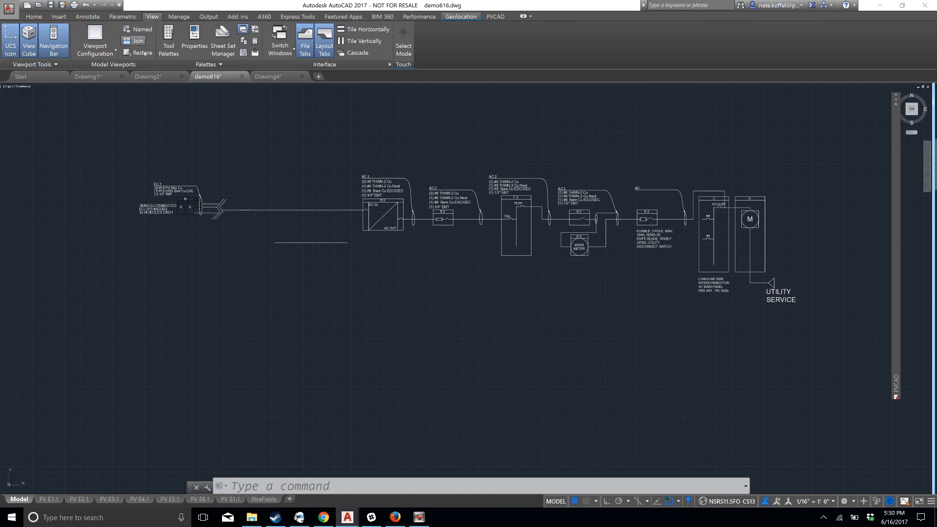
pyautogui.click(169, 44)
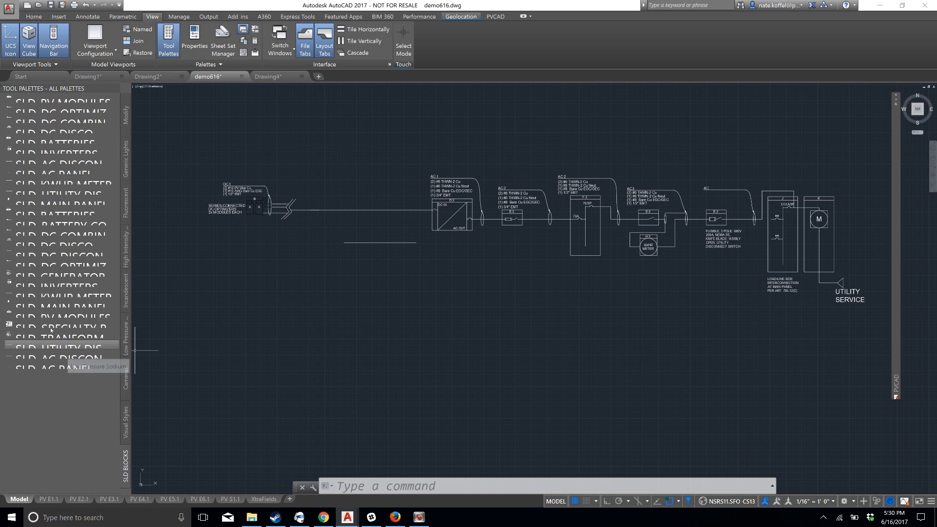
pyautogui.moveTo(43, 337); pyautogui.dragTo(518, 362)
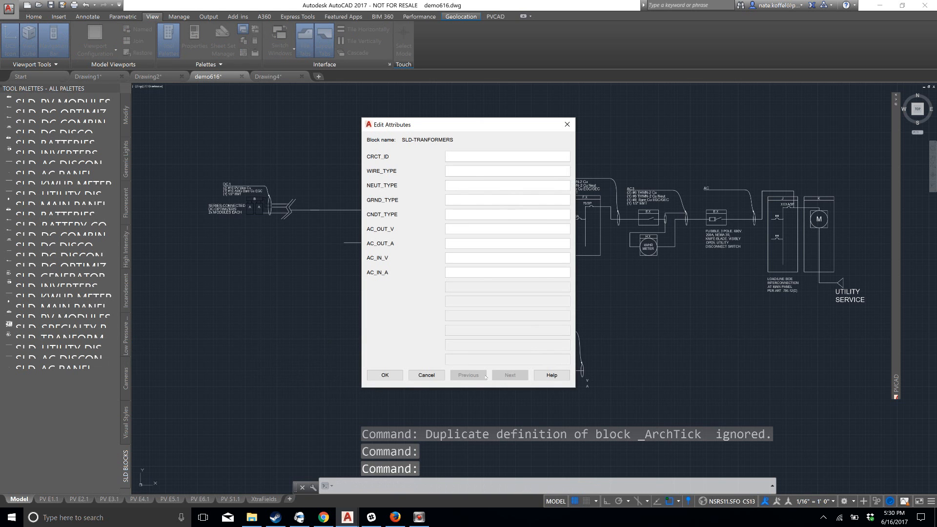
pyautogui.click(384, 375)
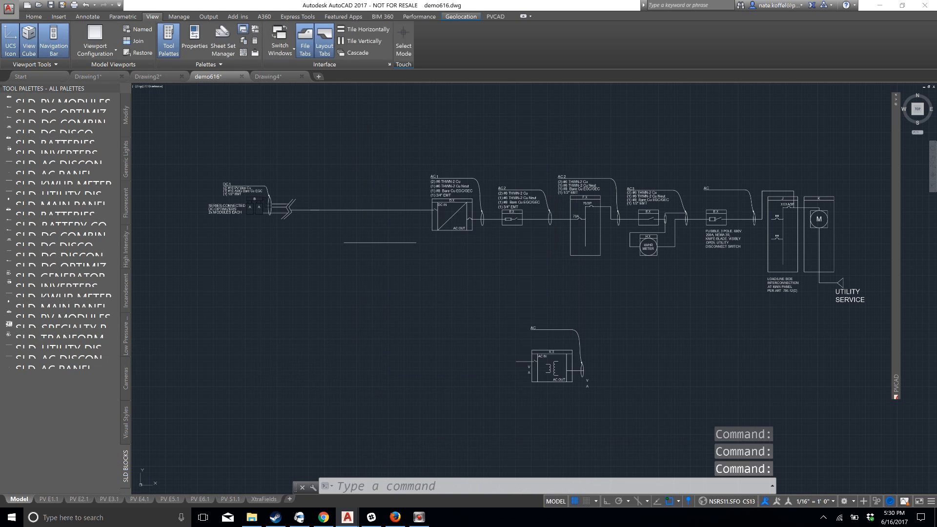
# Copy the array, inverter and adjoining AC disconnect blocks and place the copy below the originals, ahead of the transformer
pyautogui.moveTo(683, 377); pyautogui.dragTo(647, 332, button='middle')
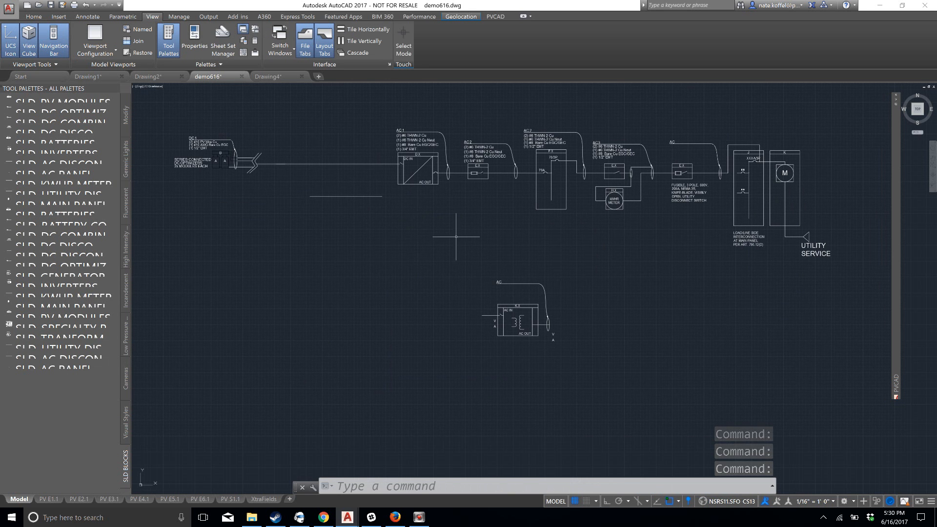
pyautogui.click(499, 236)
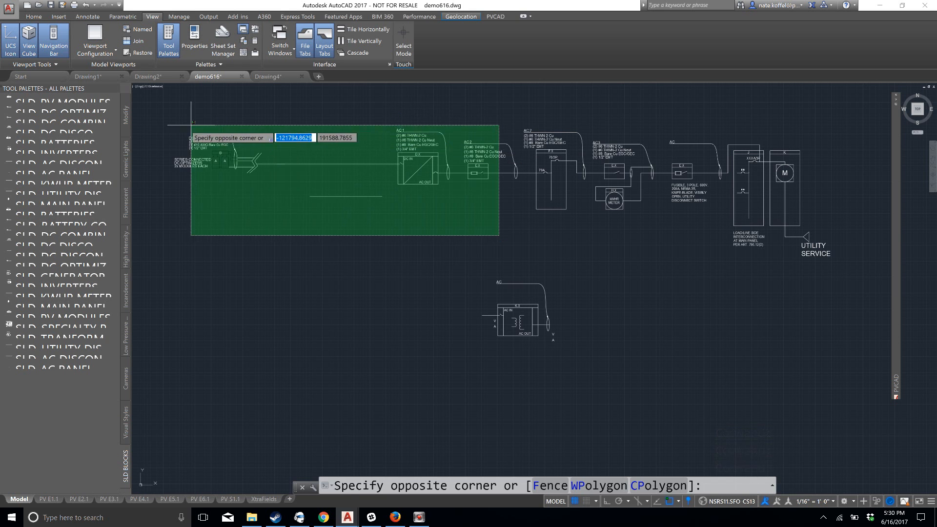
pyautogui.click(162, 130)
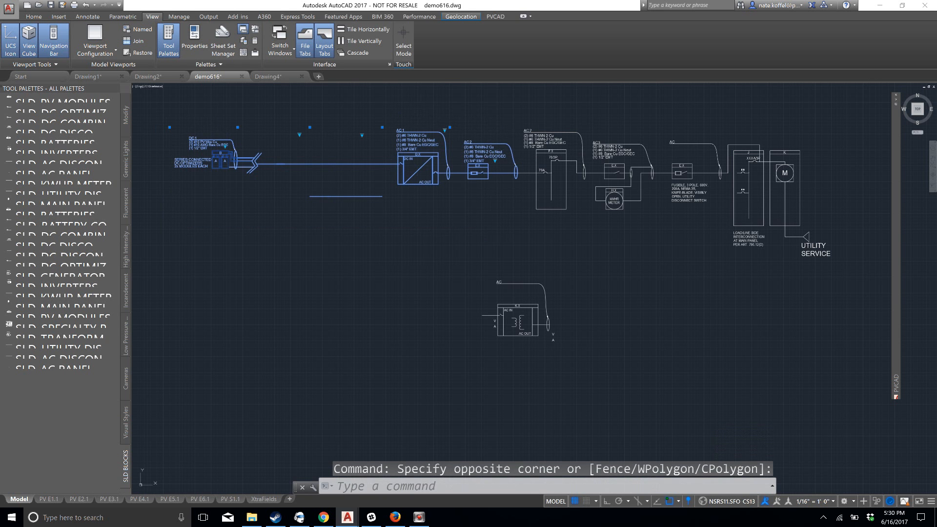
pyautogui.hotkey('ctrl', 'c')
pyautogui.hotkey('ctrl', 'v')
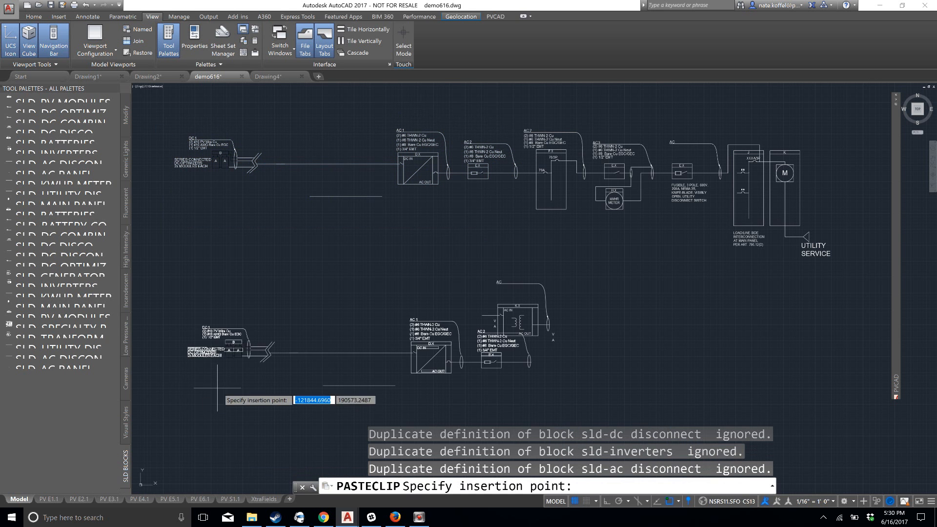
pyautogui.click(144, 322)
# Copy the kWh meter and utility disconnect blocks and place the copy after the transformer in the second row
pyautogui.click(718, 264)
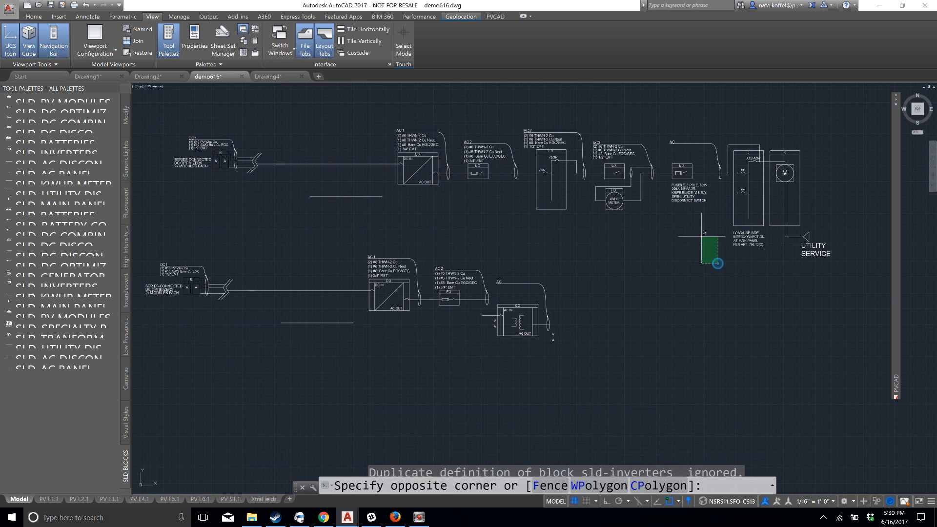
pyautogui.click(599, 139)
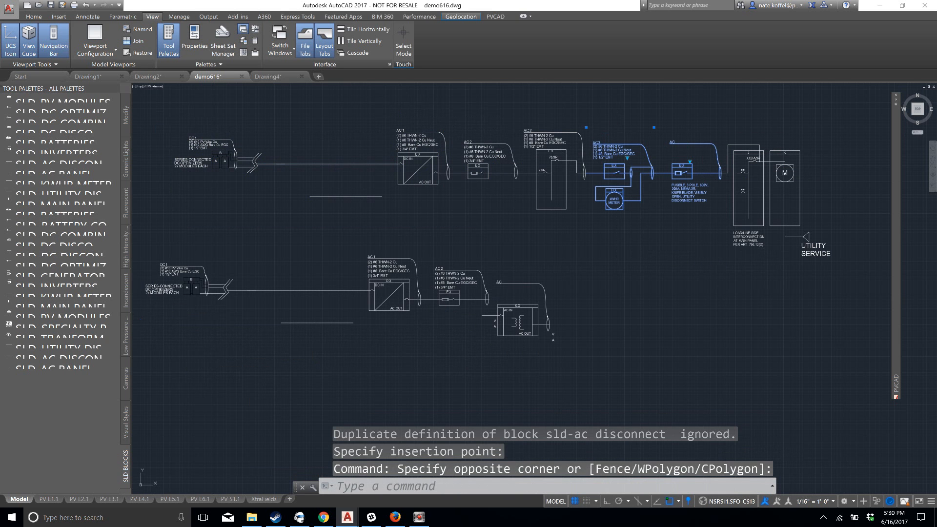
pyautogui.hotkey('ctrl', 'c')
pyautogui.hotkey('ctrl', 'v')
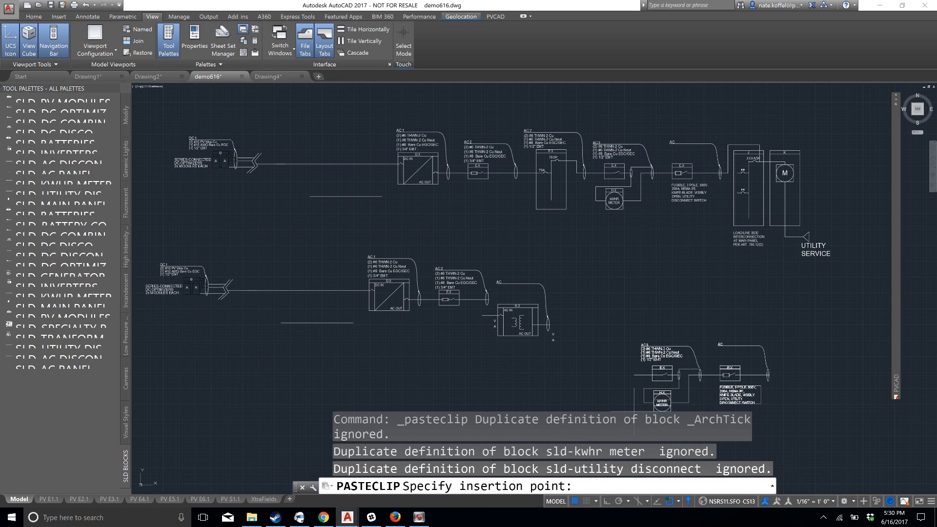
pyautogui.click(586, 347)
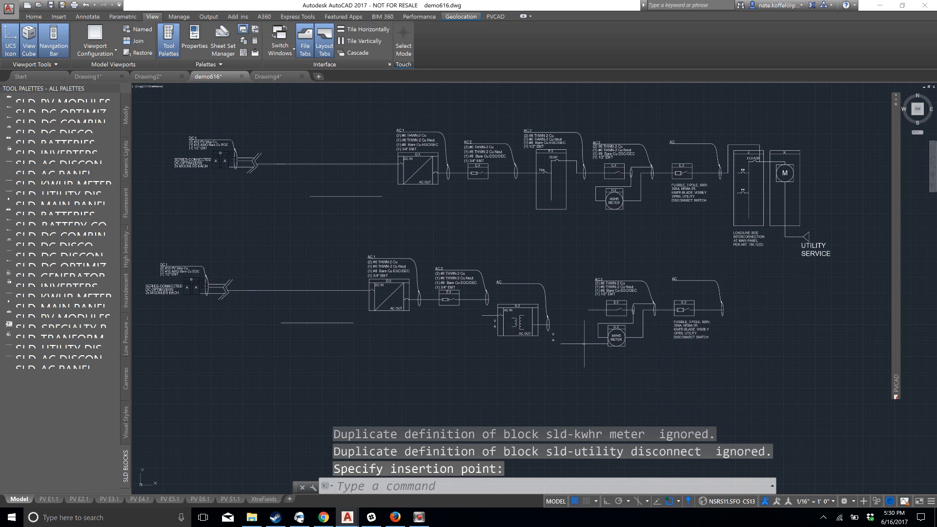
# Examine both rows of the single line diagram and the ground mount module layout with its wired tables
pyautogui.scroll(-2, 584, 343)
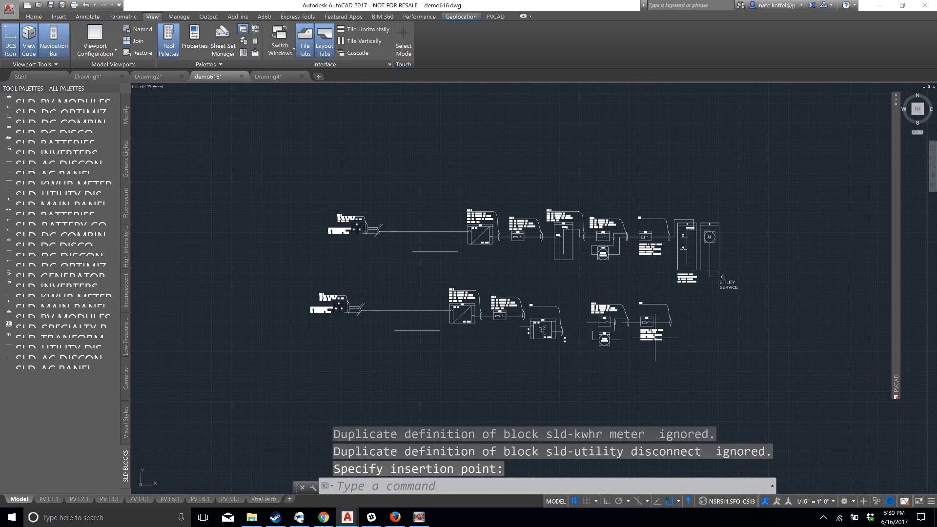
pyautogui.scroll(4, 655, 339)
pyautogui.scroll(-2, 486, 305)
pyautogui.moveTo(420, 285); pyautogui.dragTo(549, 282, button='middle')
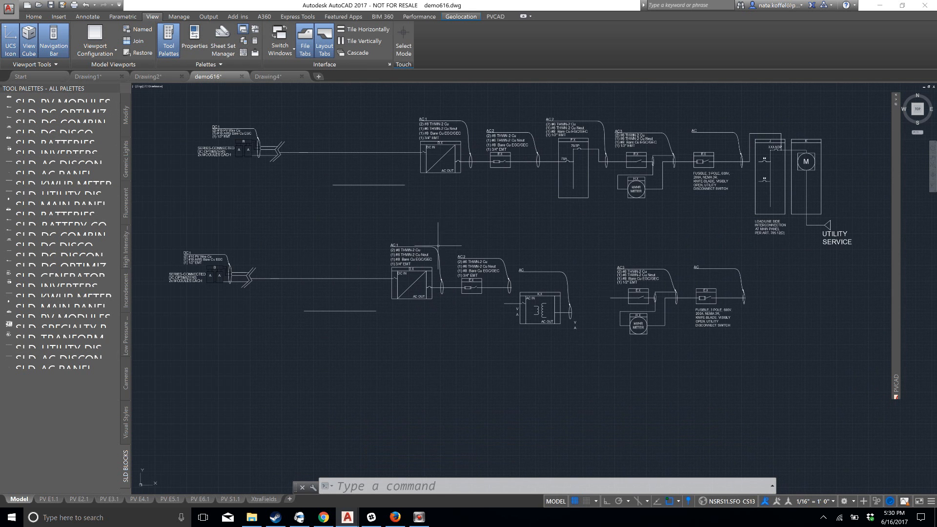
pyautogui.scroll(-2, 438, 244)
pyautogui.scroll(2, 440, 239)
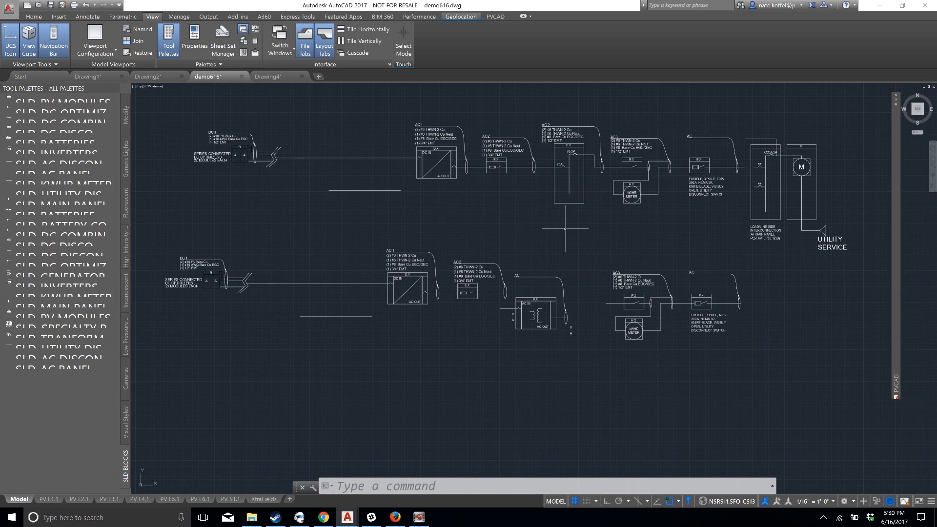
pyautogui.scroll(-5, 501, 168)
pyautogui.scroll(1, 620, 226)
pyautogui.moveTo(619, 226); pyautogui.dragTo(531, 283, button='middle')
pyautogui.scroll(2, 441, 278)
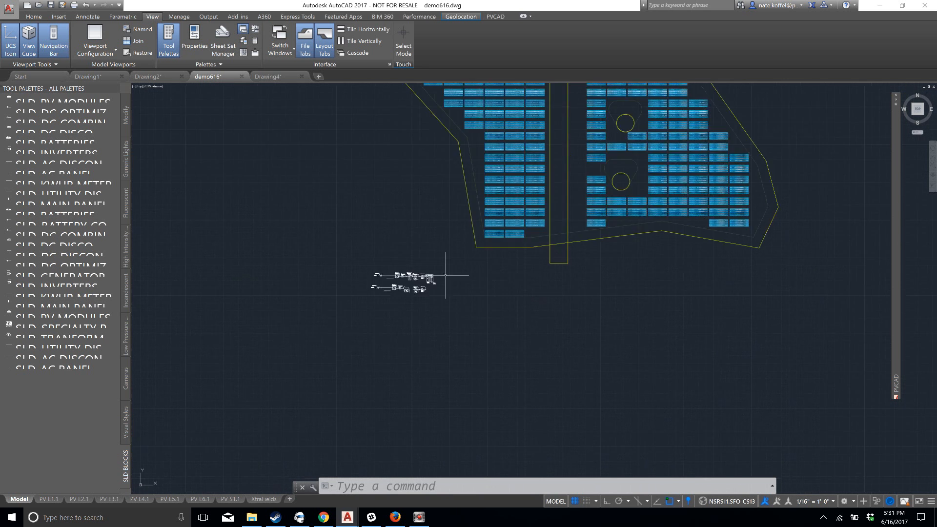
pyautogui.moveTo(535, 169); pyautogui.dragTo(478, 334, button='middle')
pyautogui.scroll(2, 505, 204)
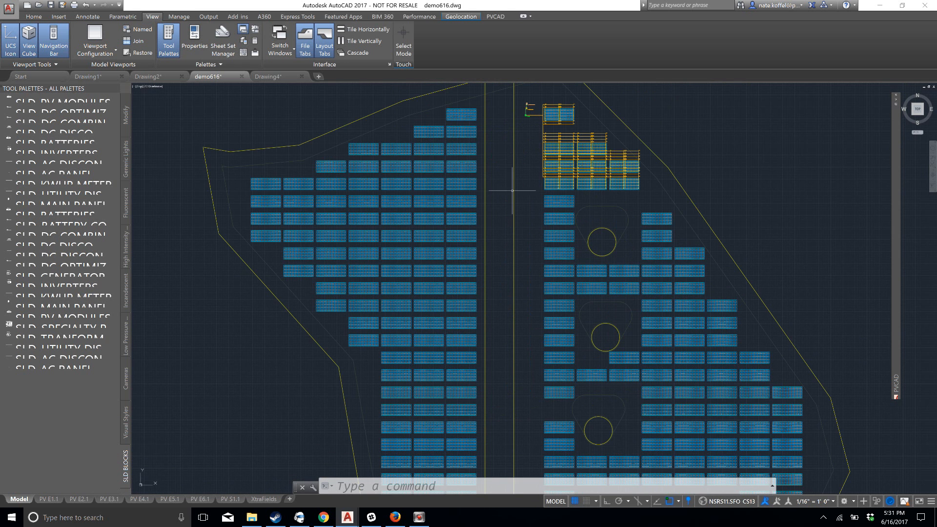
pyautogui.click(493, 16)
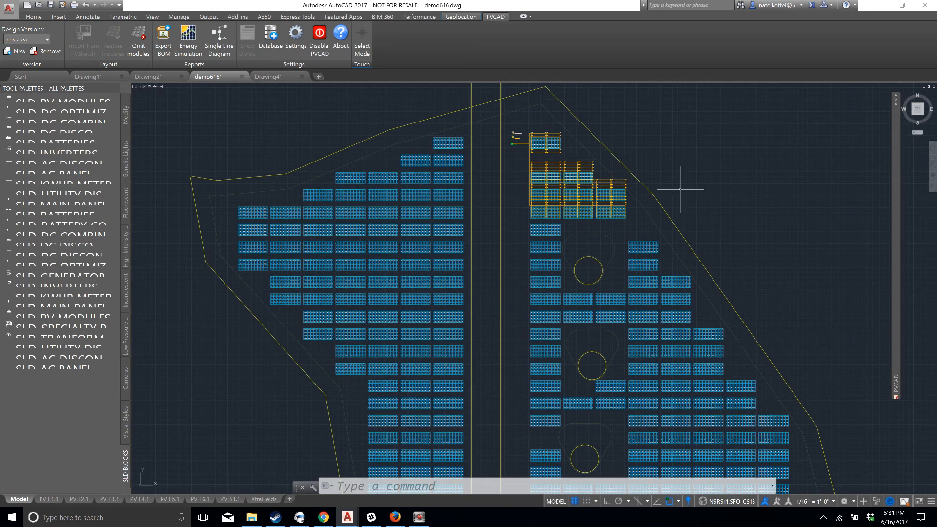
pyautogui.scroll(2, 665, 167)
pyautogui.moveTo(544, 141); pyautogui.dragTo(591, 197, button='middle')
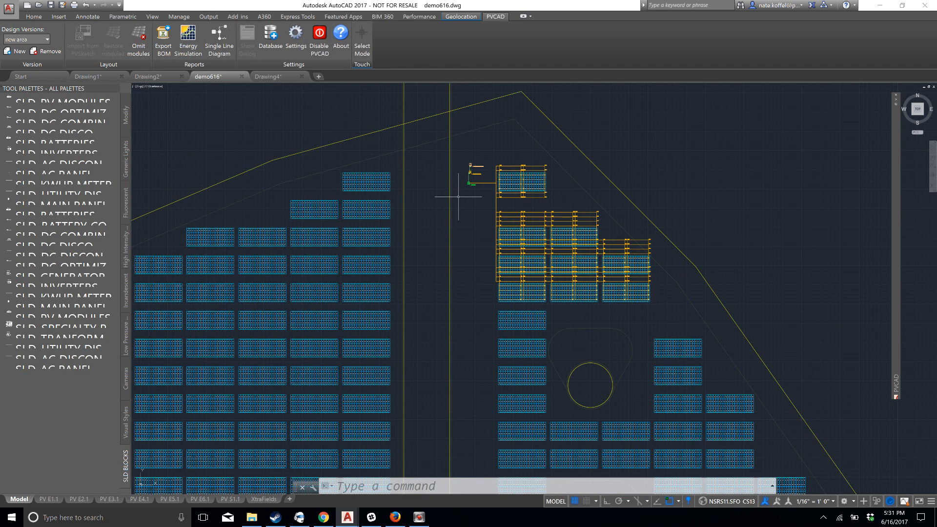
# Check the report target path and its folder selection in the PVCAD settings, and close them without changes
pyautogui.click(295, 34)
pyautogui.moveTo(119, 17); pyautogui.dragTo(295, 64)
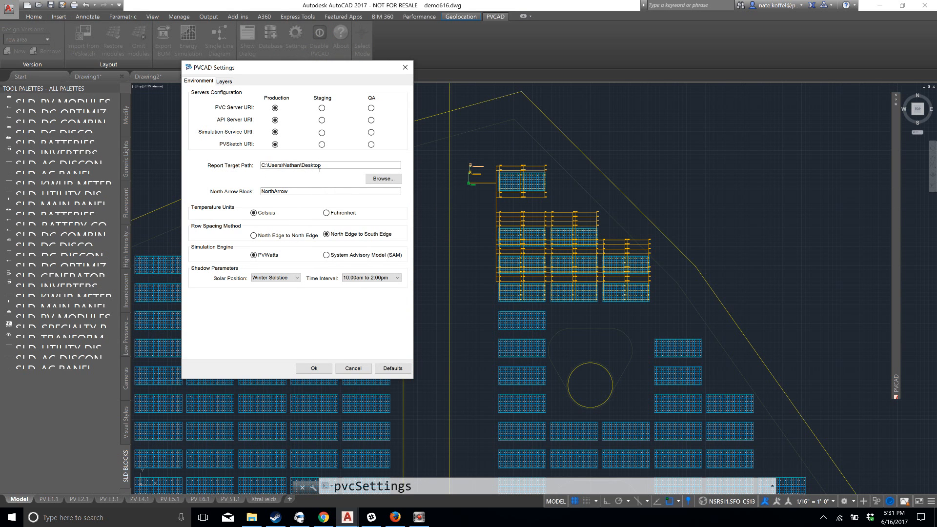
pyautogui.click(383, 179)
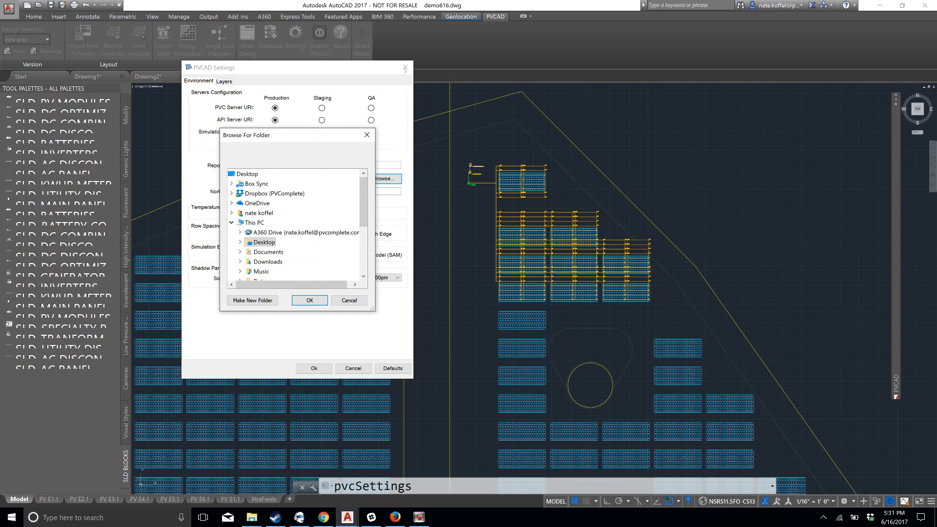
pyautogui.click(367, 135)
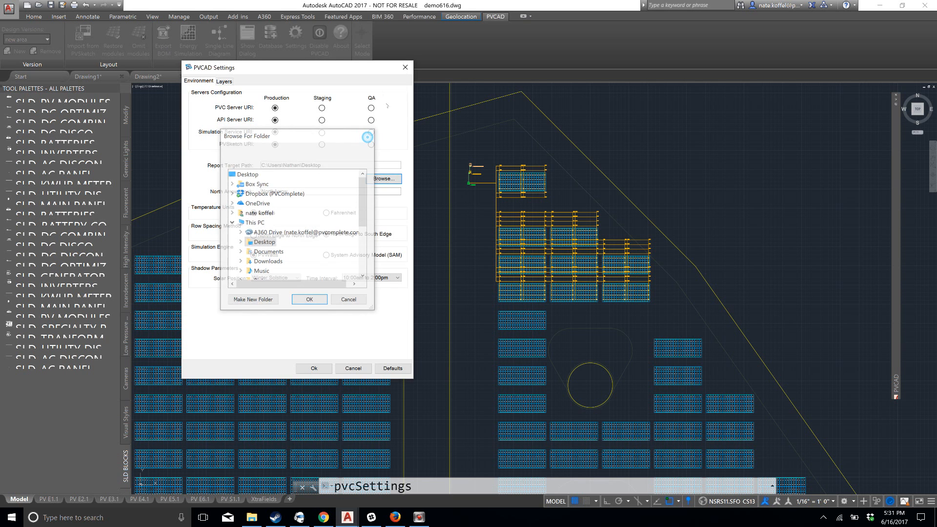
pyautogui.click(405, 67)
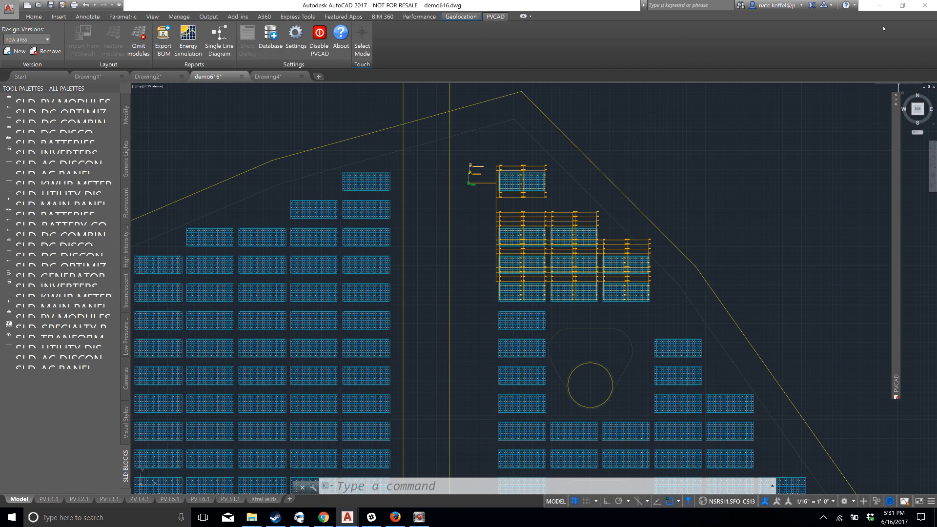
# Minimize AutoCAD and open the demo616-SLD-new area.xlsx workbook from the desktop in Excel, maximized on its SheetSet worksheet
pyautogui.click(882, 5)
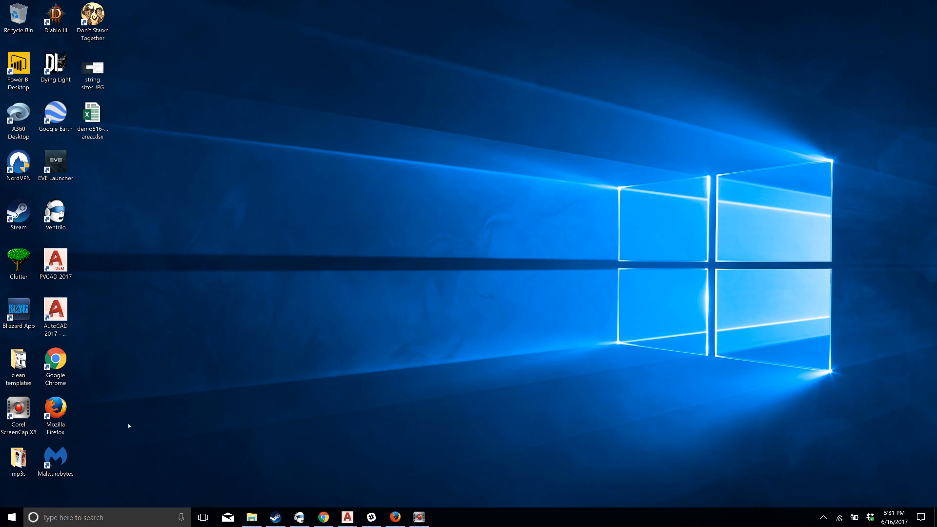
pyautogui.doubleClick(95, 115)
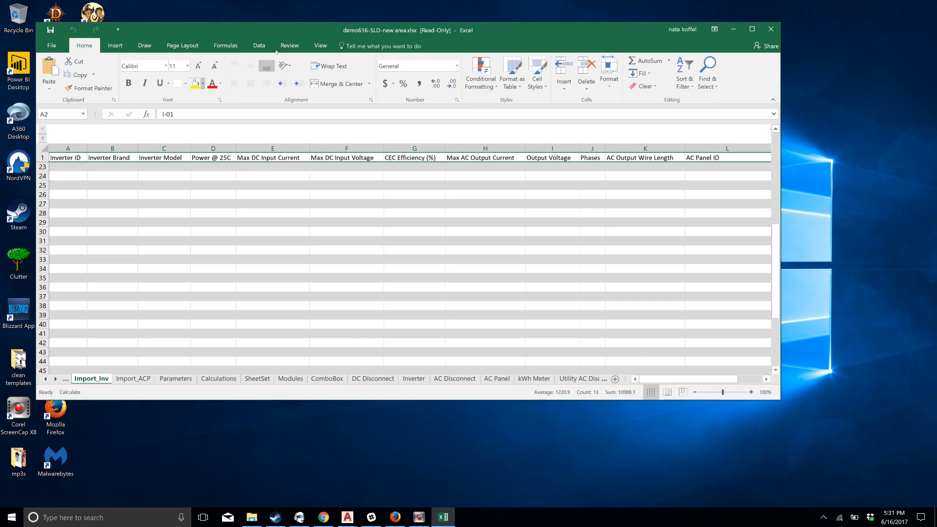
pyautogui.click(752, 28)
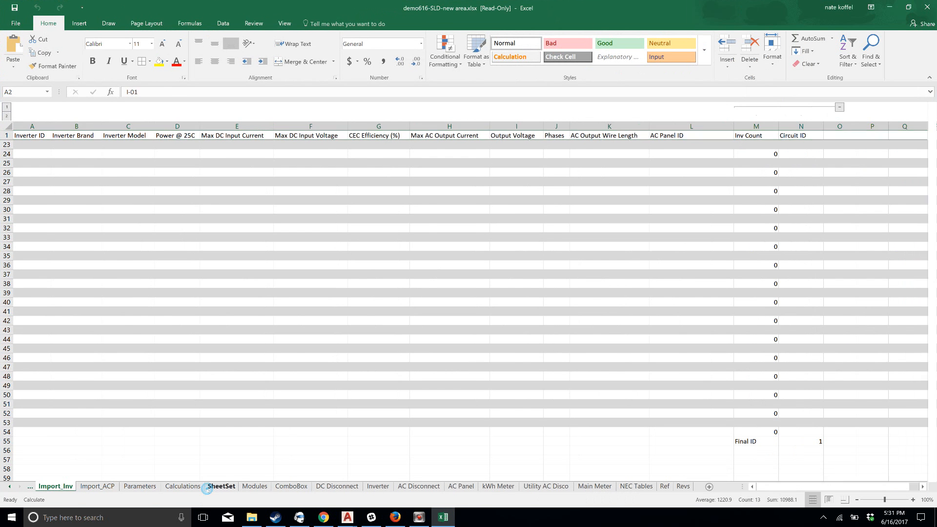
pyautogui.click(210, 487)
# Examine the module, string, branch, inverter output and voltage drop calculations, the equipment schedule and the NEC Tables worksheet
pyautogui.scroll(5, 303, 339)
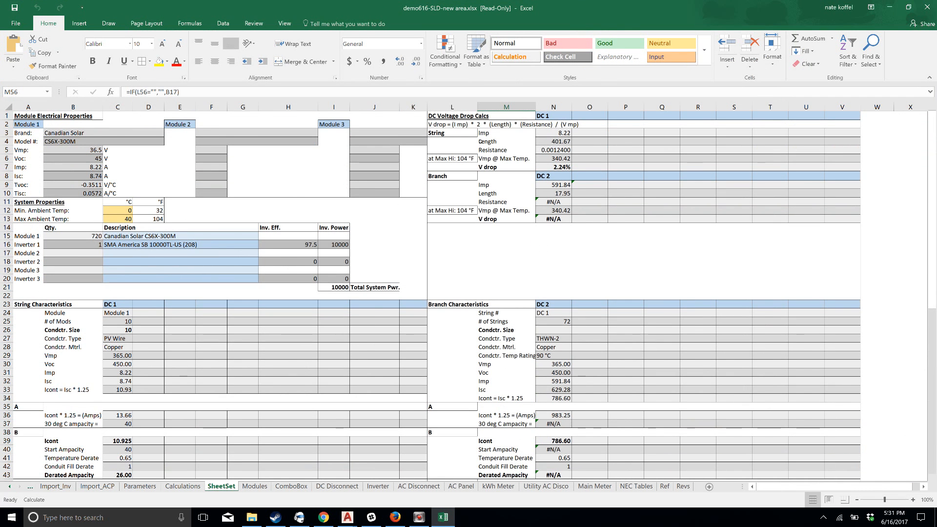
pyautogui.scroll(-6, 143, 304)
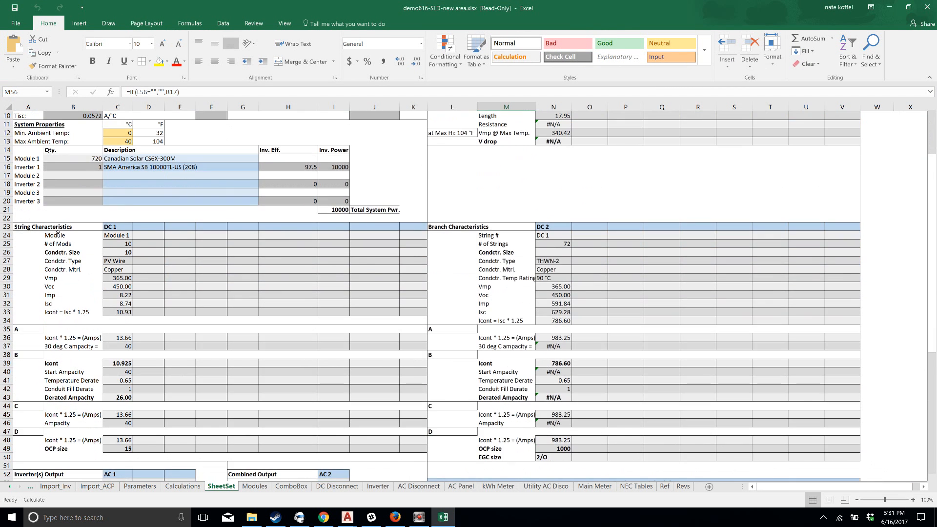
pyautogui.scroll(-4, 58, 232)
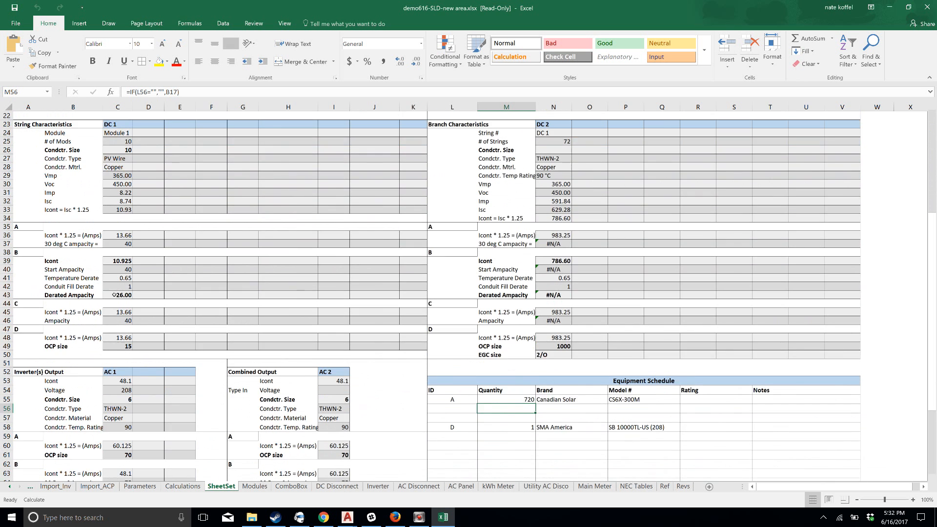
pyautogui.scroll(-3, 114, 295)
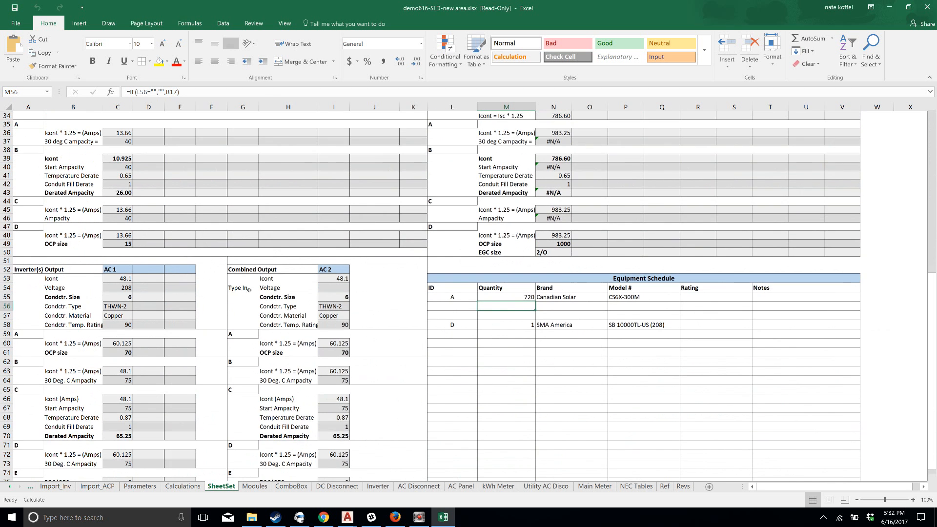
pyautogui.scroll(-2, 557, 274)
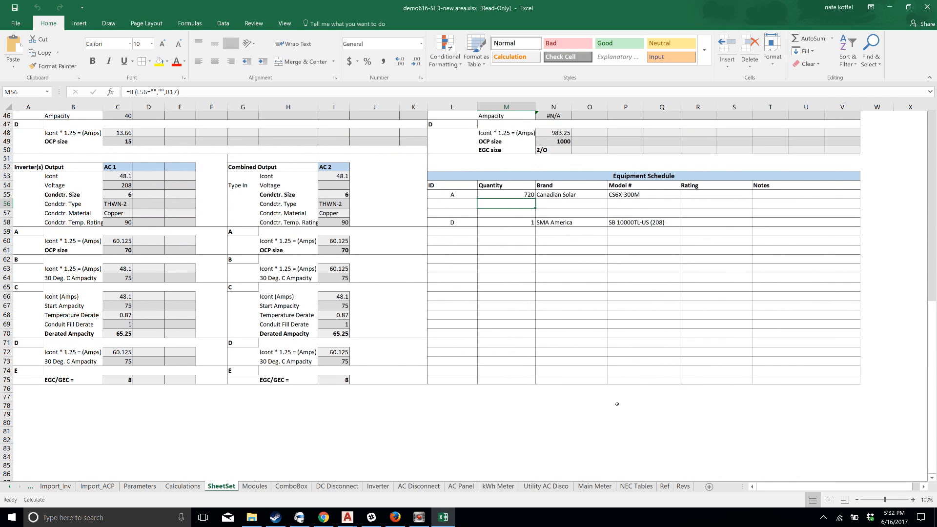
pyautogui.scroll(15, 517, 385)
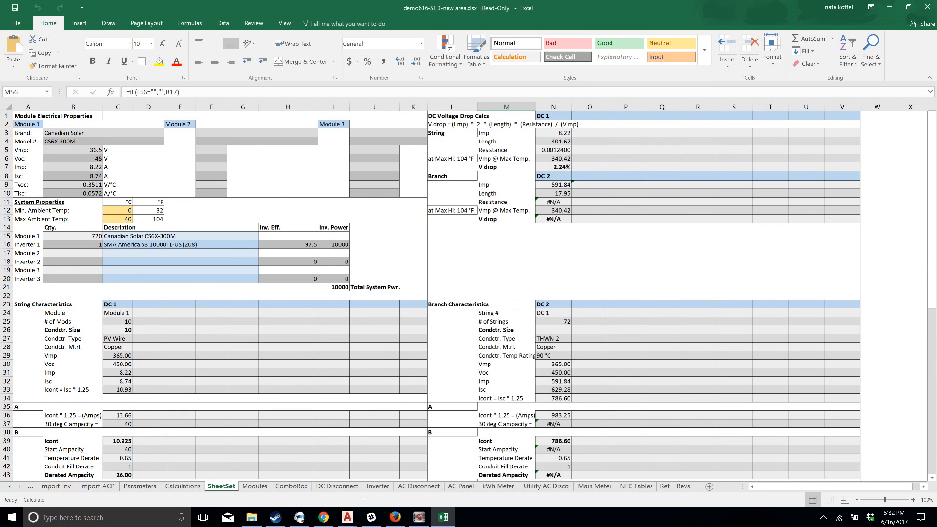
pyautogui.click(636, 487)
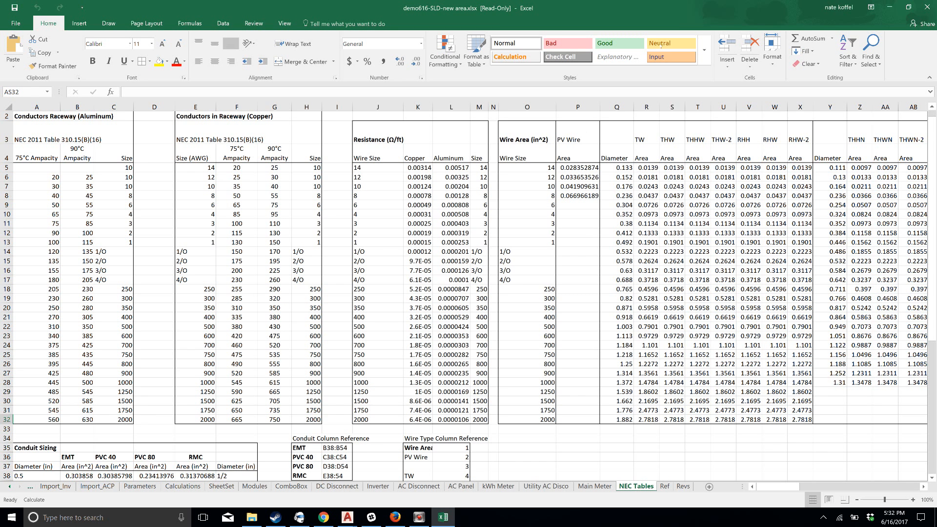
pyautogui.click(890, 7)
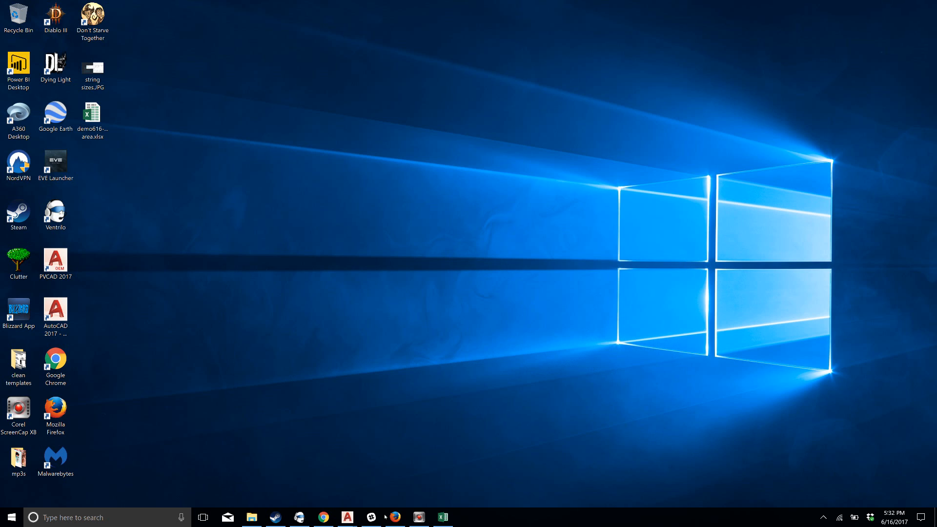
pyautogui.click(443, 517)
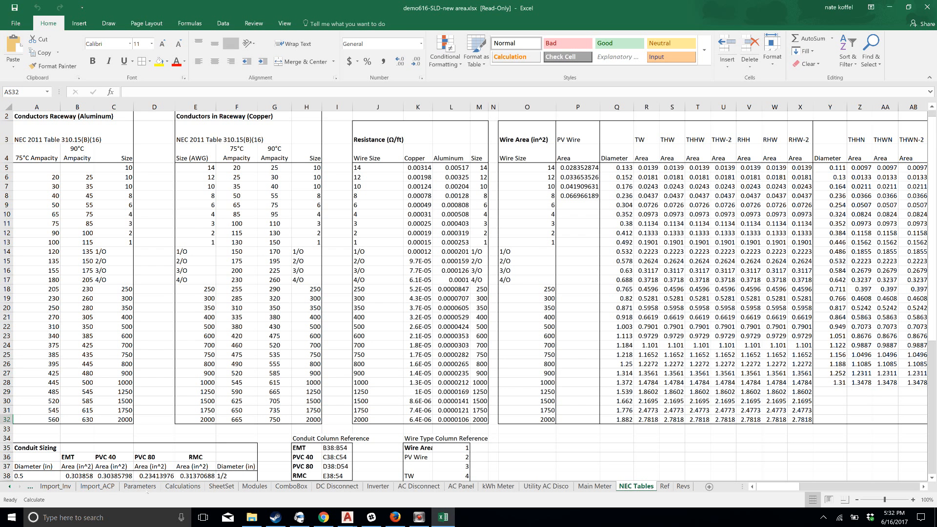
# Examine the Current and Override columns on the Parameters worksheet, and check the string voltage drop on the SheetSet worksheet
pyautogui.click(140, 486)
pyautogui.scroll(4, 113, 256)
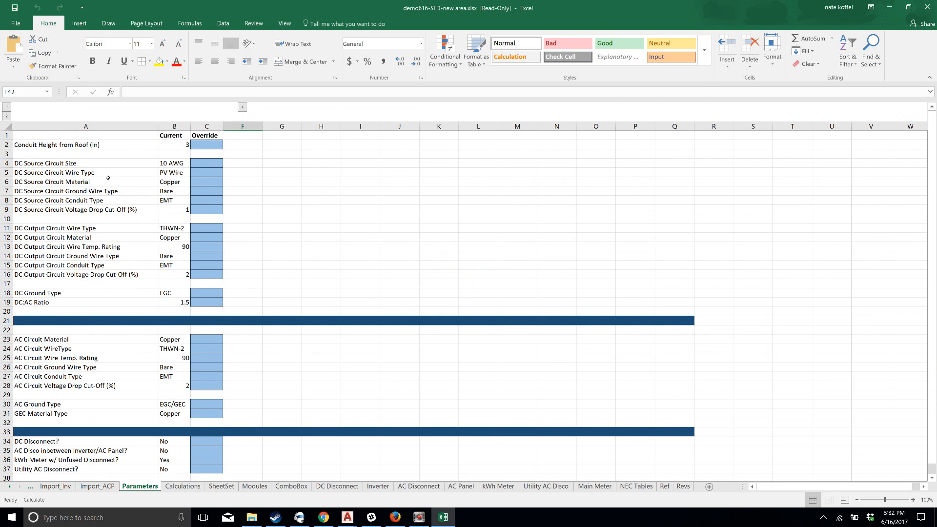
pyautogui.click(177, 135)
pyautogui.click(205, 136)
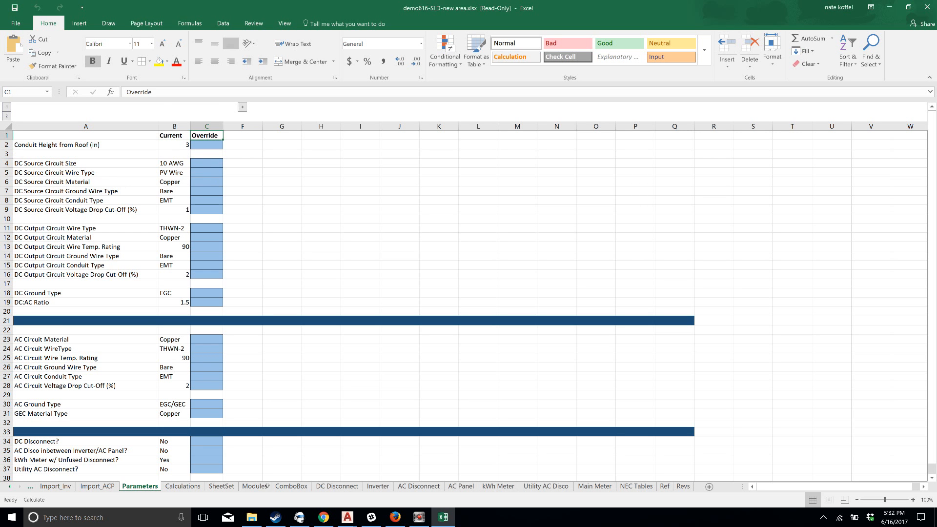
pyautogui.click(222, 486)
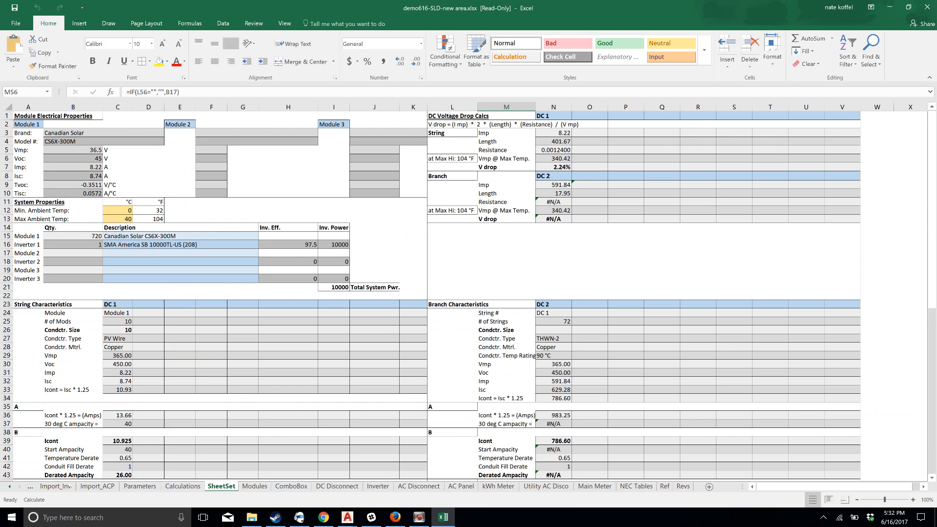
# Override the DC Source Circuit Size with 8 on the Parameters worksheet and check the recalculated string voltage drop on SheetSet
pyautogui.click(138, 486)
pyautogui.click(223, 163)
pyautogui.click(227, 163)
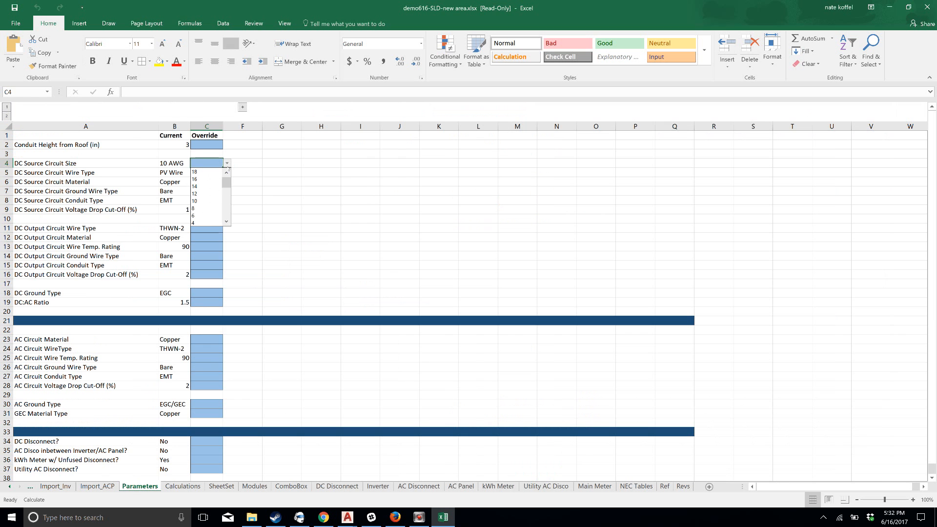
pyautogui.click(207, 209)
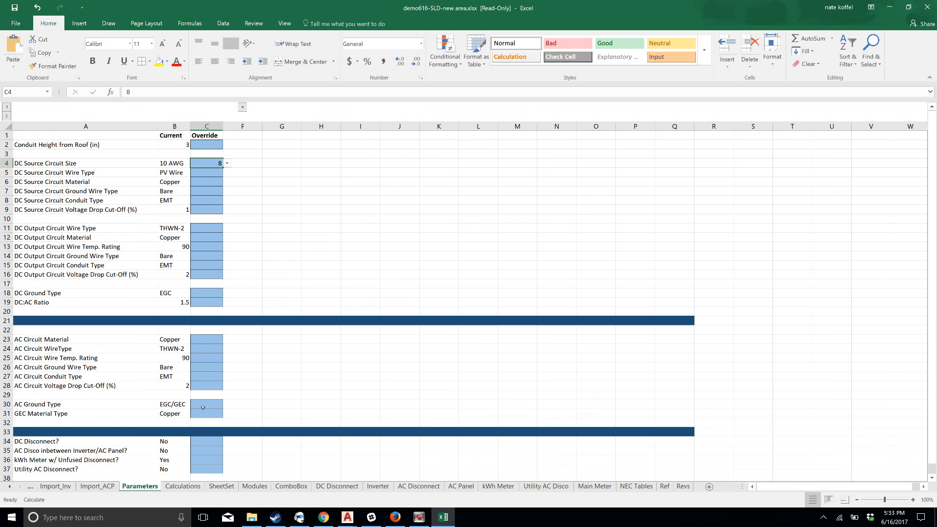
pyautogui.click(221, 487)
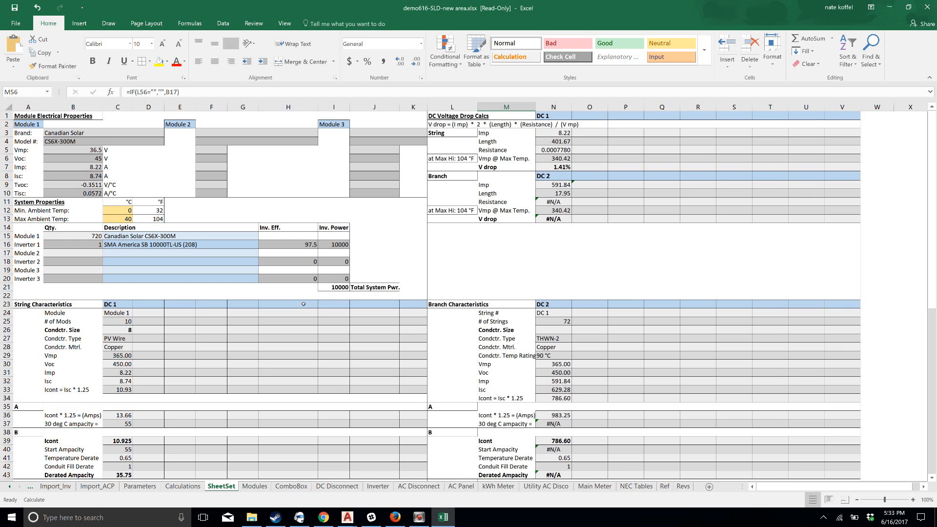
# Minimize the Excel workbook and switch to AutoCAD with the demo616.dwg drawing maximized
pyautogui.click(890, 7)
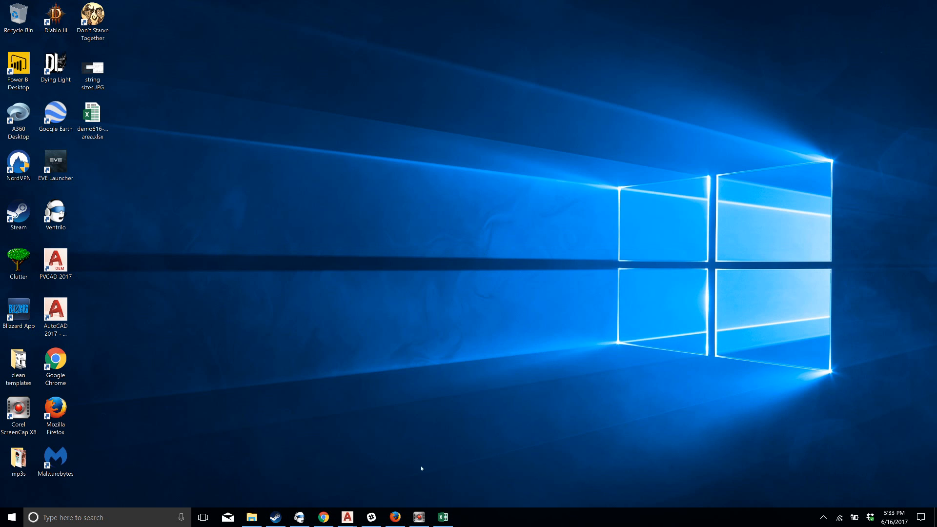
pyautogui.moveTo(348, 518)
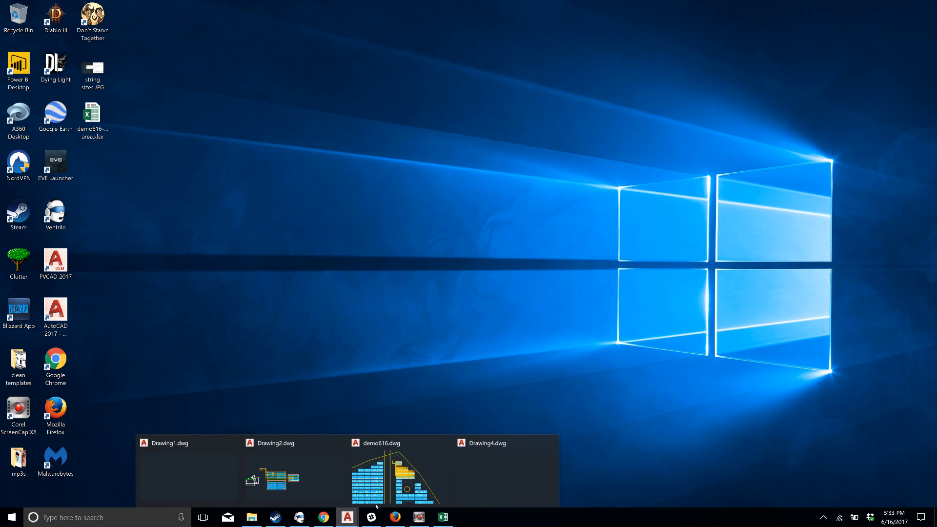
pyautogui.click(391, 483)
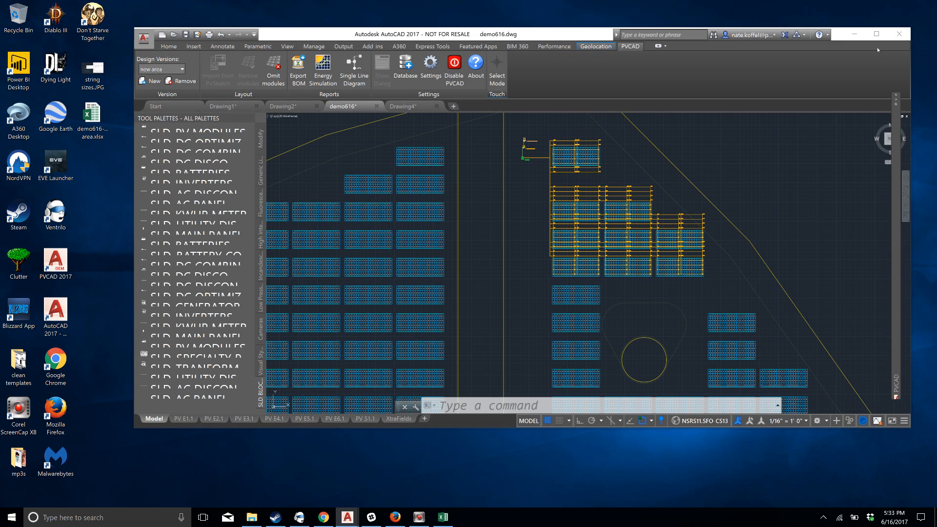
pyautogui.click(877, 34)
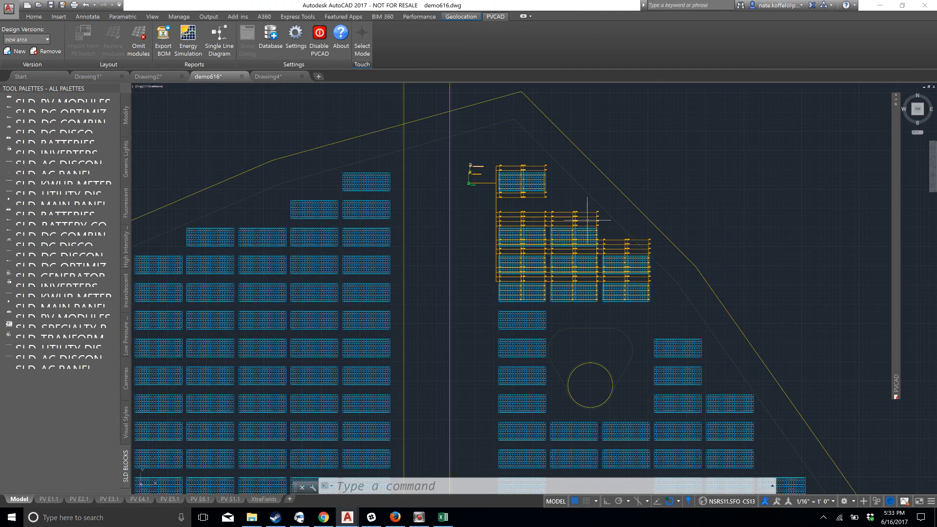
# Examine the module layout on both sides of the site and the strung tables in the model
pyautogui.scroll(4, 623, 195)
pyautogui.scroll(-5, 504, 293)
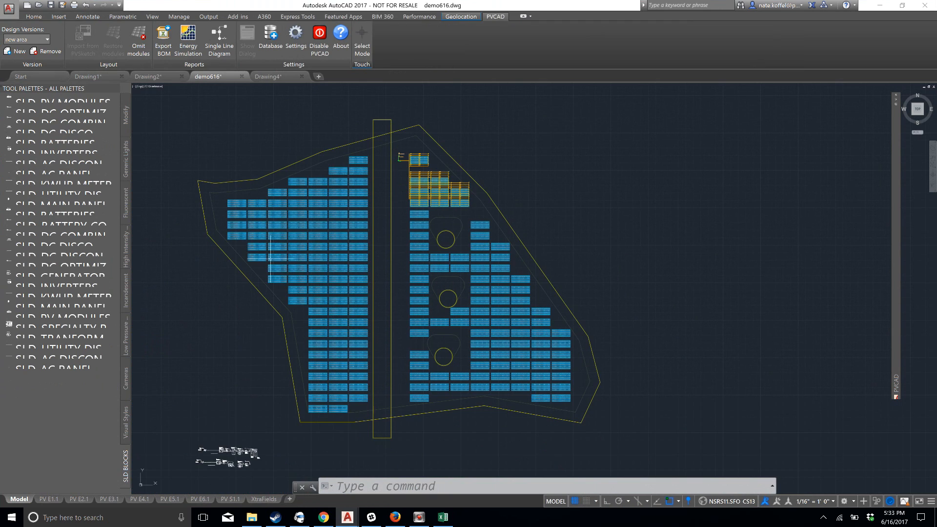
pyautogui.scroll(4, 344, 198)
pyautogui.scroll(-1, 555, 197)
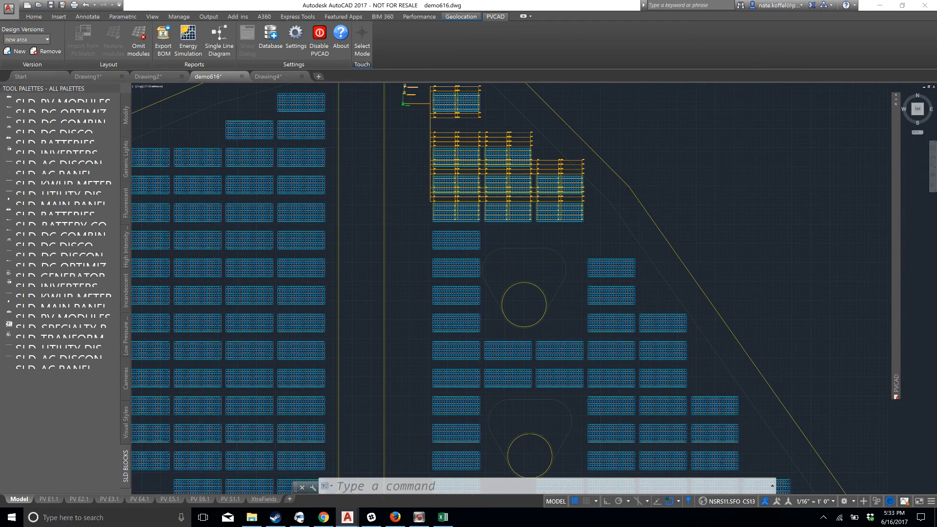
pyautogui.scroll(-3, 484, 219)
pyautogui.scroll(-2, 442, 224)
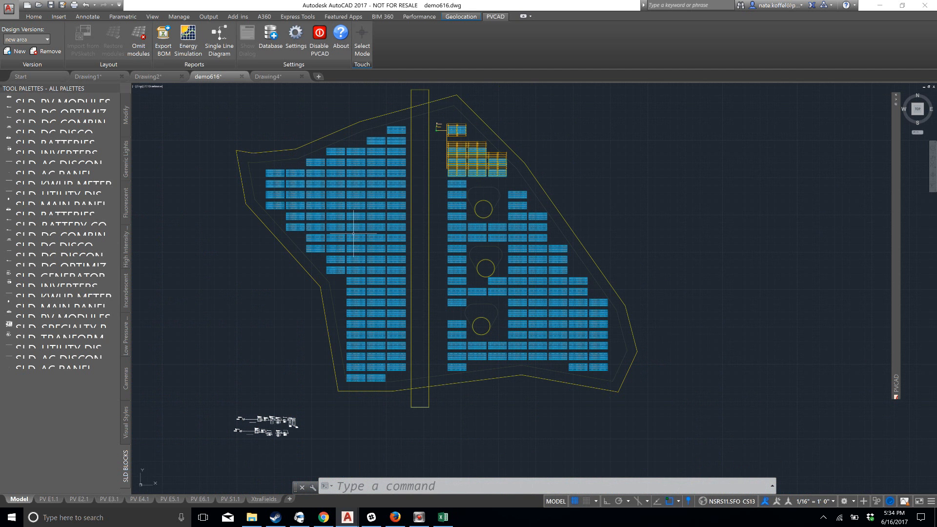
pyautogui.scroll(2, 383, 220)
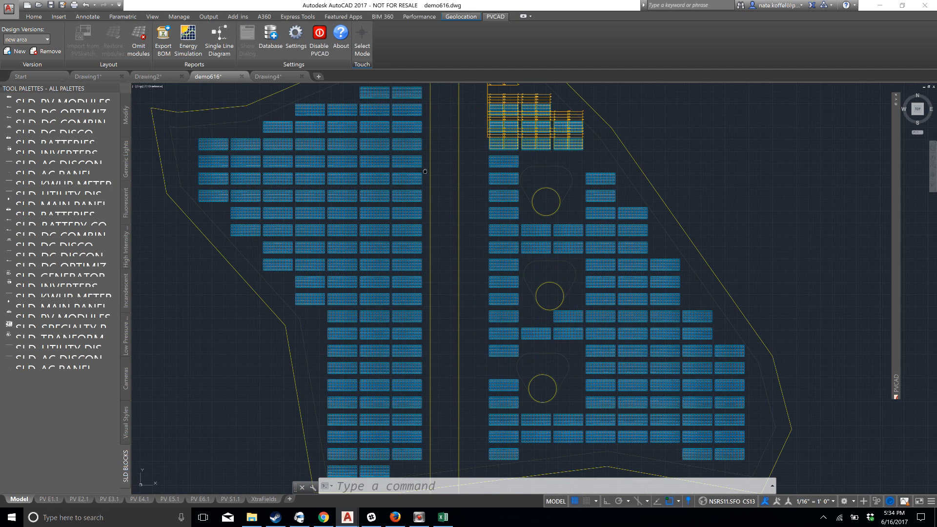
pyautogui.moveTo(425, 170); pyautogui.dragTo(348, 327, button='middle')
pyautogui.scroll(4, 387, 294)
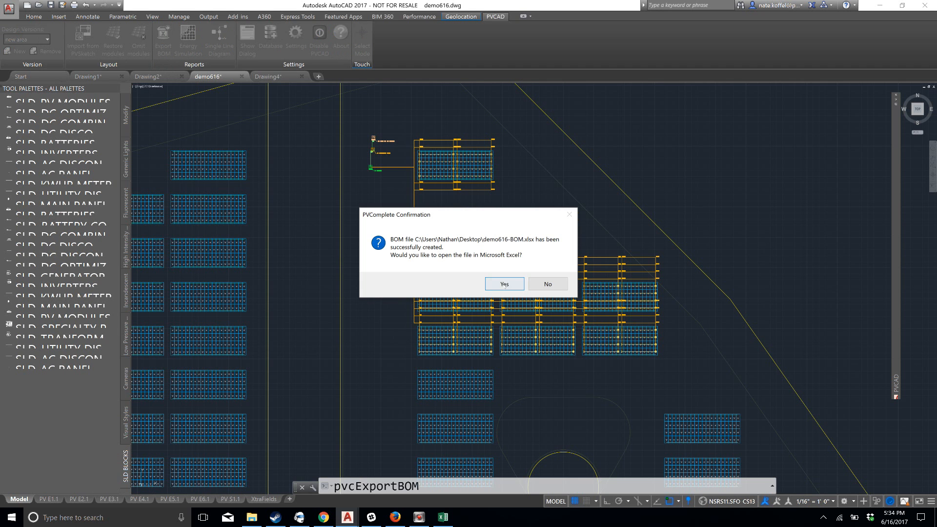
# Export the bill of materials and open demo616-BOM.xlsx maximized in Excel
pyautogui.click(505, 285)
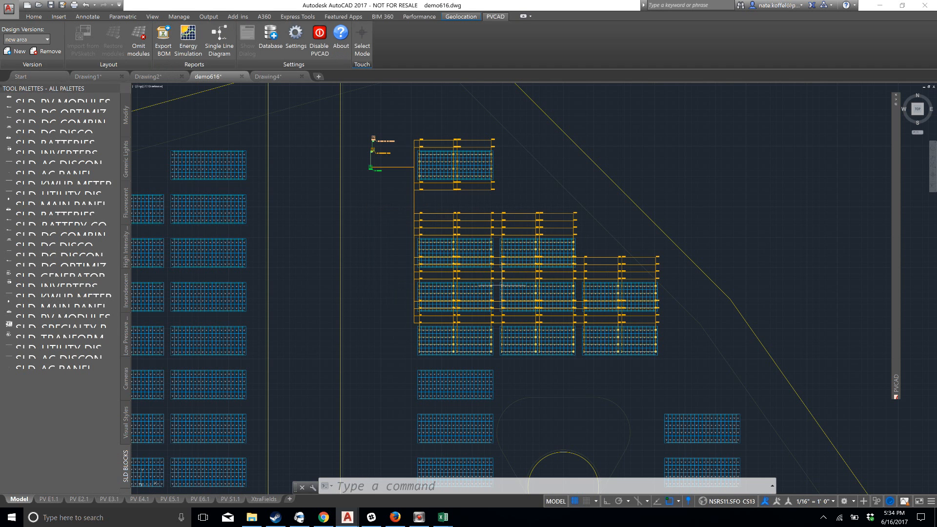
pyautogui.moveTo(443, 516)
pyautogui.click(476, 496)
pyautogui.click(750, 31)
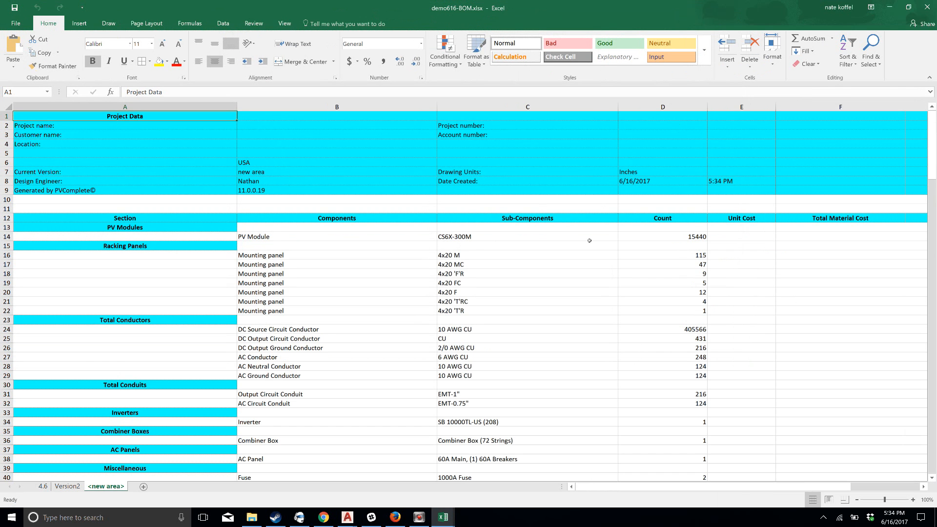
# Examine the module, racking panel, conductor, conduit, inverter and fuse counts on the <new area> sheet
pyautogui.scroll(-3, 569, 239)
pyautogui.scroll(-2, 364, 259)
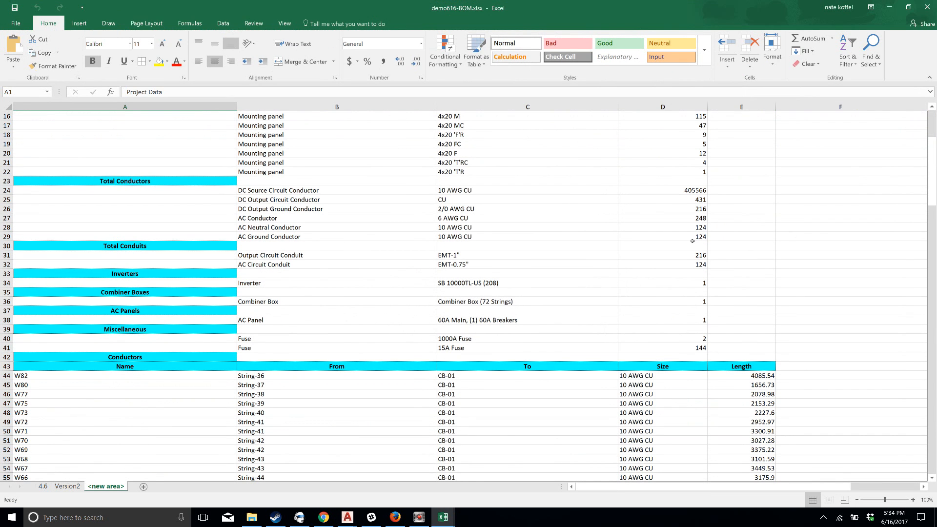
pyautogui.scroll(2, 692, 242)
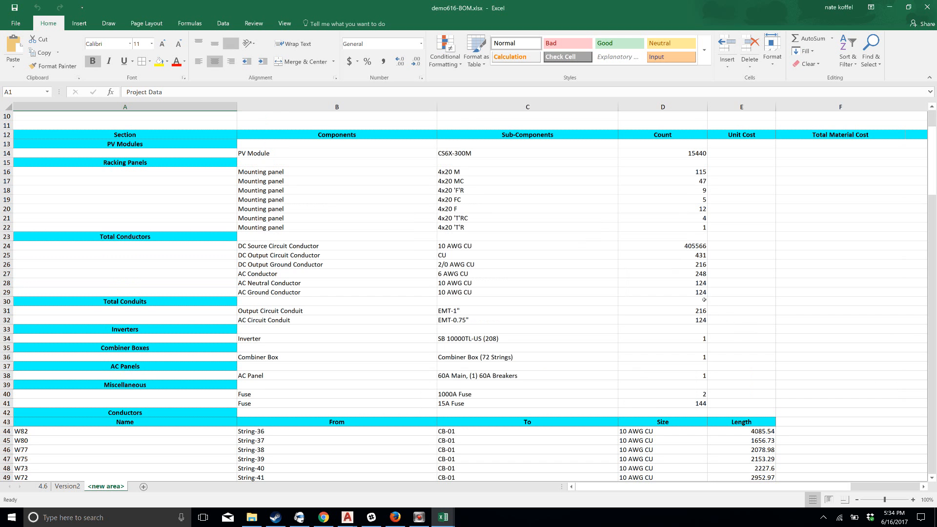
pyautogui.scroll(-8, 584, 236)
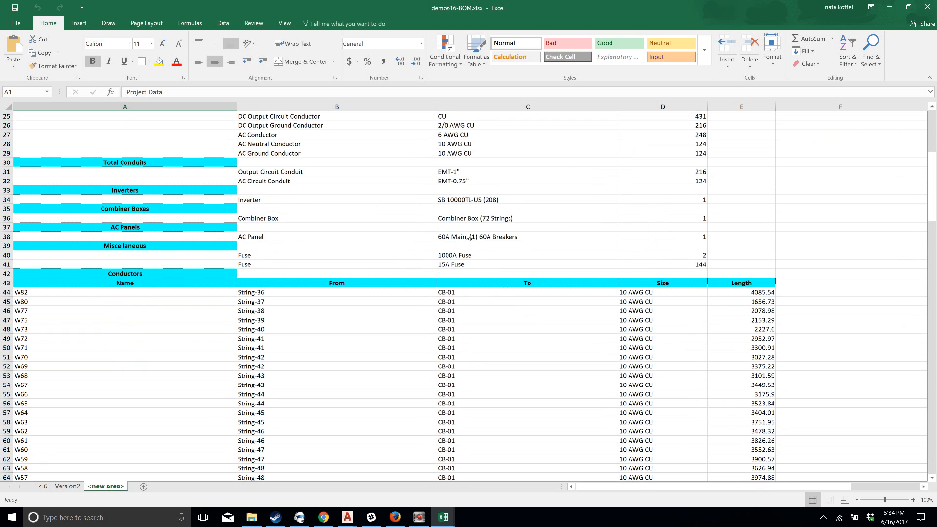
# Examine the name, origin, destination, size and length of the listed conductors, then the conduits and subarray summary
pyautogui.scroll(-4, 443, 268)
pyautogui.click(53, 247)
pyautogui.click(374, 250)
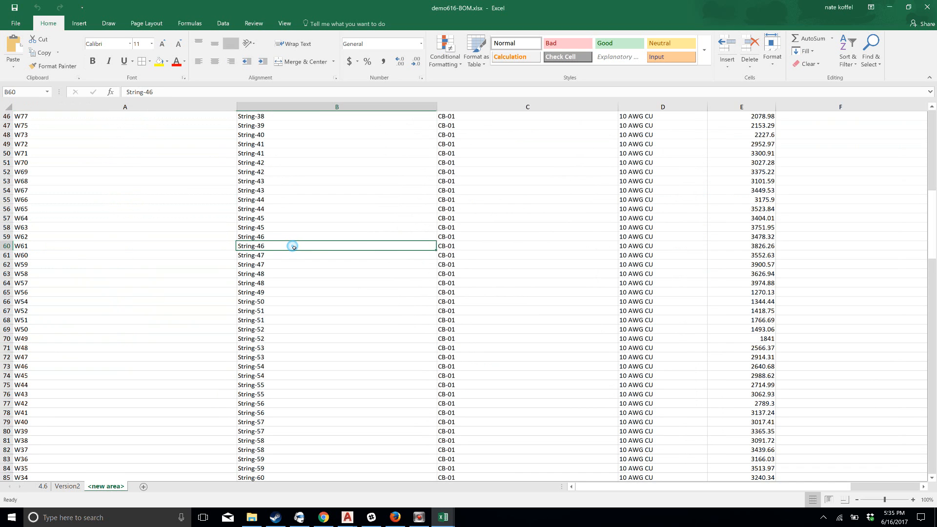
pyautogui.click(464, 249)
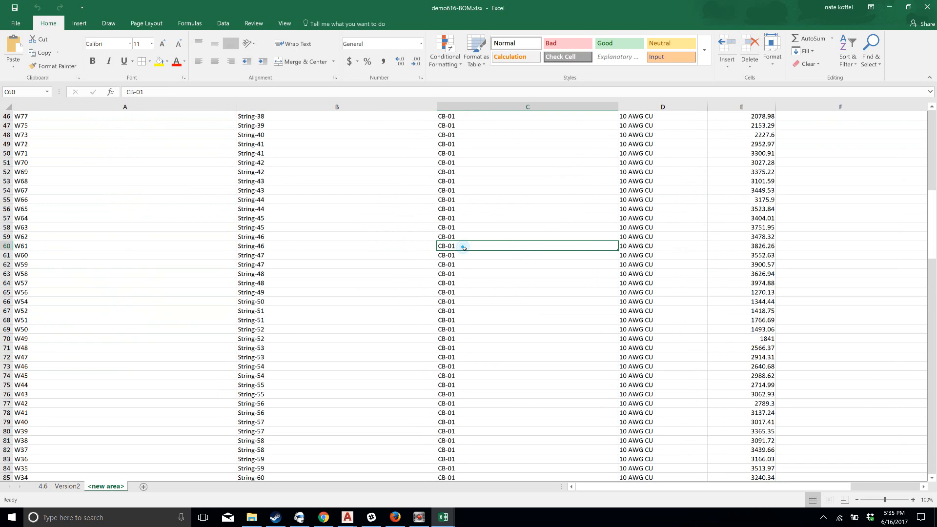
pyautogui.click(665, 249)
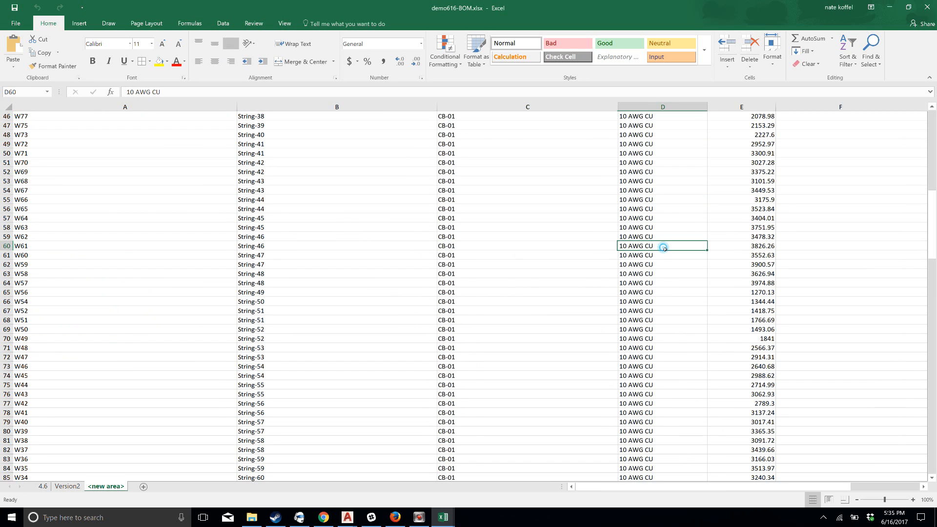
pyautogui.click(725, 248)
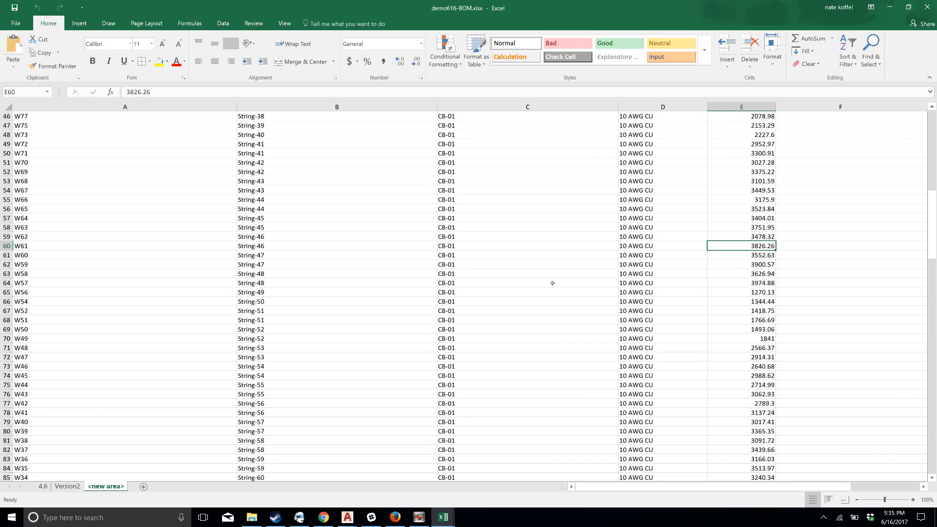
pyautogui.scroll(-19, 381, 278)
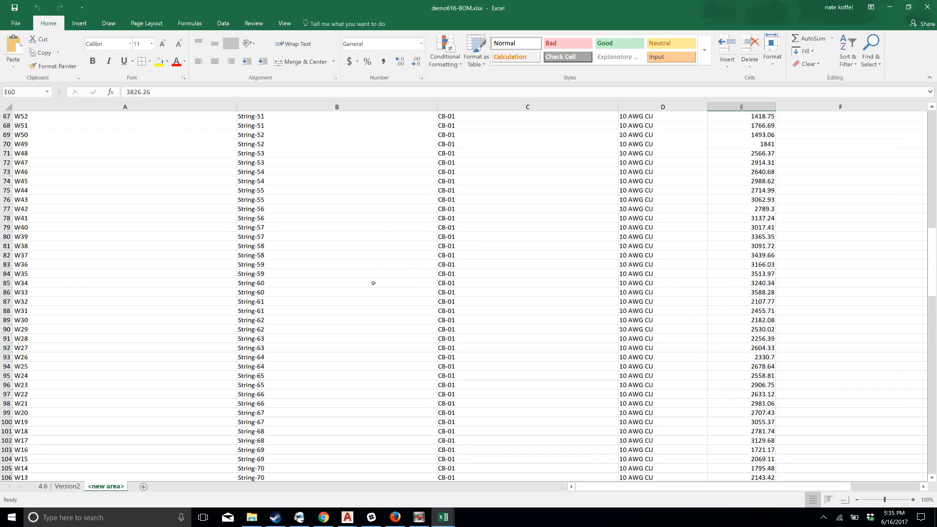
pyautogui.scroll(-20, 357, 309)
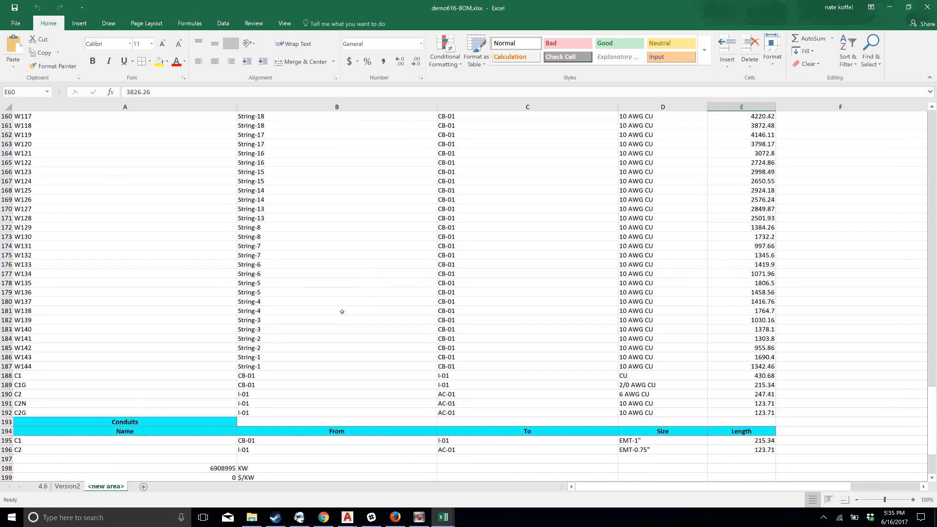
pyautogui.scroll(-1, 303, 462)
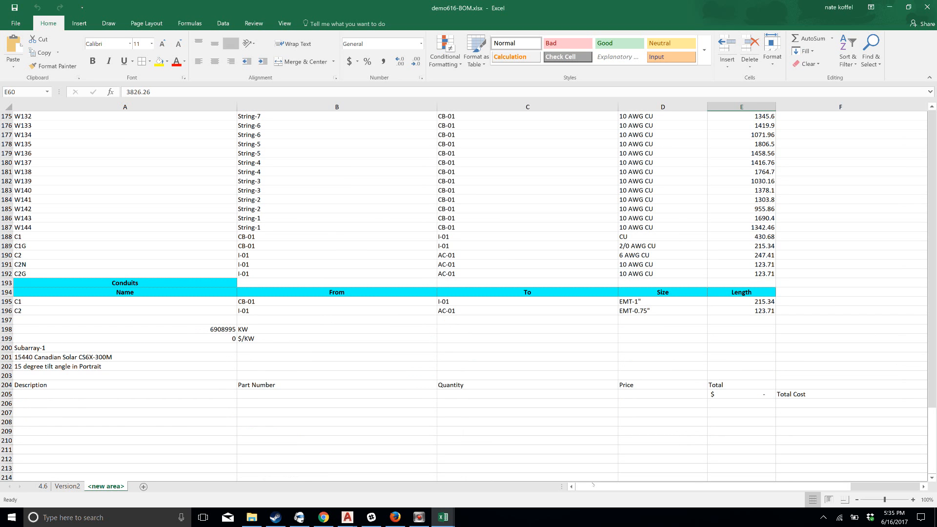
# Examine the unit cost, material cost, installation time, labor and total installed cost columns of the BOM
pyautogui.moveTo(616, 484); pyautogui.dragTo(676, 484)
pyautogui.scroll(20, 717, 287)
pyautogui.scroll(20, 716, 286)
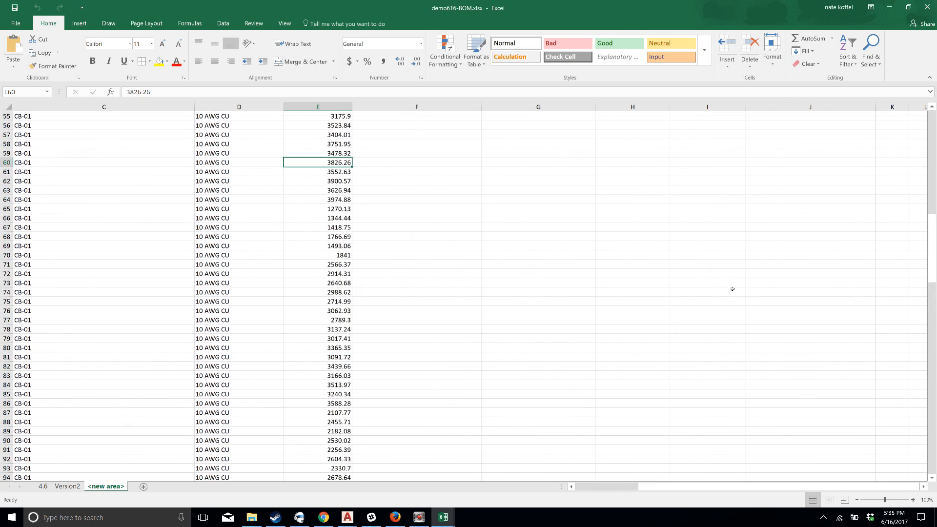
pyautogui.scroll(-3, 660, 283)
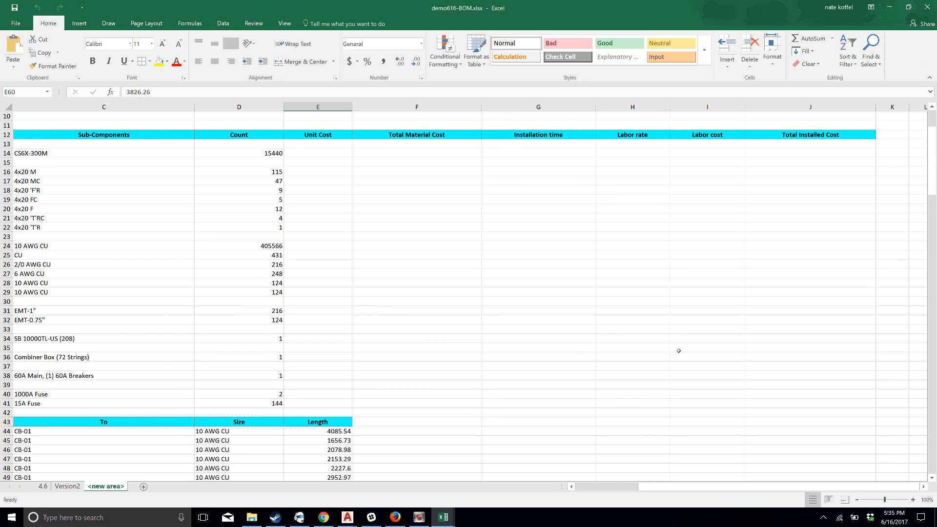
# Minimize the BOM workbook and run the PVCAD energy simulation for the new area version in AutoCAD
pyautogui.click(890, 7)
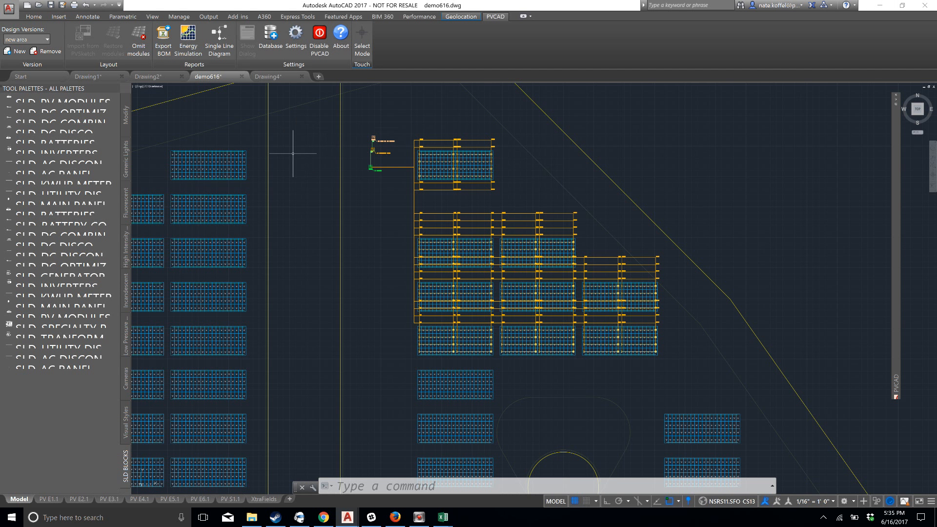
pyautogui.click(186, 46)
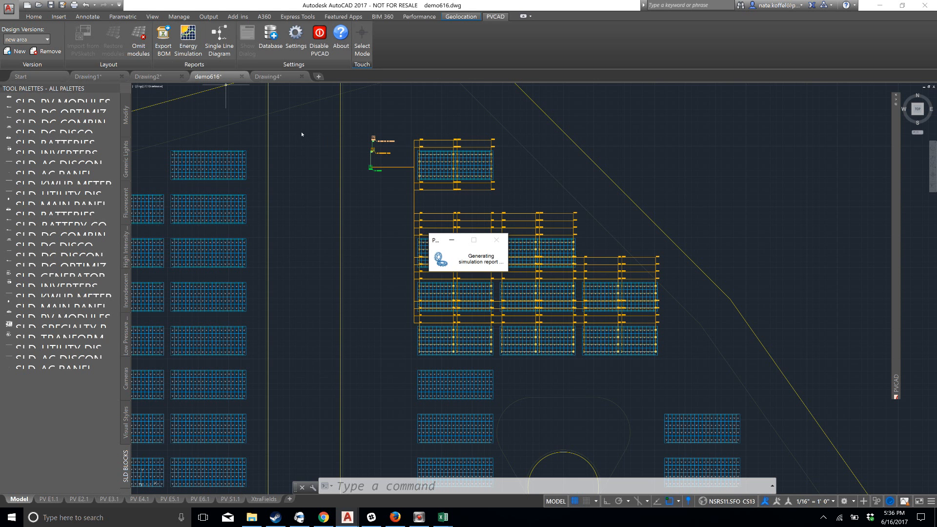
pyautogui.scroll(-4, 391, 239)
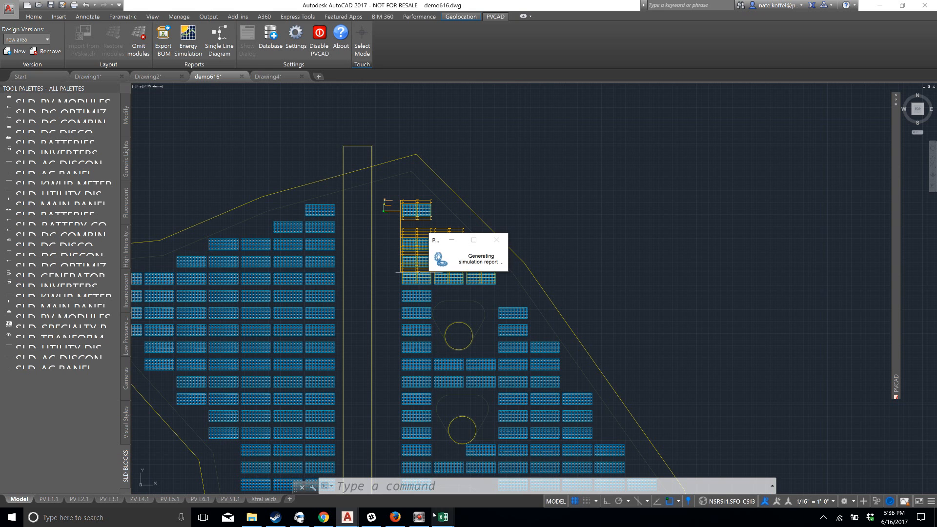
pyautogui.moveTo(445, 513)
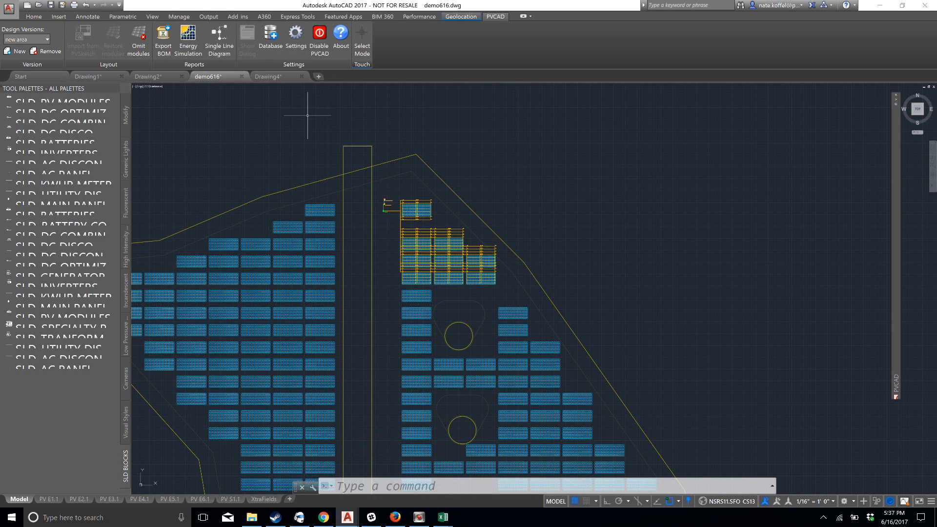
# Review the simulation engine options in the PVCAD settings and close them without saving changes
pyautogui.click(292, 38)
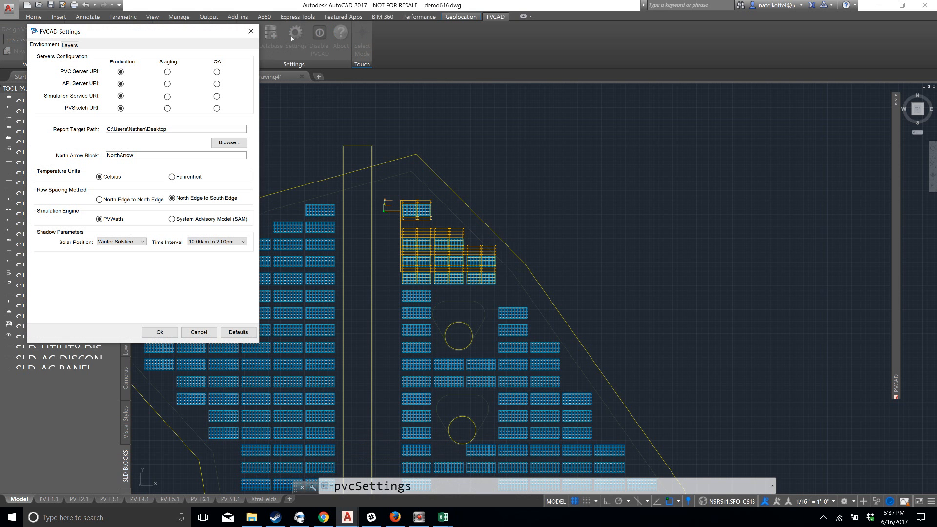
pyautogui.moveTo(131, 31)
pyautogui.mouseDown()
pyautogui.moveTo(536, 53)
pyautogui.moveTo(636, 42)
pyautogui.mouseUp()
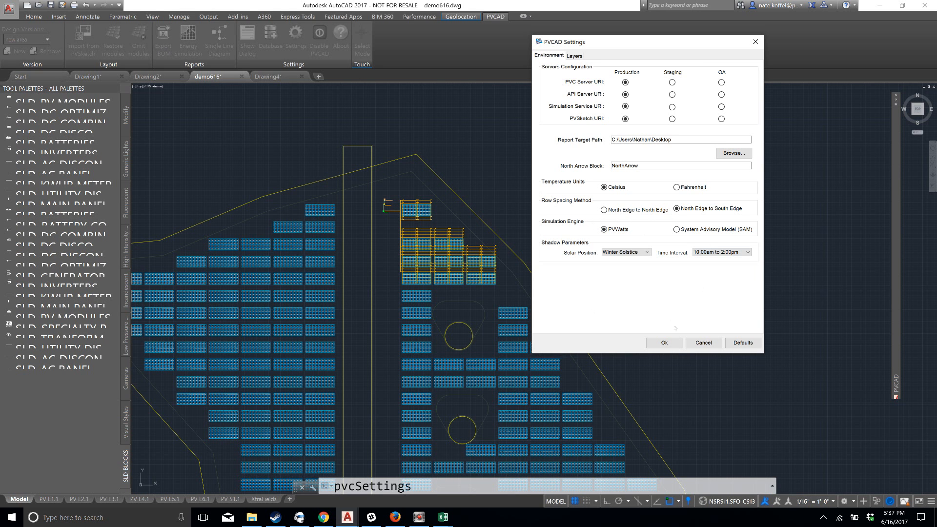
pyautogui.click(704, 342)
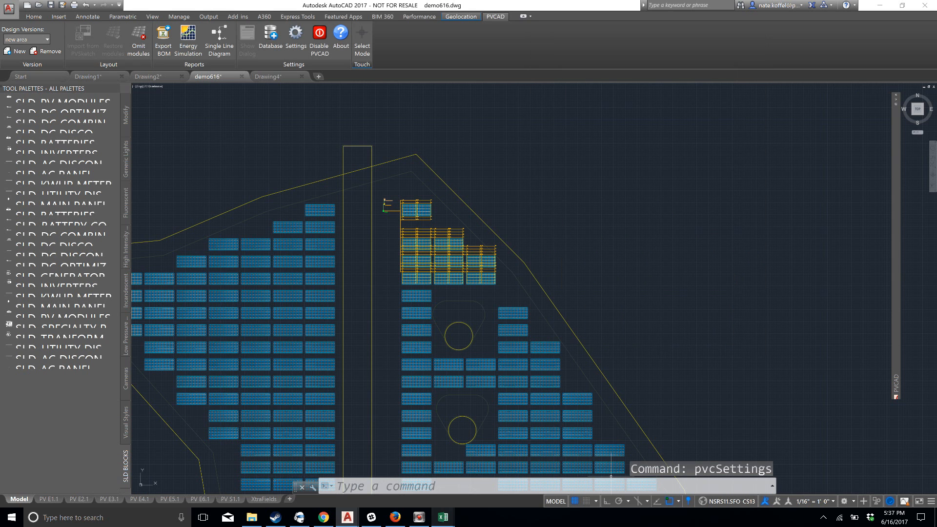
# Open the generated demo616-Simulation-new area.xlsx report in Excel, maximized on its Project Parameters sheet
pyautogui.scroll(-2, 446, 348)
pyautogui.scroll(6, 445, 359)
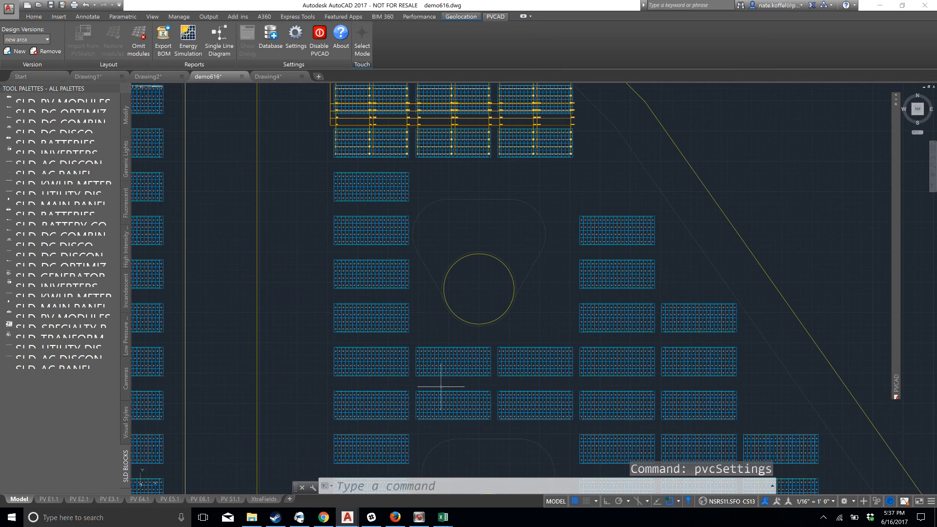
pyautogui.scroll(-2, 438, 388)
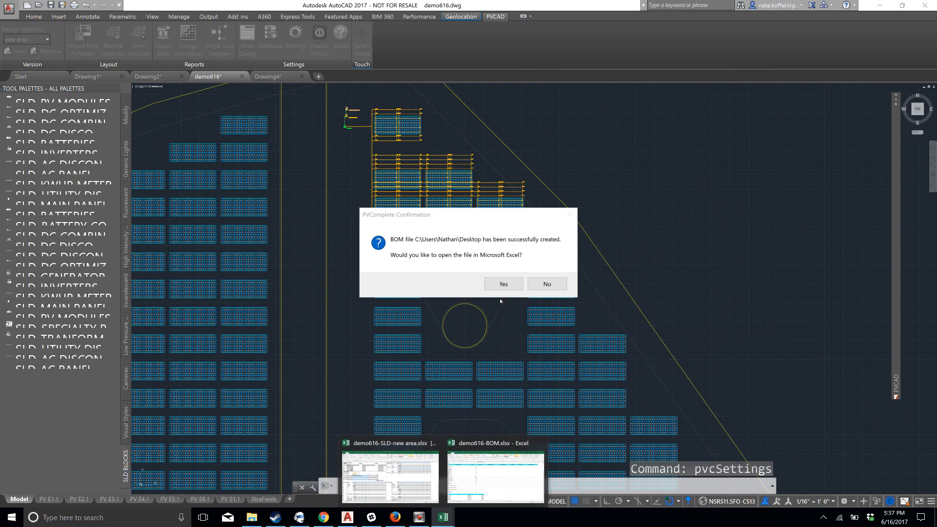
pyautogui.click(504, 284)
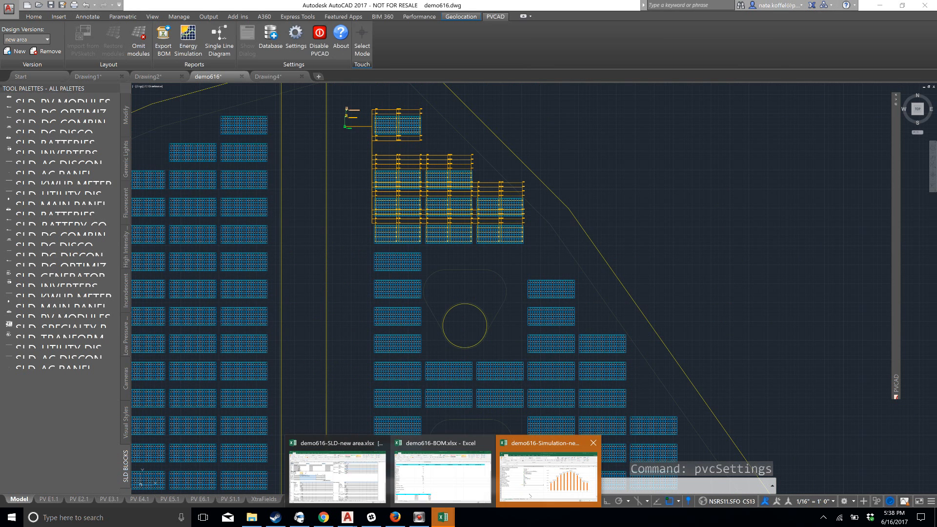
pyautogui.click(547, 469)
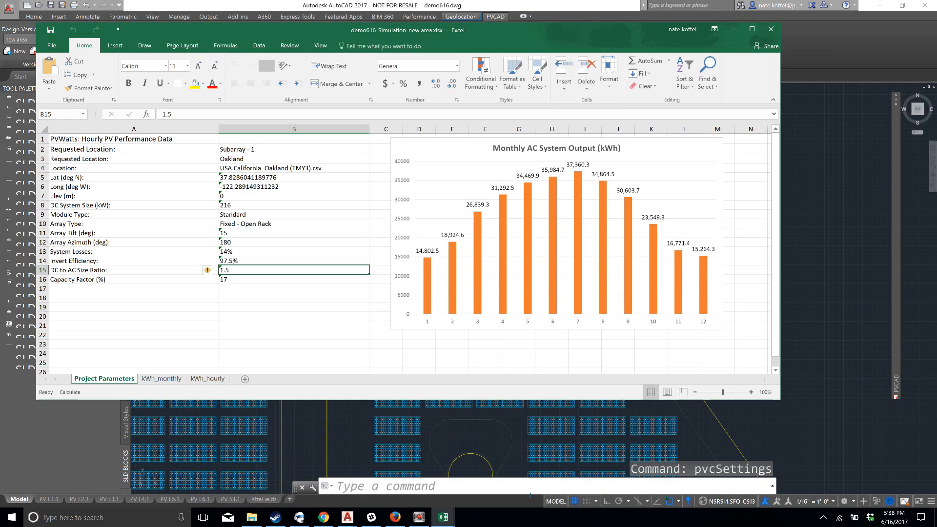
pyautogui.click(752, 29)
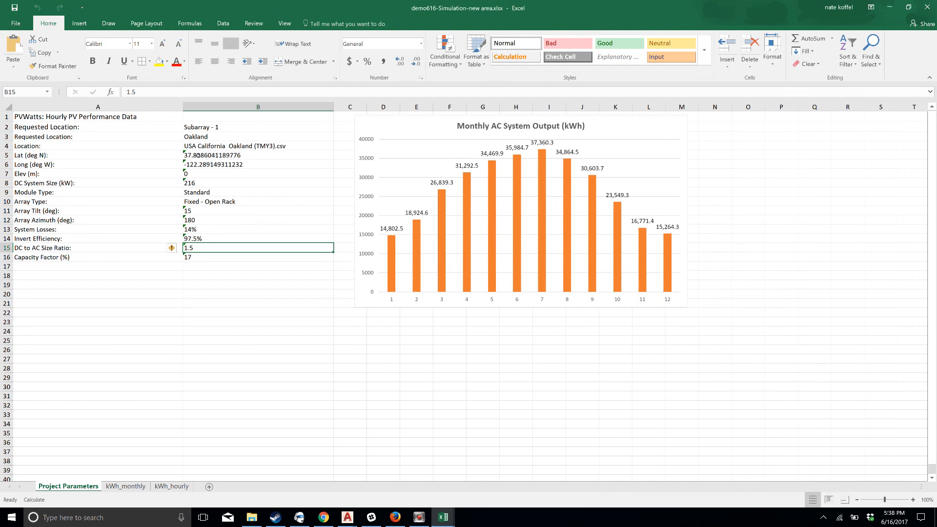
# Review the Project Parameters, kWh_monthly and kWh_hourly sheets of the simulation report and close the workbook without saving
pyautogui.moveTo(41, 127); pyautogui.dragTo(215, 256)
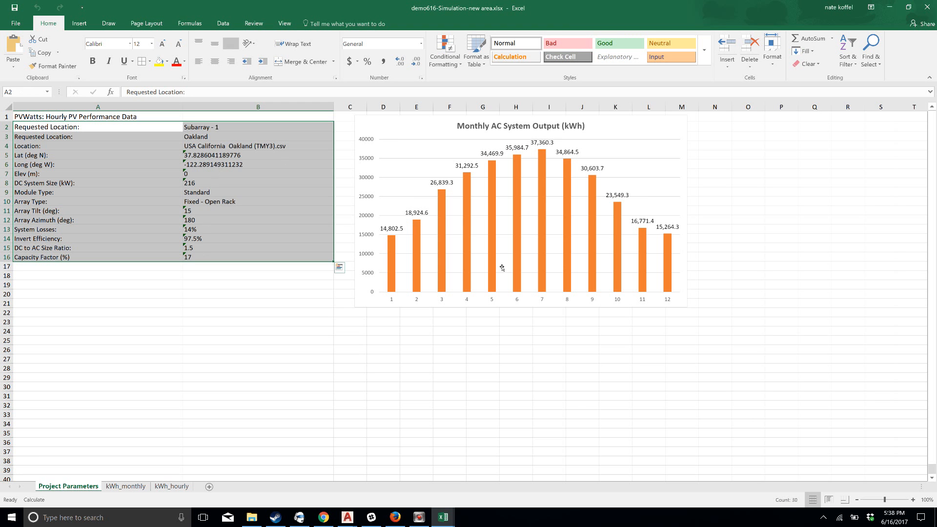
pyautogui.click(549, 350)
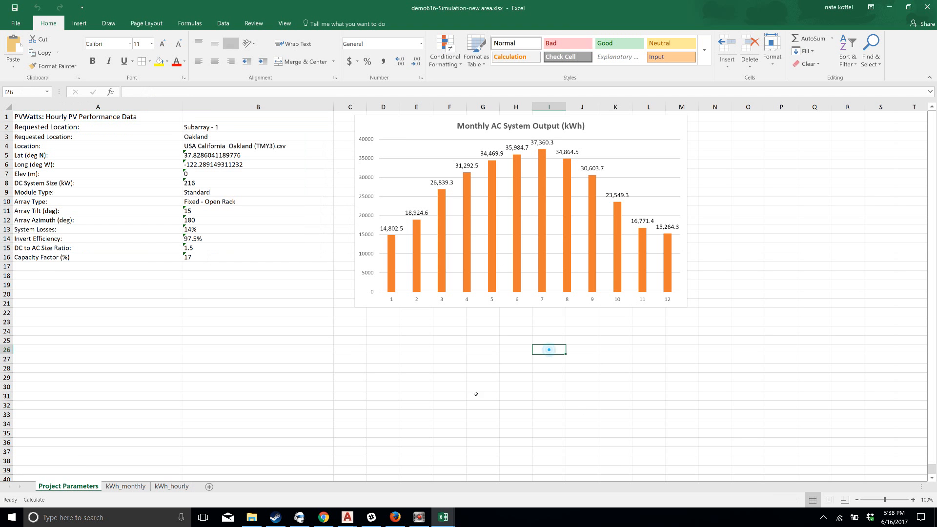
pyautogui.click(126, 486)
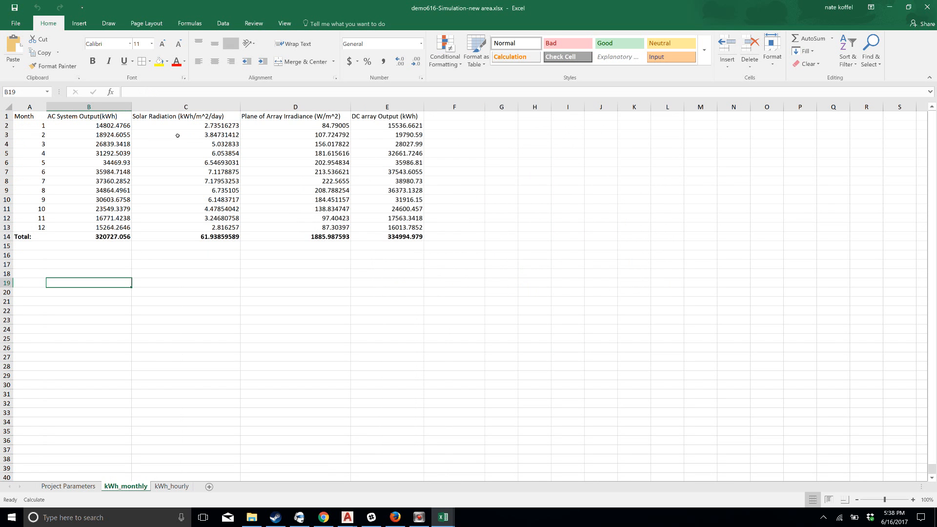
pyautogui.hotkey('ctrl', 'pagedown')
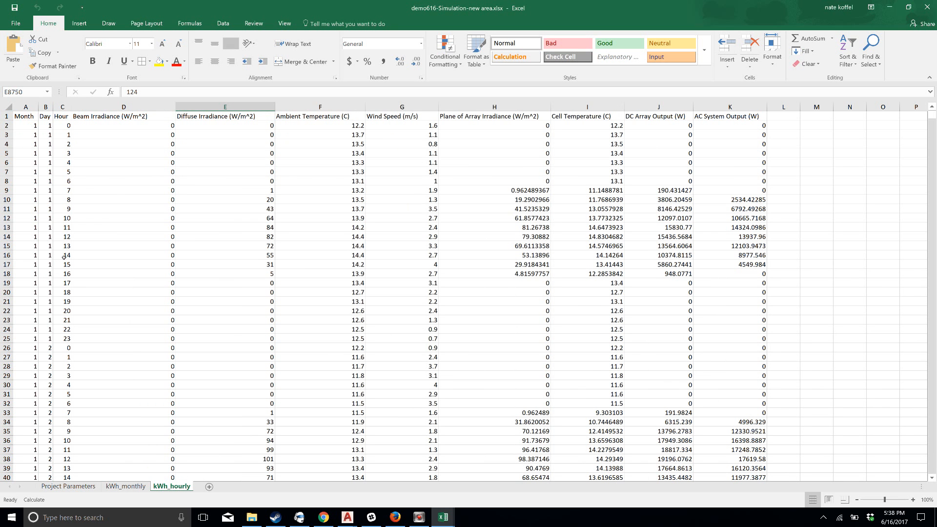
pyautogui.scroll(-2, 85, 219)
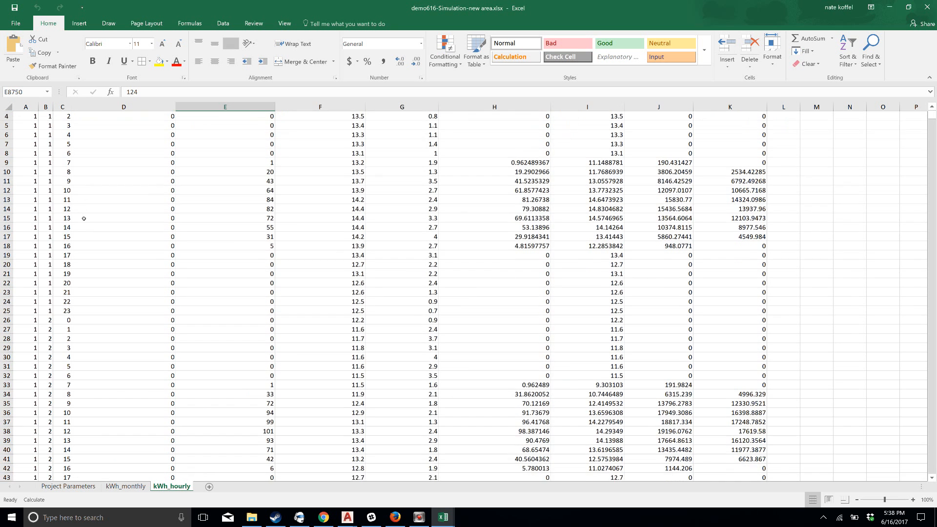
pyautogui.scroll(2, 89, 221)
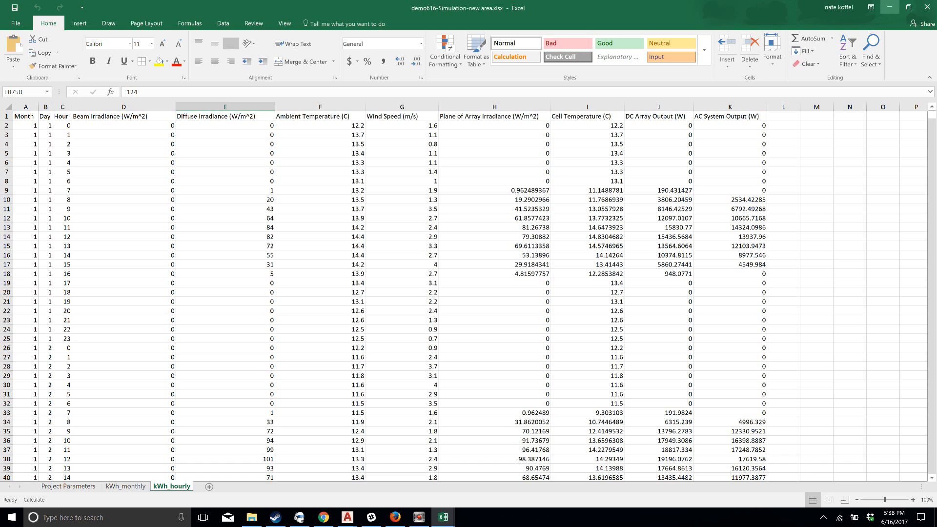
pyautogui.click(927, 7)
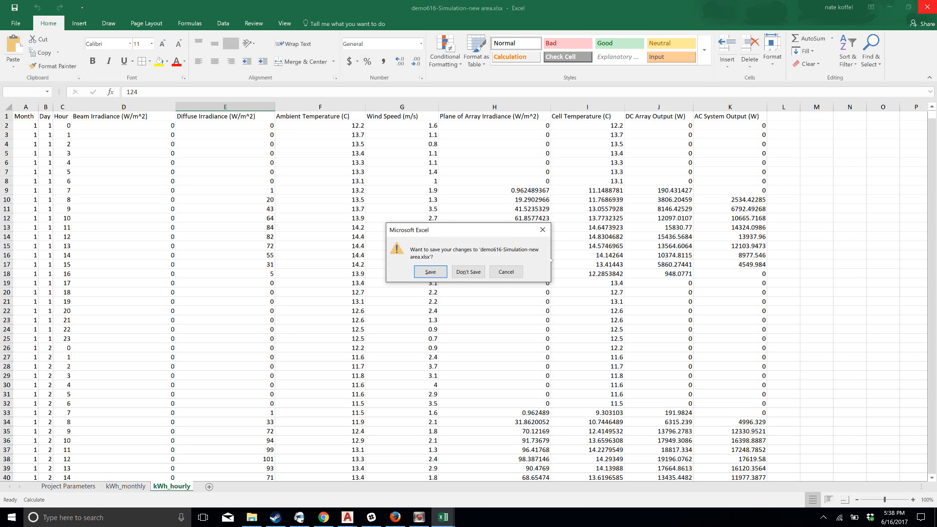
pyautogui.click(468, 272)
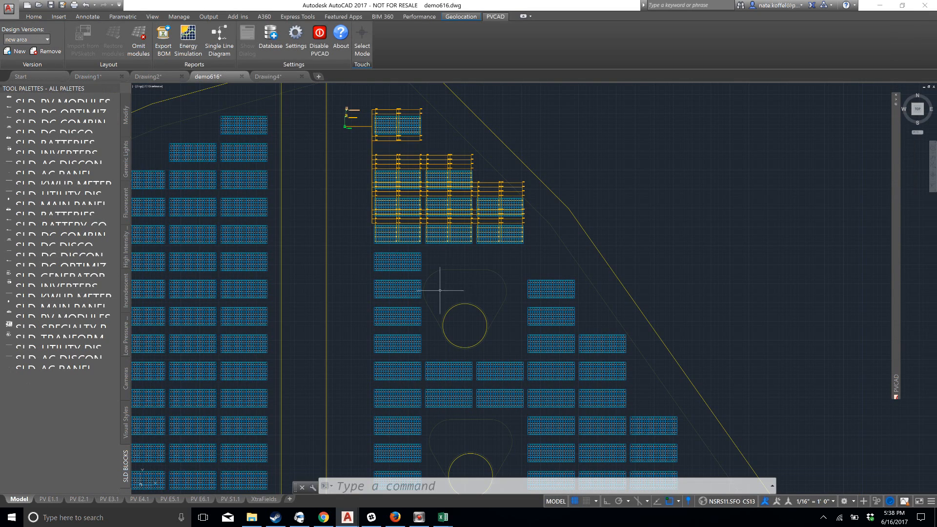
pyautogui.scroll(-3, 335, 293)
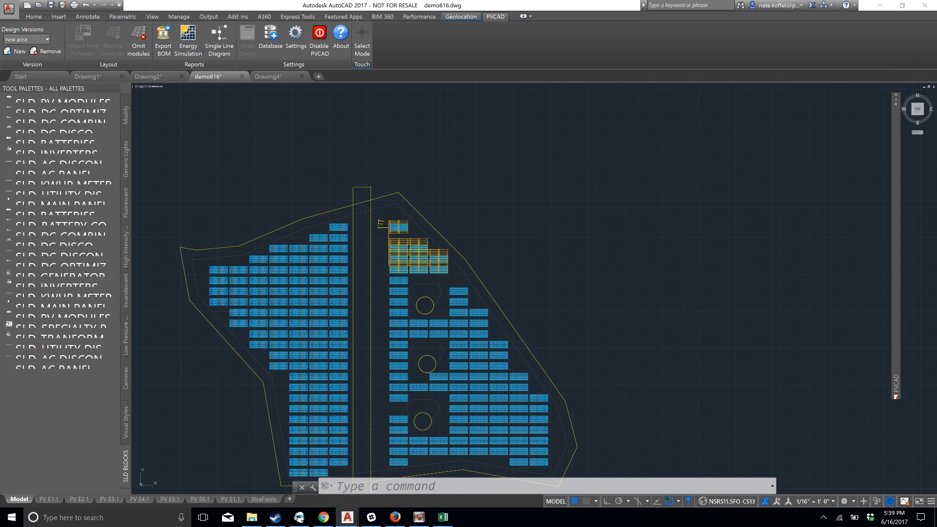
pyautogui.scroll(-1, 415, 319)
pyautogui.scroll(3, 414, 320)
pyautogui.scroll(2, 348, 390)
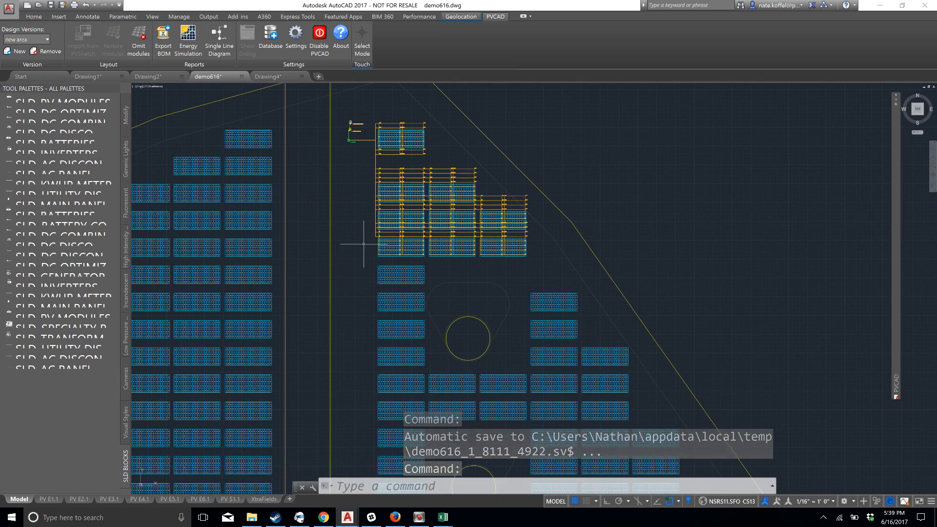
pyautogui.scroll(-4, 351, 328)
pyautogui.moveTo(351, 328); pyautogui.dragTo(368, 253, button='middle')
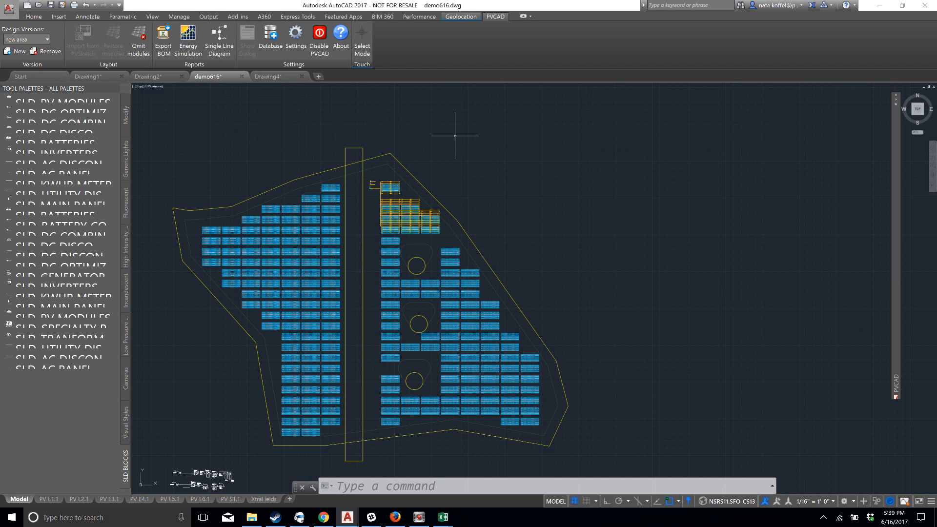
# Save the demo616 drawing and generate its electrical summary with the PVCELECTRICALSUMMARY command
pyautogui.write('el')
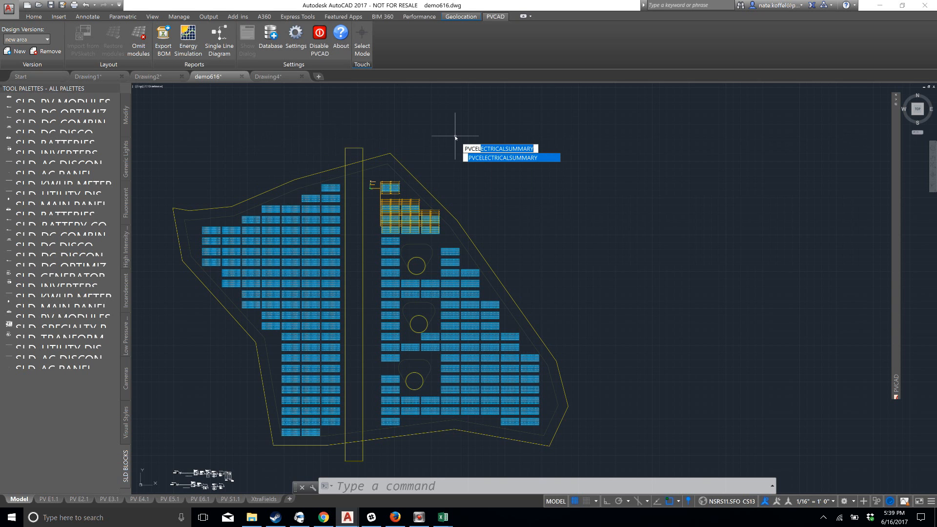
pyautogui.press('Return')
pyautogui.press('Return')
pyautogui.press('Return')
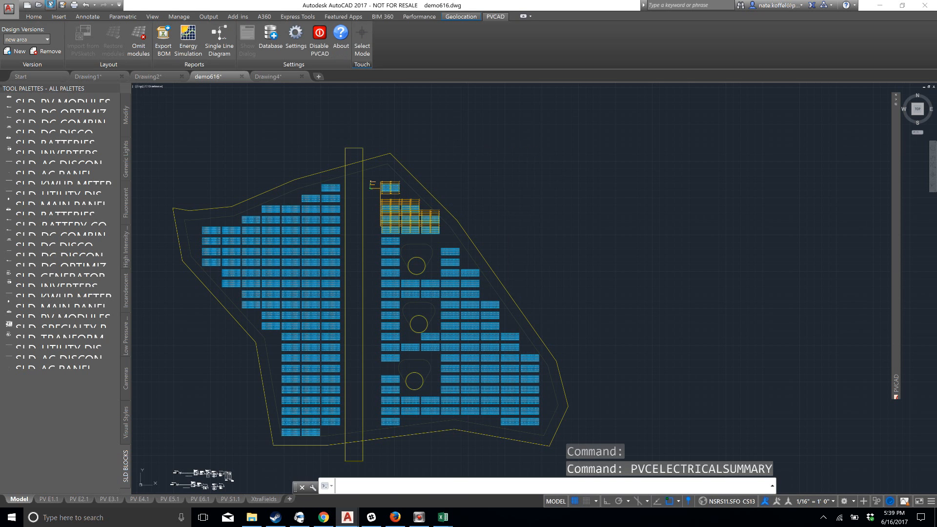
pyautogui.click(50, 4)
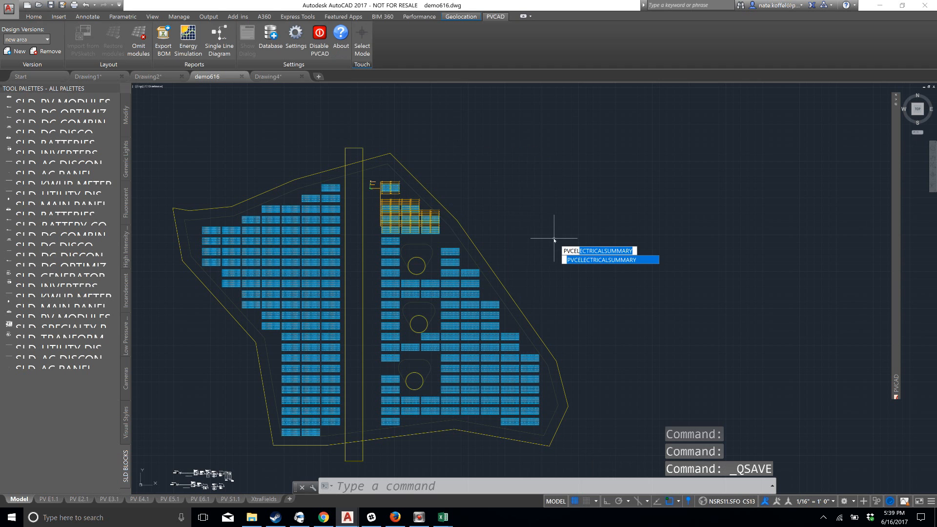
pyautogui.press('Return')
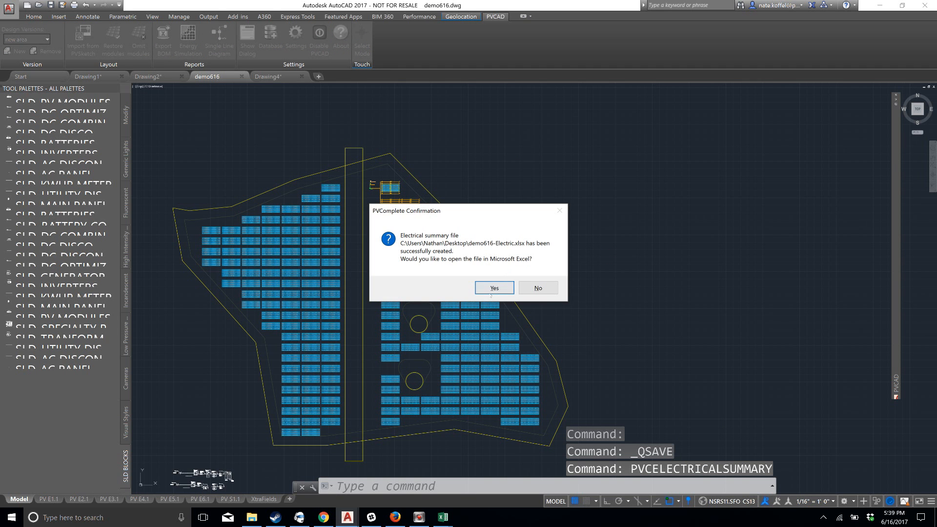
# Open the generated demo616-Electric.xlsx summary in Excel and maximize its window
pyautogui.click(491, 294)
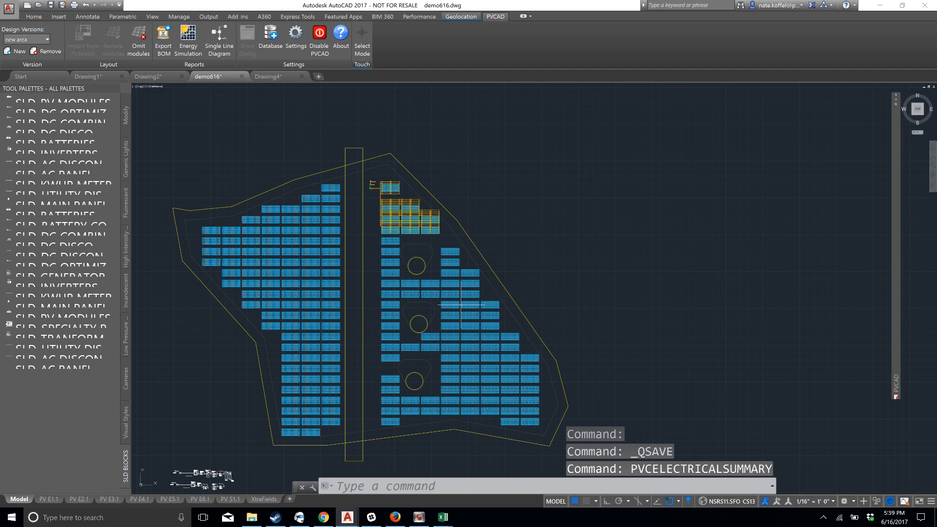
pyautogui.moveTo(443, 518)
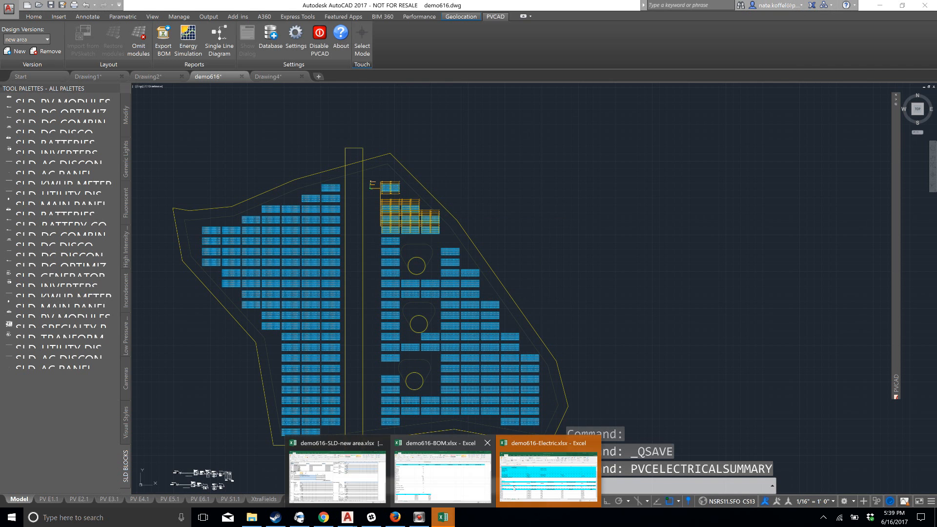
pyautogui.click(548, 471)
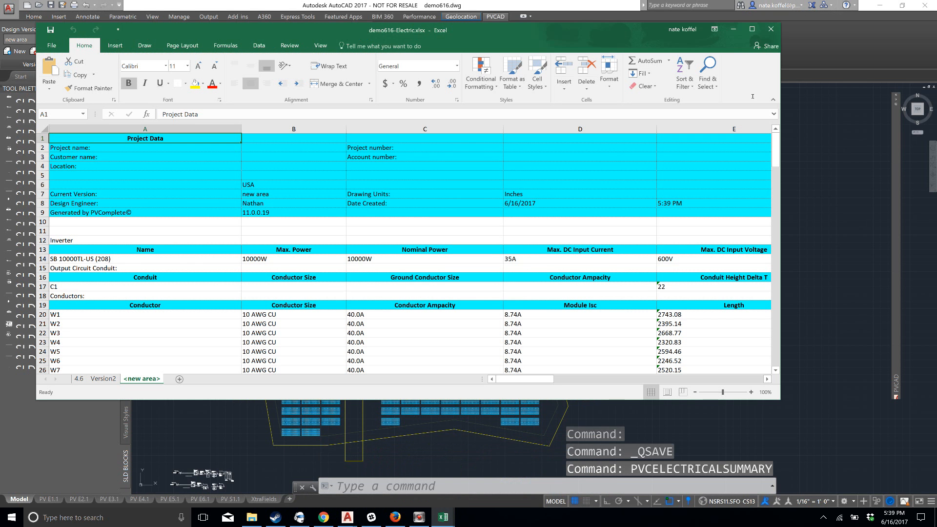
pyautogui.click(752, 29)
# Examine the conductor sizes, ampacities, lengths, resistances and voltage drops on the new area sheet, and close the electrical summary workbook
pyautogui.scroll(-2, 113, 244)
pyautogui.scroll(-2, 113, 244)
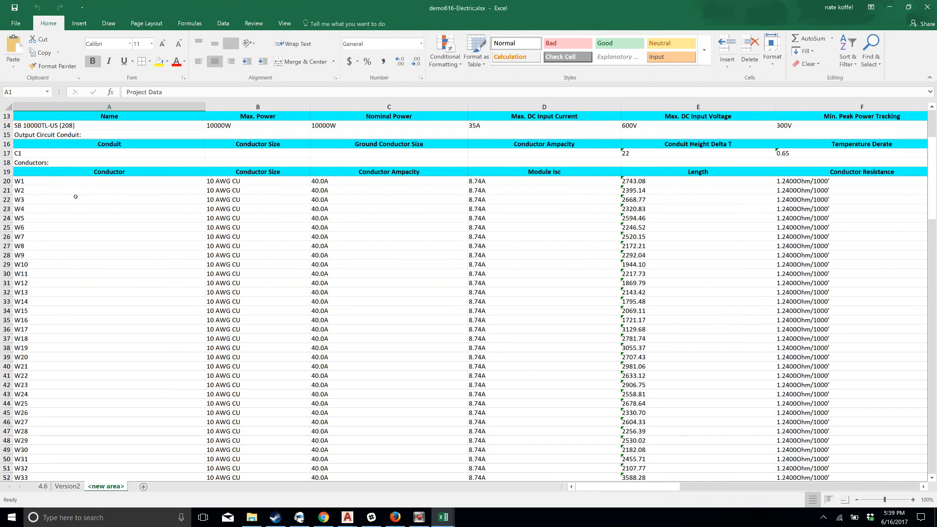
pyautogui.click(53, 183)
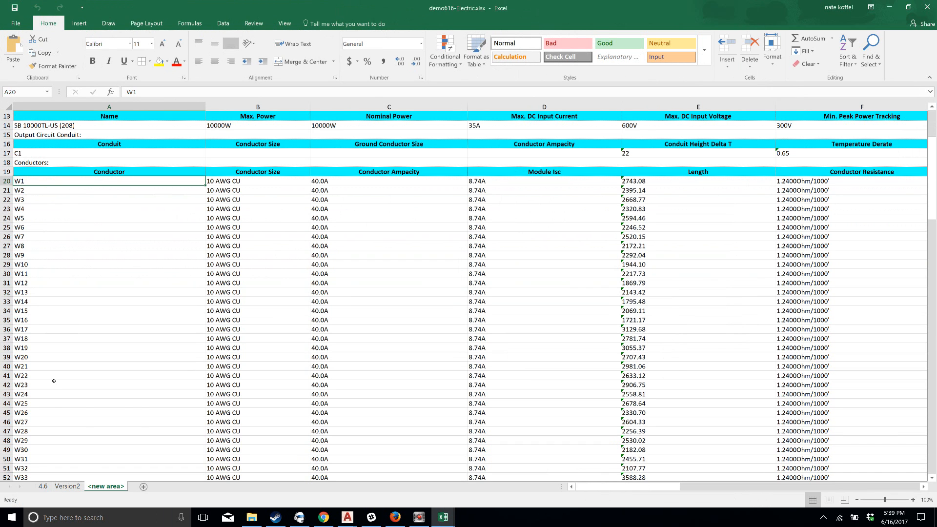
pyautogui.click(283, 180)
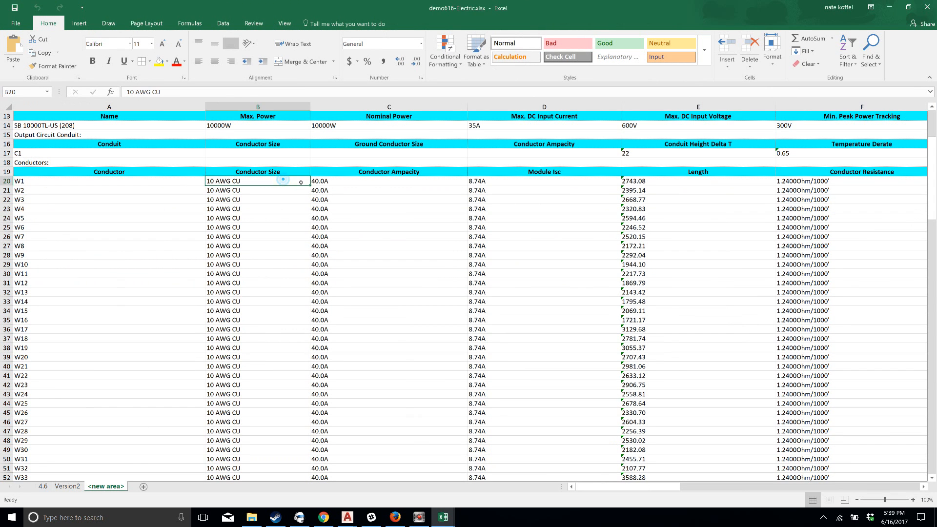
pyautogui.click(375, 185)
pyautogui.moveTo(652, 488); pyautogui.dragTo(701, 482)
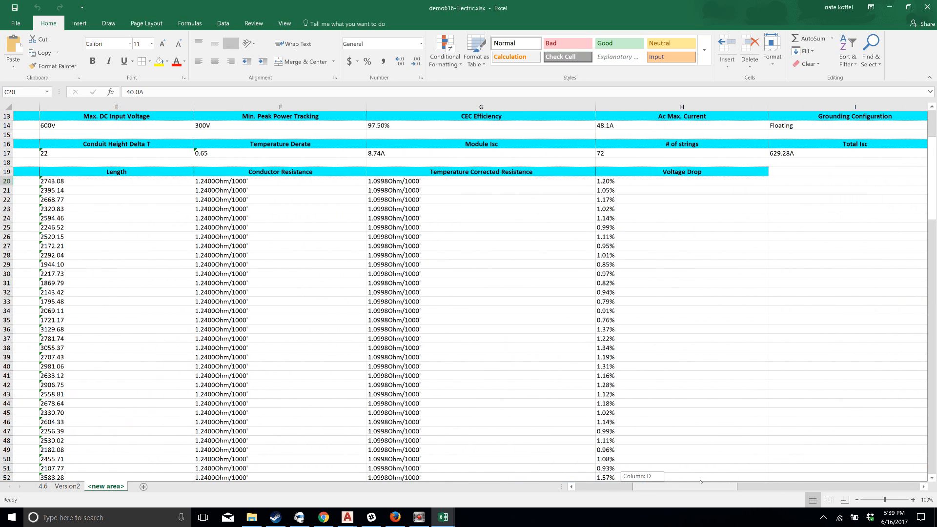
pyautogui.moveTo(701, 482); pyautogui.dragTo(639, 483)
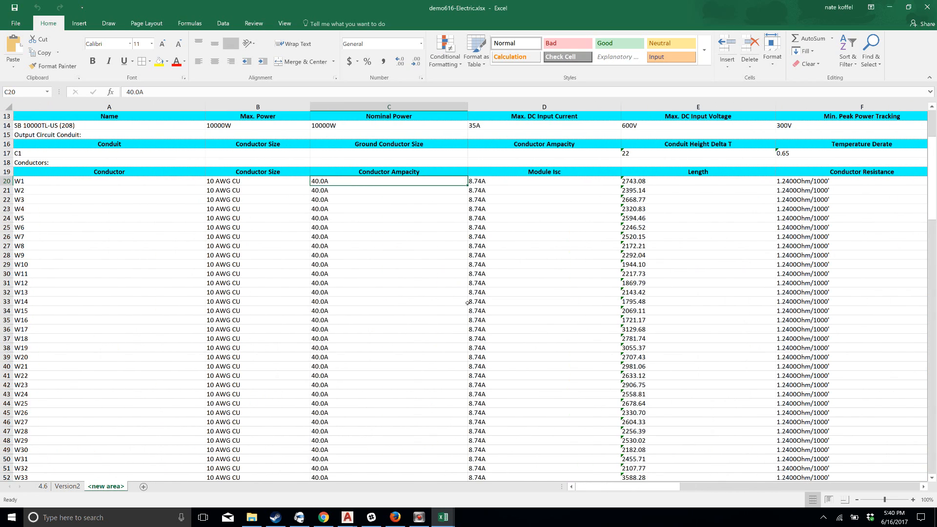
pyautogui.scroll(-7, 419, 306)
pyautogui.scroll(11, 376, 307)
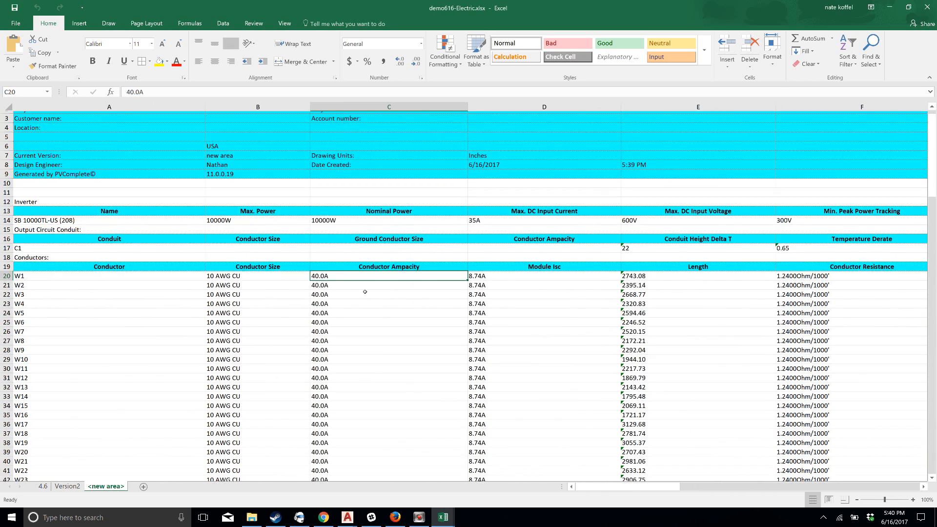
pyautogui.click(926, 6)
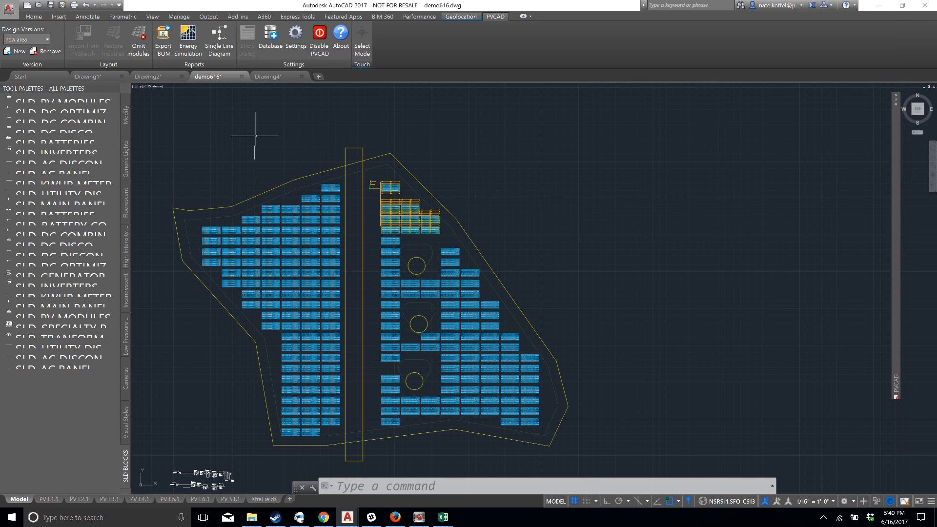
# Omit the modules of the five racks in the top three rows nearest the west side of the vertical strip
pyautogui.moveTo(255, 135); pyautogui.dragTo(303, 130, button='middle')
pyautogui.scroll(2, 306, 133)
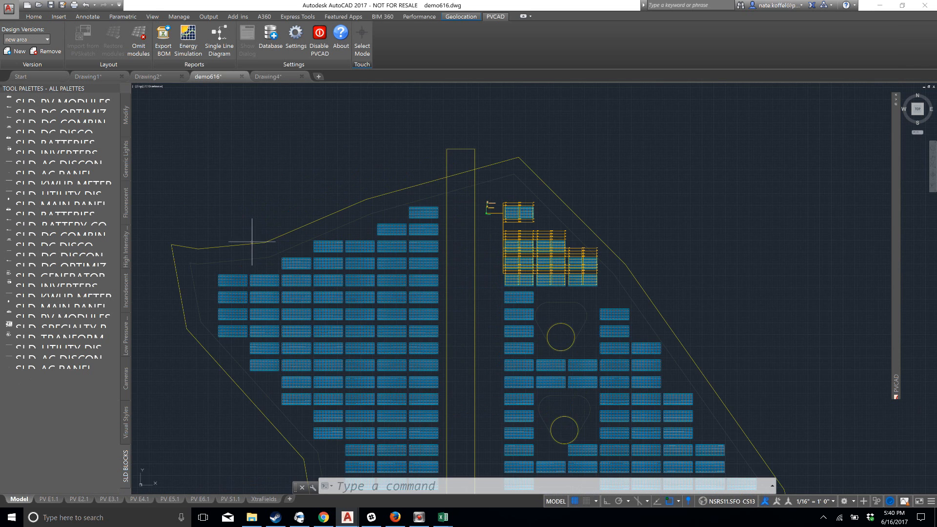
pyautogui.scroll(1, 404, 209)
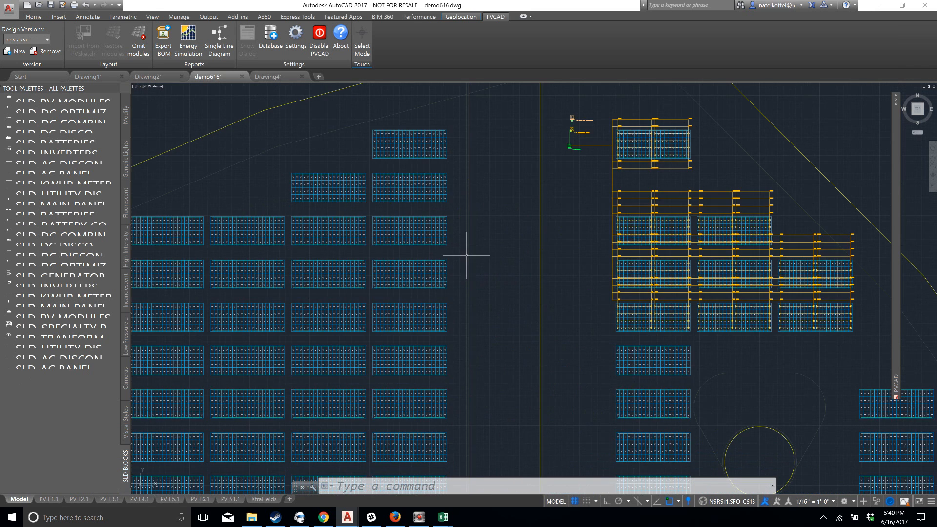
pyautogui.scroll(2, 433, 292)
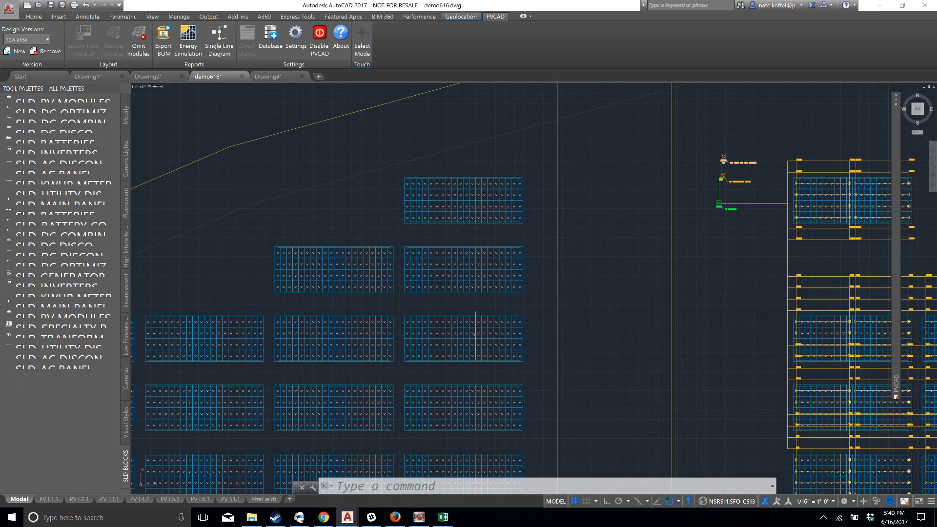
pyautogui.scroll(-5, 464, 366)
pyautogui.scroll(5, 460, 403)
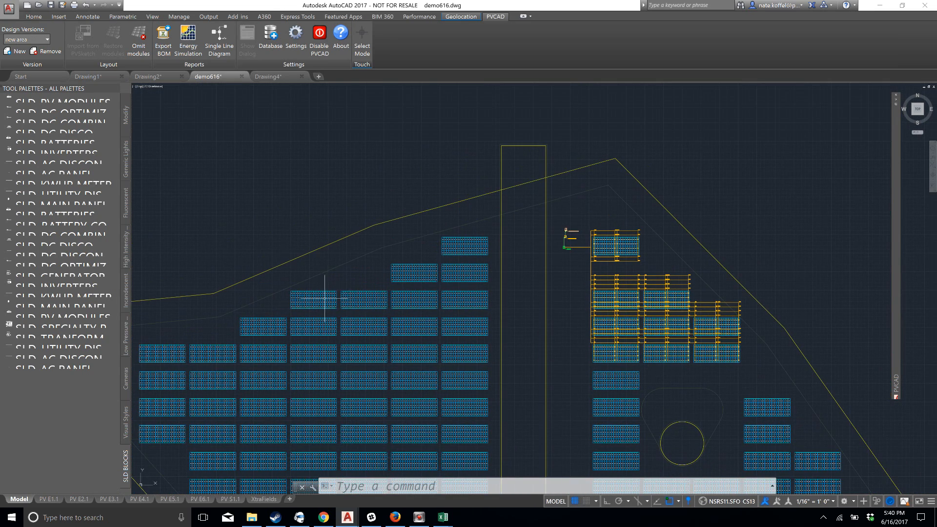
pyautogui.moveTo(455, 277); pyautogui.dragTo(433, 280, button='middle')
pyautogui.scroll(2, 454, 283)
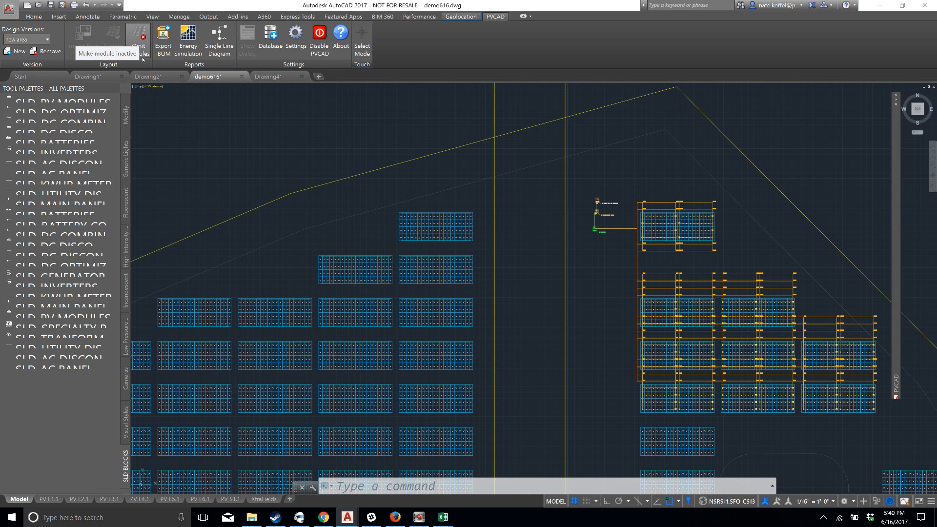
pyautogui.click(140, 38)
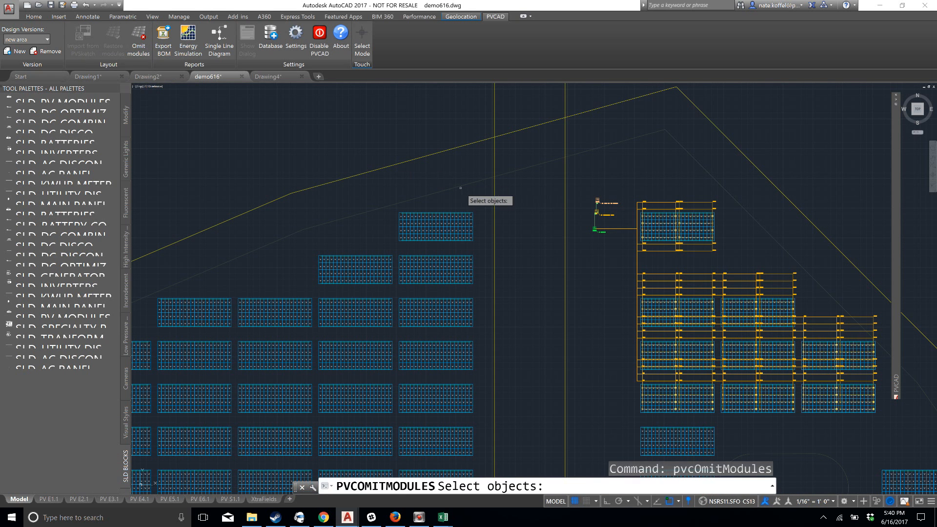
pyautogui.click(482, 202)
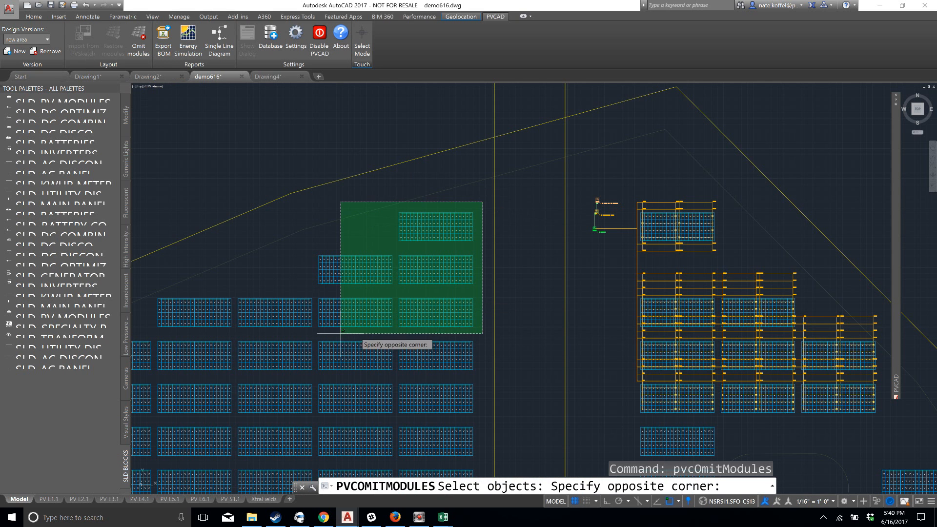
pyautogui.click(314, 331)
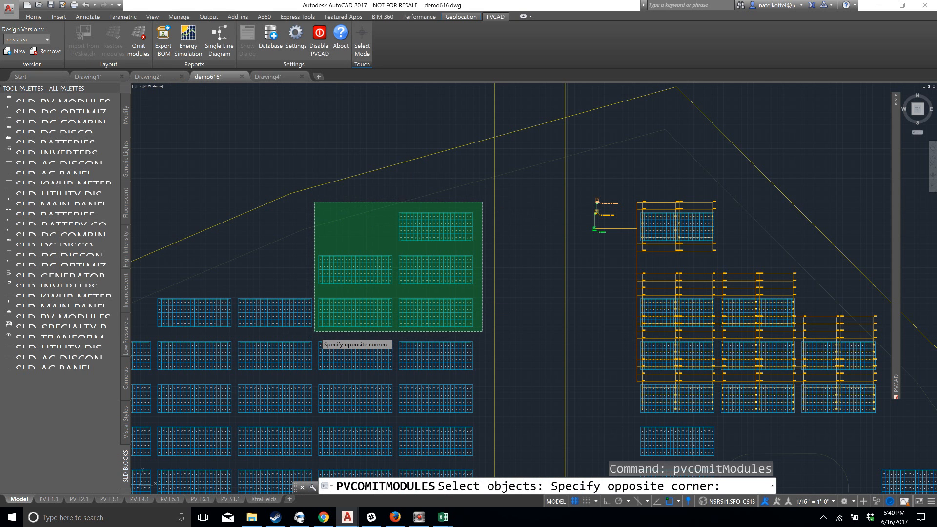
pyautogui.press('Return')
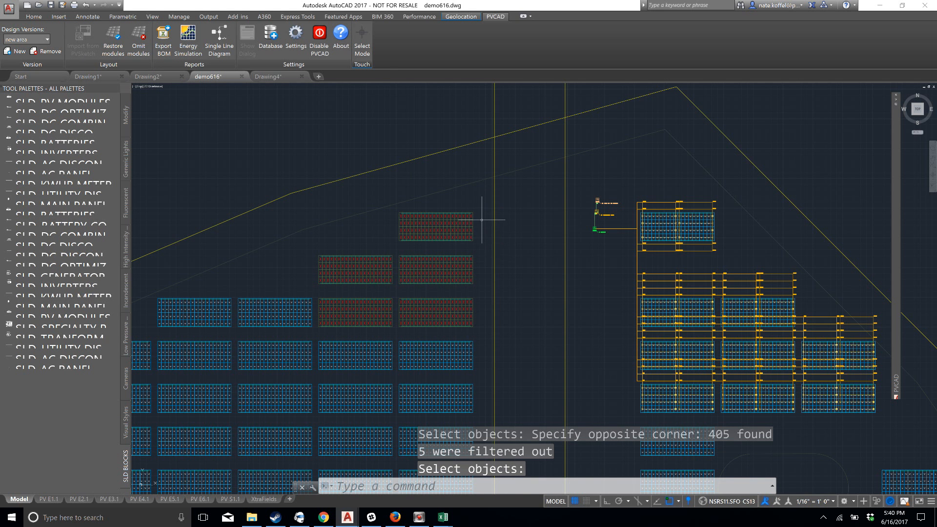
pyautogui.scroll(2, 450, 247)
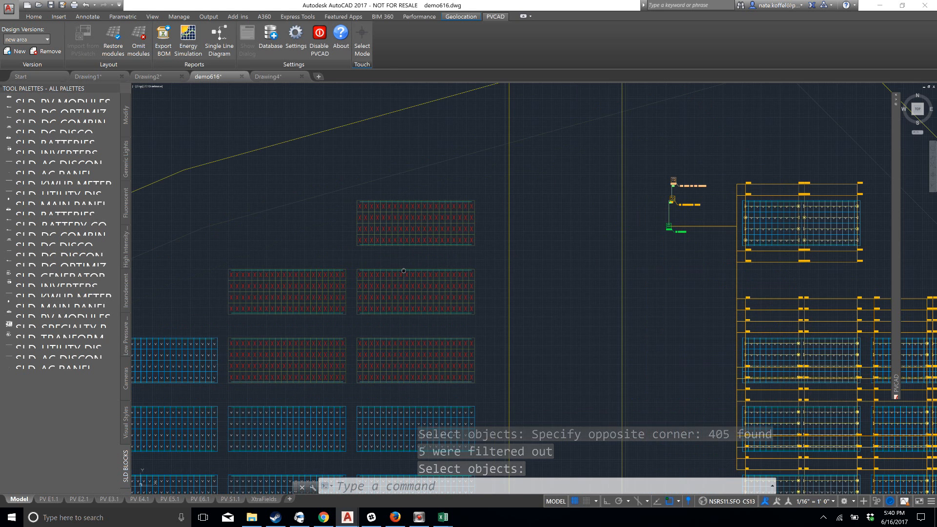
# Restore the omitted modules of the five racks in the top three rows nearest the west side of the vertical strip
pyautogui.scroll(1, 445, 209)
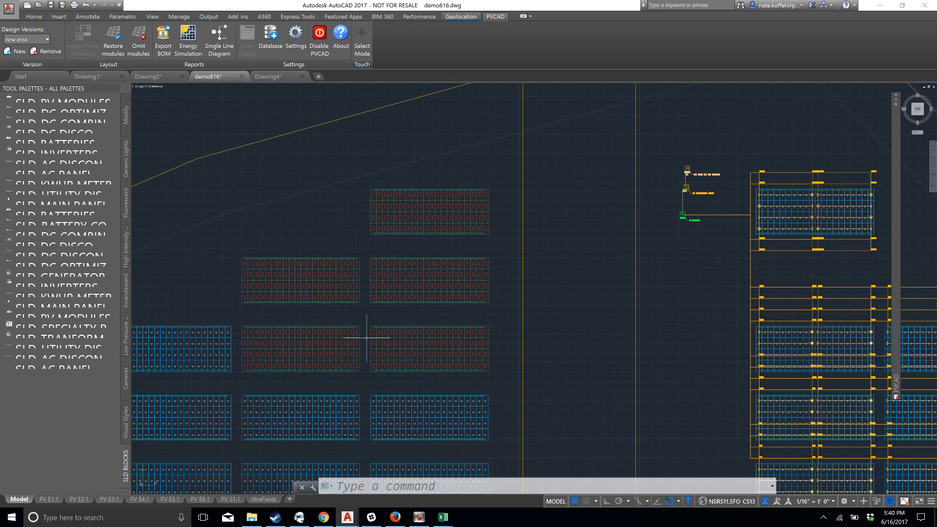
pyautogui.scroll(3, 391, 209)
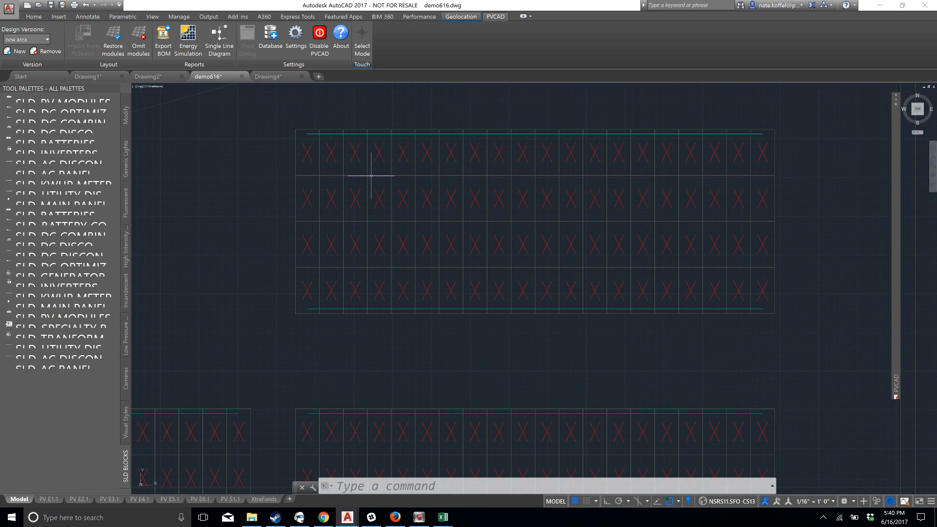
pyautogui.scroll(-3, 549, 225)
pyautogui.moveTo(521, 281); pyautogui.dragTo(475, 272, button='middle')
pyautogui.click(112, 48)
pyautogui.click(113, 47)
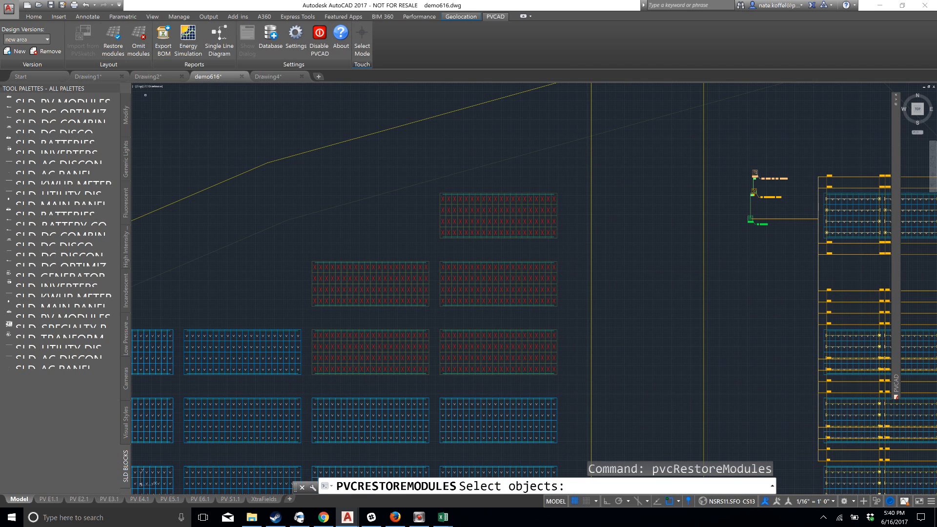
pyautogui.click(567, 169)
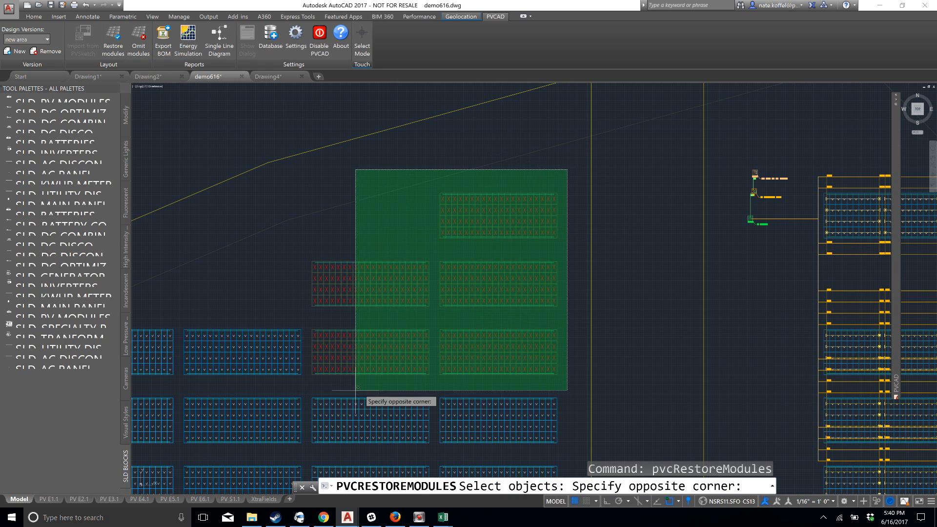
pyautogui.click(305, 388)
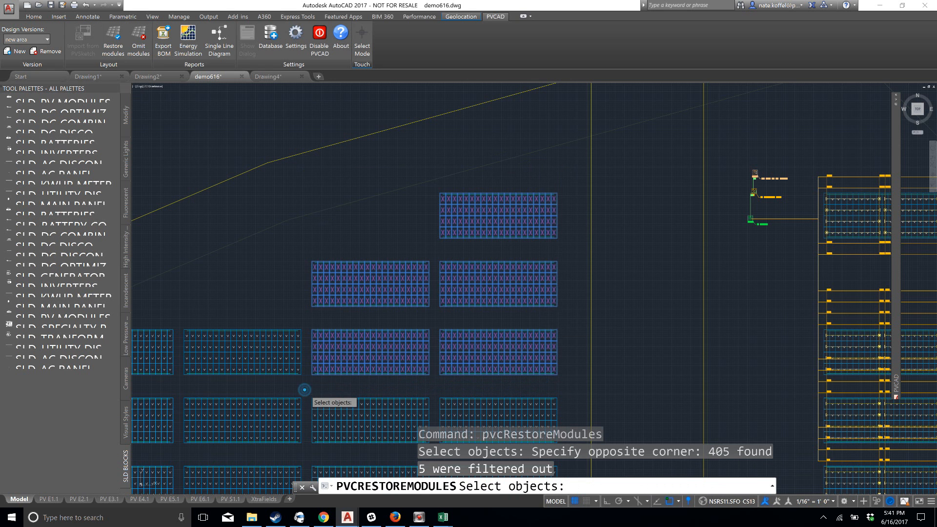
pyautogui.press('Return')
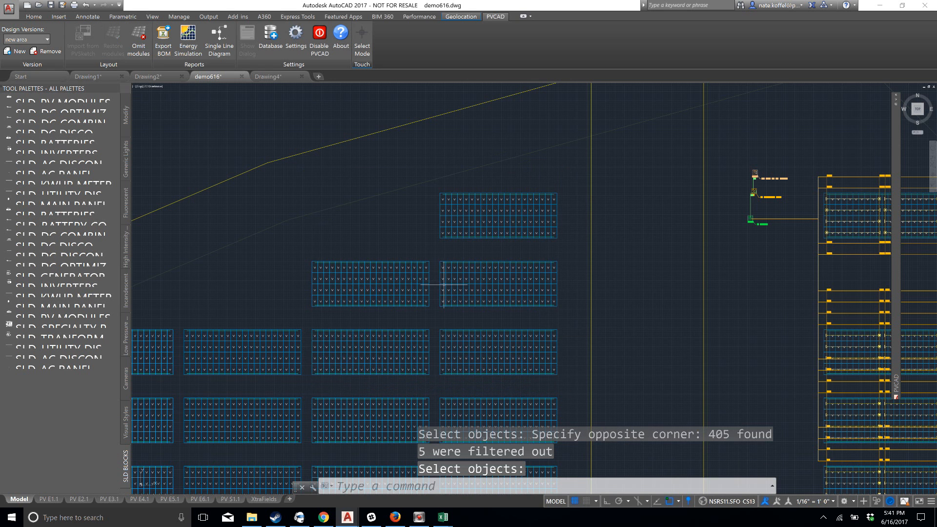
# Look over the restored racks and the whole site layout in model space
pyautogui.scroll(4, 476, 277)
pyautogui.scroll(-4, 431, 277)
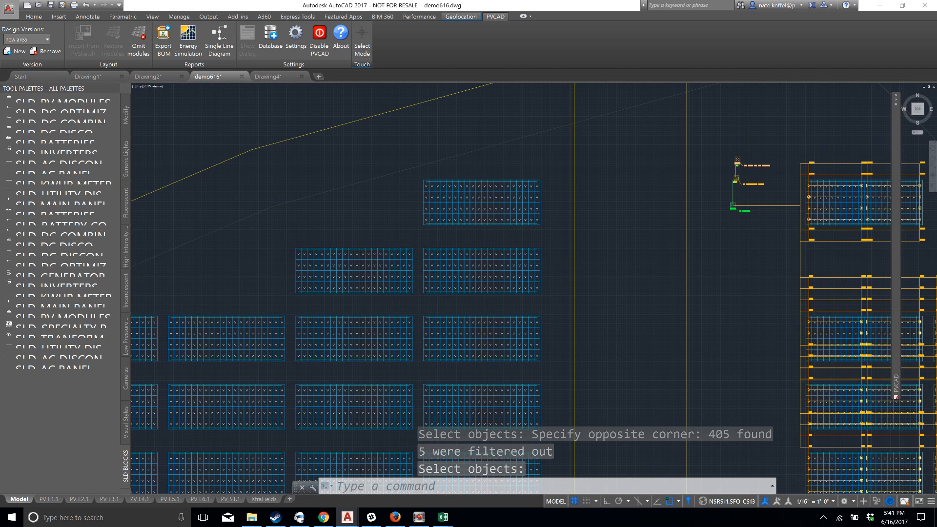
pyautogui.scroll(-2, 515, 220)
pyautogui.scroll(2, 422, 282)
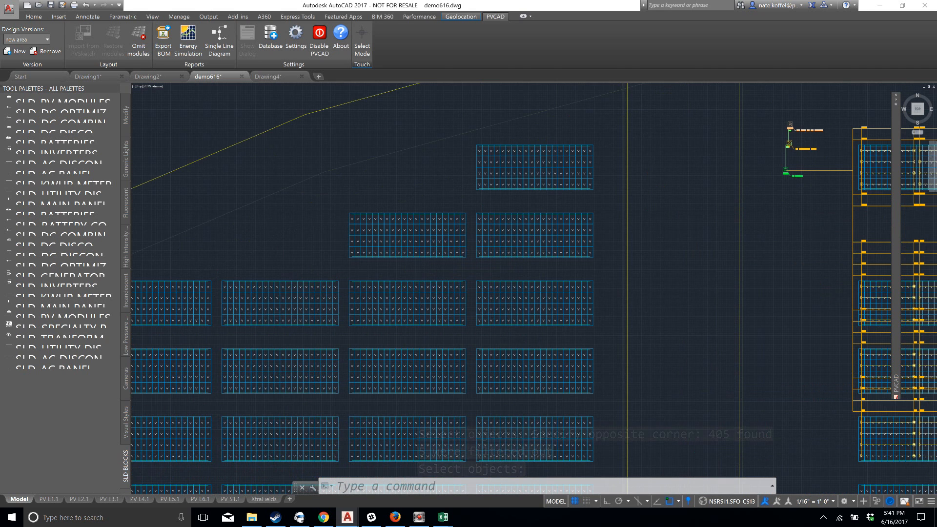
pyautogui.scroll(-3, 421, 282)
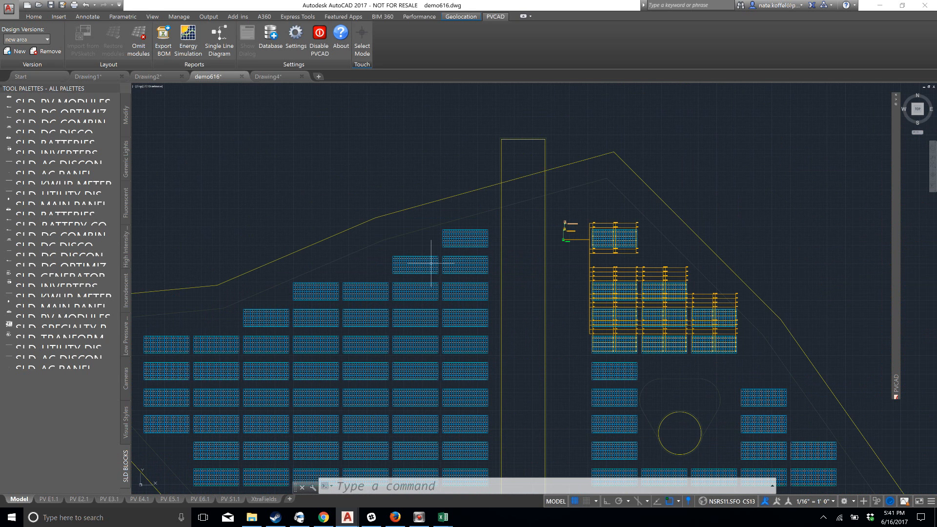
pyautogui.scroll(-2, 446, 344)
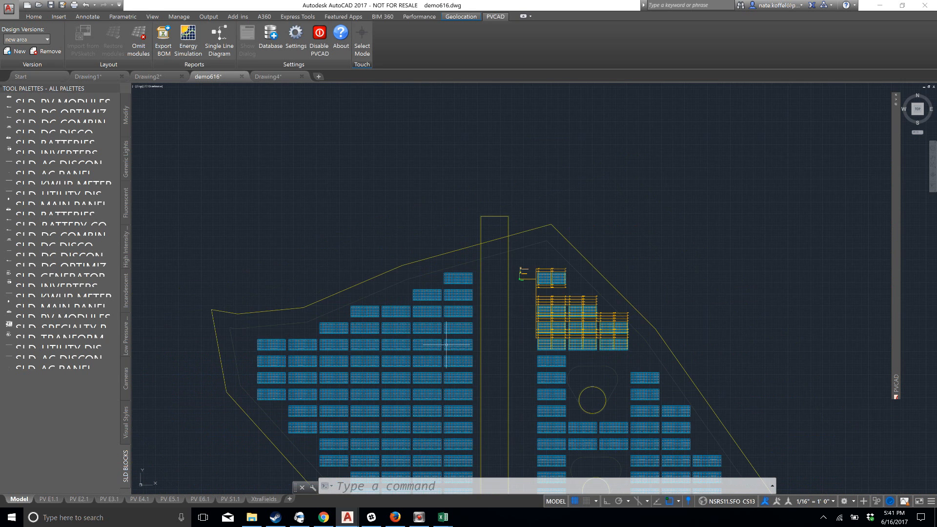
pyautogui.moveTo(446, 345)
pyautogui.mouseDown(button='middle')
pyautogui.moveTo(430, 288)
pyautogui.moveTo(432, 252)
pyautogui.mouseUp(button='middle')
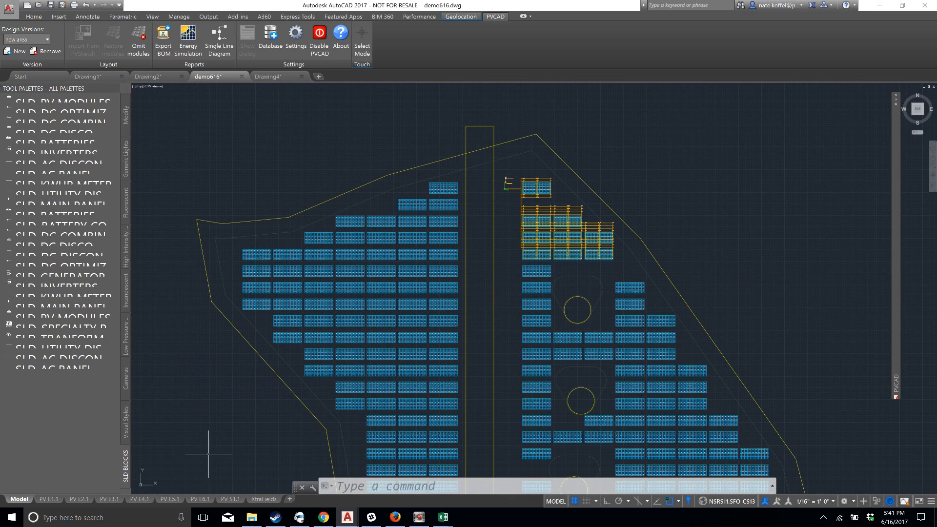
pyautogui.scroll(-4, 437, 376)
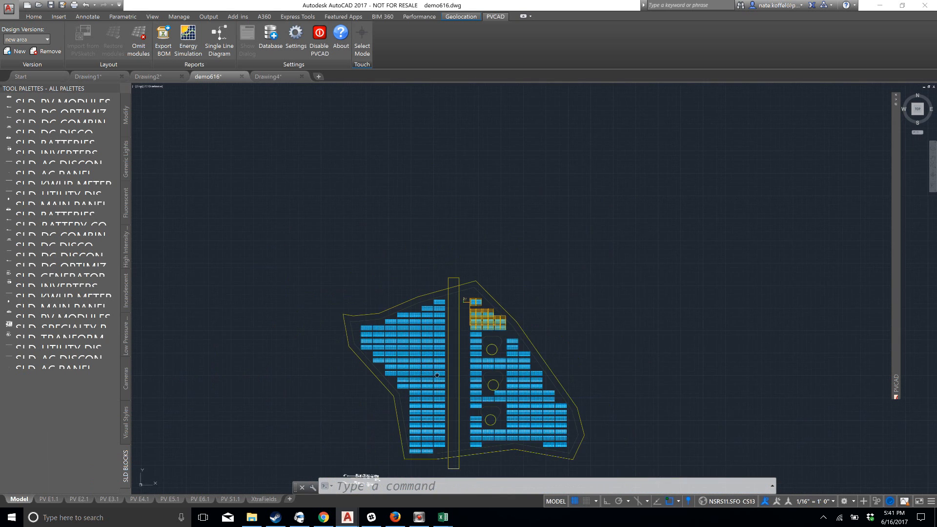
pyautogui.moveTo(437, 375); pyautogui.dragTo(441, 333, button='middle')
# Open the PV E1.1 sheet and examine its title block, project information and array information tables
pyautogui.click(49, 499)
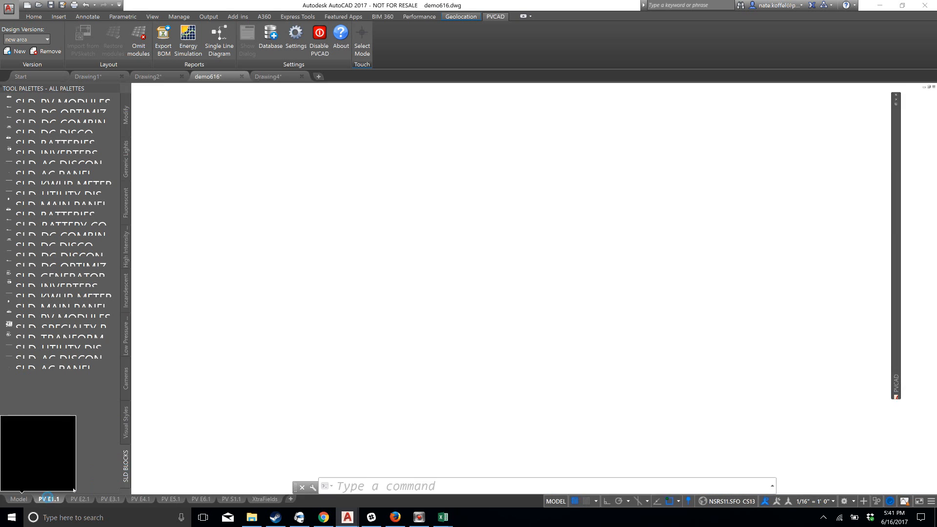
pyautogui.scroll(6, 255, 389)
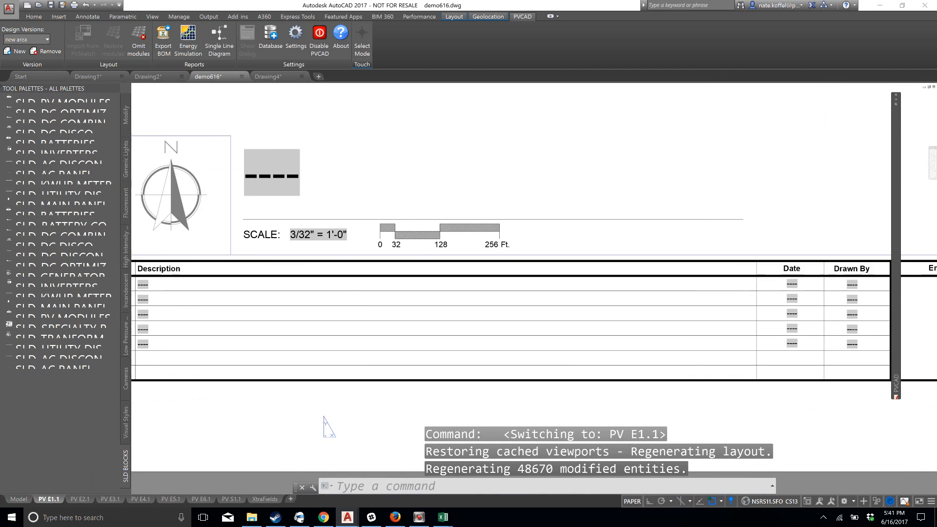
pyautogui.moveTo(398, 350); pyautogui.dragTo(445, 363, button='middle')
pyautogui.moveTo(507, 316)
pyautogui.mouseDown(button='middle')
pyautogui.moveTo(320, 319)
pyautogui.moveTo(628, 321)
pyautogui.moveTo(466, 351)
pyautogui.mouseUp(button='middle')
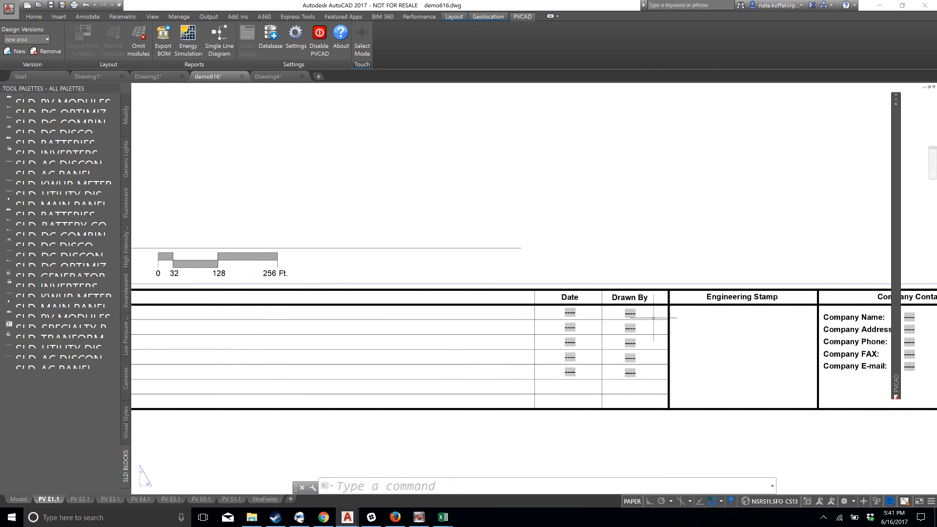
pyautogui.scroll(-5, 646, 318)
pyautogui.scroll(3, 590, 346)
pyautogui.scroll(1, 555, 380)
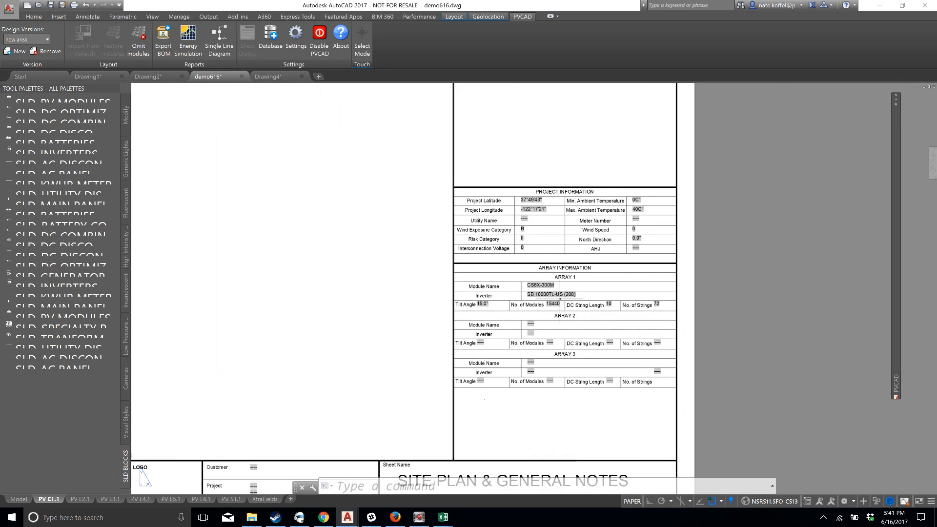
pyautogui.scroll(2, 561, 295)
pyautogui.moveTo(548, 256); pyautogui.dragTo(539, 328, button='middle')
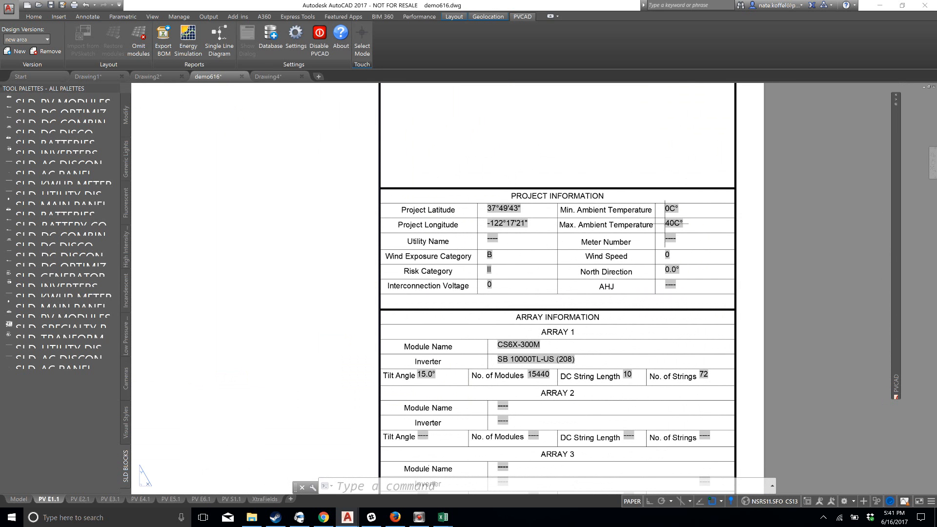
pyautogui.moveTo(610, 360); pyautogui.dragTo(620, 290, button='middle')
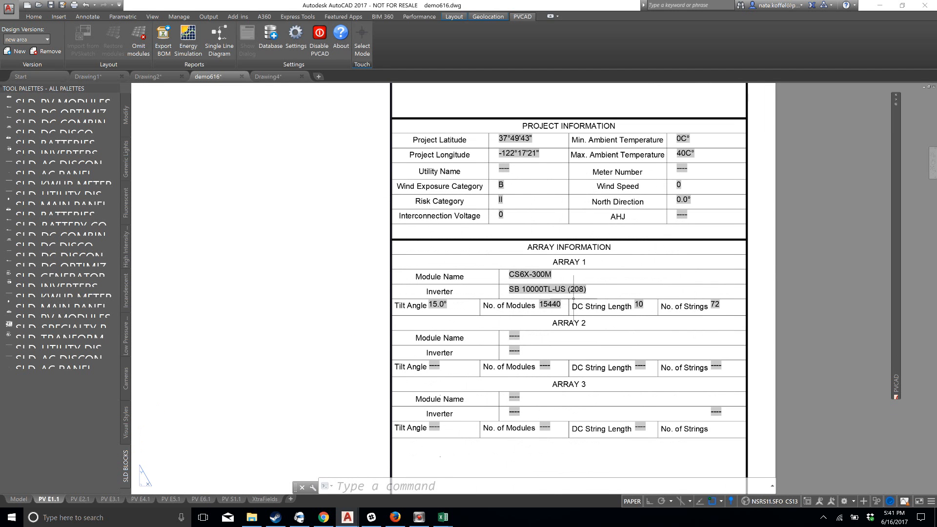
pyautogui.scroll(-2, 541, 278)
pyautogui.scroll(2, 542, 277)
pyautogui.scroll(2, 546, 276)
pyautogui.scroll(-2, 547, 273)
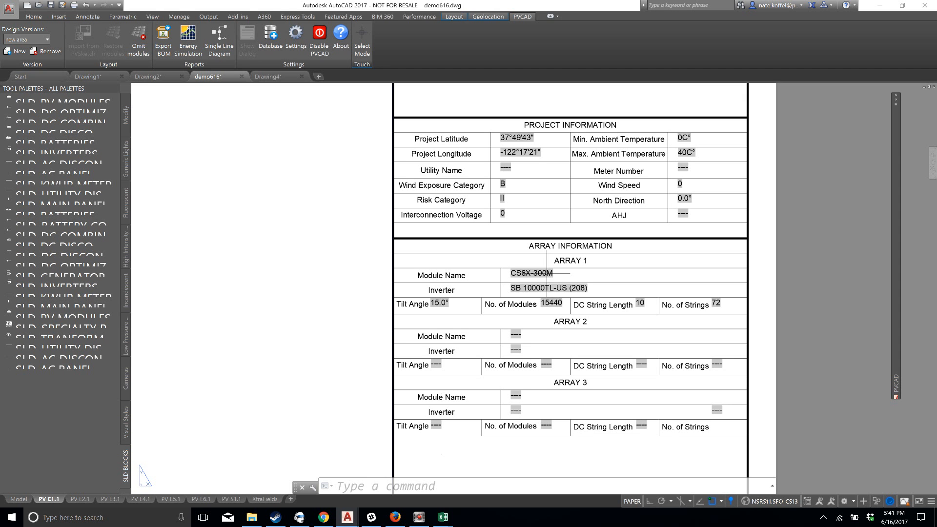
# Check the site layout in model space and return to the full PV E1.1 sheet
pyautogui.click(18, 499)
pyautogui.scroll(4, 273, 352)
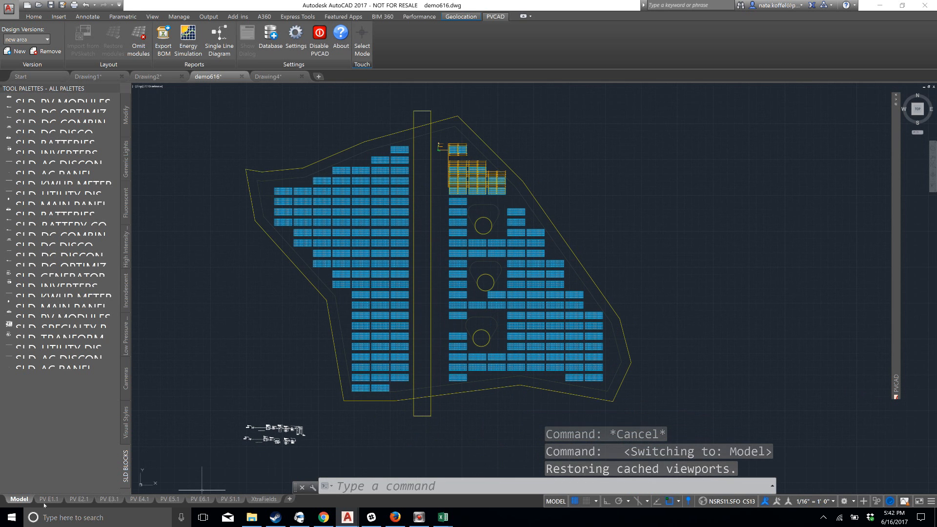
pyautogui.hotkey('ctrl', 'pagedown')
pyautogui.scroll(-8, 284, 399)
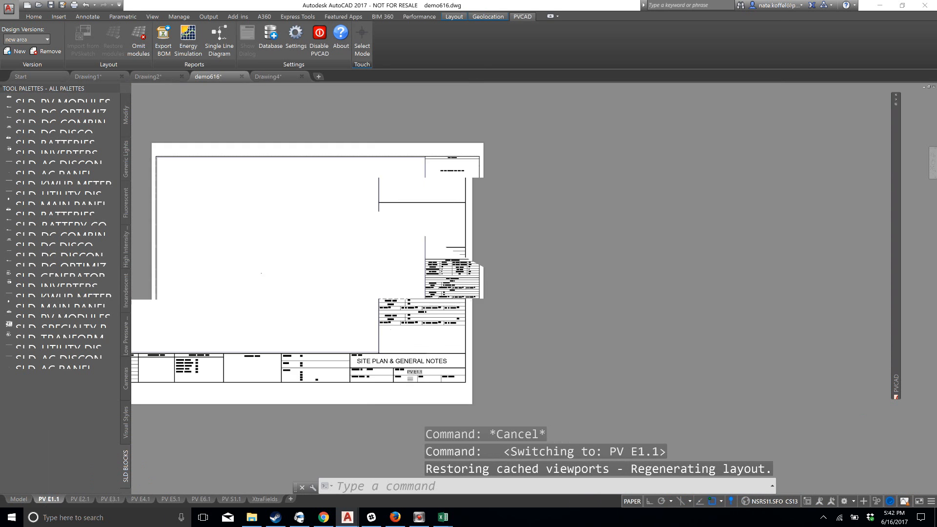
pyautogui.scroll(6, 575, 270)
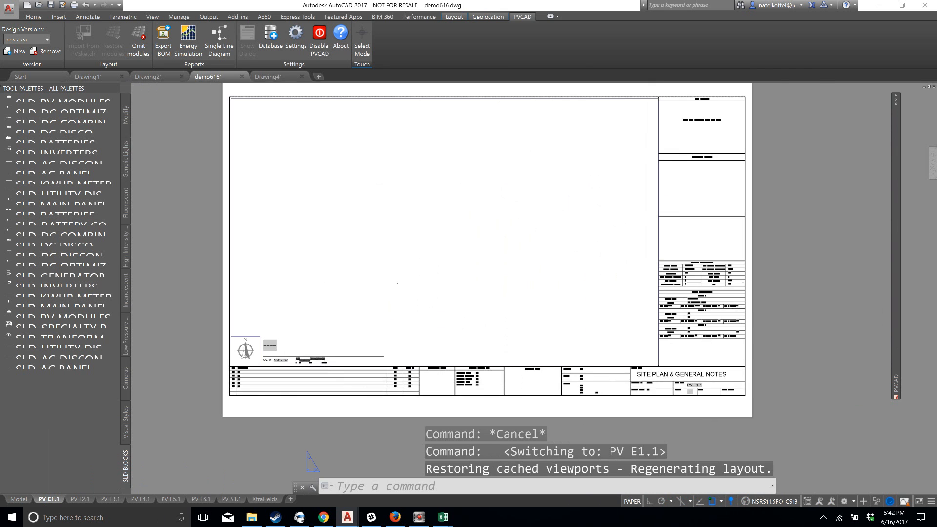
# Try to bring the site layout into view inside the PV E1.1 viewport with a window zoom
pyautogui.doubleClick(472, 252)
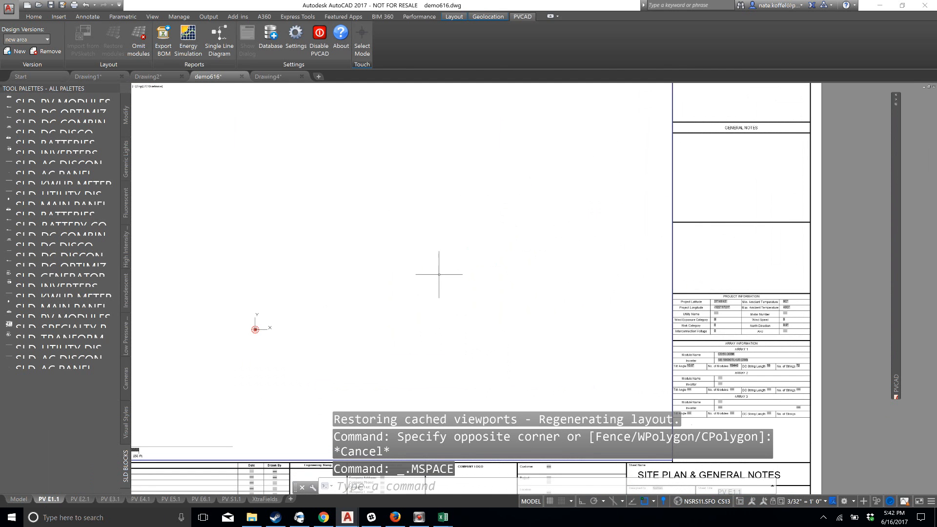
pyautogui.scroll(-3, 762, 247)
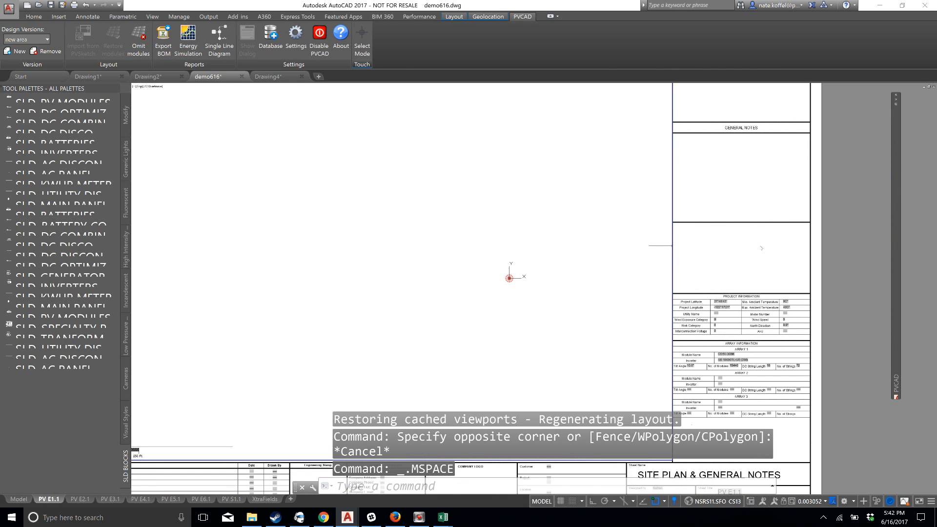
pyautogui.scroll(-3, 395, 260)
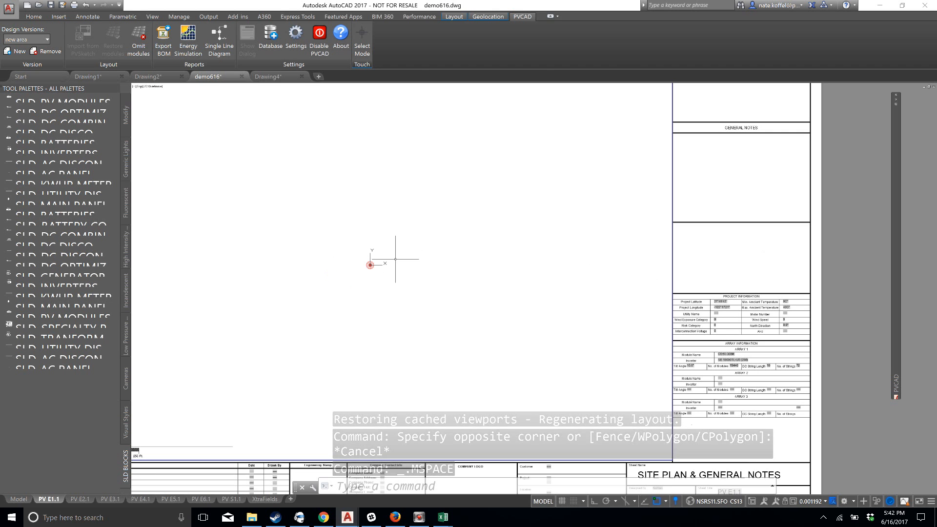
pyautogui.write('z')
pyautogui.press('Return')
pyautogui.write('w')
pyautogui.press('Return')
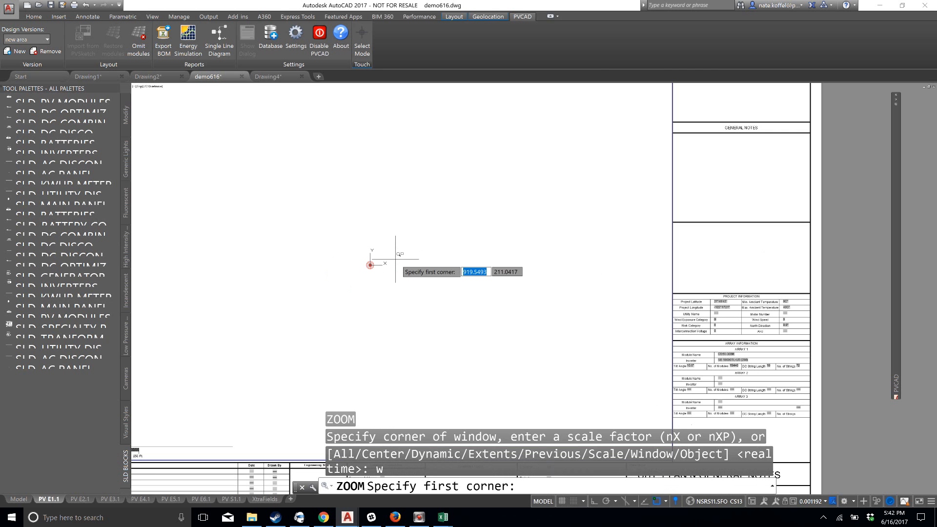
pyautogui.scroll(-4, 396, 259)
pyautogui.moveTo(340, 271); pyautogui.dragTo(562, 291, button='middle')
pyautogui.scroll(6, 484, 289)
pyautogui.press('Escape')
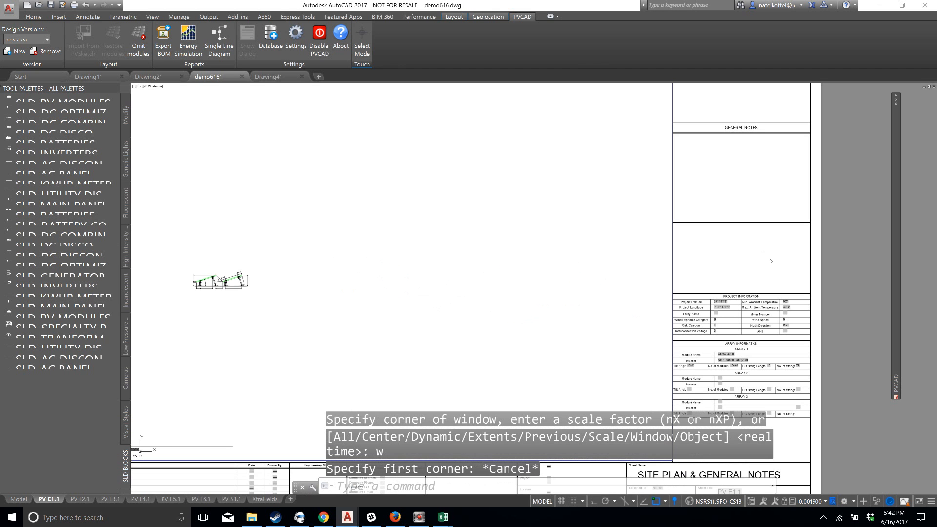
pyautogui.scroll(-4, 439, 296)
pyautogui.doubleClick(871, 287)
# Activate the site plan viewport on the PV E1.1 sheet and zoom it to the drawing extents
pyautogui.scroll(-4, 871, 287)
pyautogui.moveTo(871, 287); pyautogui.dragTo(808, 273, button='middle')
pyautogui.doubleClick(591, 242)
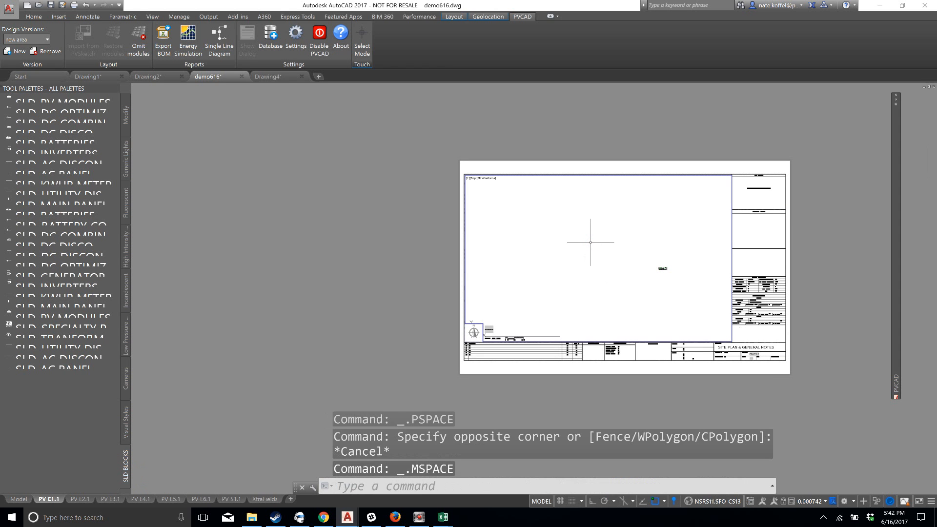
pyautogui.write('z')
pyautogui.press('Return')
pyautogui.write('e')
pyautogui.press('Return')
# Enlarge and centre the site layout so it fills the site plan viewport, and return to paper space
pyautogui.moveTo(572, 201); pyautogui.dragTo(605, 259, button='middle')
pyautogui.scroll(6, 595, 256)
pyautogui.moveTo(567, 217); pyautogui.dragTo(576, 284, button='middle')
pyautogui.scroll(4, 576, 284)
pyautogui.moveTo(601, 244)
pyautogui.mouseDown(button='middle')
pyautogui.moveTo(621, 290)
pyautogui.moveTo(641, 292)
pyautogui.moveTo(615, 292)
pyautogui.mouseUp(button='middle')
pyautogui.scroll(2, 621, 290)
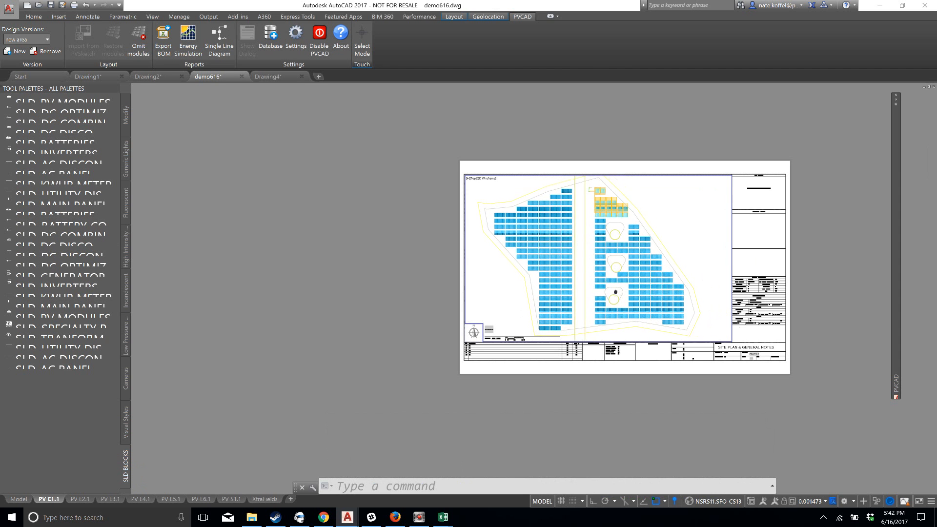
pyautogui.doubleClick(751, 235)
pyautogui.click(752, 235)
pyautogui.press('Escape')
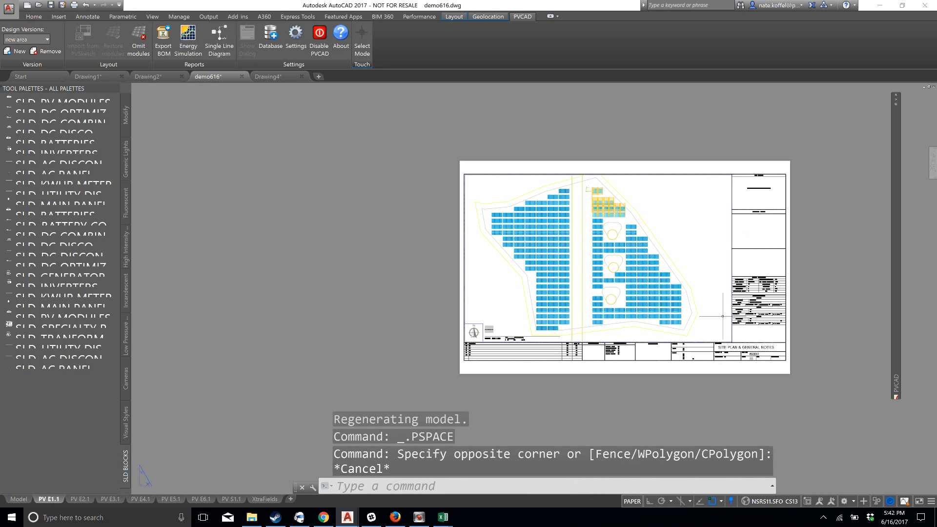
# On the PV E3.1 sheet, activate the viewport, zoom to extents and frame the two single line diagrams in it
pyautogui.click(109, 499)
pyautogui.scroll(-3, 825, 301)
pyautogui.doubleClick(689, 272)
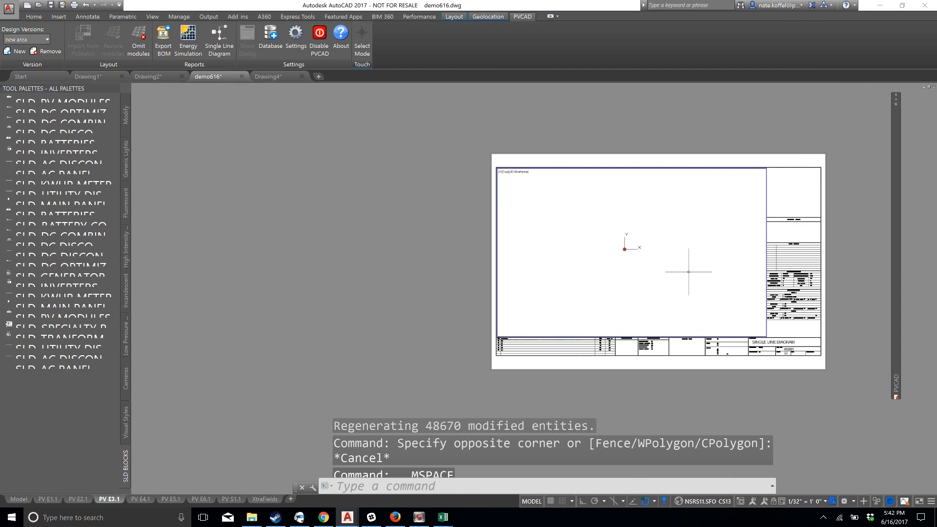
pyautogui.write('z')
pyautogui.press('Return')
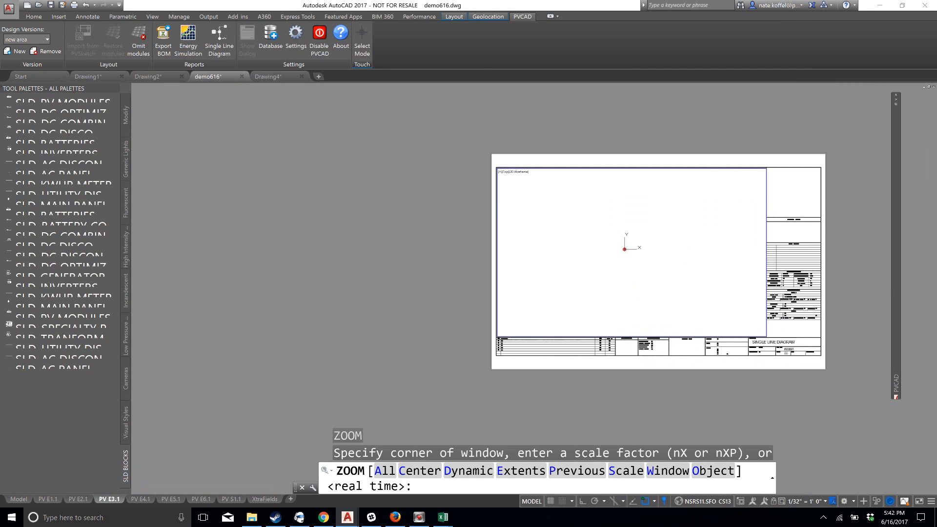
pyautogui.write('e')
pyautogui.press('Return')
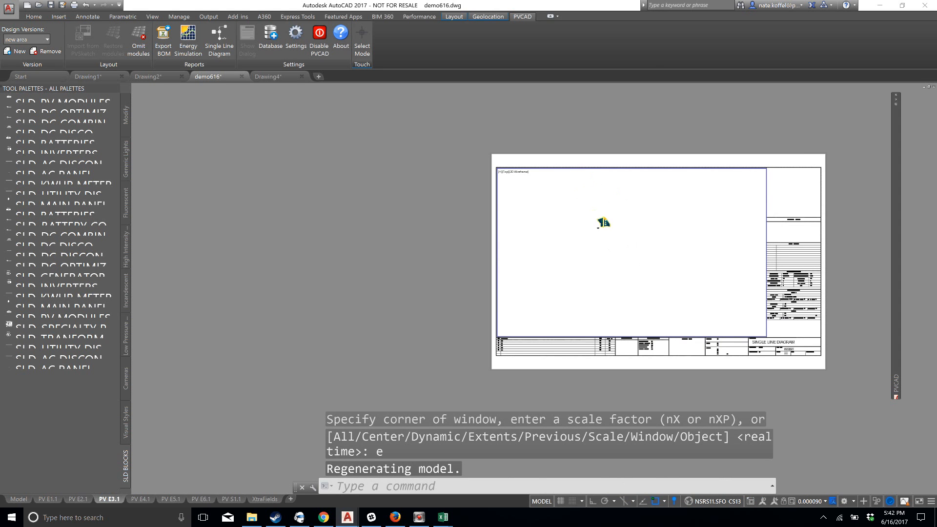
pyautogui.scroll(5, 691, 222)
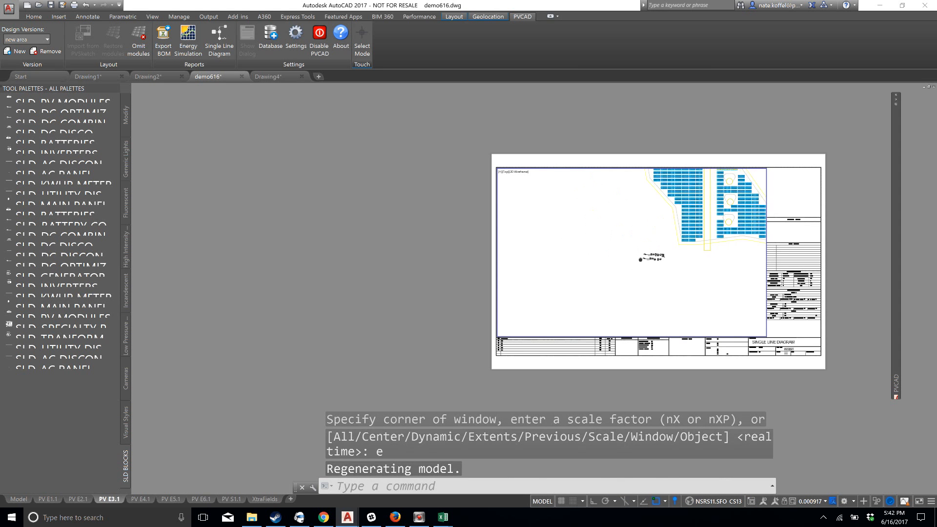
pyautogui.scroll(6, 689, 252)
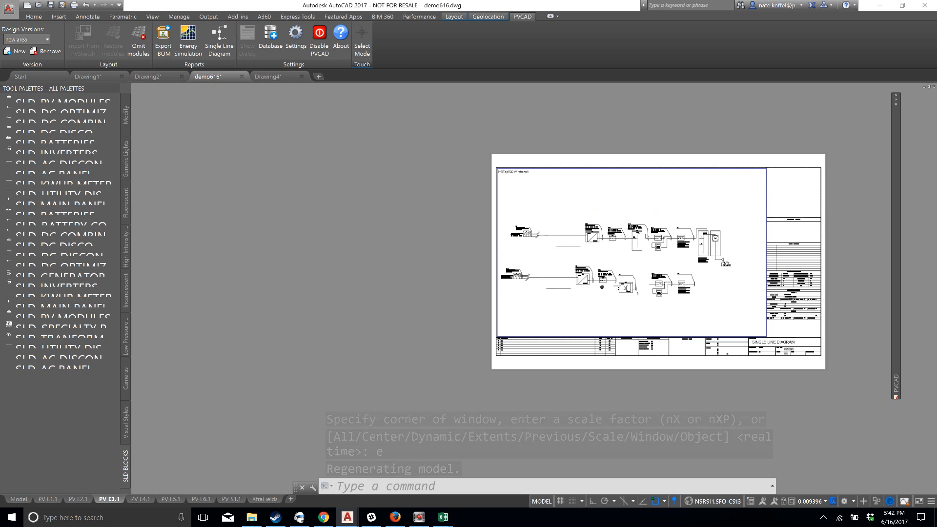
# Fit both single line diagrams to the PV E3.1 viewport with a window zoom and return to paper space
pyautogui.scroll(-4, 605, 284)
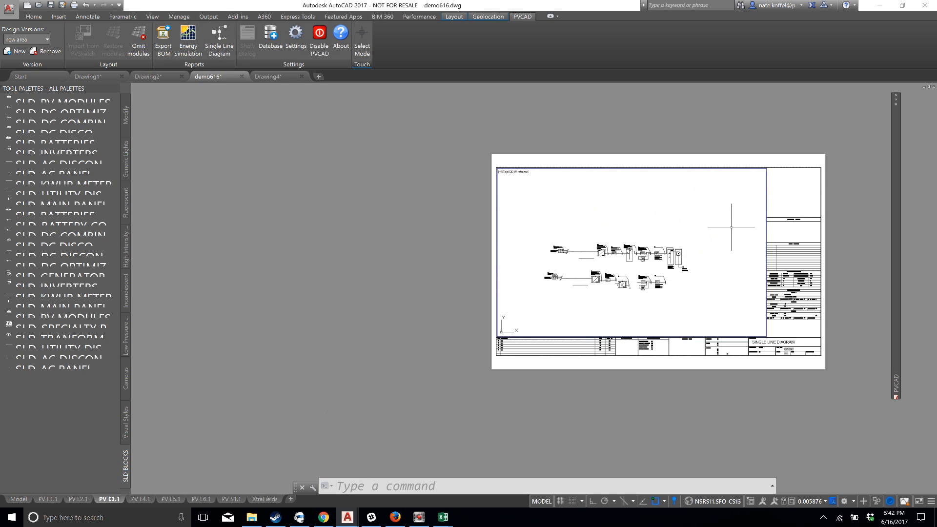
pyautogui.moveTo(646, 244)
pyautogui.mouseDown(button='middle')
pyautogui.moveTo(687, 207)
pyautogui.moveTo(663, 204)
pyautogui.moveTo(660, 262)
pyautogui.moveTo(679, 244)
pyautogui.moveTo(674, 222)
pyautogui.moveTo(646, 224)
pyautogui.mouseUp(button='middle')
pyautogui.write('z')
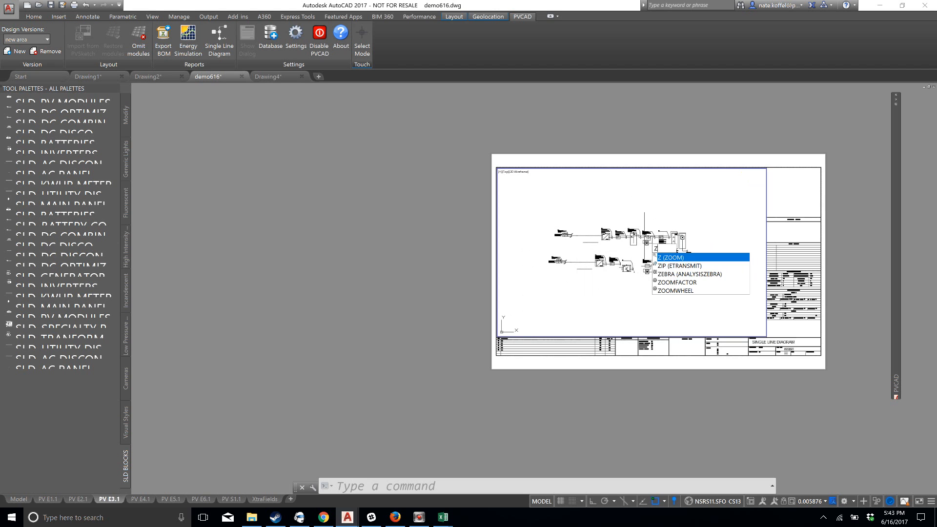
pyautogui.press('Return')
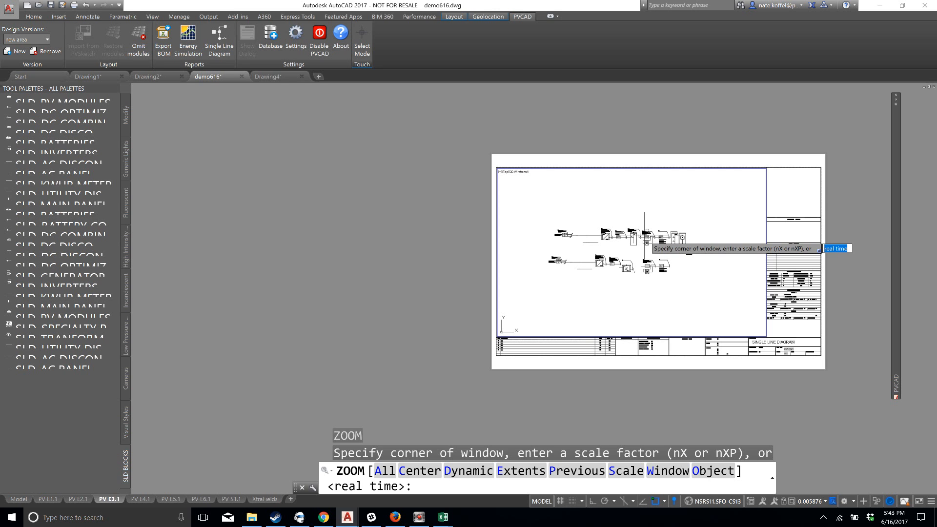
pyautogui.write('w')
pyautogui.press('Return')
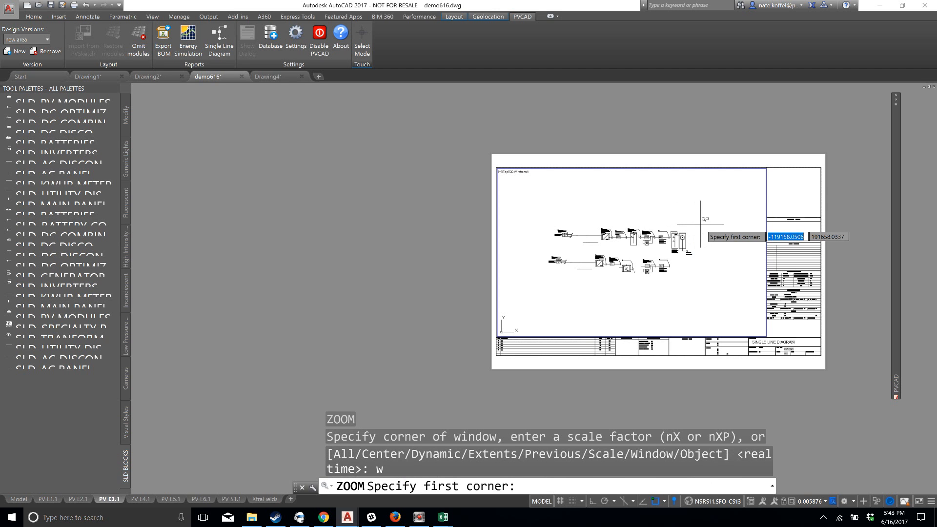
pyautogui.click(701, 225)
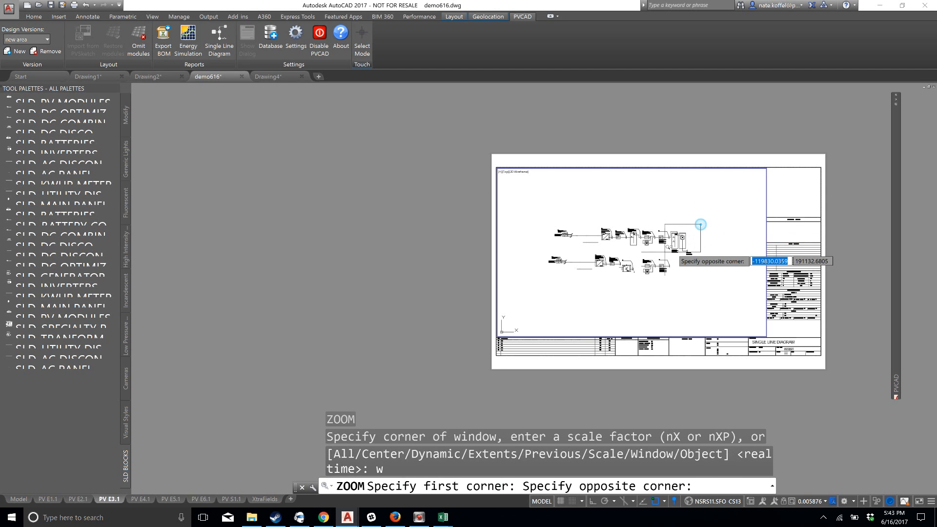
pyautogui.click(547, 282)
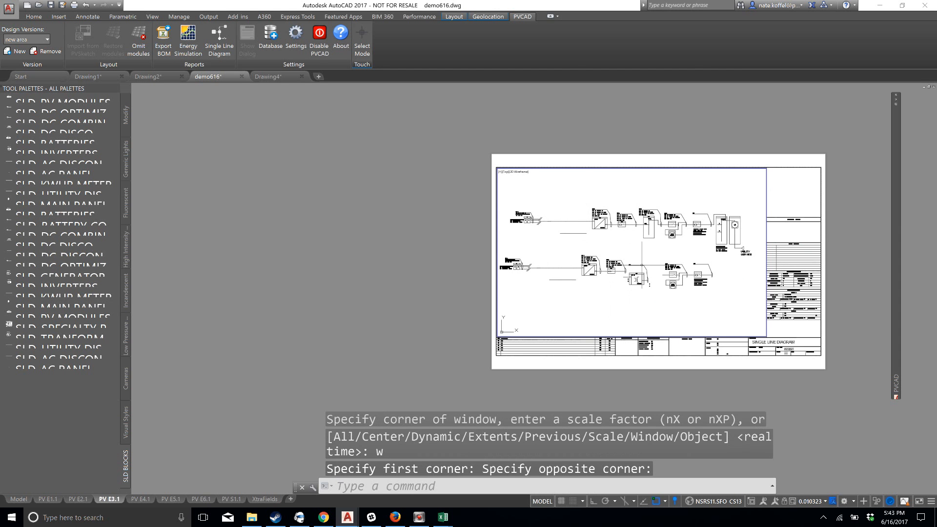
pyautogui.doubleClick(790, 187)
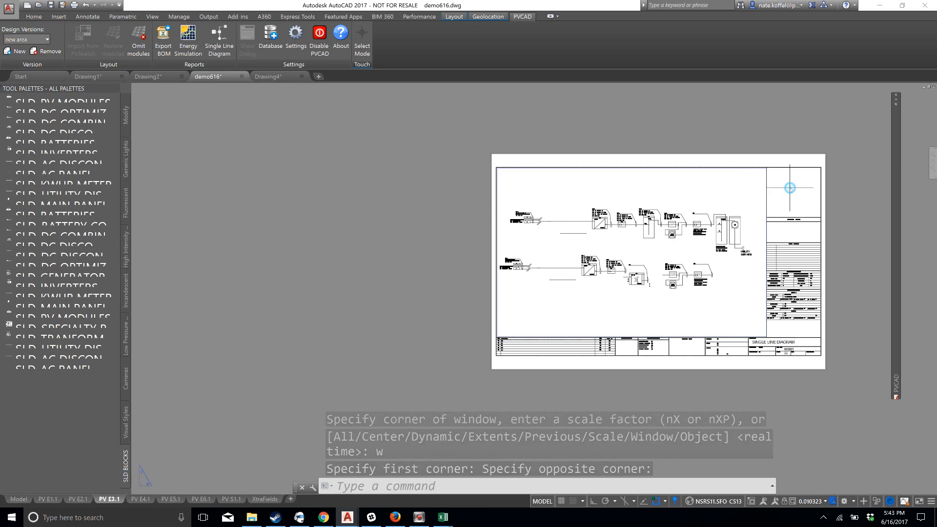
pyautogui.moveTo(738, 222); pyautogui.dragTo(595, 239, button='middle')
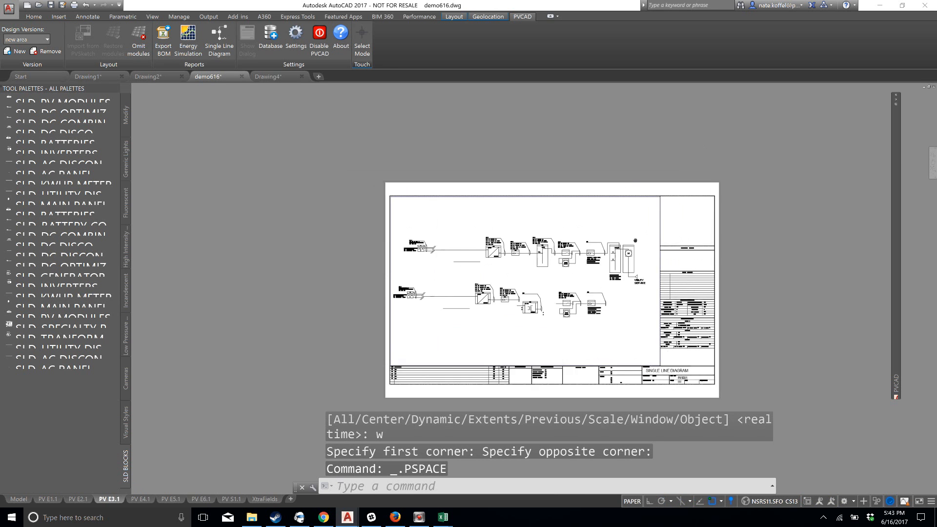
# Check the electrical calculator import instructions on the PV E4.1 sheet and return to model space
pyautogui.scroll(-1, 498, 223)
pyautogui.scroll(3, 499, 223)
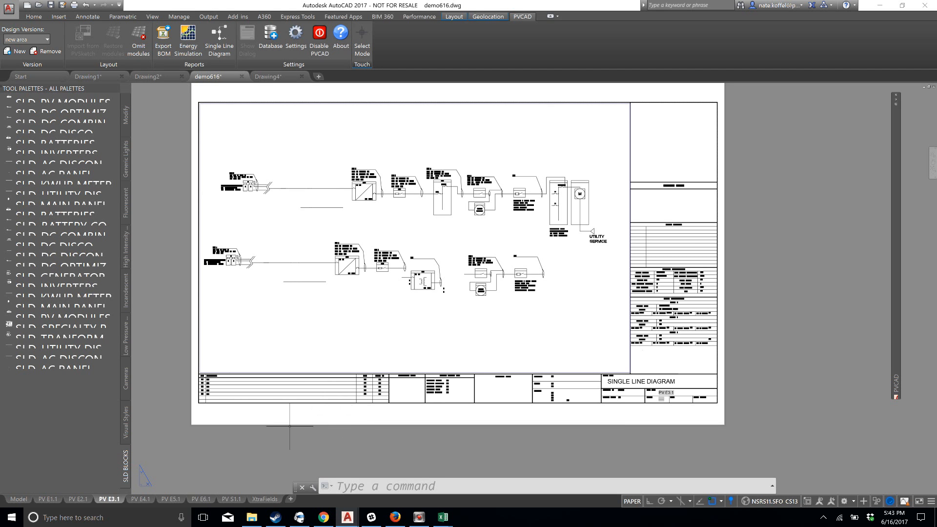
pyautogui.click(140, 499)
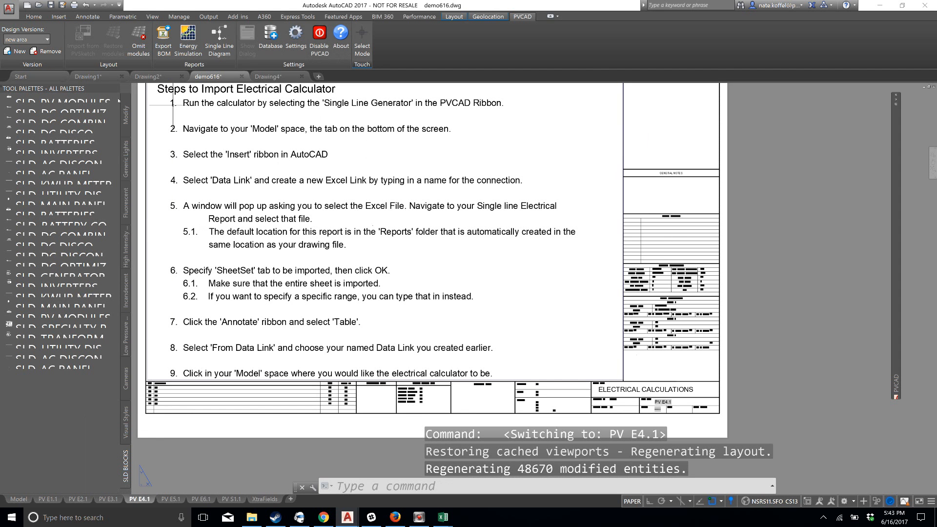
pyautogui.click(18, 499)
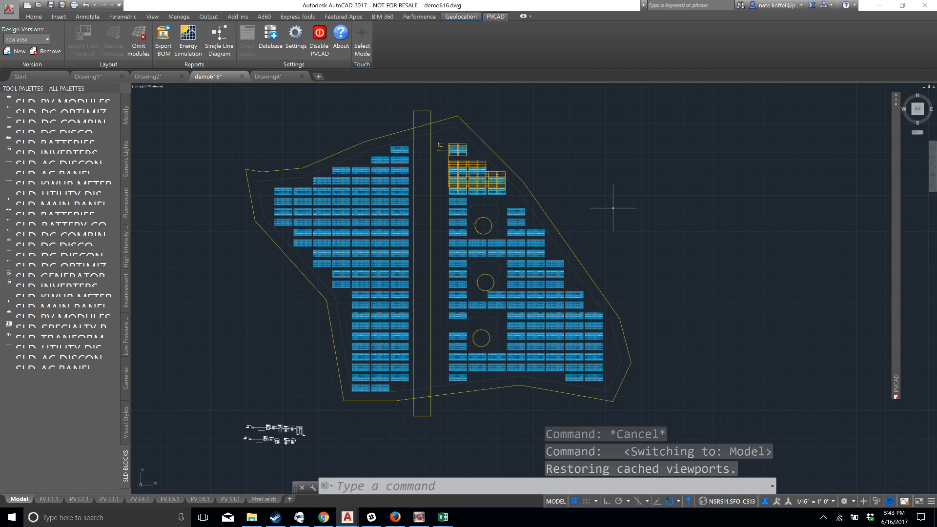
# Review the project properties, the summary comparing the design versions and the list of available design versions
pyautogui.moveTo(896, 384)
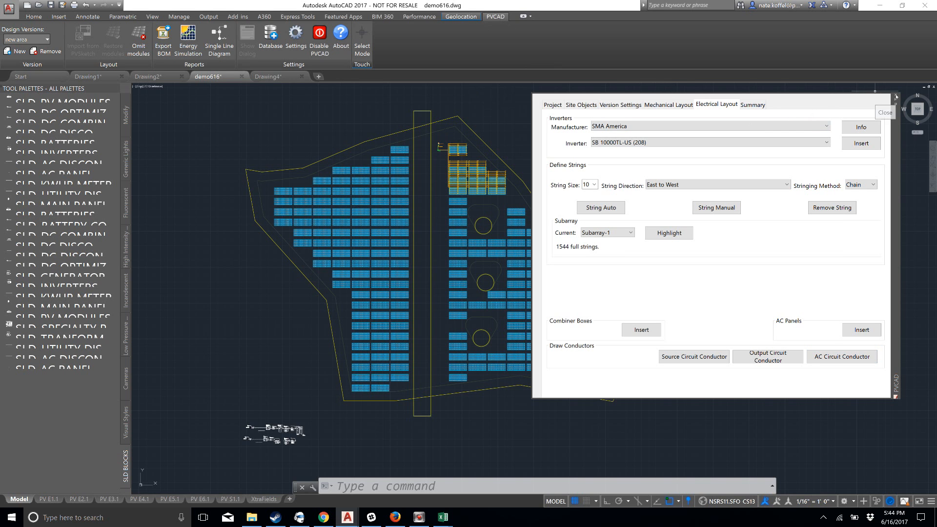
pyautogui.click(553, 107)
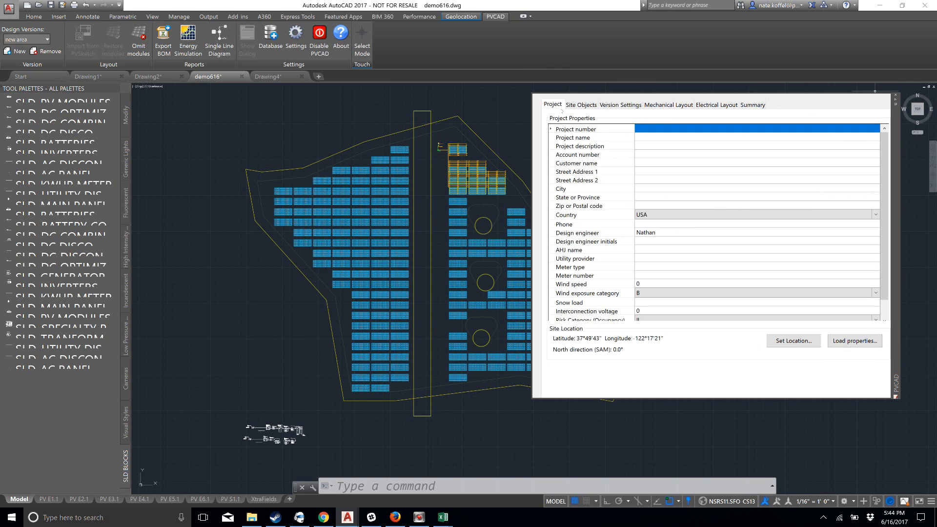
pyautogui.click(762, 105)
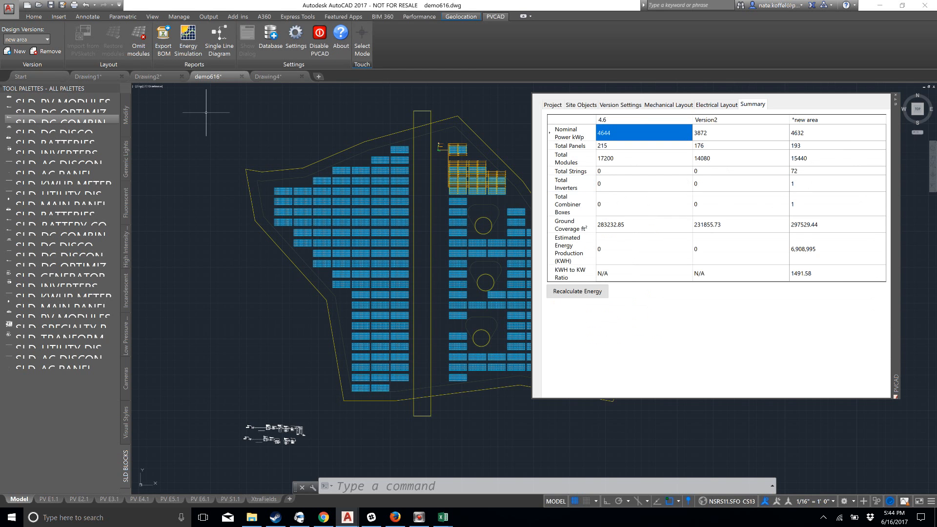
pyautogui.click(48, 40)
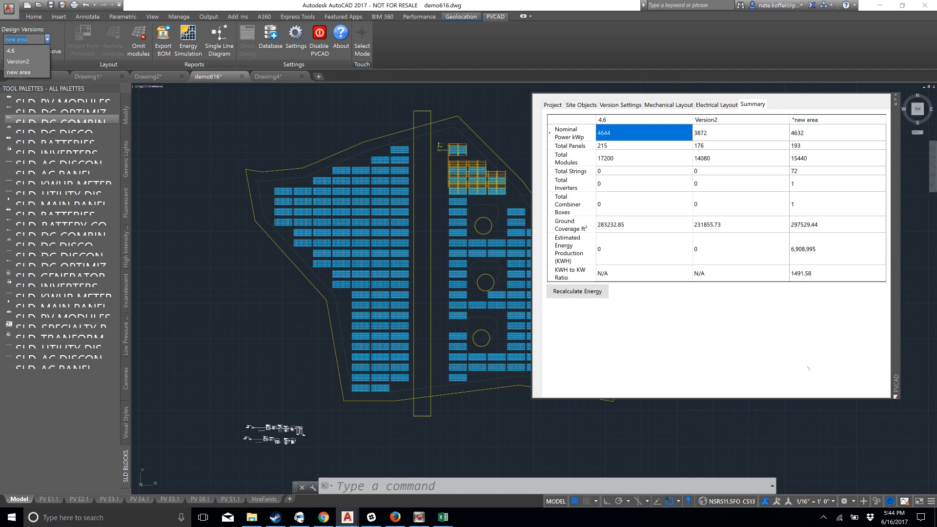
pyautogui.click(761, 353)
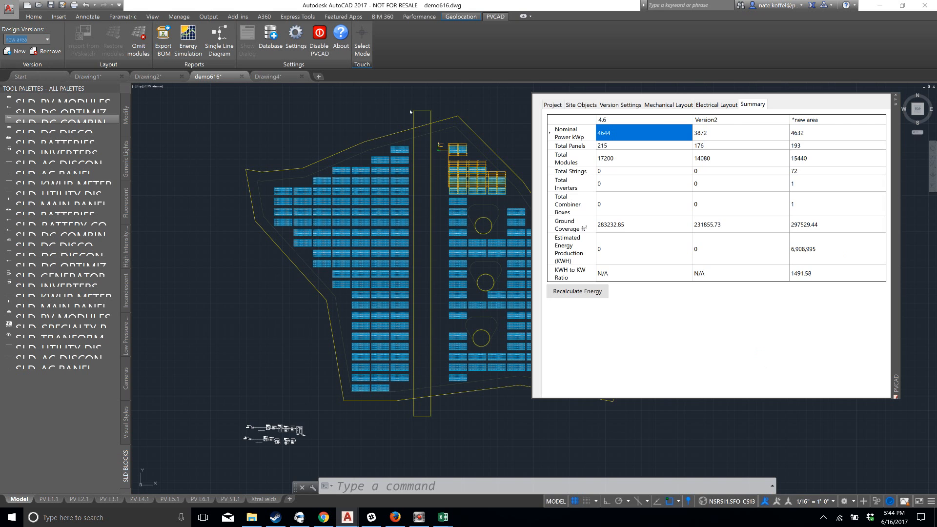
pyautogui.click(582, 105)
pyautogui.click(554, 105)
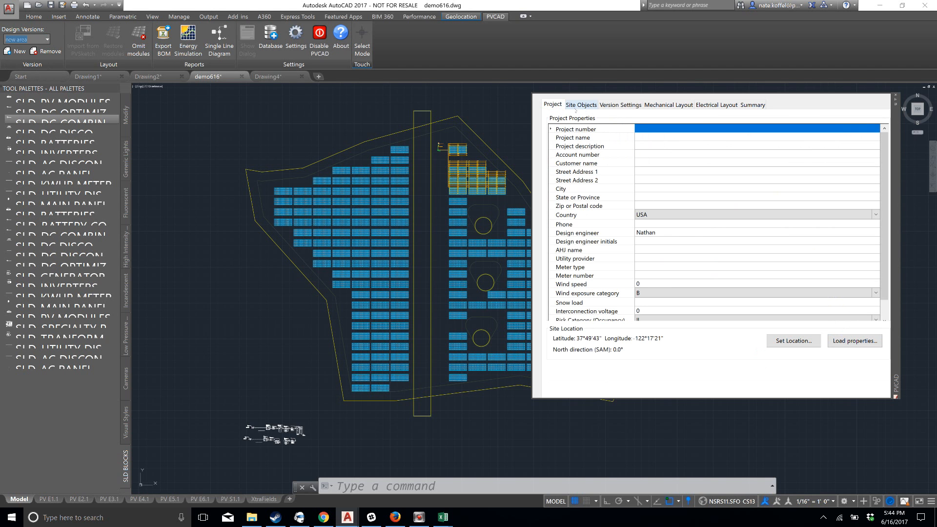
pyautogui.click(208, 116)
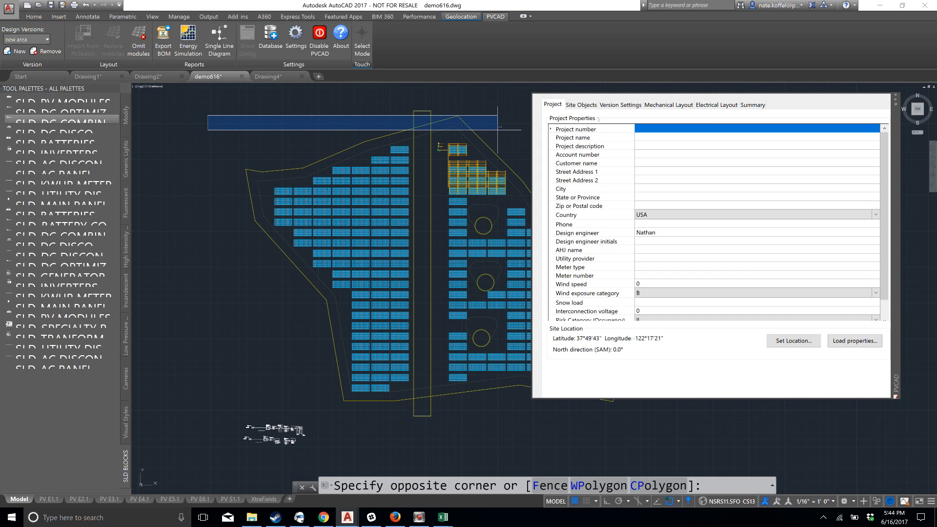
pyautogui.press('Escape')
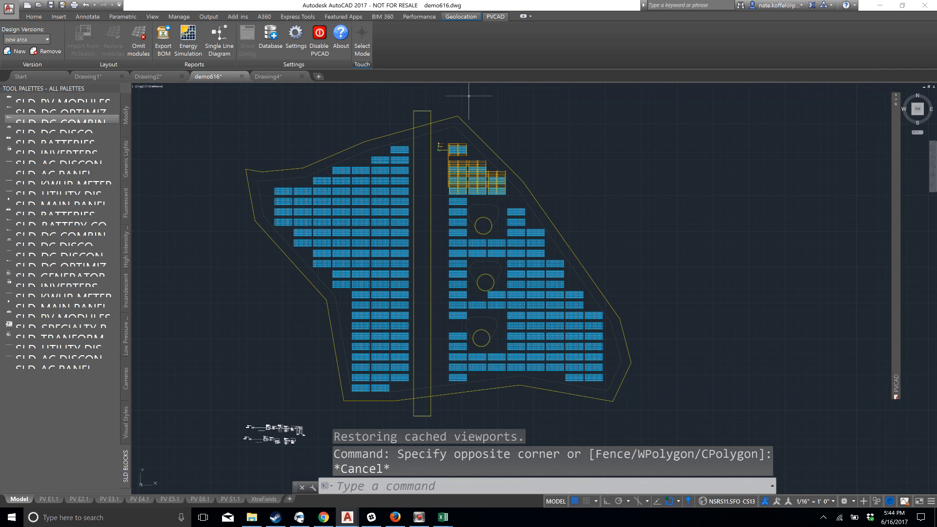
# Export the current layout of the PV E1.1 site plan sheet to the Desktop as demo616.pdf
pyautogui.click(9, 8)
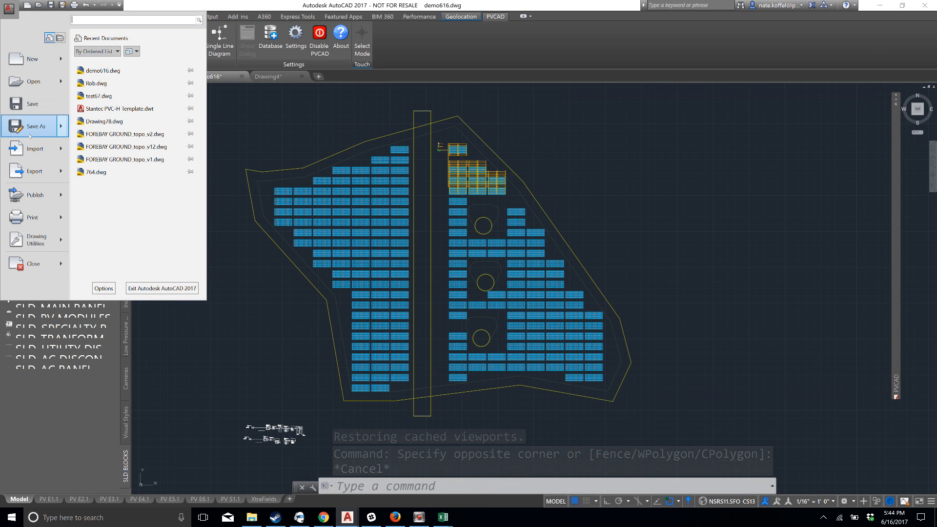
pyautogui.moveTo(30, 136)
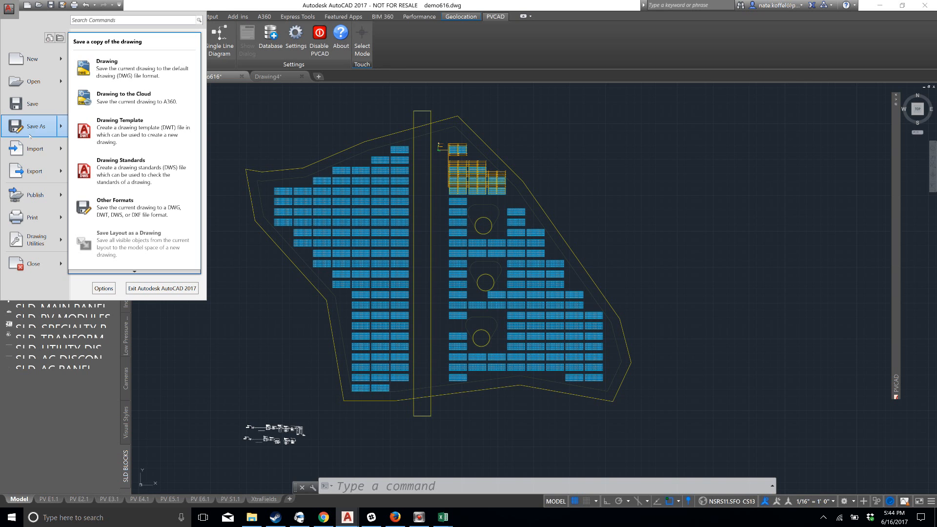
pyautogui.moveTo(31, 176)
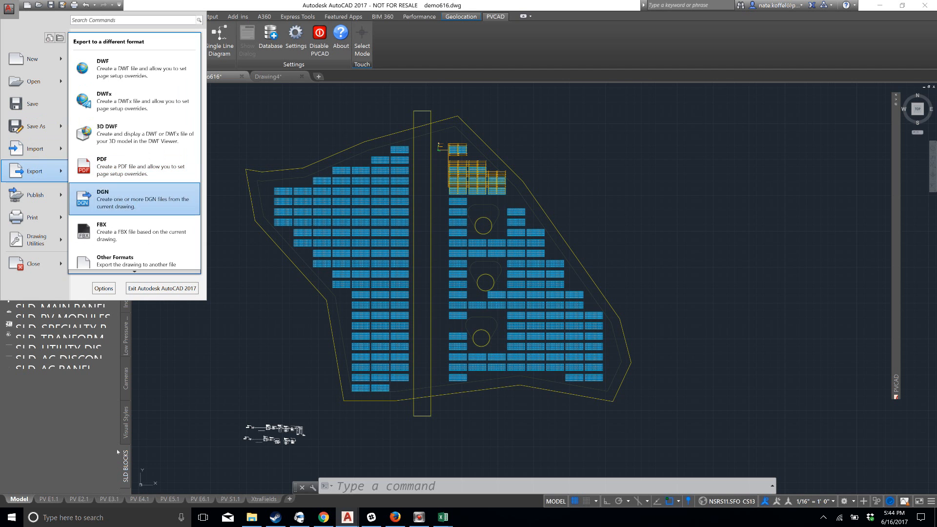
pyautogui.click(59, 499)
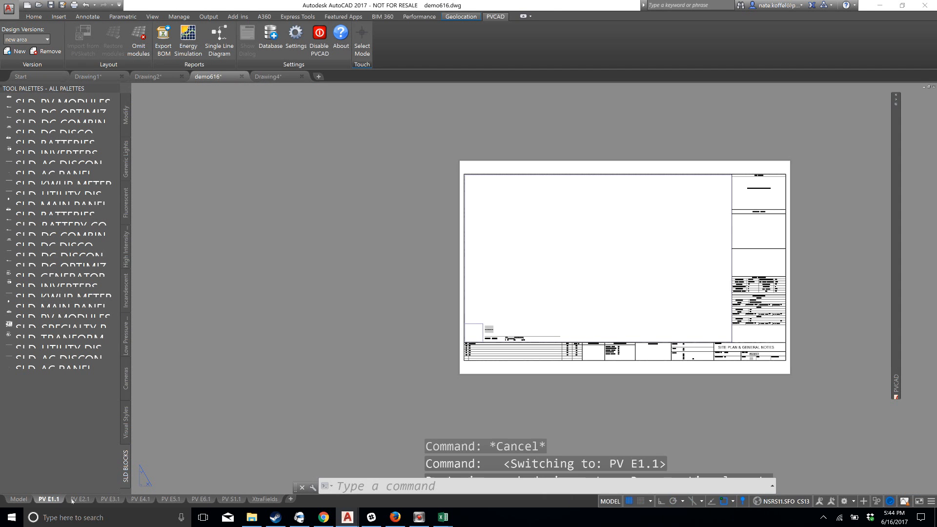
pyautogui.click(74, 501)
pyautogui.click(49, 499)
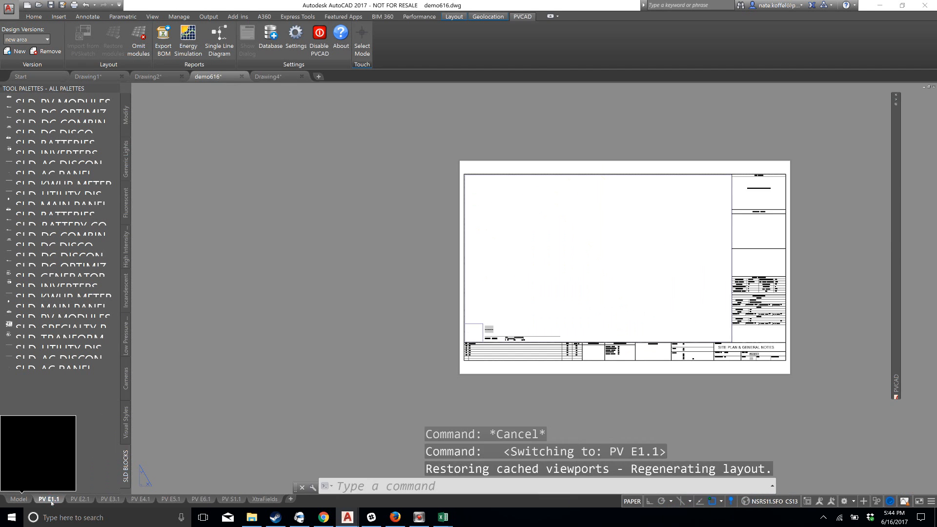
pyautogui.click(8, 4)
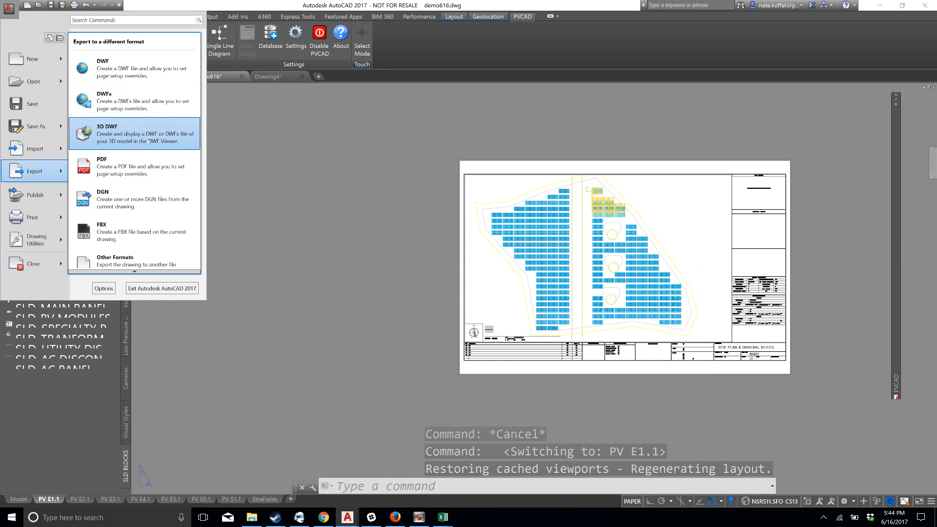
pyautogui.click(151, 166)
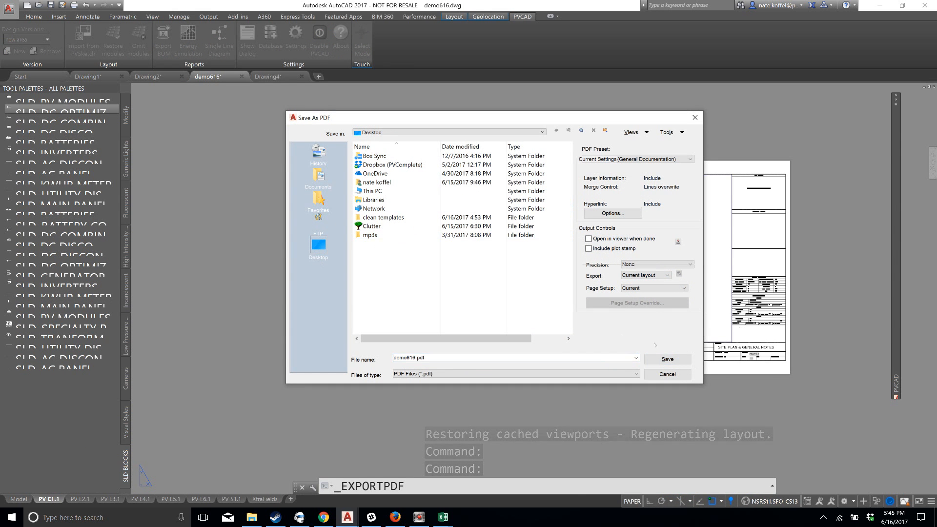
pyautogui.click(664, 359)
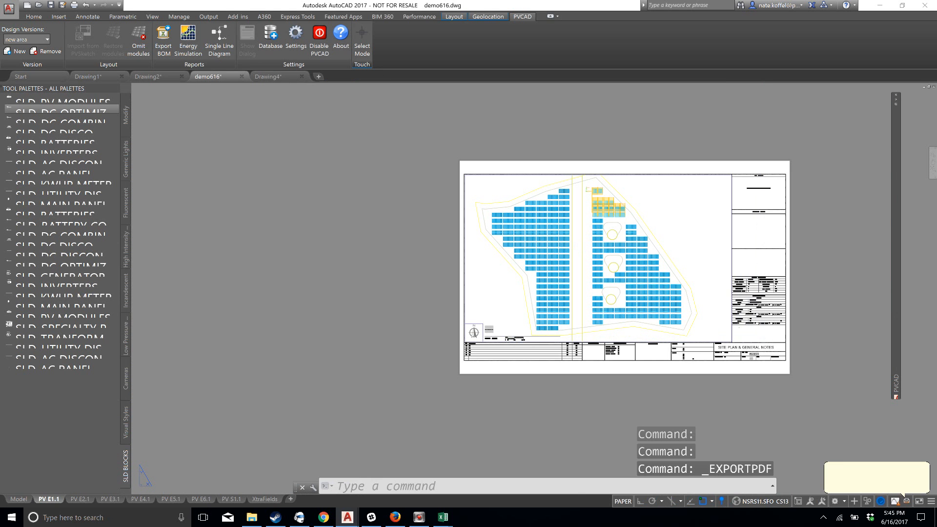
# Open demo616.pdf from the desktop to check the exported site plan, close it and switch back to demo616.dwg in AutoCAD
pyautogui.click(881, 7)
pyautogui.doubleClick(93, 361)
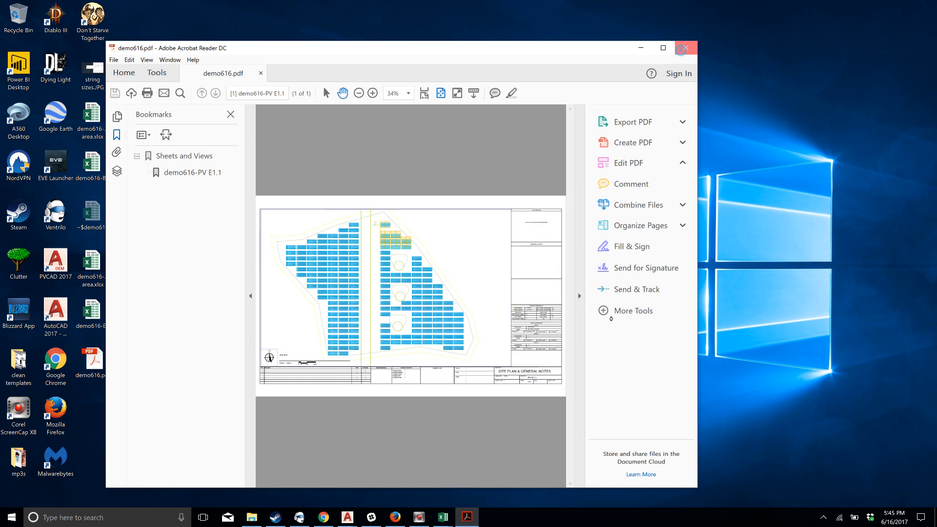
pyautogui.click(686, 48)
pyautogui.moveTo(347, 521)
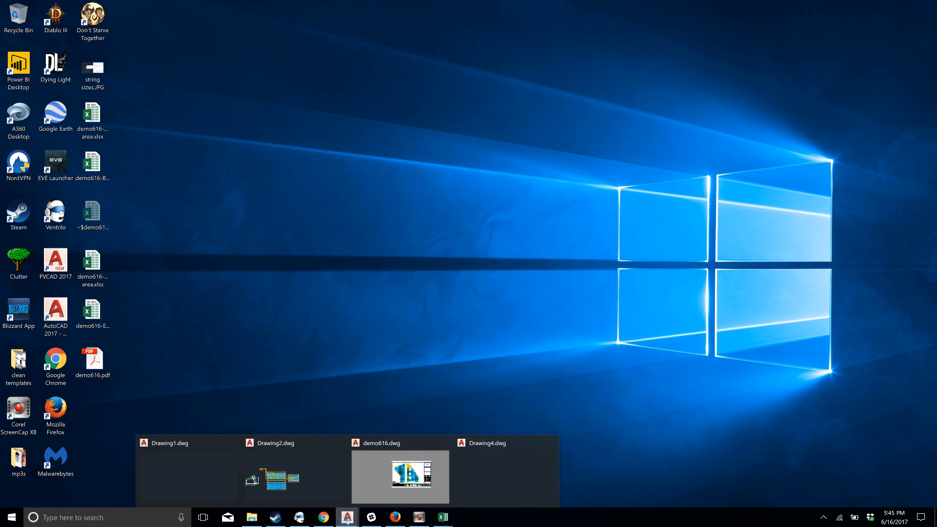
pyautogui.click(393, 490)
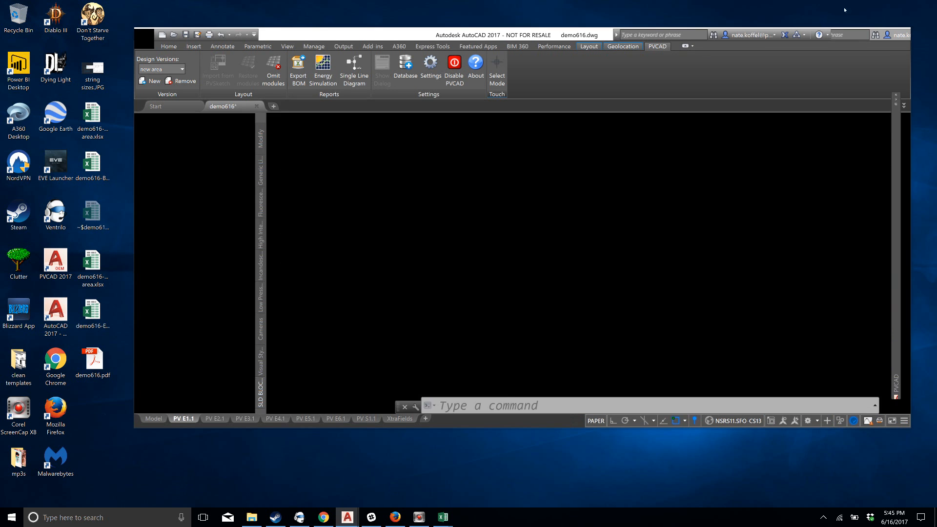
pyautogui.click(879, 34)
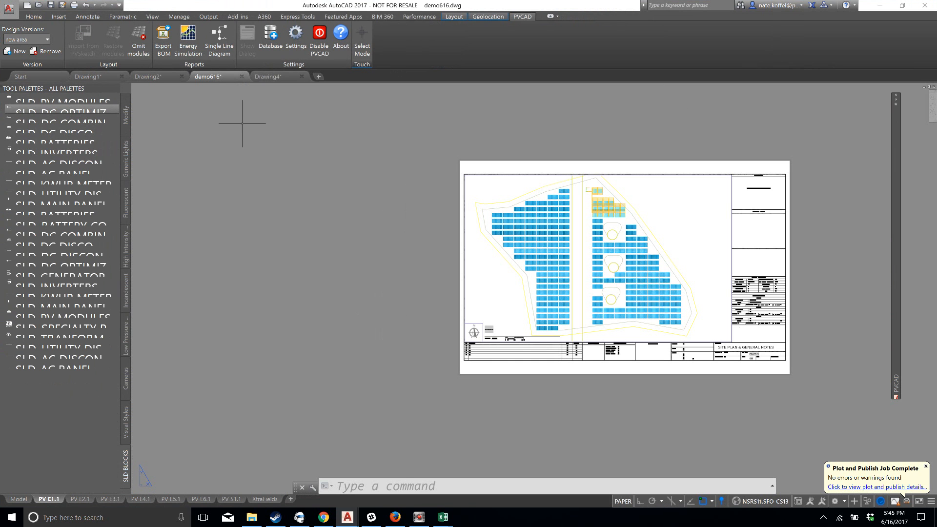
# Review the ground mount's mechanical layout settings in the PVCAD palette over the PV E1.1 sheet, and collapse the palette
pyautogui.scroll(2, 678, 229)
pyautogui.moveTo(730, 226); pyautogui.dragTo(633, 218, button='middle')
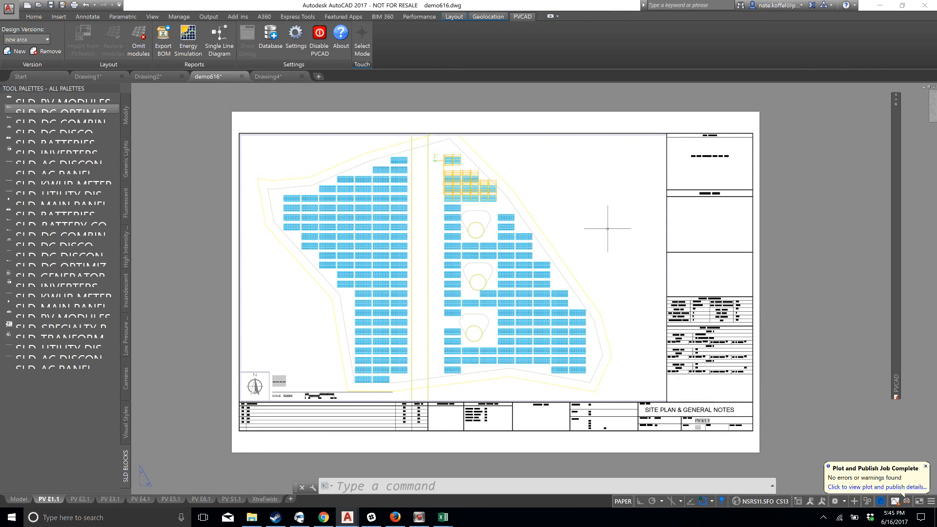
pyautogui.moveTo(898, 129)
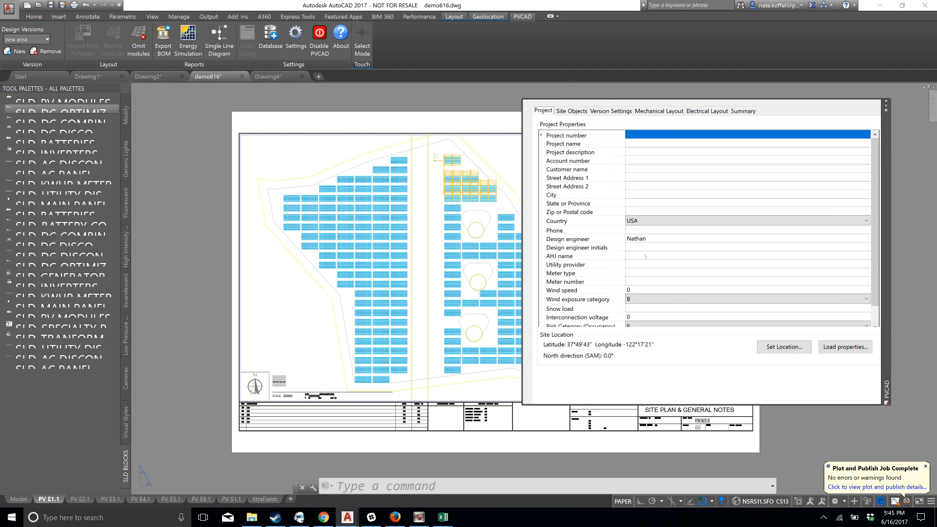
pyautogui.click(659, 110)
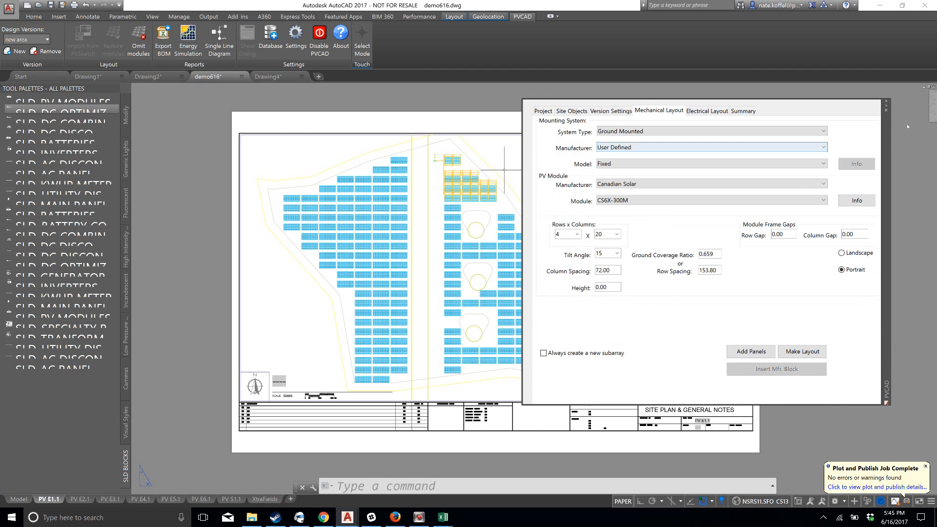
pyautogui.click(886, 107)
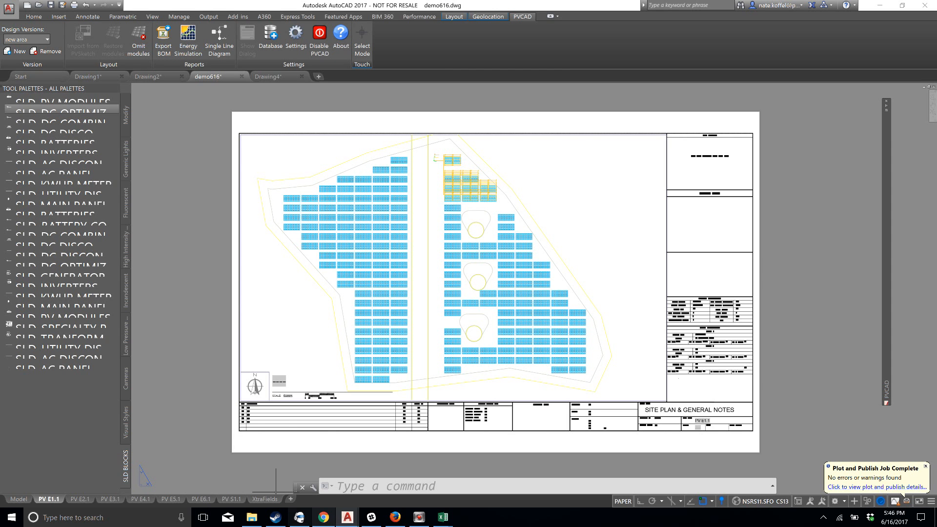
pyautogui.moveTo(420, 517)
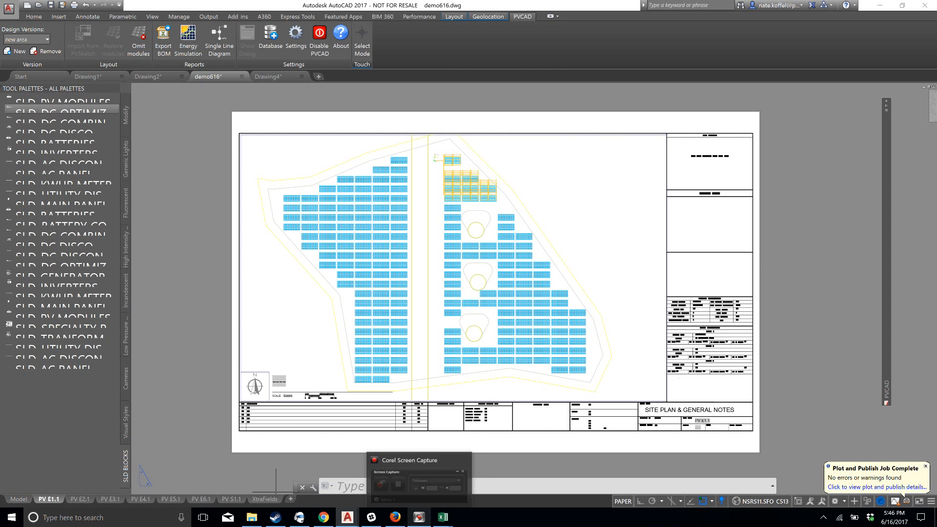